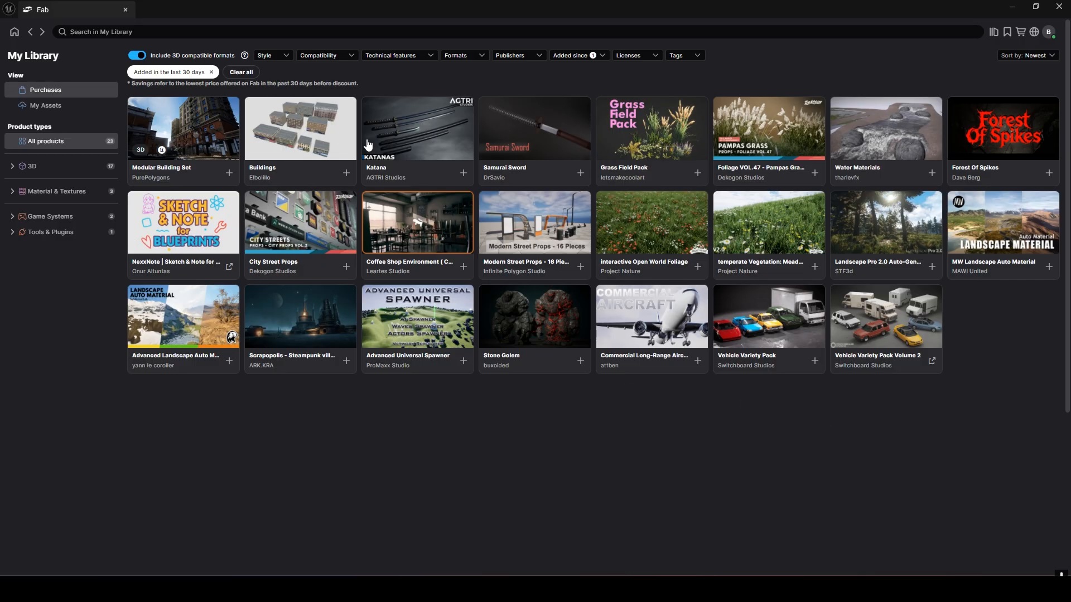
Step: Switch from Fab to the Unreal level editor and look through the project's Fab content, including the Megascans Surfaces folder
click(1016, 15)
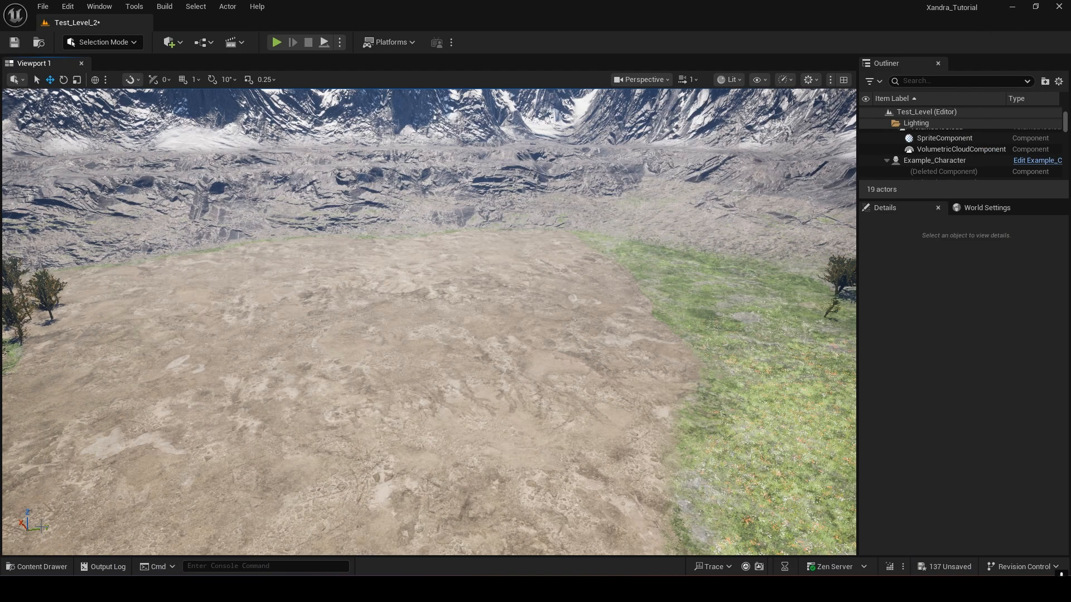
click(50, 567)
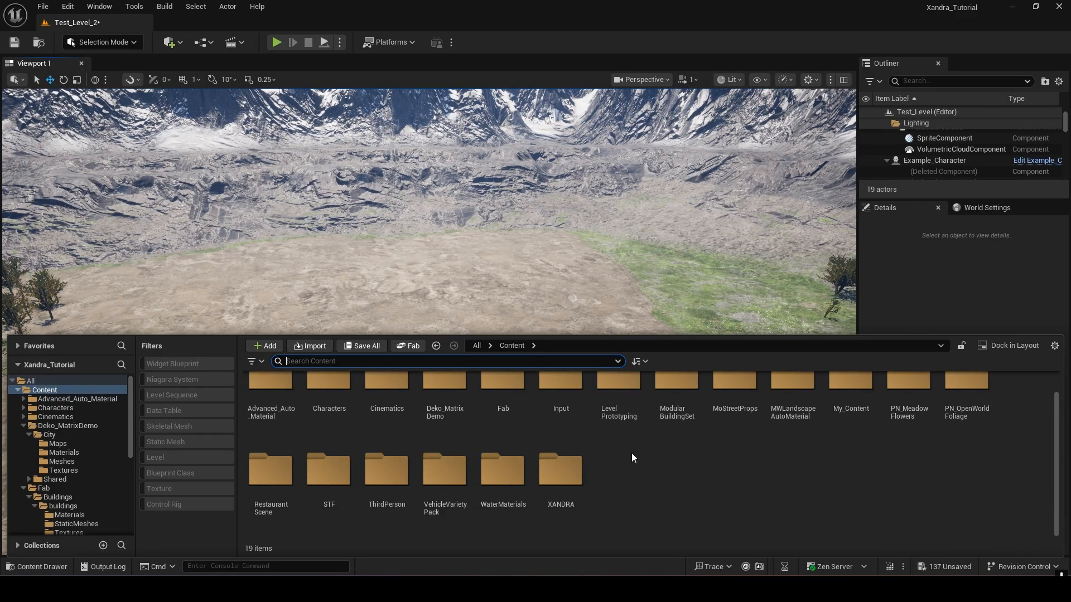
double_click(510, 423)
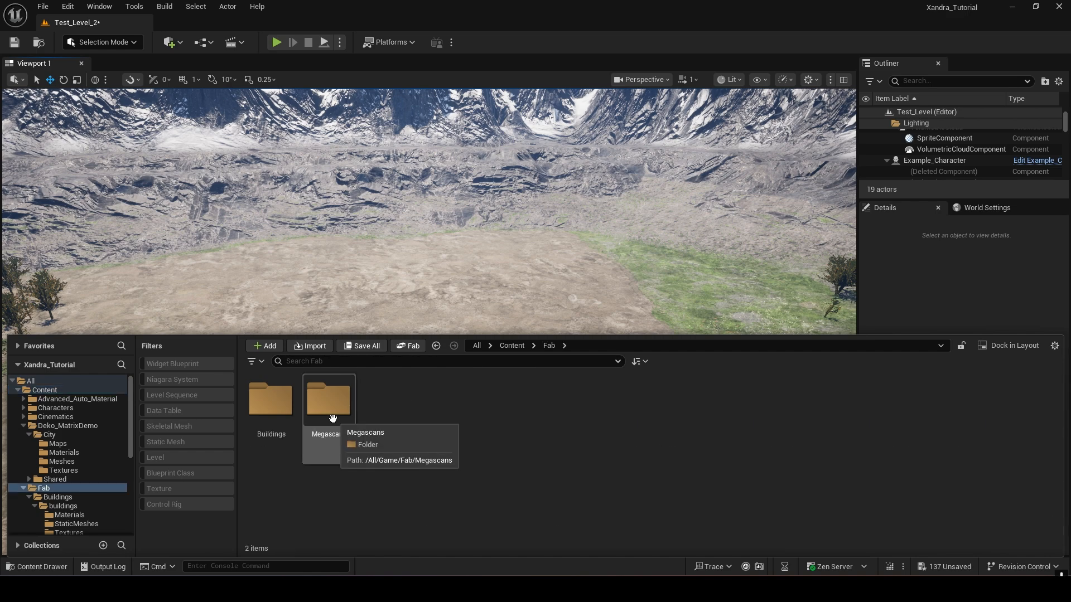
double_click(332, 418)
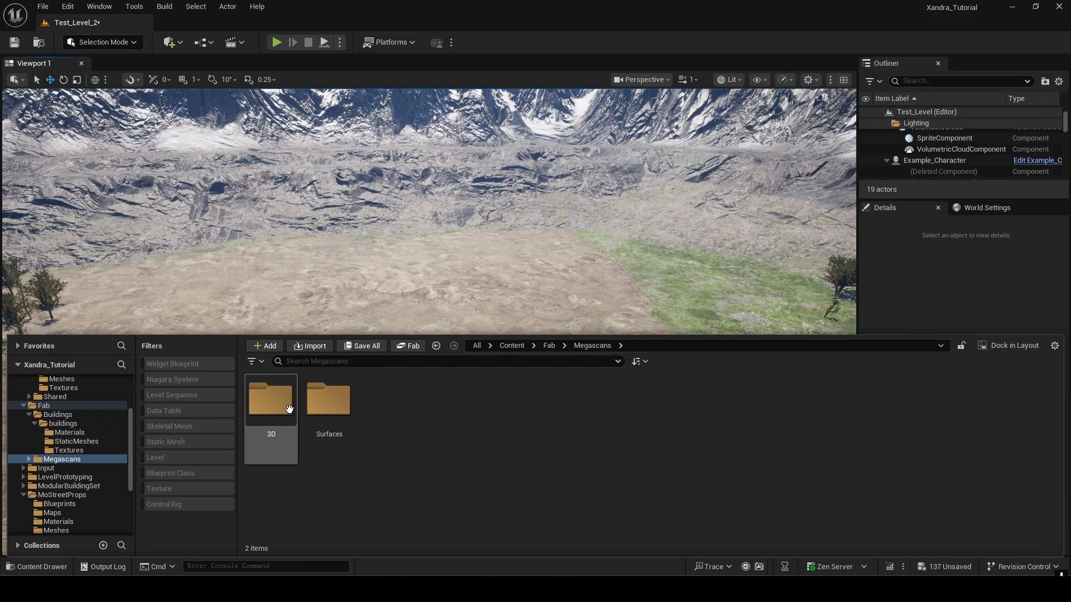
double_click(334, 406)
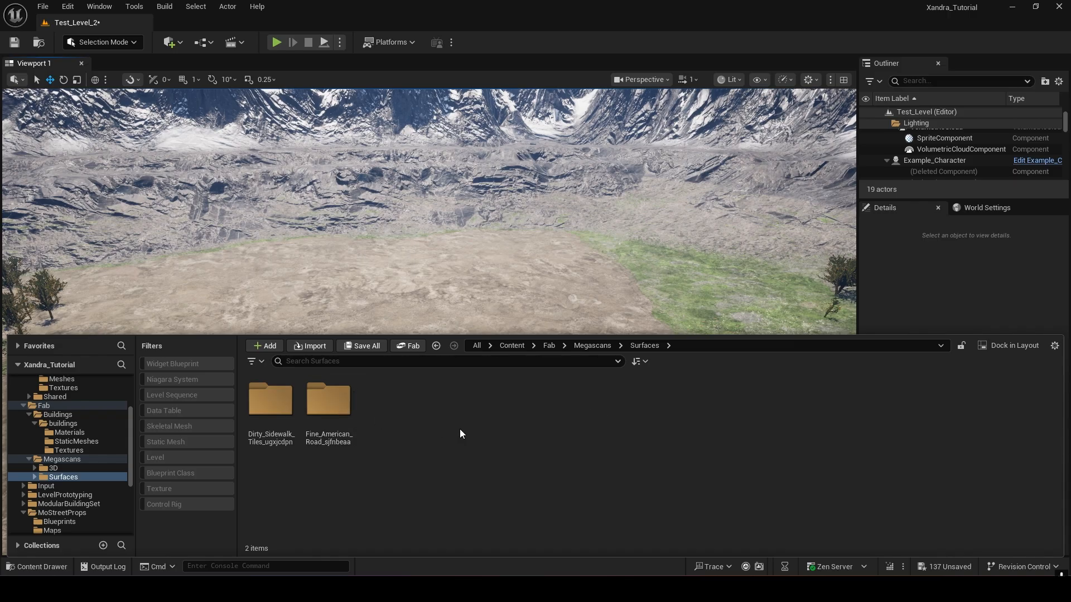
click(593, 345)
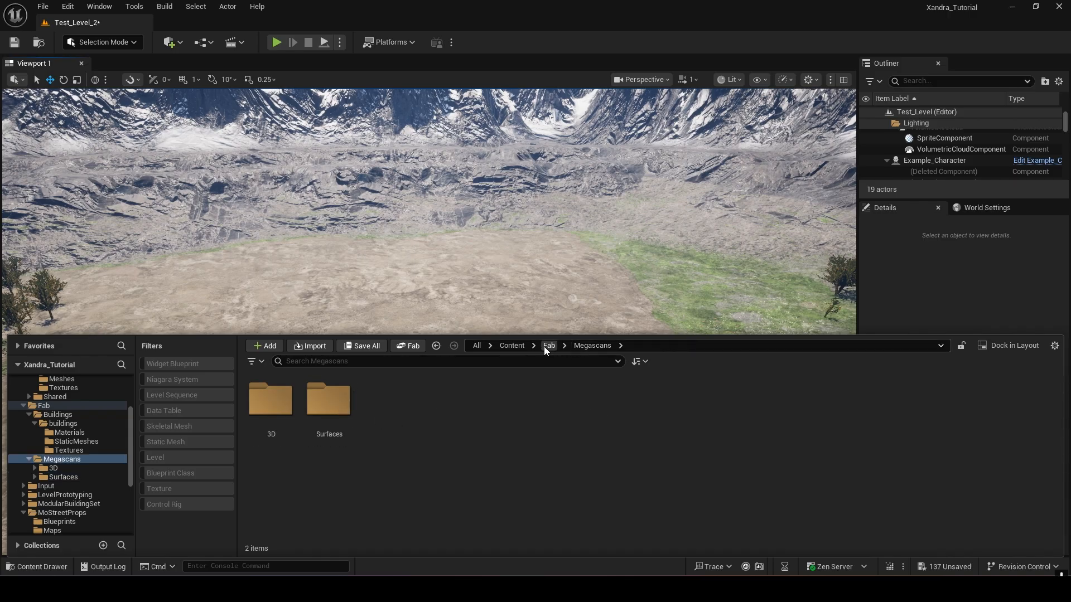
click(546, 346)
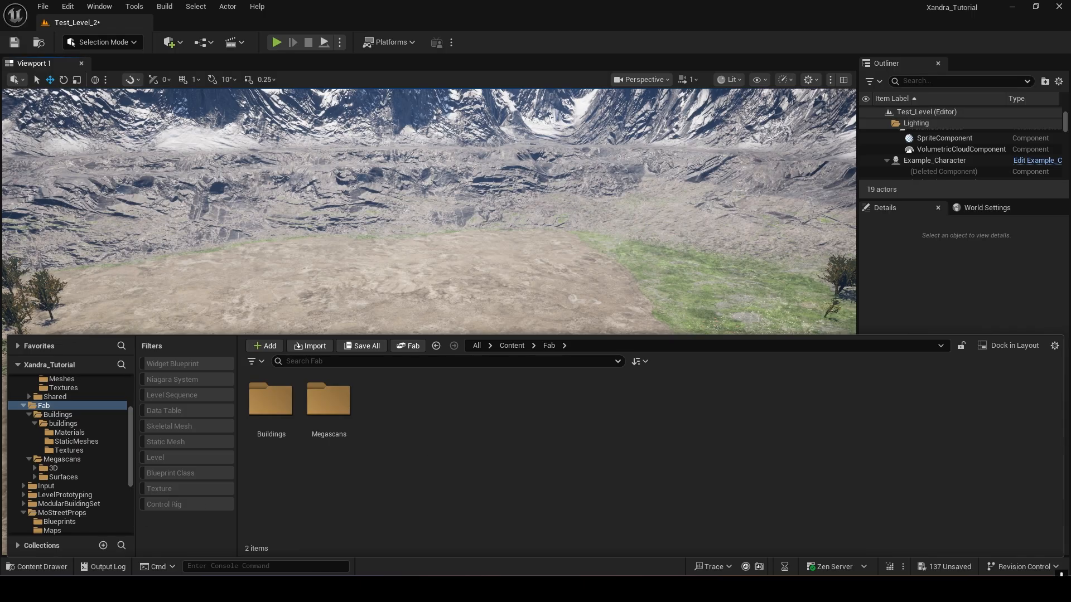
click(407, 347)
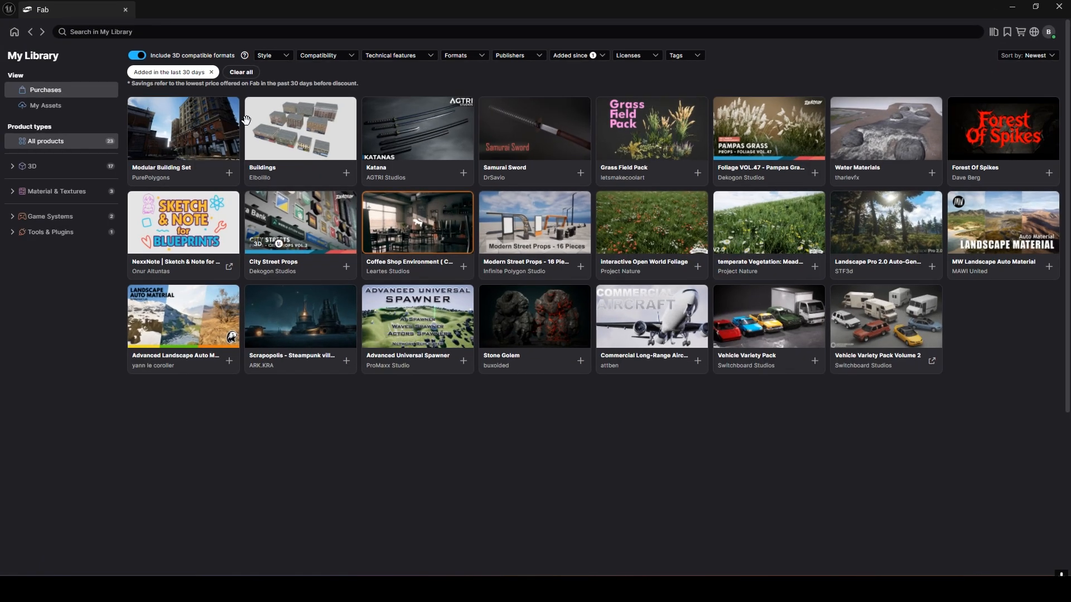
click(179, 32)
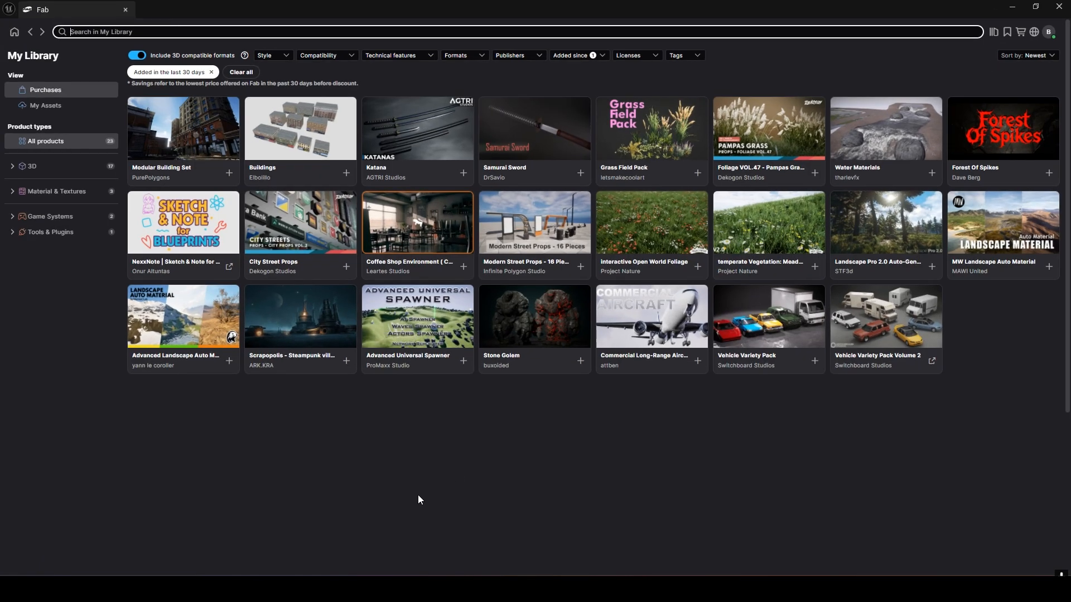
click(1017, 6)
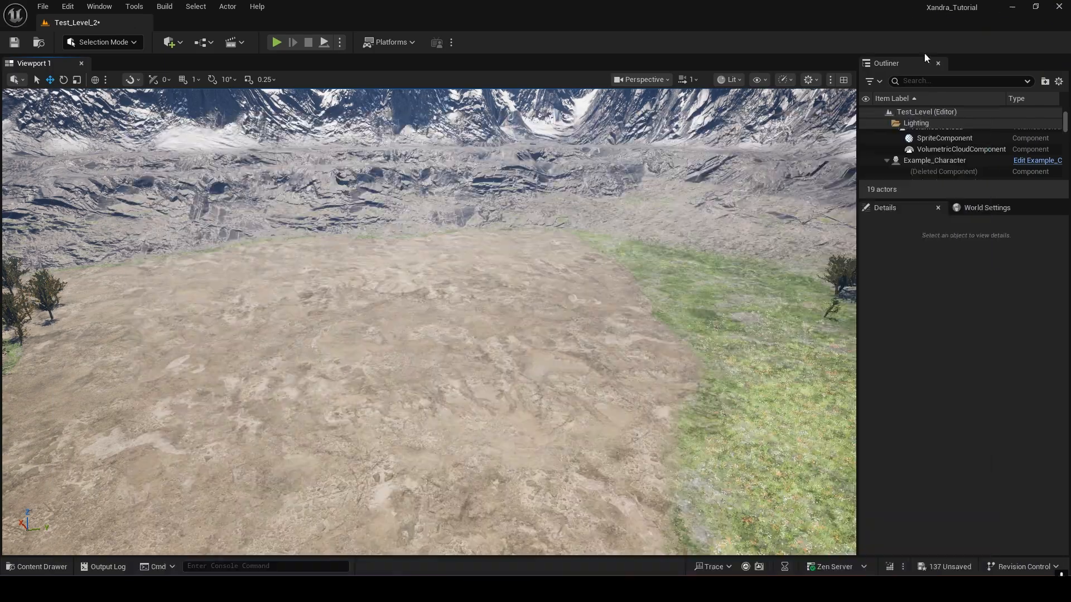
Step: Open Fab from the project and search the entire library, without the date filter, for "road material"
click(44, 568)
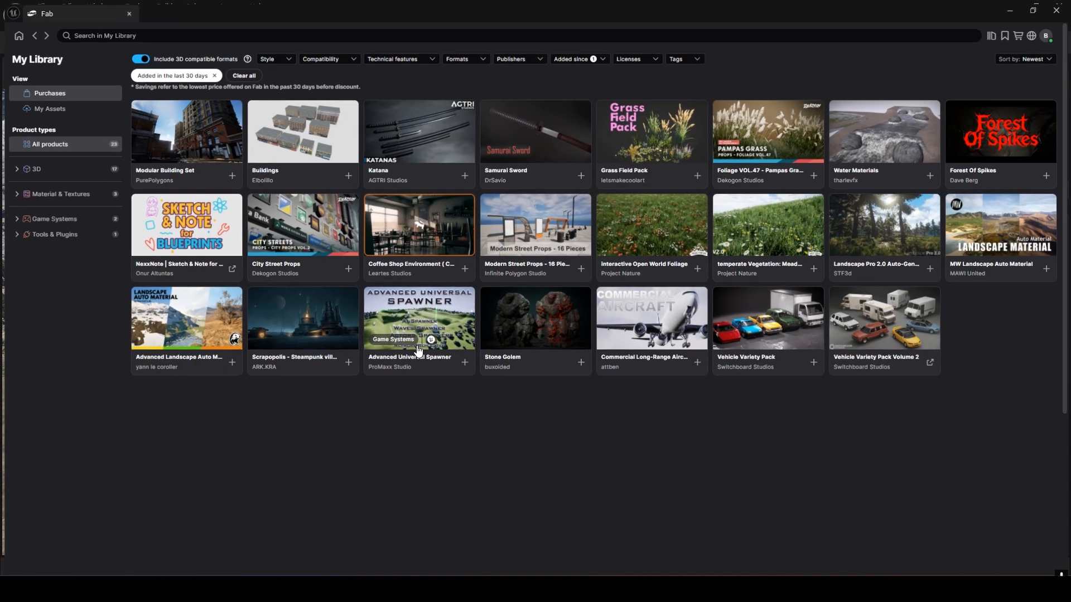
click(412, 346)
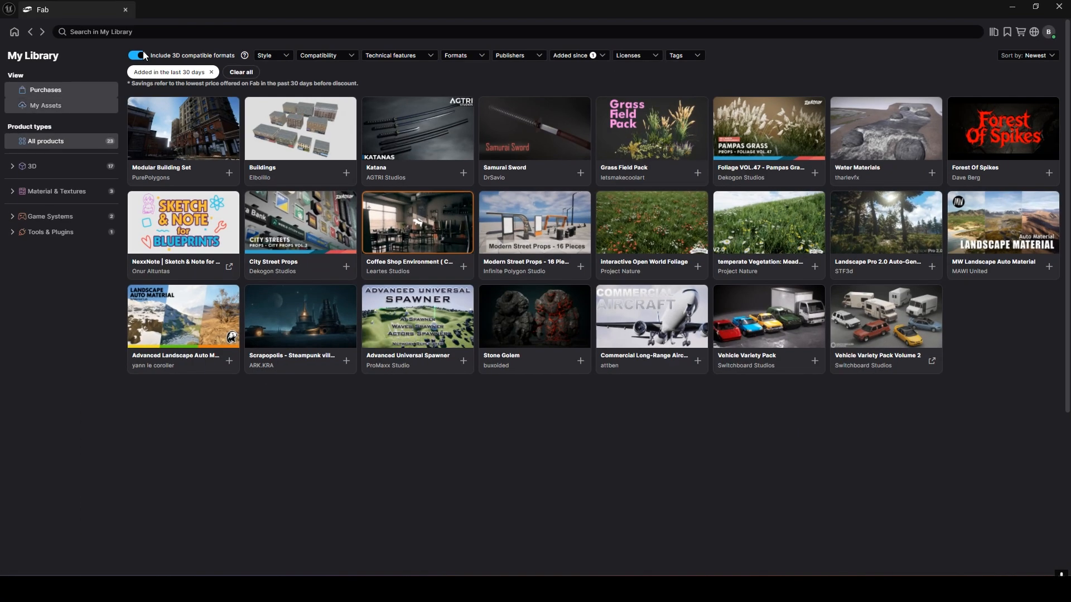
click(153, 34)
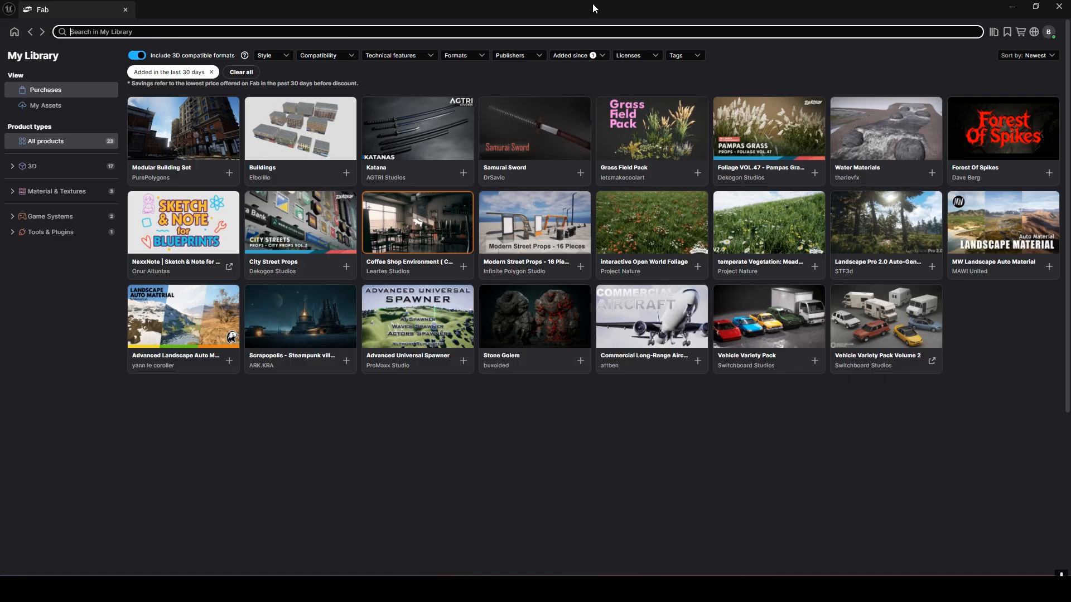
click(992, 32)
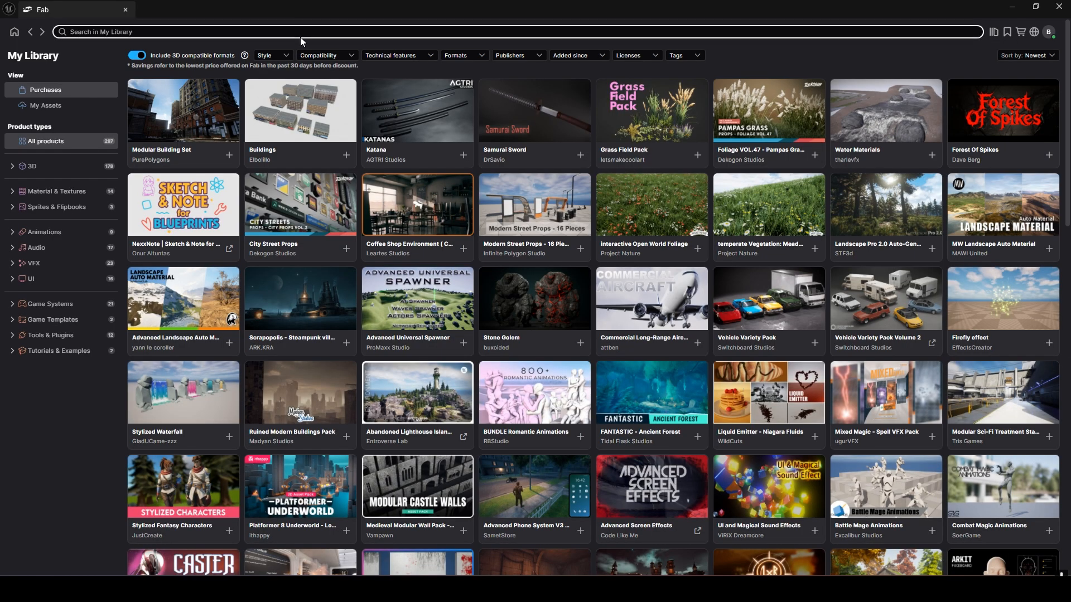
text(road material)
key(Return)
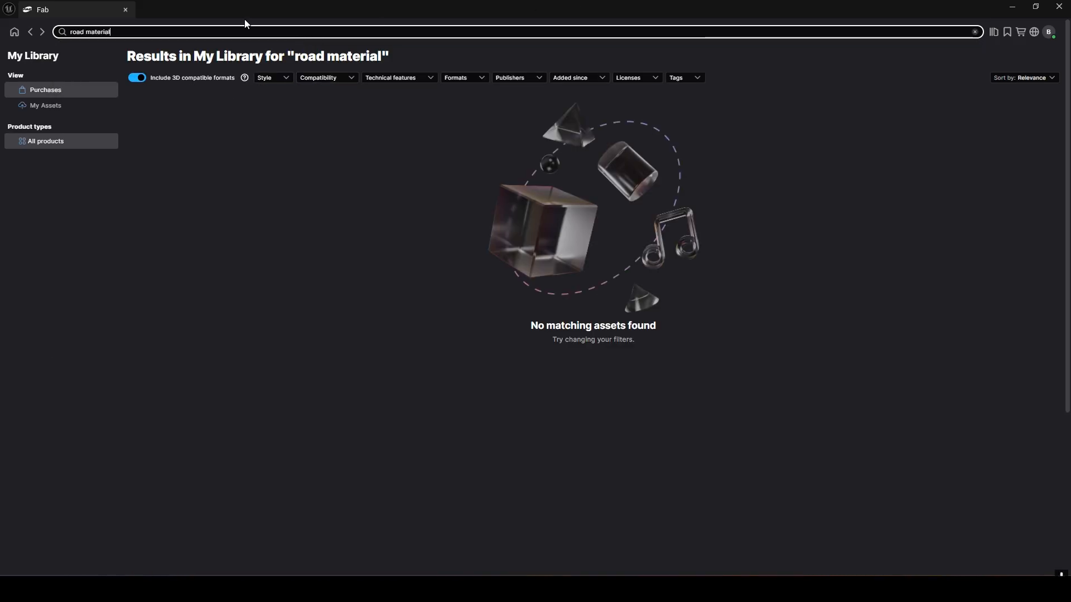
Step: Search all Fab products for "road matieral" and limit the results to free products
click(13, 34)
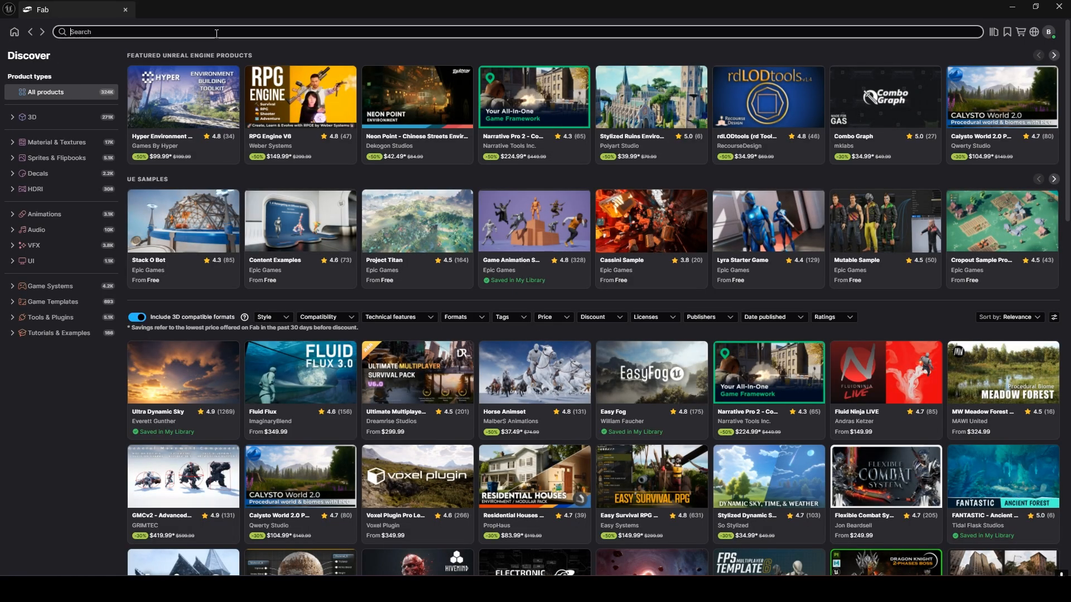
text(road )
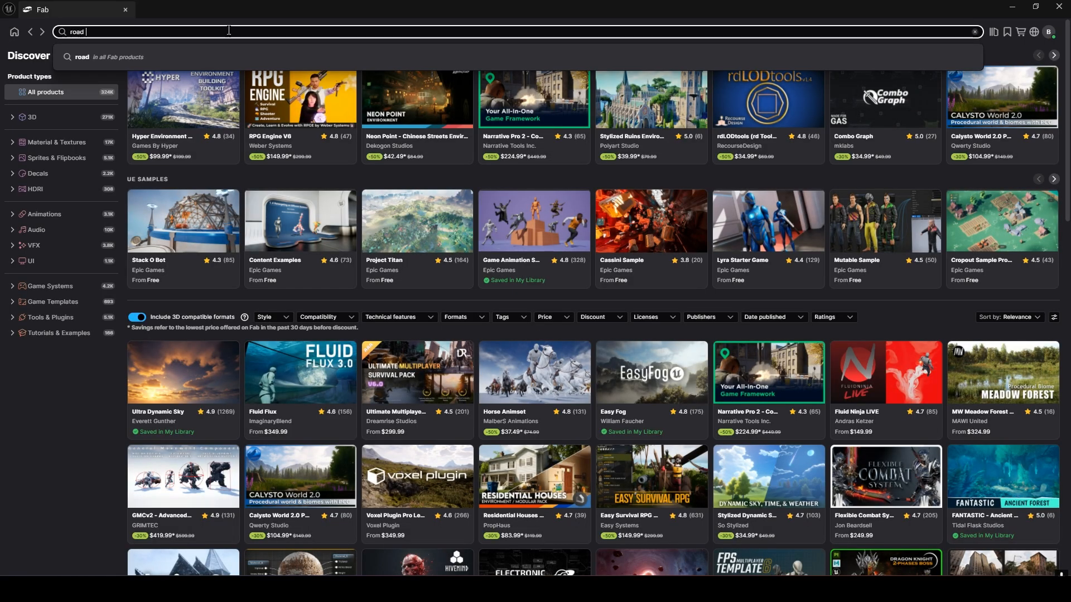
text(matieral)
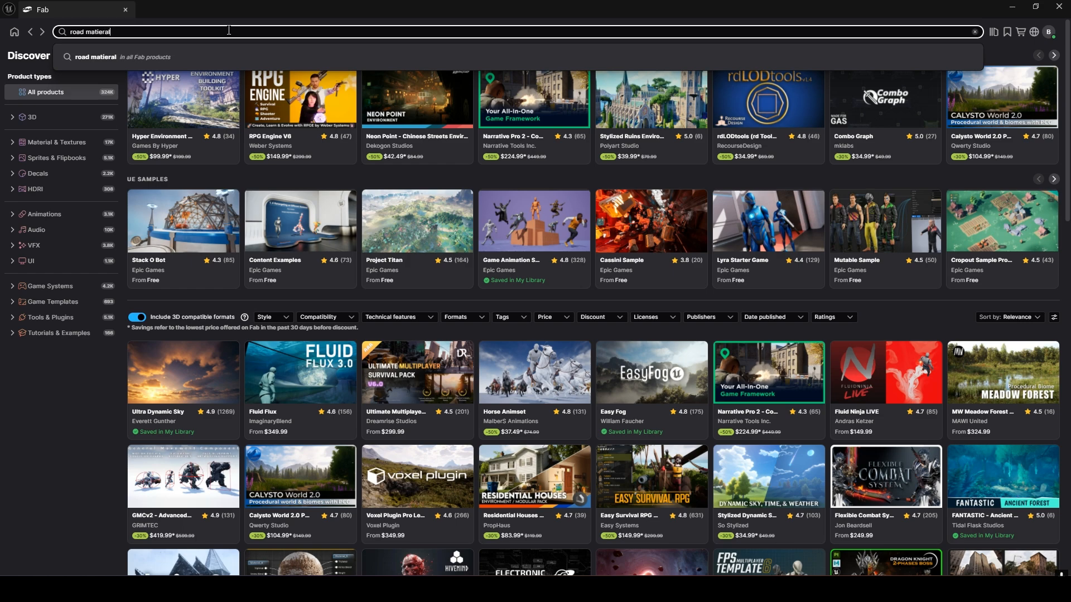
key(Return)
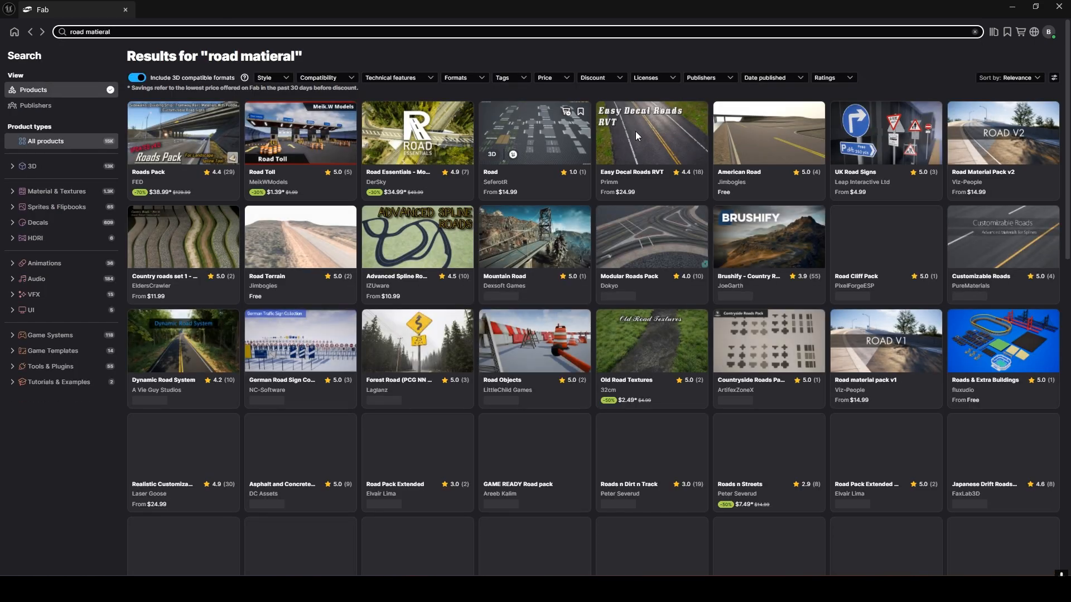
click(544, 81)
click(492, 127)
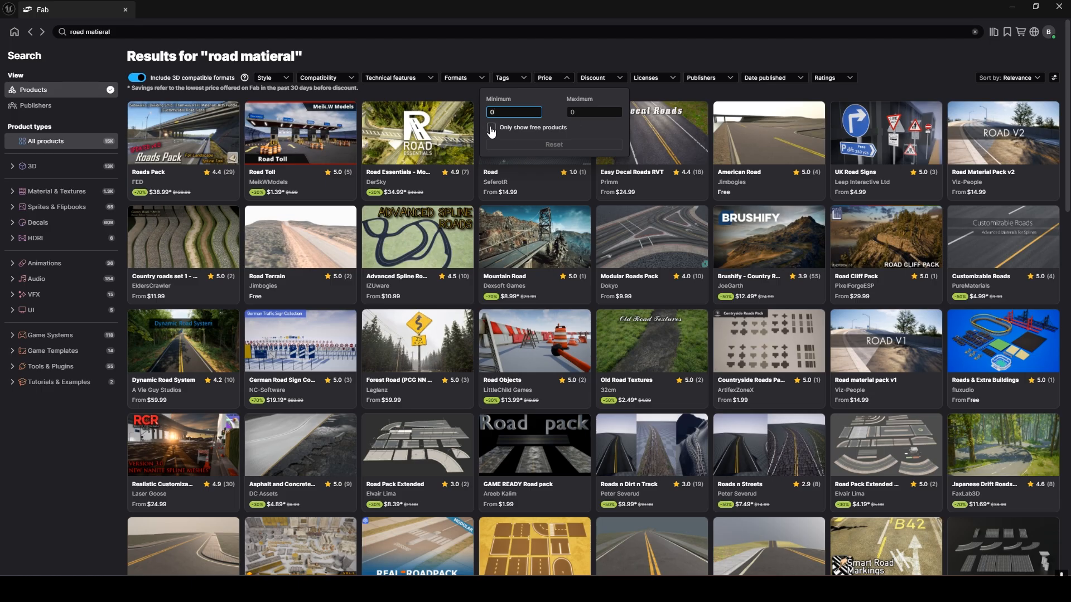
click(77, 445)
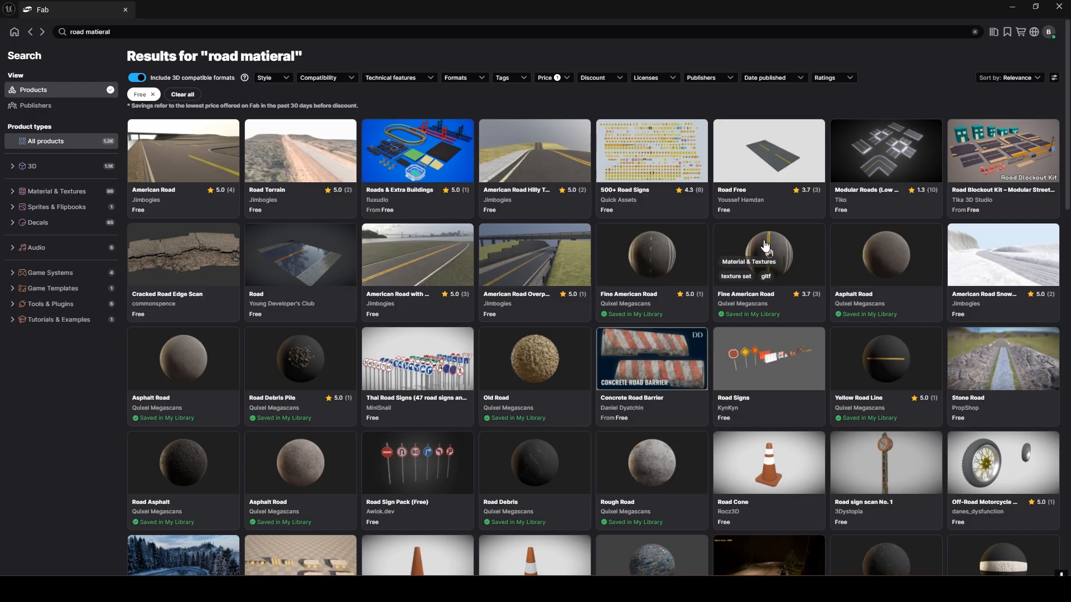
Step: Look through the free road results for suitable Megascans road materials, then return to the level editor
scroll(282, 401, down, 2)
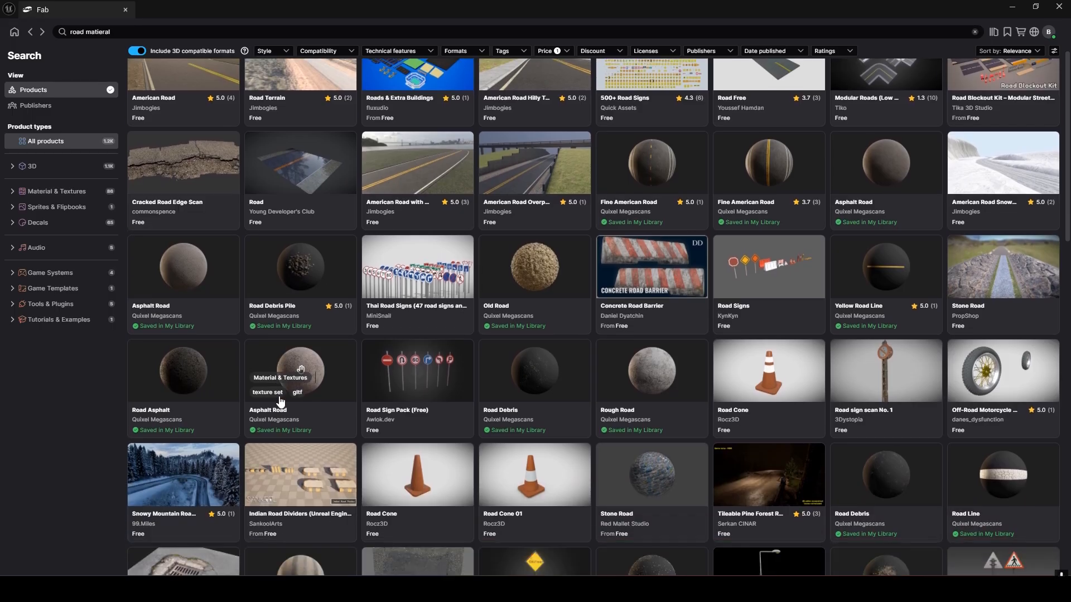
scroll(286, 365, up, 1)
scroll(286, 347, up, 1)
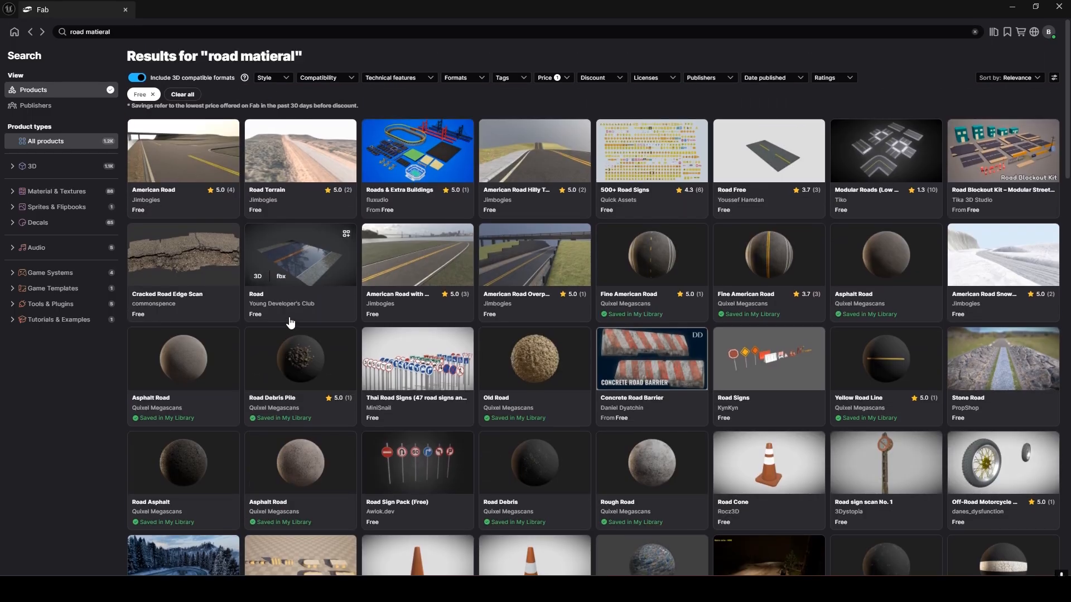
scroll(290, 323, down, 5)
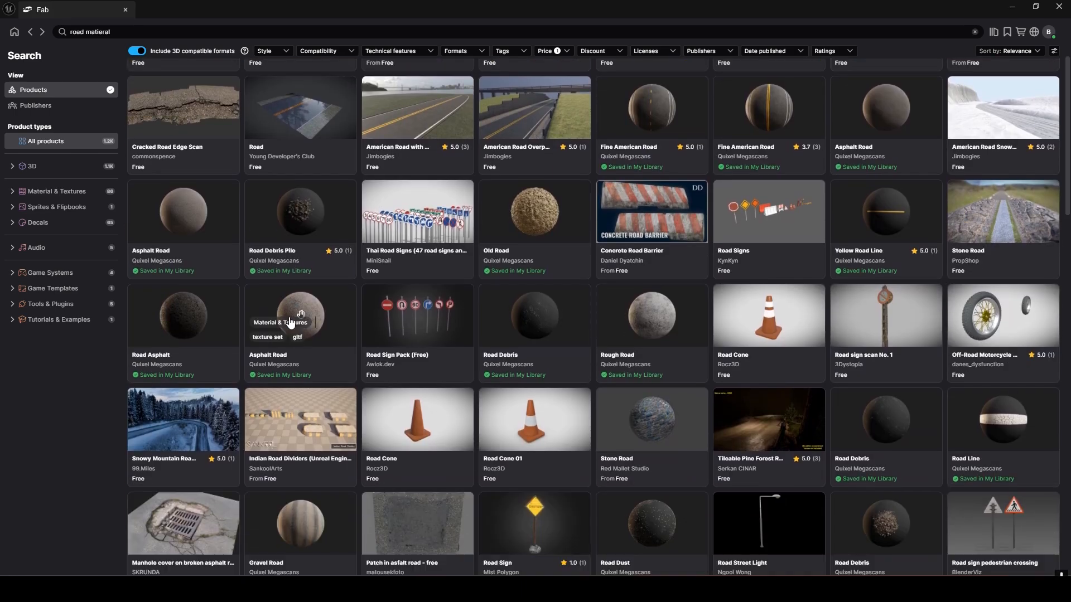
scroll(290, 323, up, 4)
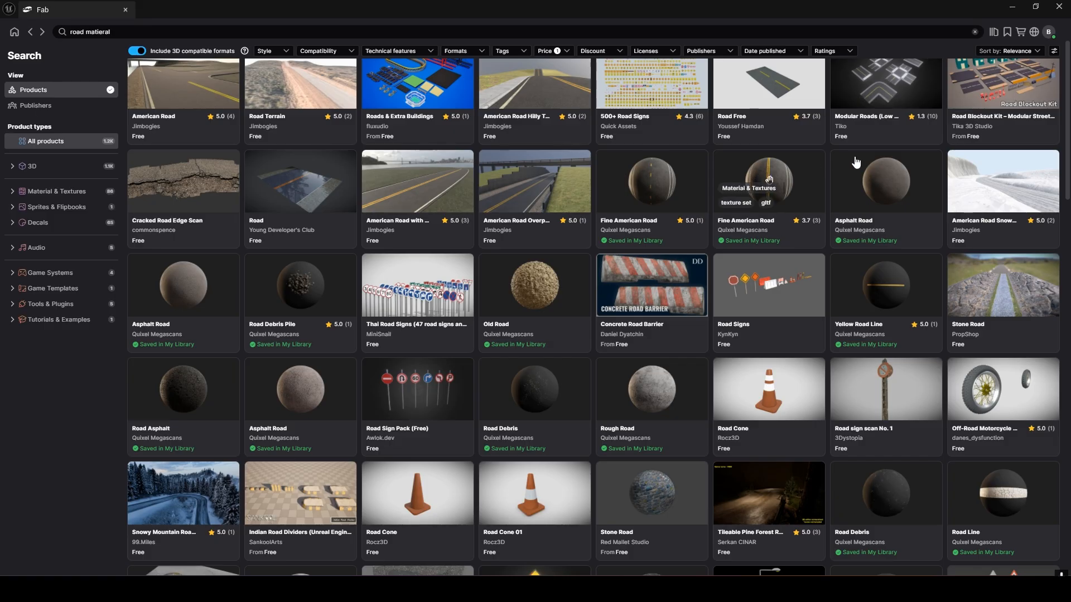
scroll(815, 194, up, 2)
scroll(815, 194, up, 1)
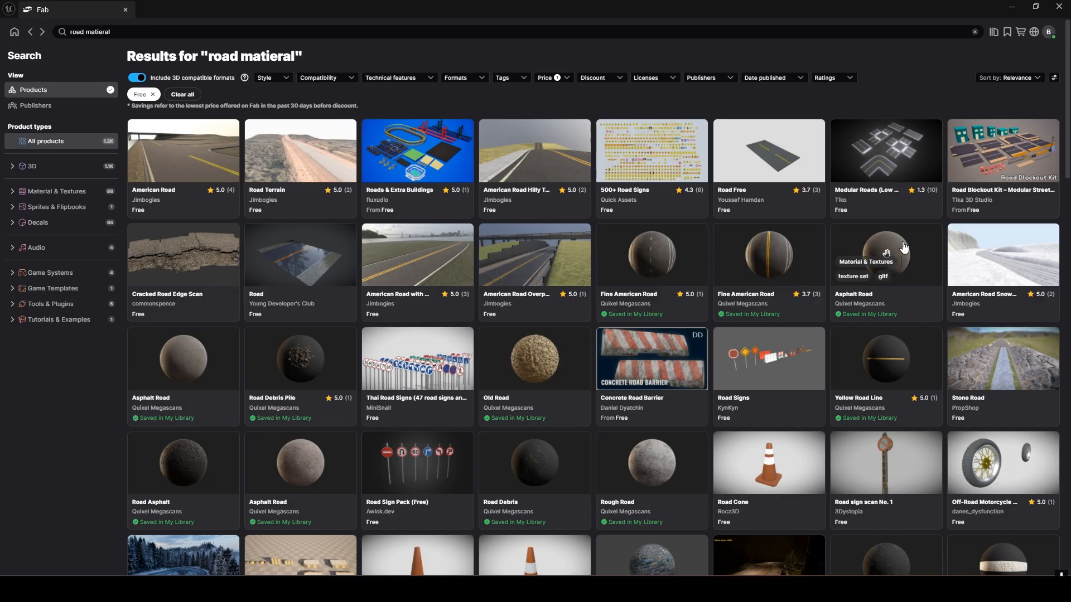
click(1022, 10)
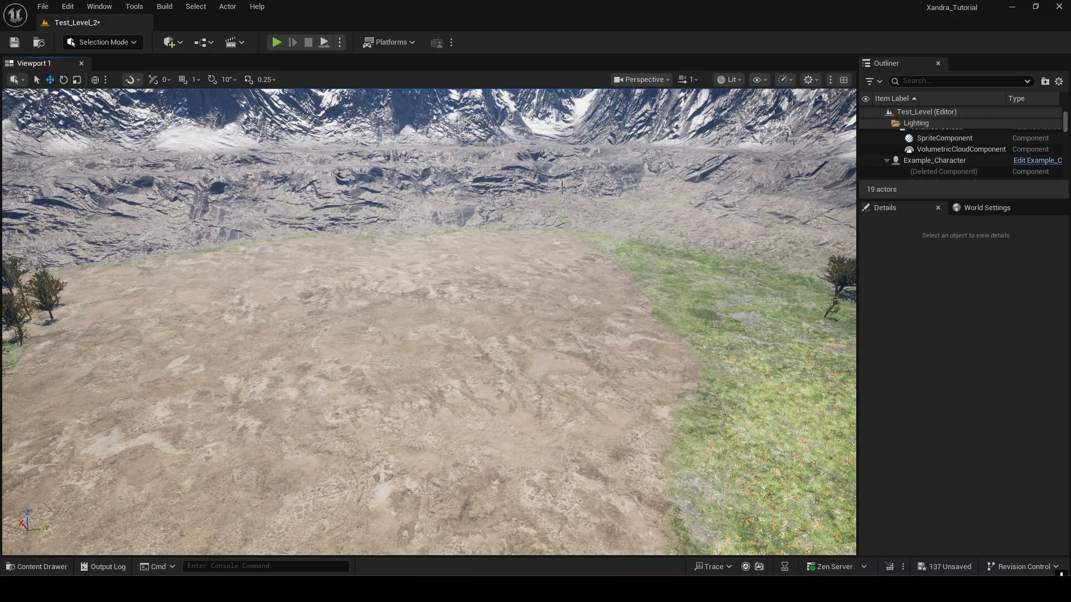
Step: Survey the bare dirt clearing and the neighbouring forest in the level
right_drag(449, 301, 536, 310)
scroll(449, 301, up, 3)
key(s)
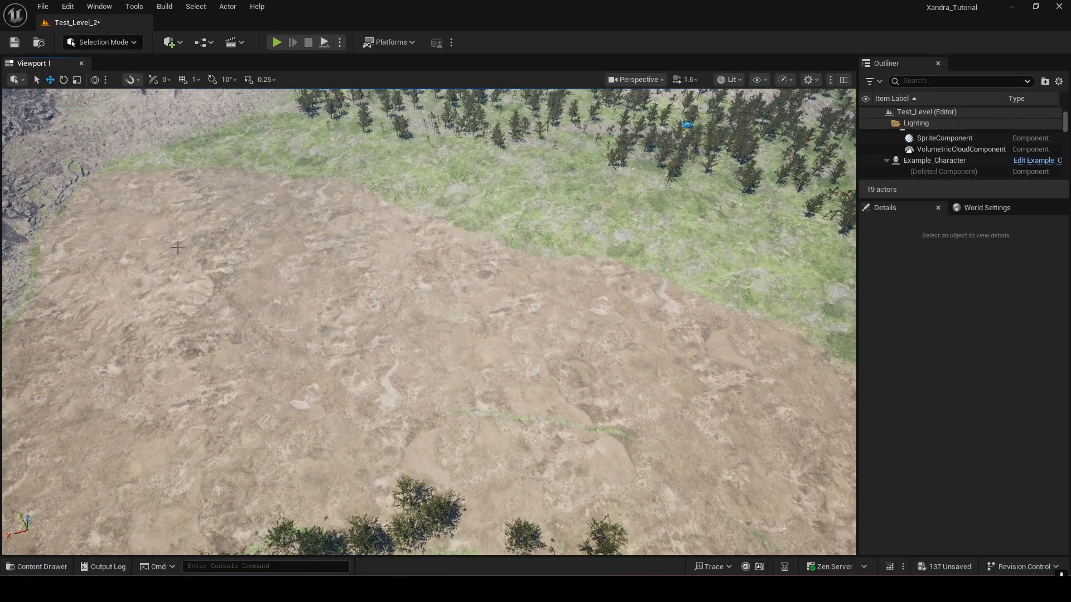
mouse_move(521, 352)
right_down()
mouse_move(513, 315)
mouse_move(511, 350)
right_up()
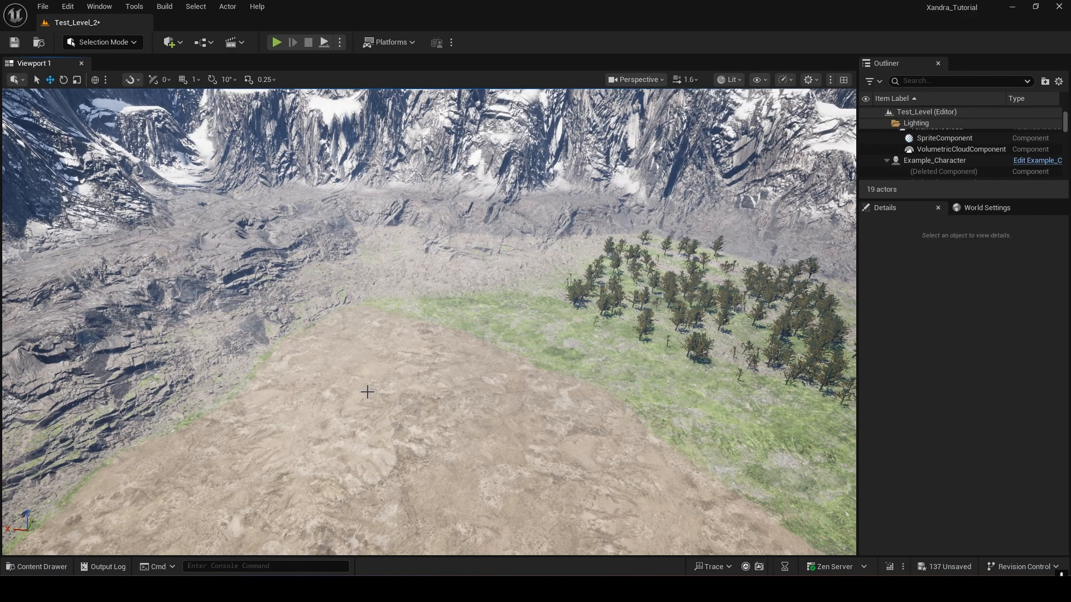
right_drag(511, 297, 694, 520)
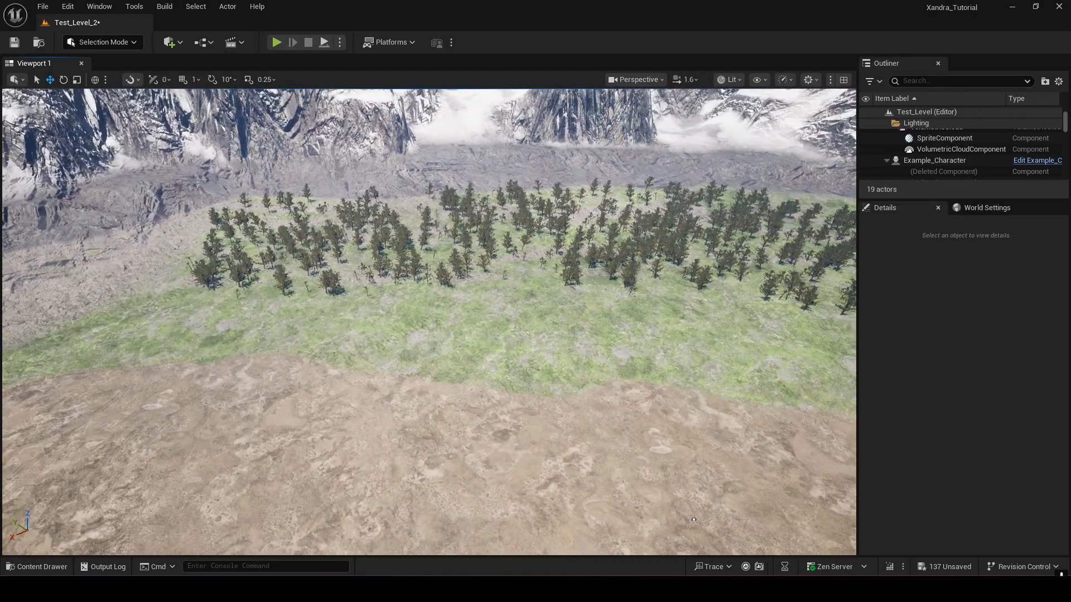
click(48, 566)
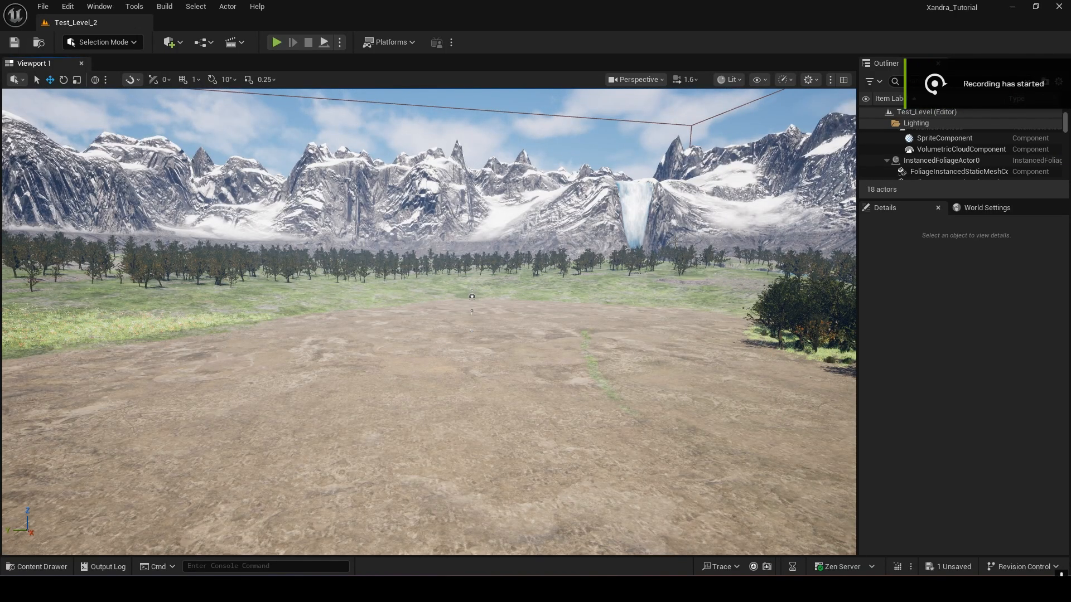
Step: Examine the dirt clearing between the forest and the lake, both from high above and close to the ground
right_drag(428, 322, 290, 390)
key(w)
key(s)
key(s)
right_drag(675, 262, 674, 242)
mouse_move(214, 347)
right_down()
mouse_move(379, 347)
mouse_move(210, 348)
right_up()
key(s)
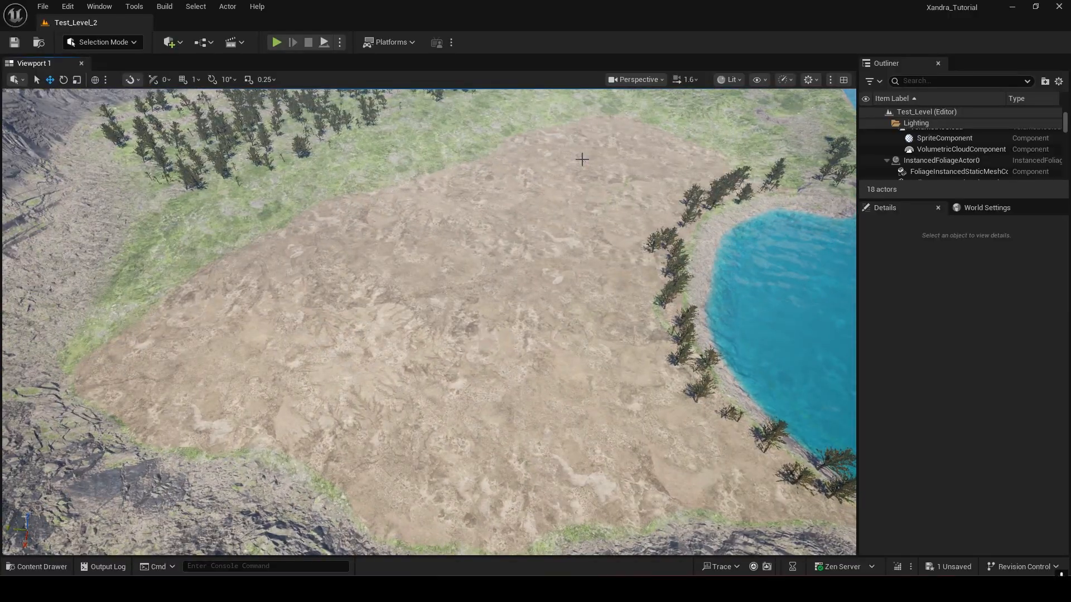
right_drag(487, 213, 264, 172)
key(w)
key(w)
key(w)
key(s)
key(s)
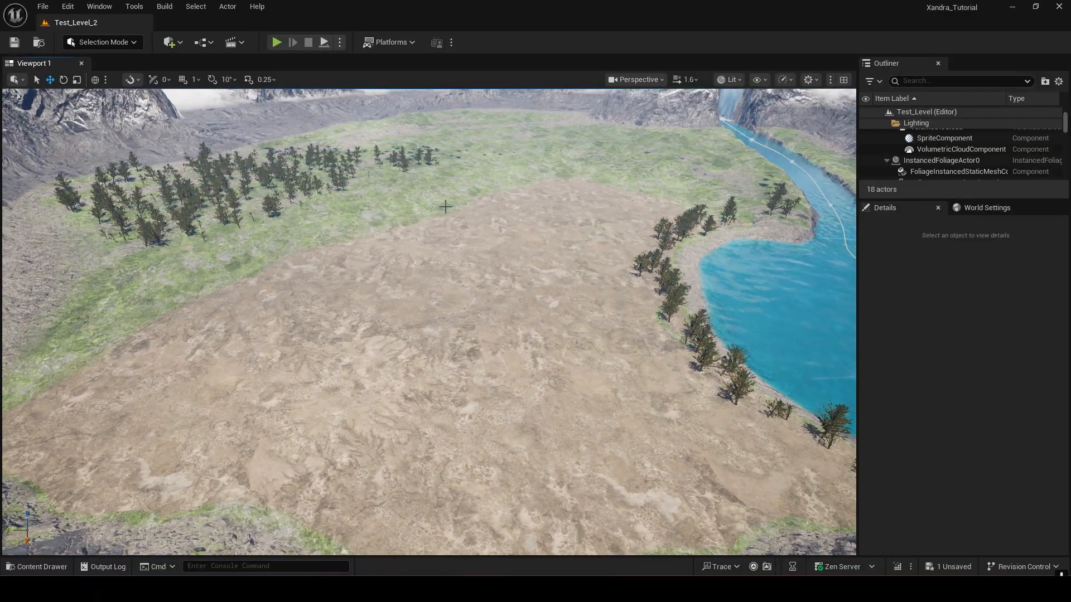
right_drag(493, 214, 457, 186)
key(w)
key(w)
key(d)
key(w)
key(s)
key(w)
key(w)
key(s)
key(w)
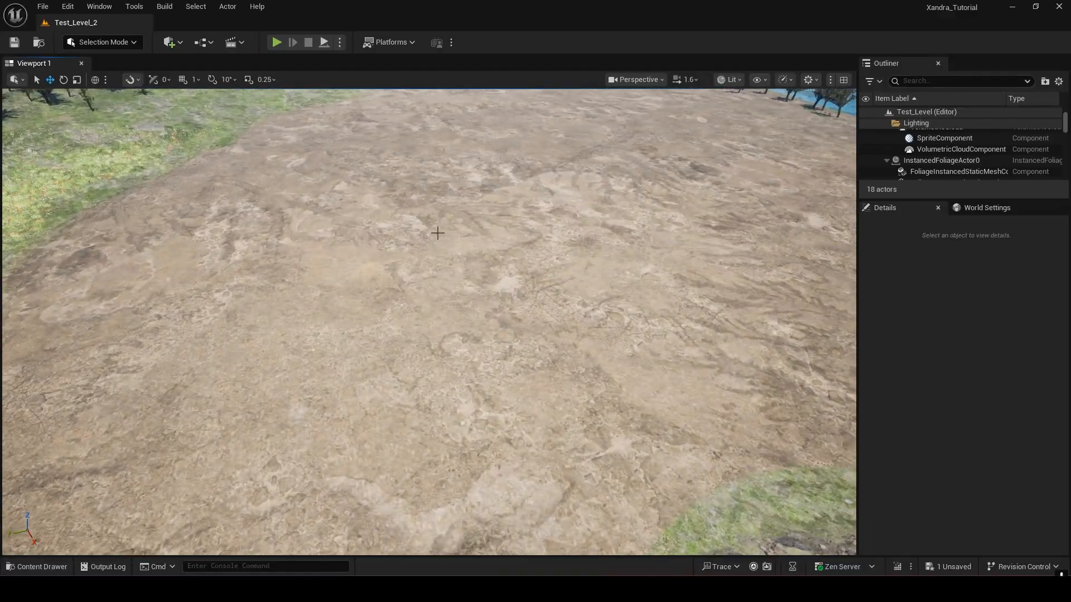
Step: Search the project's plugins for "modeling" and check that Modeling Tools Editor Mode is enabled, then return to the level
click(56, 563)
click(55, 563)
click(73, 7)
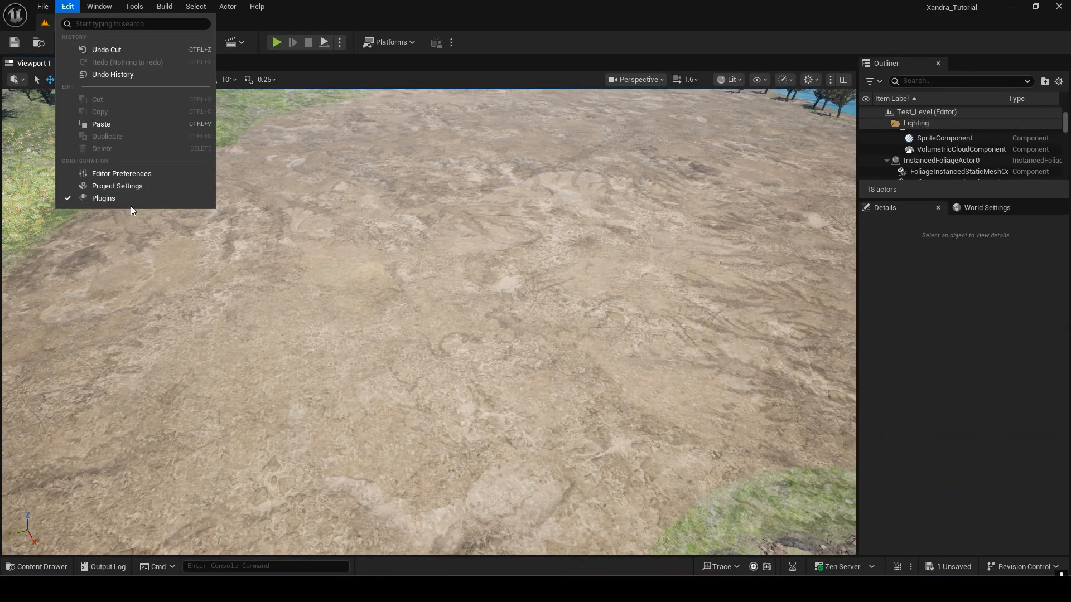
click(129, 201)
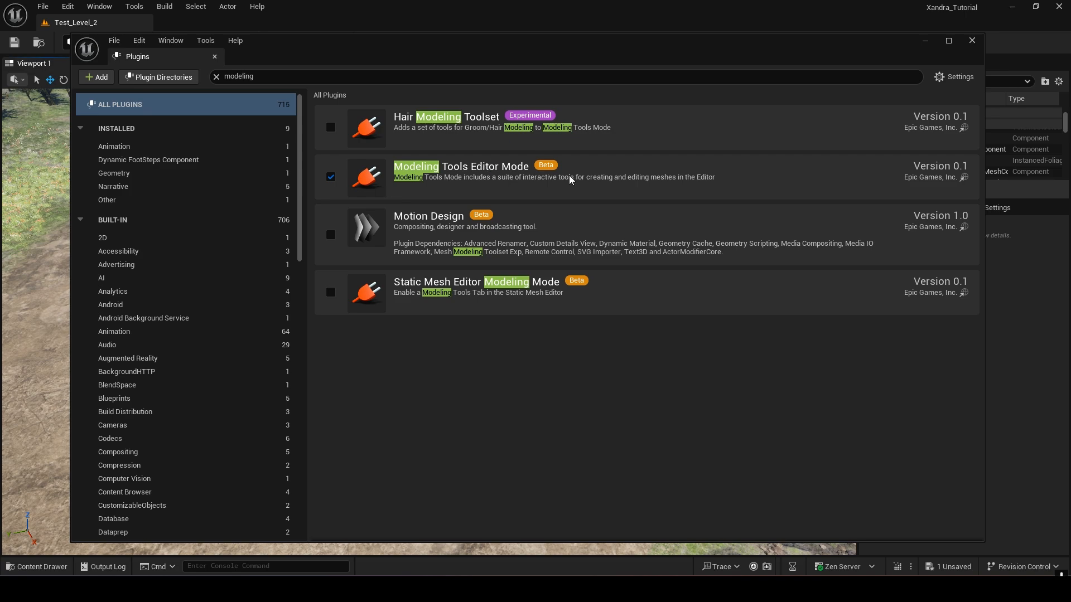
click(925, 41)
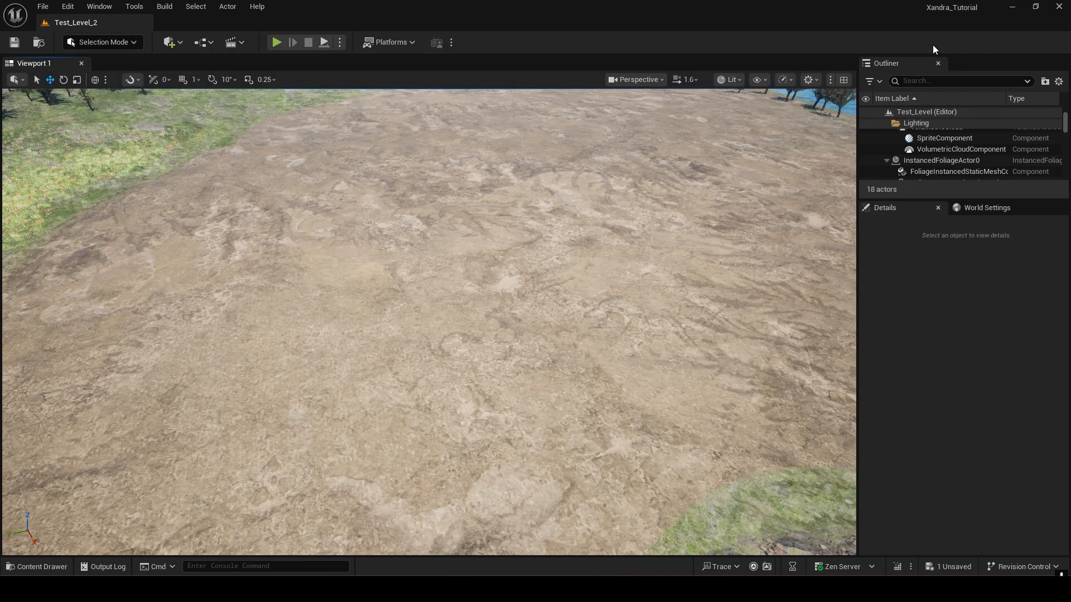
Step: Switch the level editor to Modeling mode and find an open spot in the dirt clearing
click(116, 45)
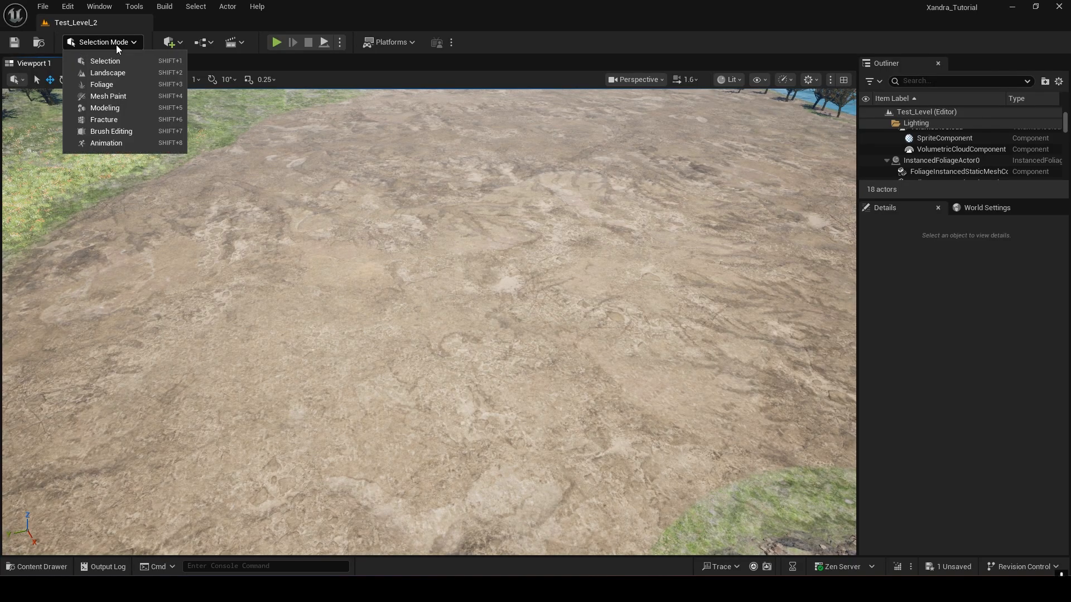
click(117, 109)
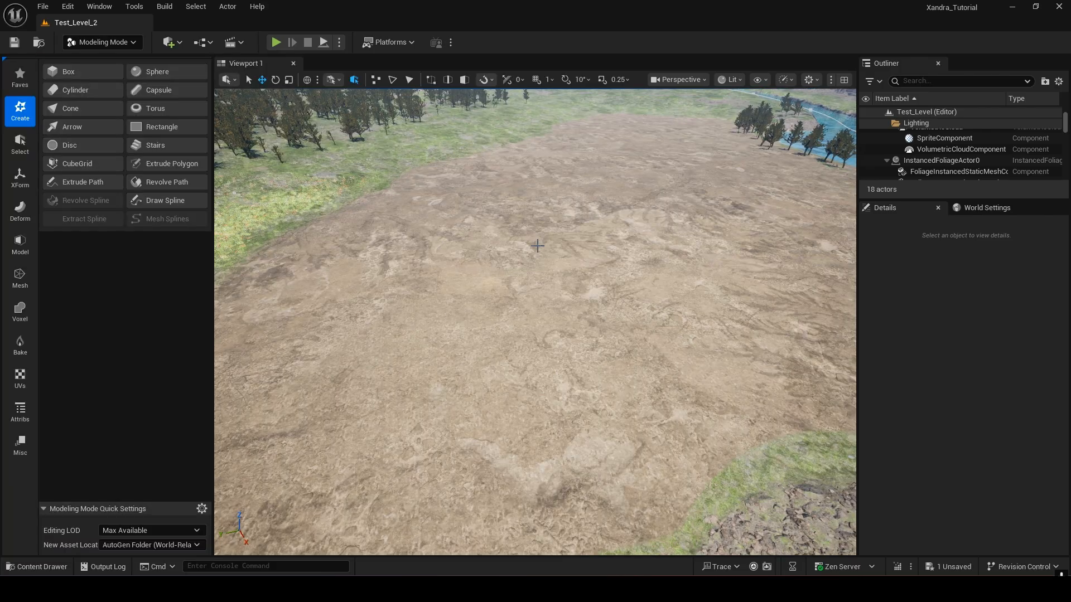
key(w)
right_drag(534, 322, 566, 324)
key(s)
key(s)
key(w)
key(s)
key(w)
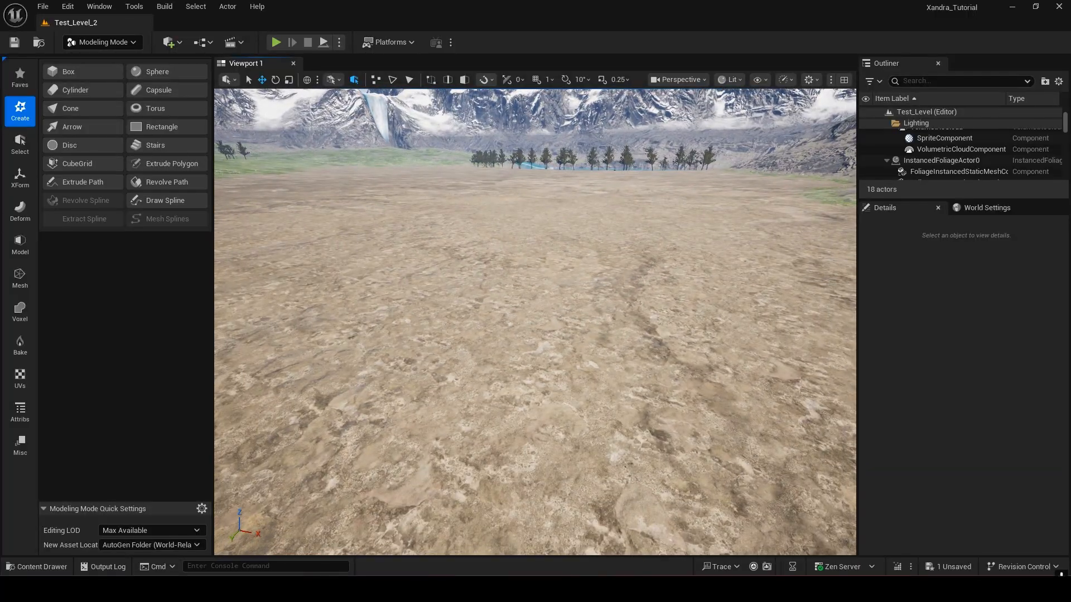
key(s)
mouse_move(471, 215)
right_down()
mouse_move(471, 248)
mouse_move(466, 164)
mouse_move(443, 154)
mouse_move(461, 222)
right_up()
key(w)
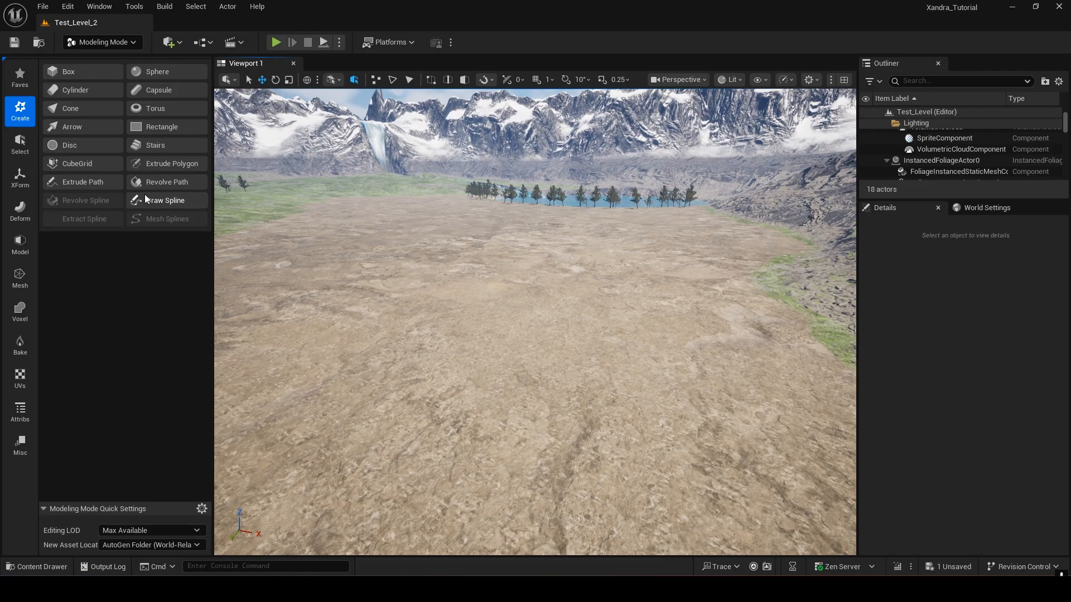
Step: Place a new 100 × 100 × 100 static mesh box on the ground of the dirt clearing
click(100, 72)
key(w)
right_drag(491, 340, 485, 363)
key(w)
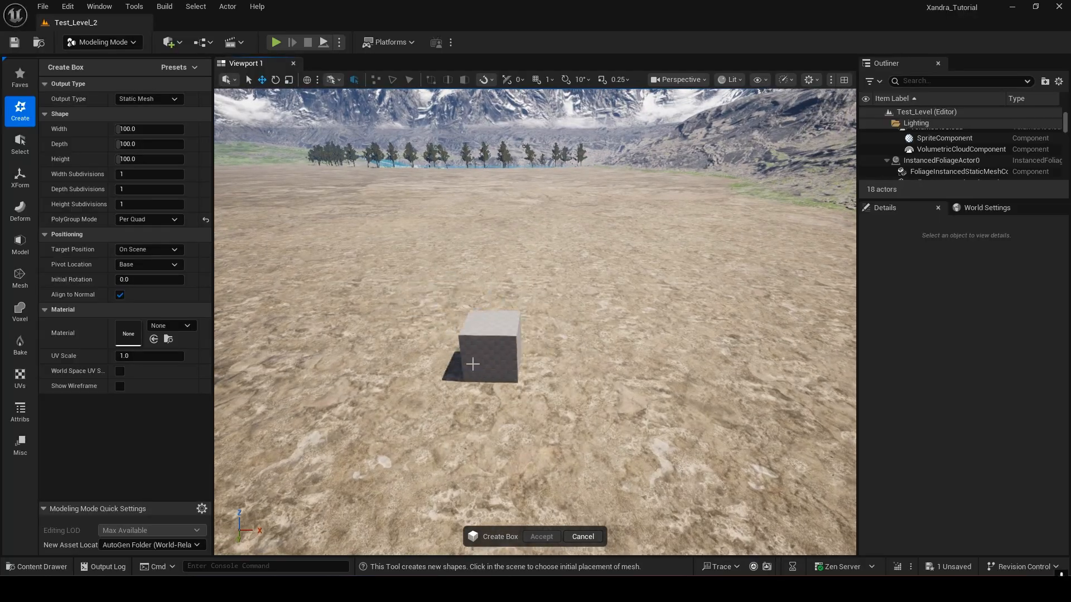
click(484, 350)
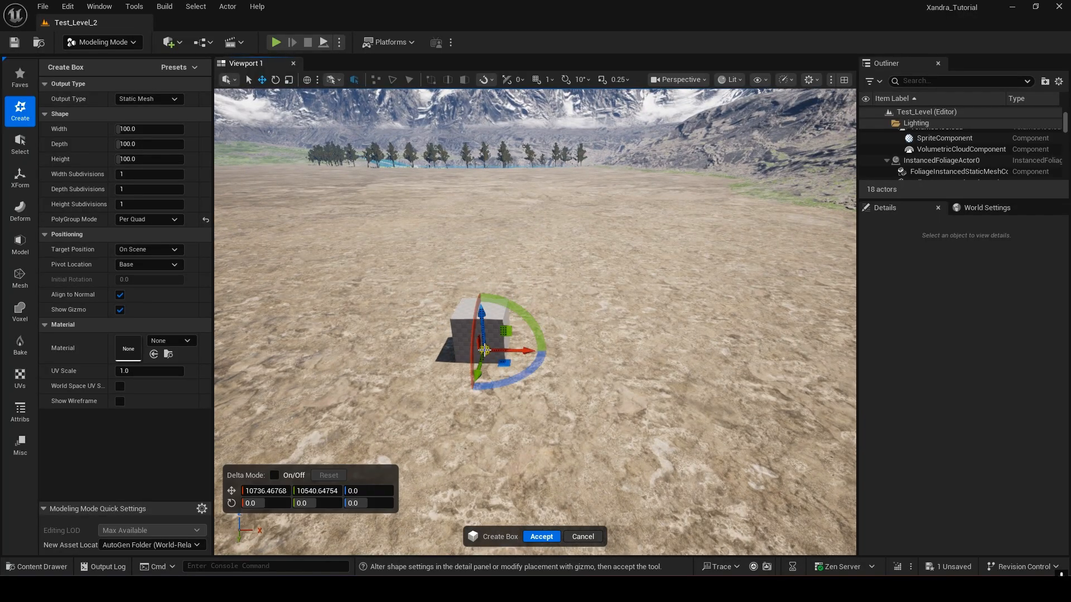
Step: Flatten the new box by setting its height to 10 and then to 5
mouse_move(345, 234)
right_down()
mouse_move(345, 279)
mouse_move(335, 285)
mouse_move(328, 222)
right_up()
key(w)
key(s)
key(w)
key(s)
key(s)
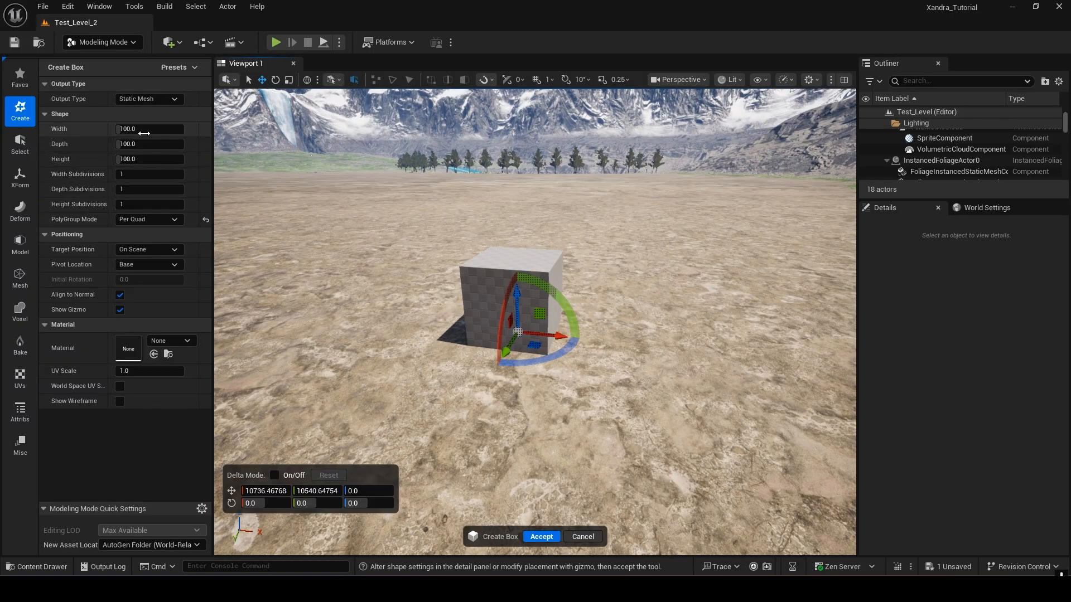
click(145, 159)
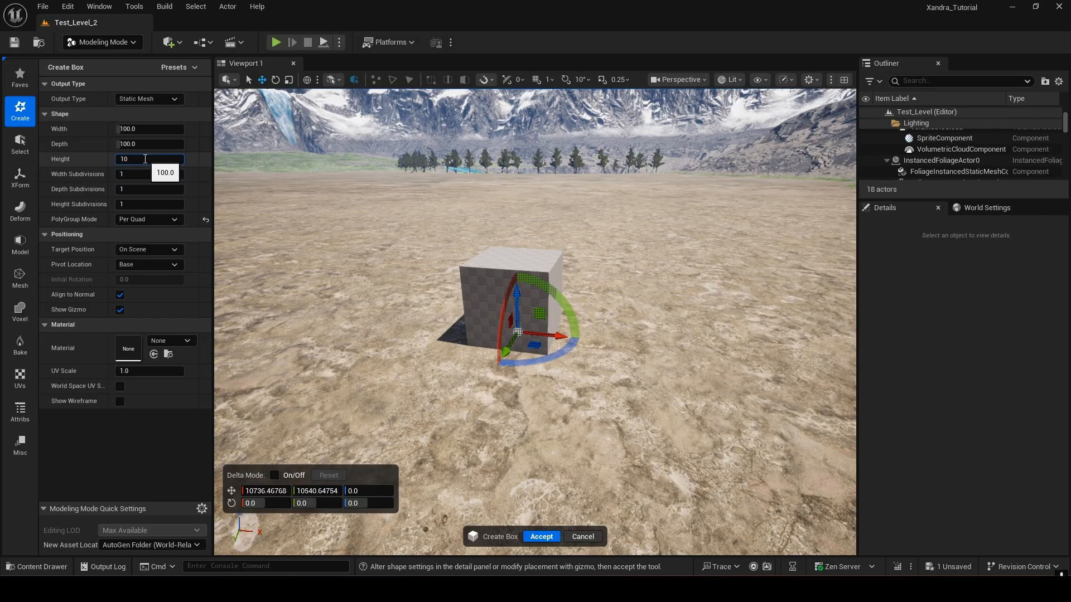
key(Return)
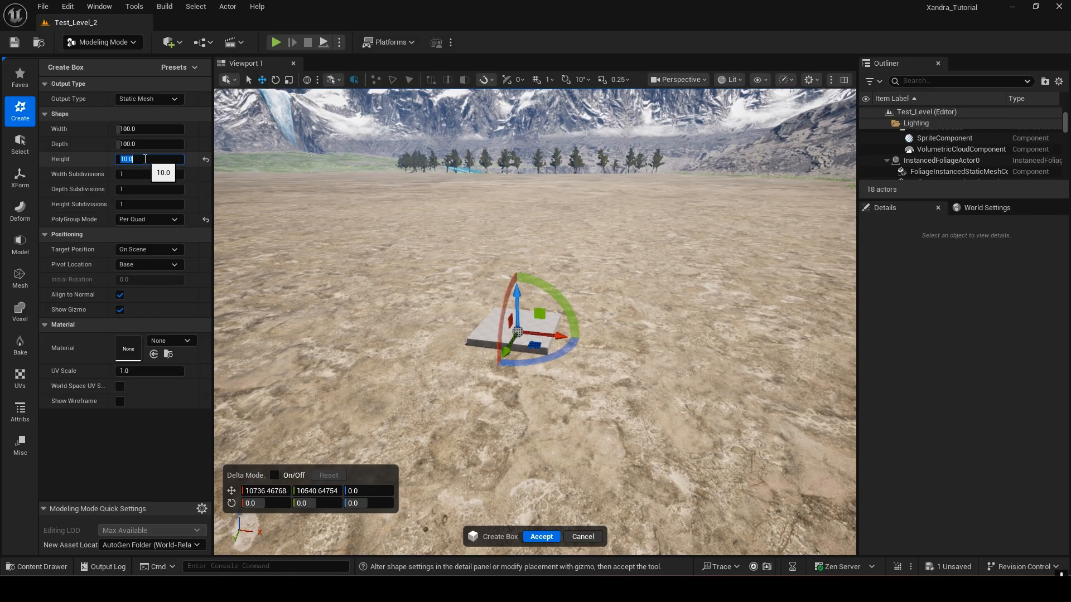
key(Return)
mouse_move(557, 363)
right_down()
mouse_move(557, 424)
mouse_move(557, 368)
mouse_move(513, 268)
mouse_move(563, 357)
mouse_move(575, 356)
right_up()
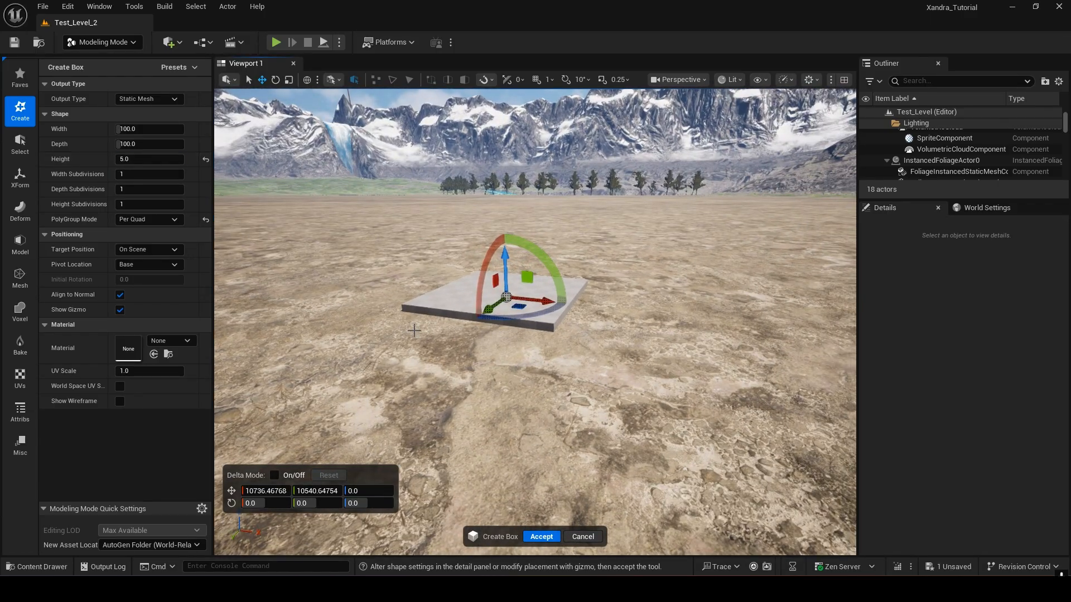
Step: Set the box's height to 2 to make it a thin road slab
right_drag(600, 341, 429, 311)
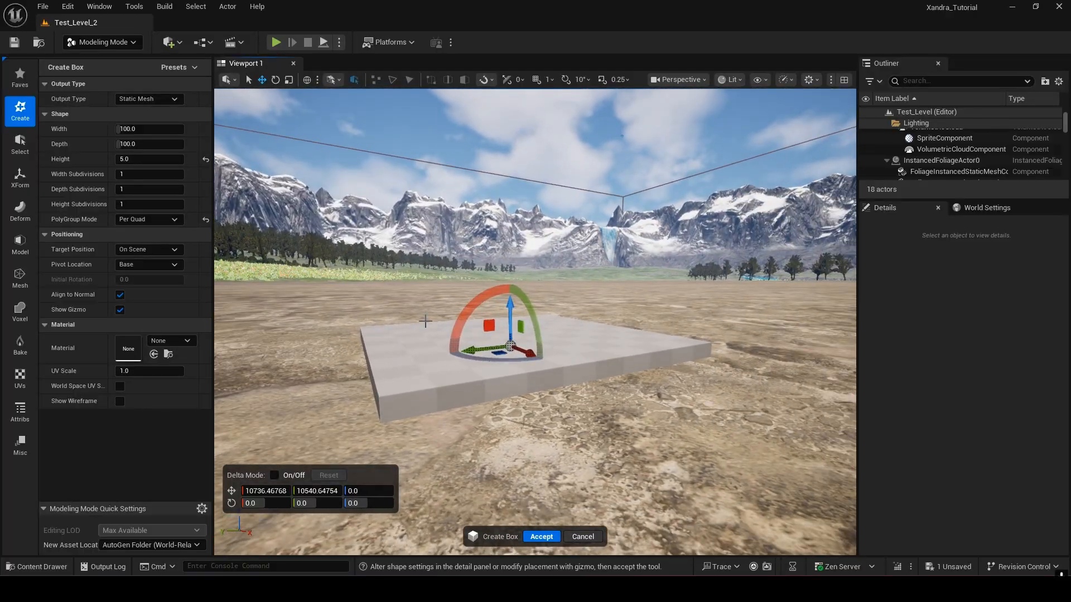
right_drag(664, 324, 653, 335)
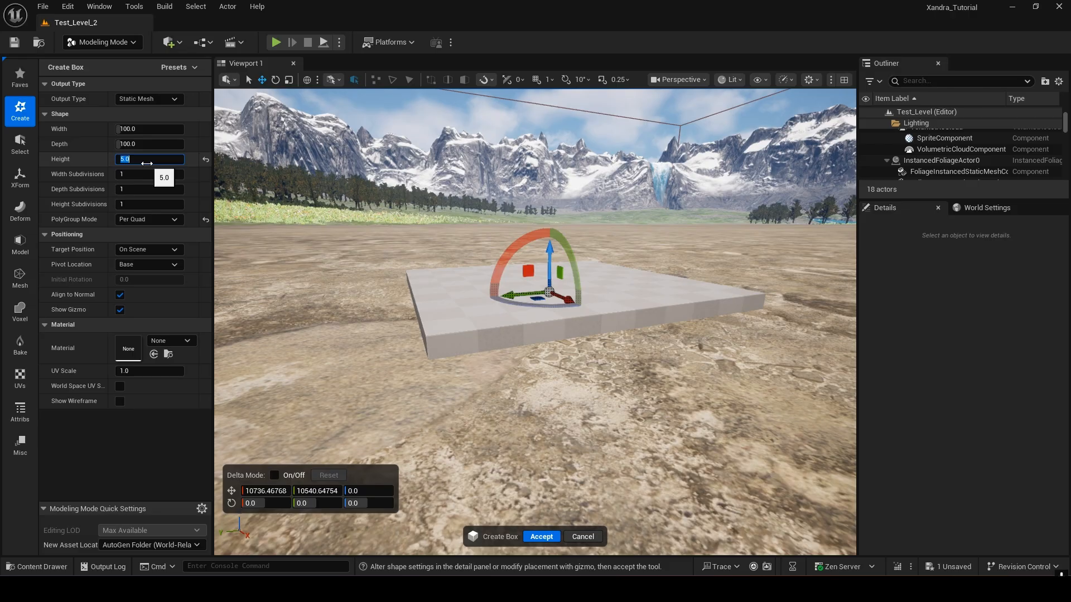
key(Return)
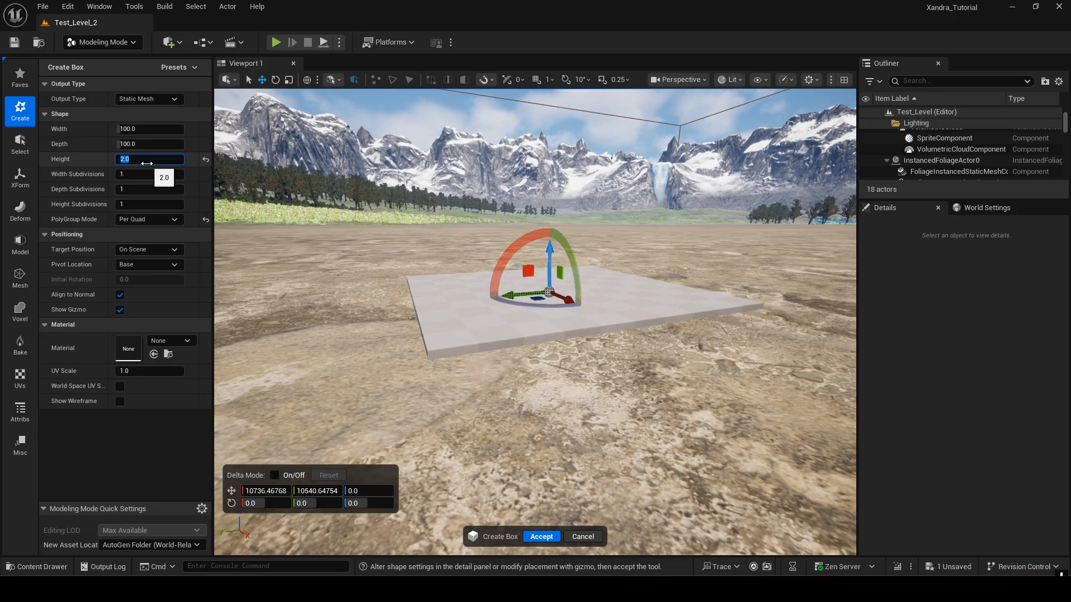
Step: Examine the thin slab on the dirt ground from several sides, both close up and from far across the clearing
right_drag(357, 167, 357, 211)
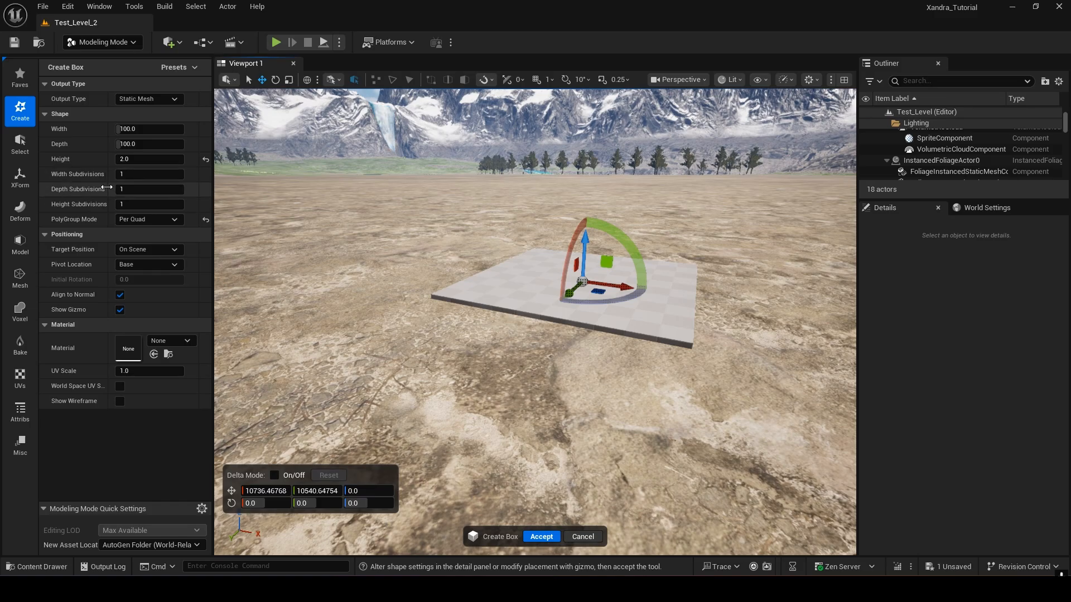
right_drag(423, 245, 474, 312)
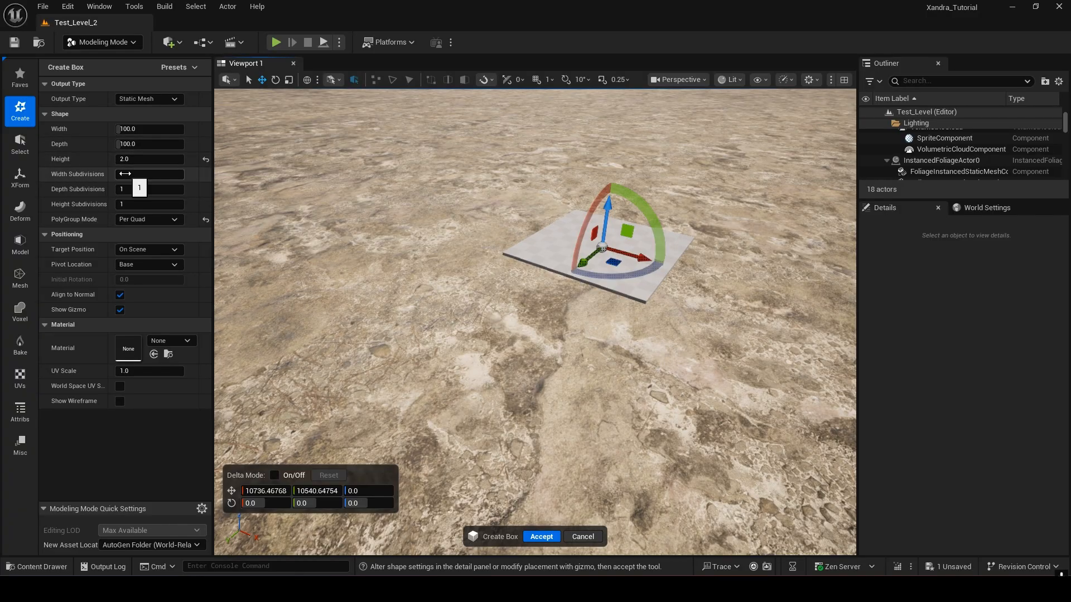
right_drag(452, 341, 346, 345)
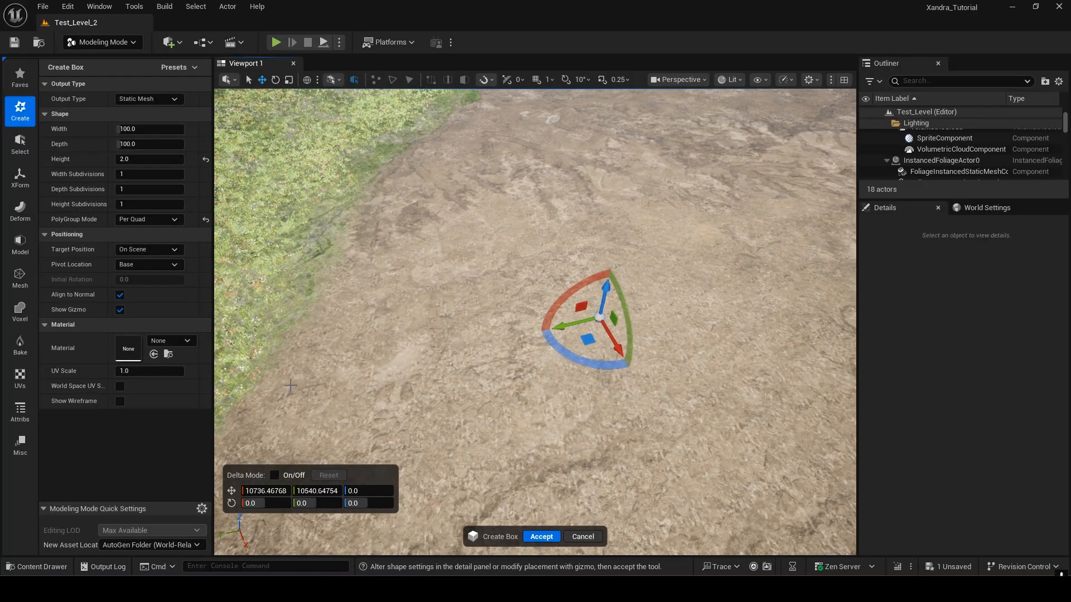
right_drag(695, 333, 741, 299)
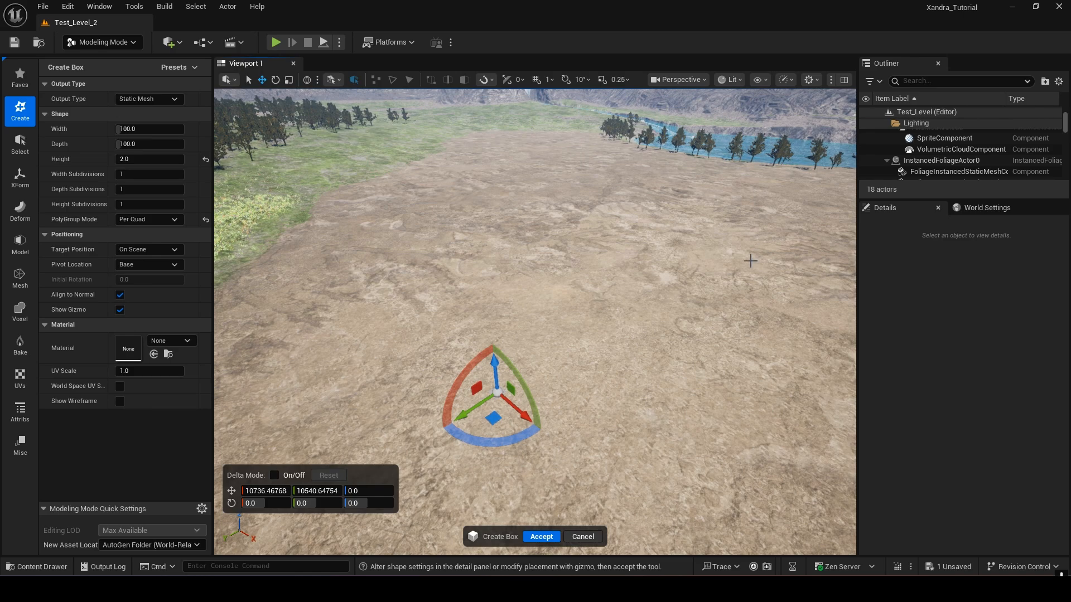
right_drag(562, 360, 550, 399)
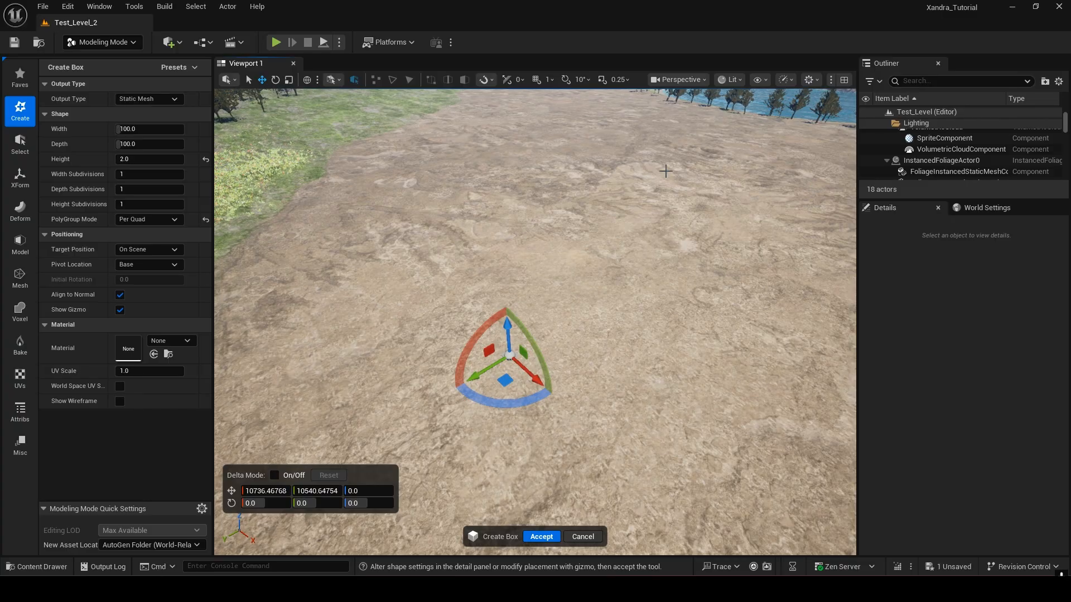
right_drag(711, 262, 666, 290)
key(w)
key(w)
key(w)
mouse_move(498, 333)
right_down()
mouse_move(498, 301)
mouse_move(485, 296)
mouse_move(498, 334)
right_up()
key(s)
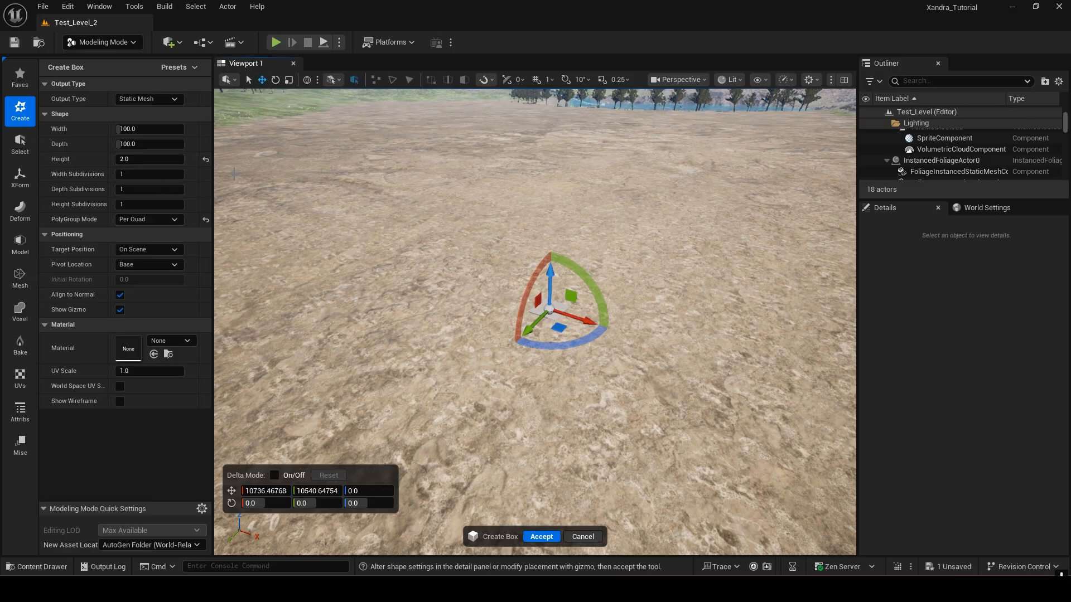
right_drag(535, 322, 530, 362)
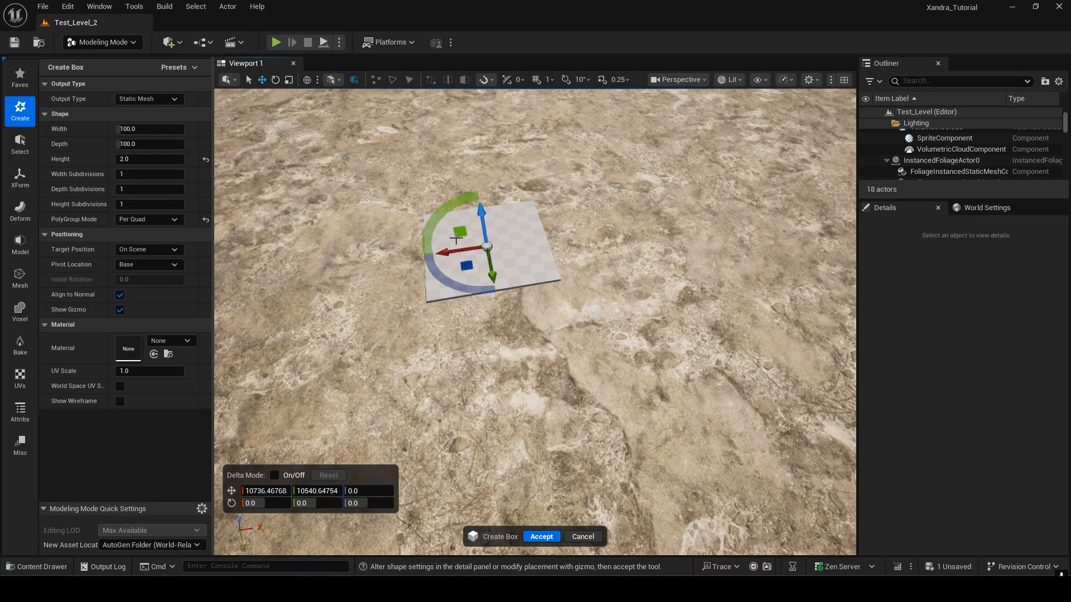
right_drag(338, 176, 544, 101)
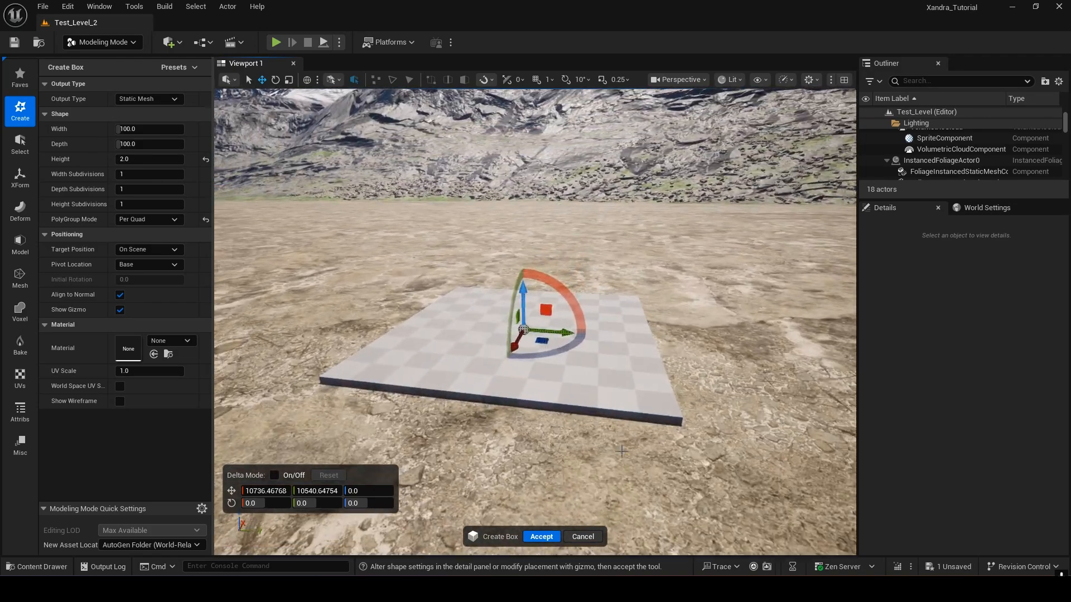
right_drag(644, 391, 446, 330)
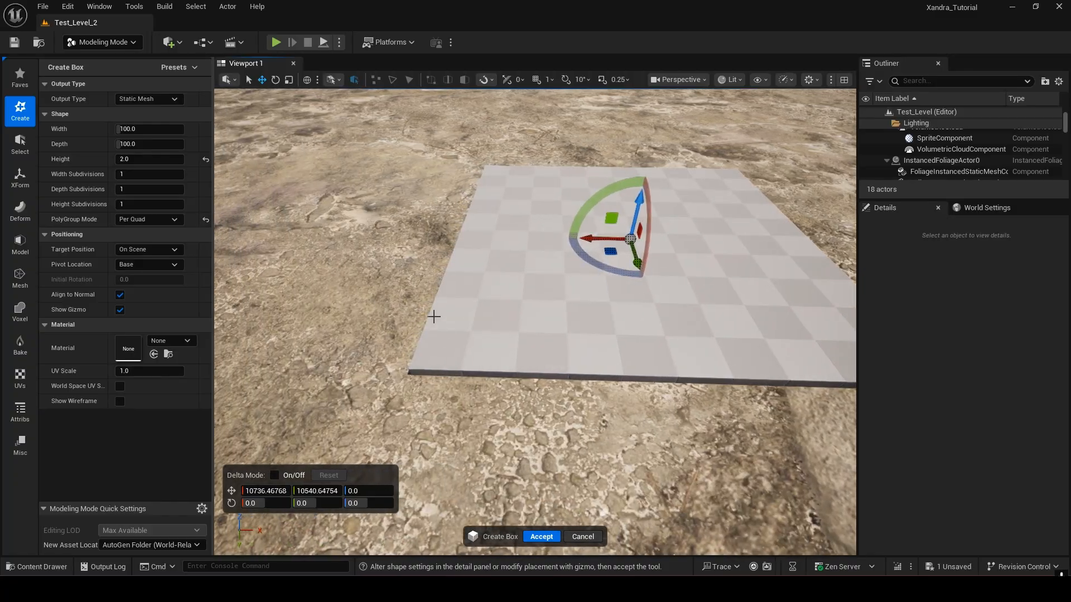
right_drag(581, 264, 483, 125)
right_drag(475, 165, 502, 162)
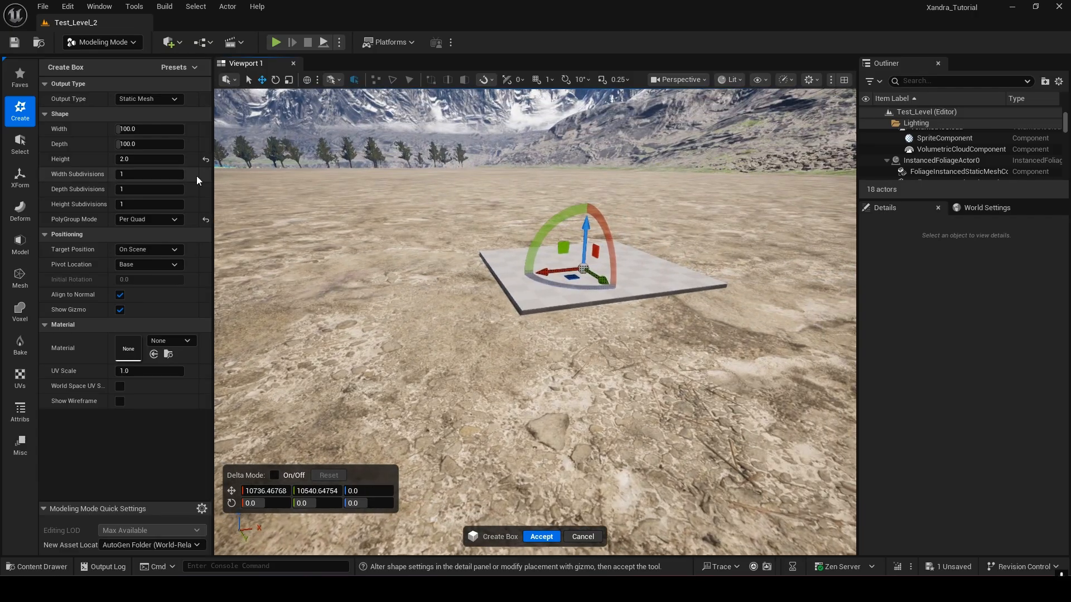
Step: Set both the width subdivisions and the depth subdivisions of the slab to 30
click(141, 175)
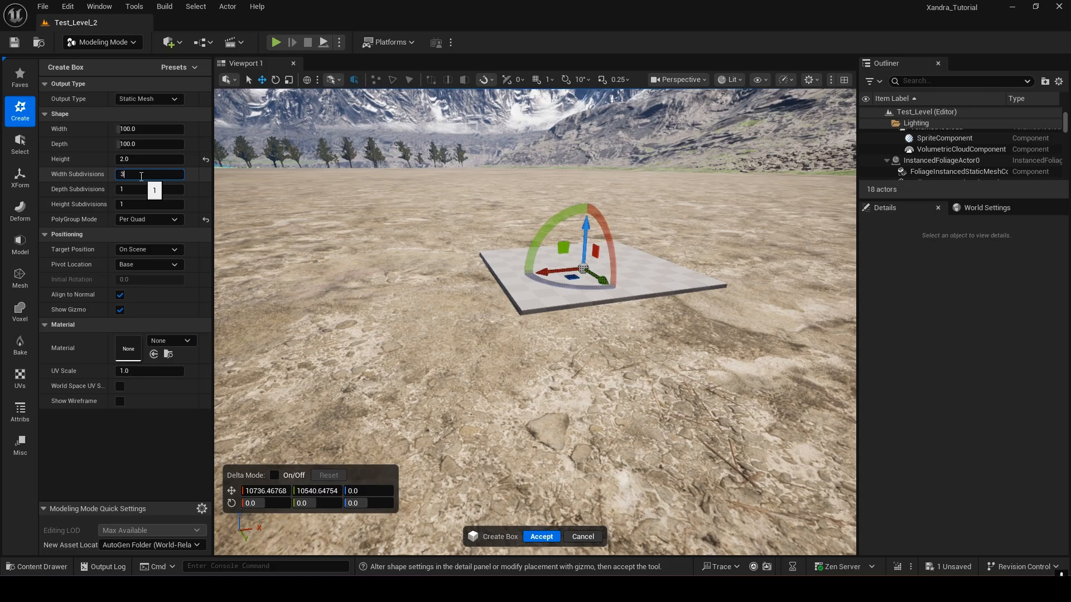
click(146, 189)
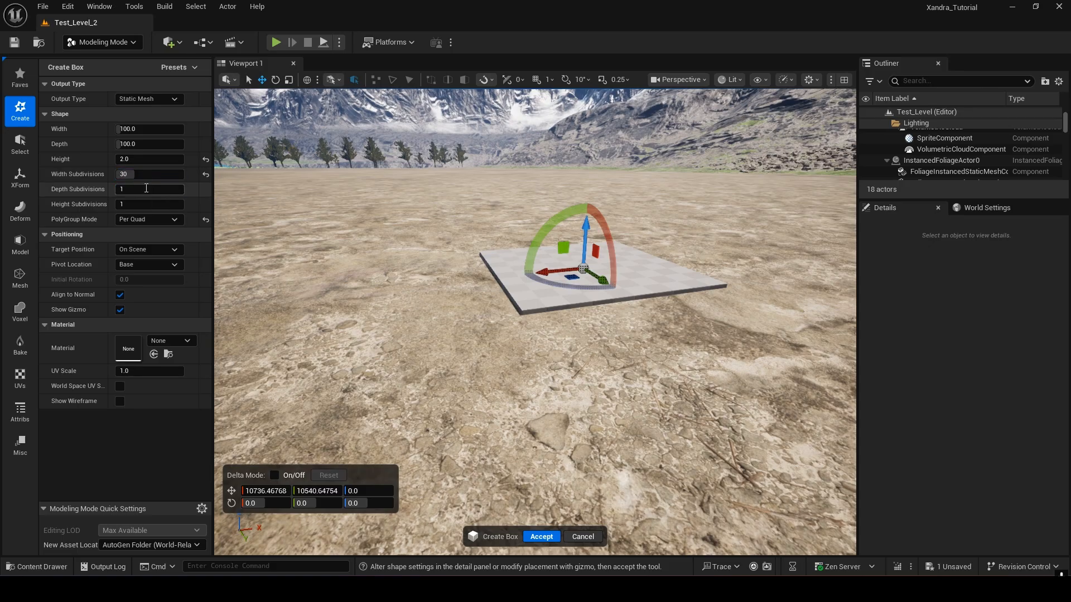
key(Return)
click(110, 190)
Step: Inspect the subdivided slab and its size relative to the surrounding clearing from near and far
mouse_move(498, 238)
right_down()
mouse_move(498, 301)
mouse_move(474, 268)
mouse_move(498, 239)
right_up()
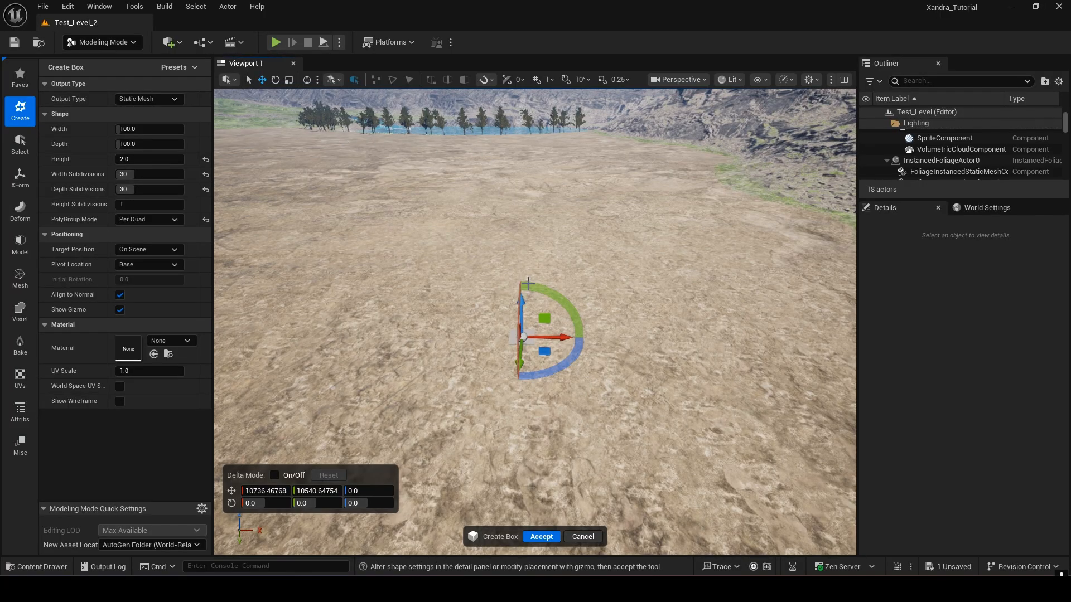
right_drag(512, 239, 495, 255)
key(w)
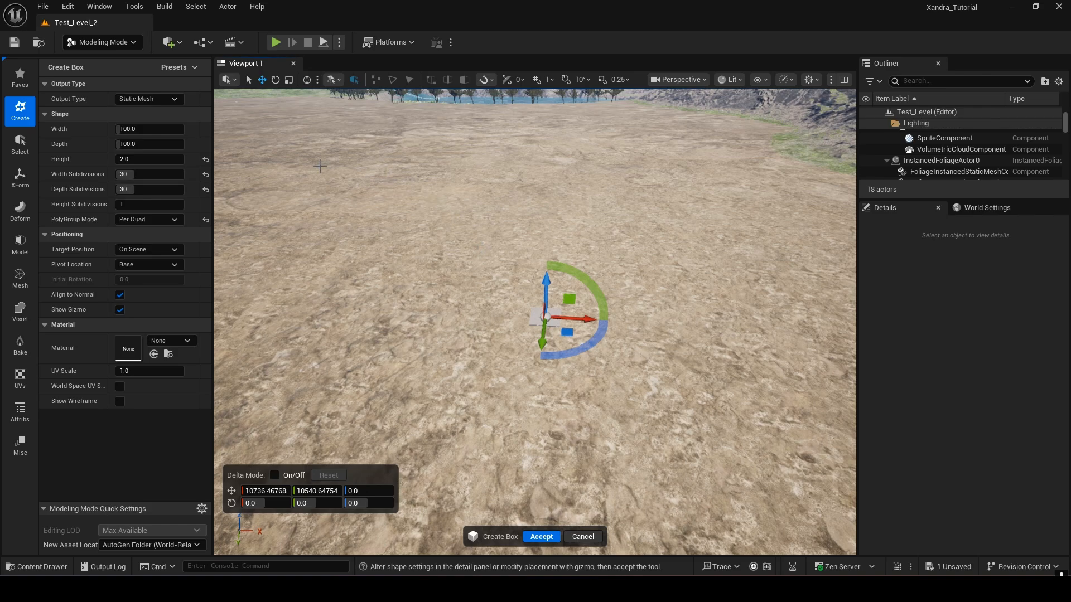
mouse_move(522, 226)
right_down()
mouse_move(482, 180)
mouse_move(550, 283)
mouse_move(508, 168)
mouse_move(524, 240)
right_up()
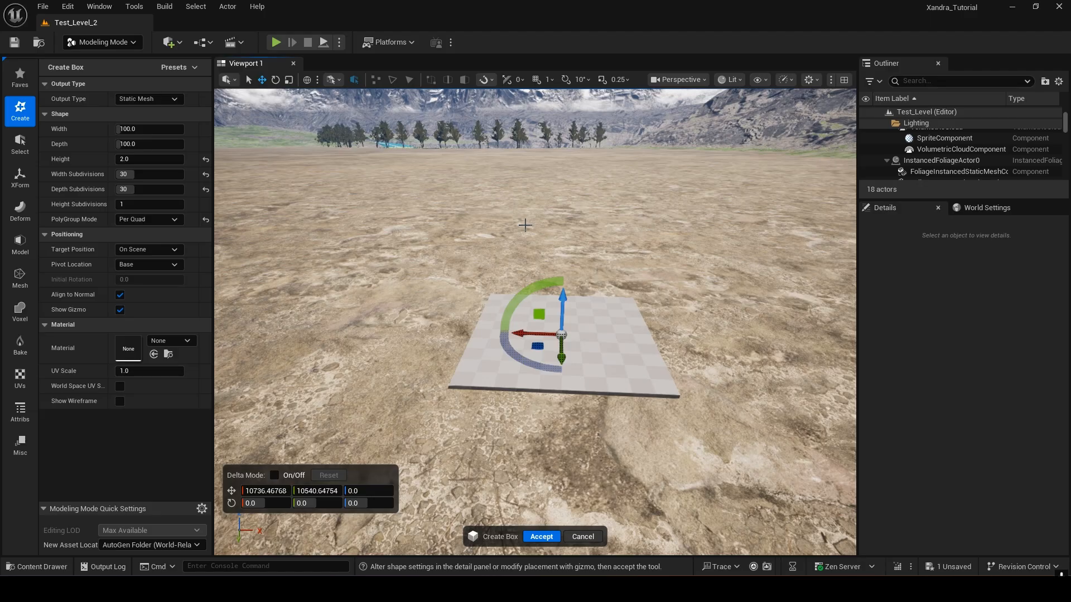
key(s)
right_drag(540, 181, 538, 165)
key(w)
key(s)
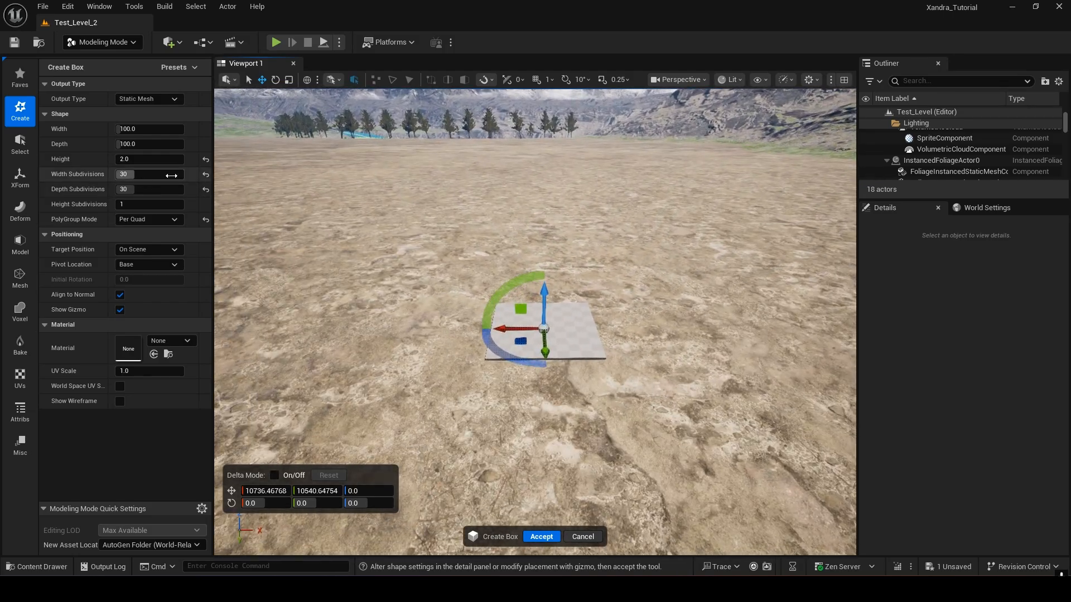
right_drag(363, 184, 363, 184)
key(w)
key(w)
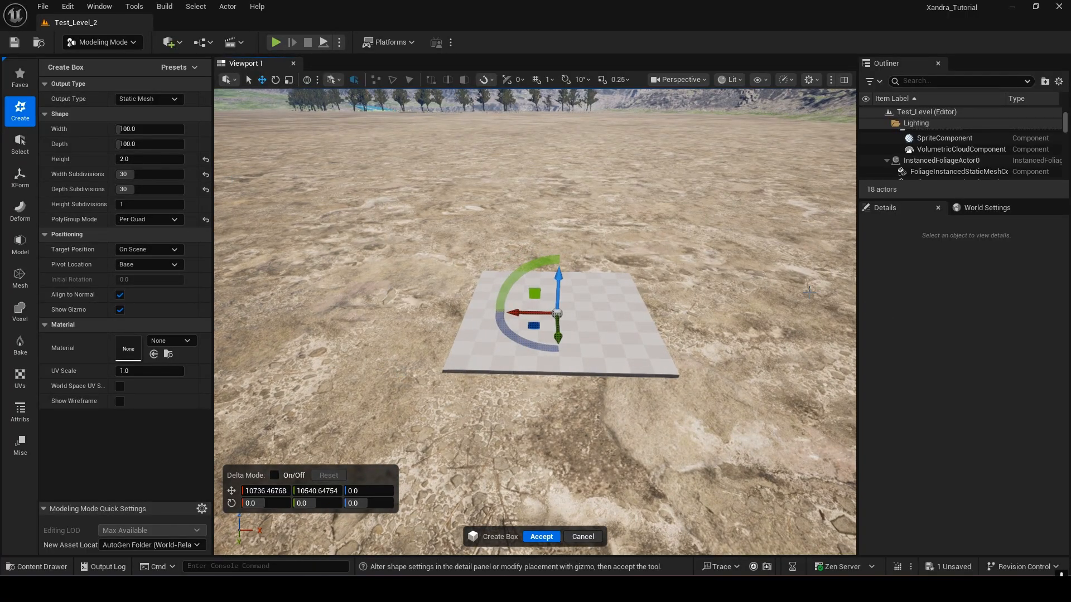
key(s)
right_drag(535, 322, 596, 393)
key(d)
key(w)
key(a)
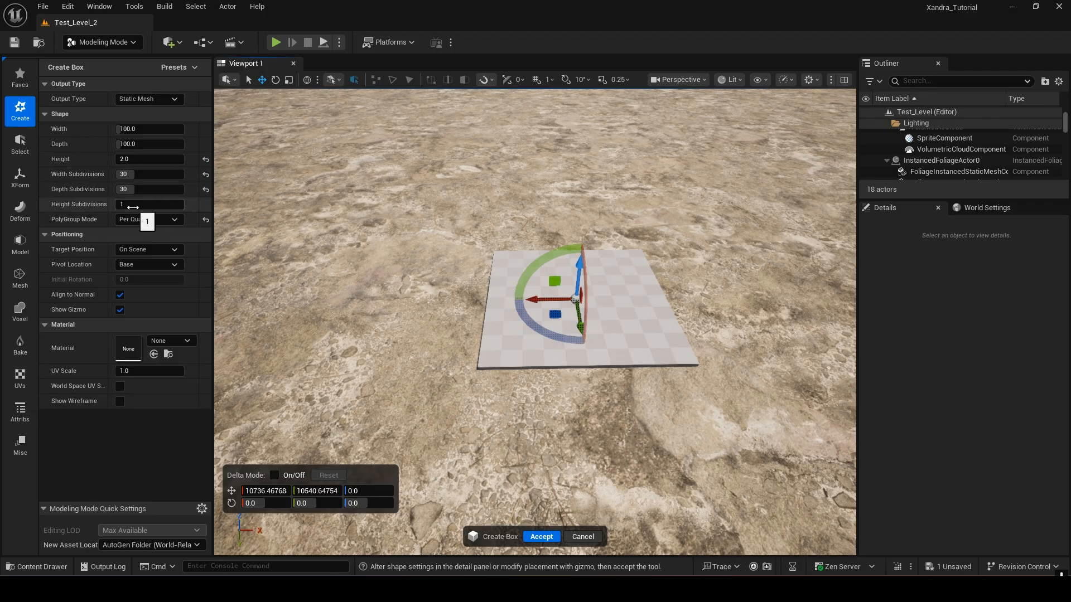
Step: Set the slab's height subdivisions to 10
click(149, 204)
key(Return)
right_drag(419, 329, 538, 263)
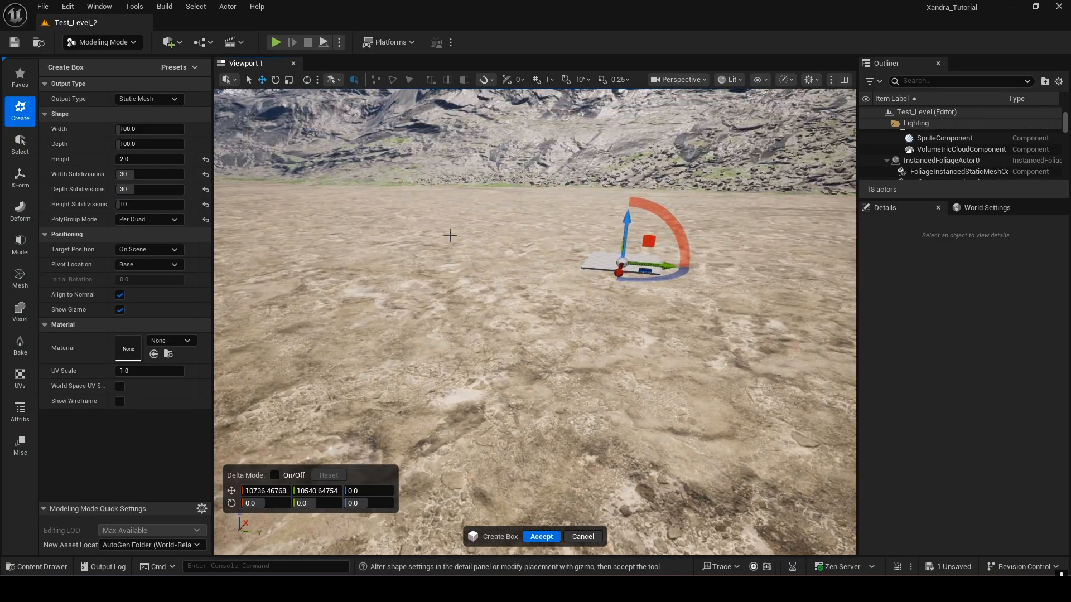
Step: Examine the subdivided slab's surface and its scale against the clearing and mountains from several directions
mouse_move(502, 225)
right_down()
mouse_move(491, 217)
mouse_move(524, 212)
mouse_move(487, 227)
right_up()
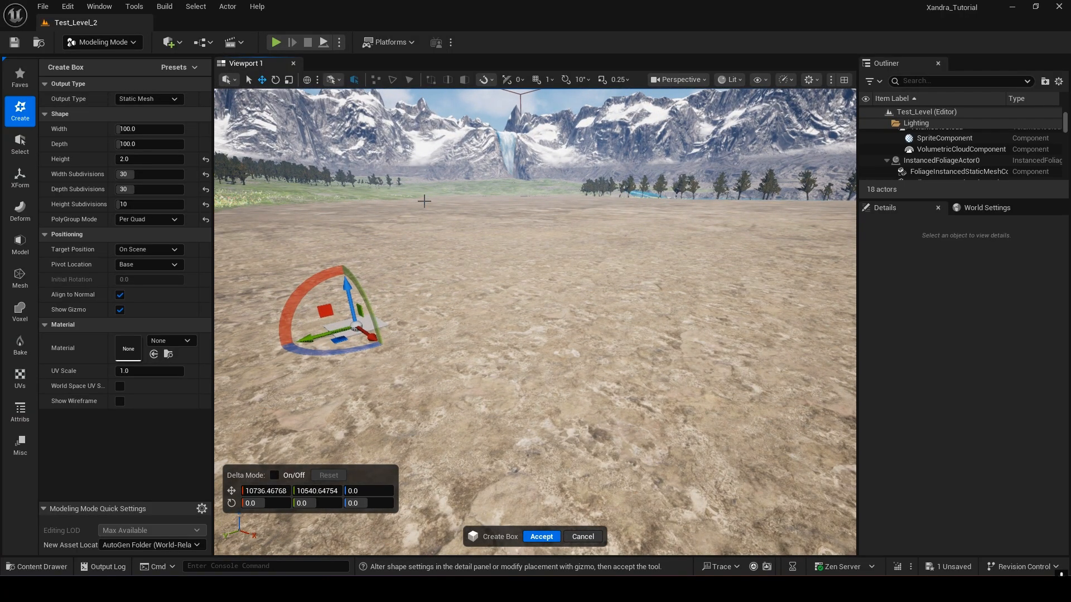
right_drag(438, 213, 409, 200)
right_drag(421, 312, 554, 349)
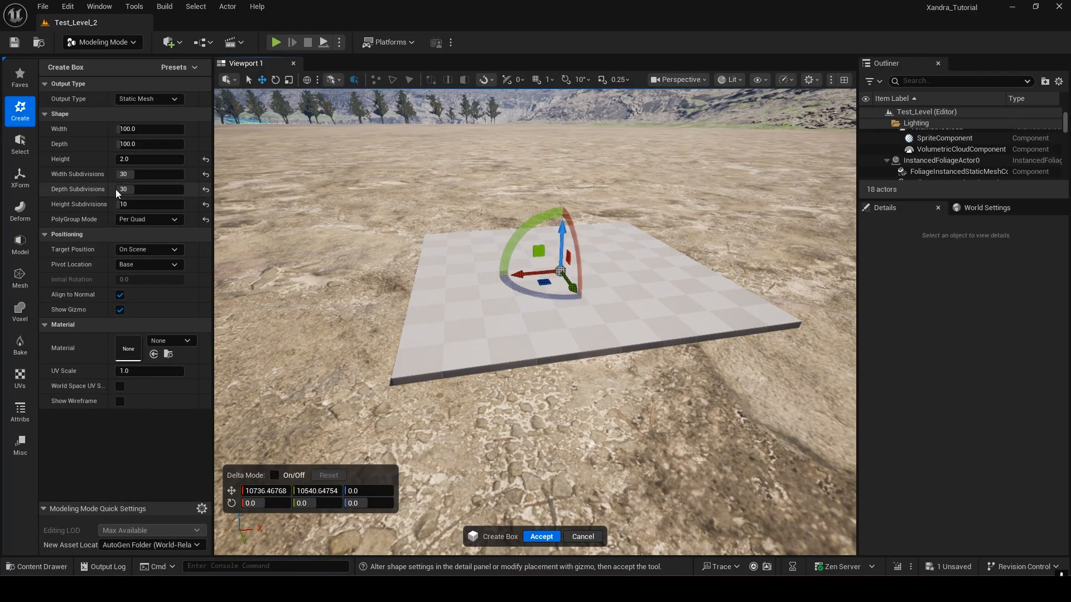
right_drag(503, 299, 495, 362)
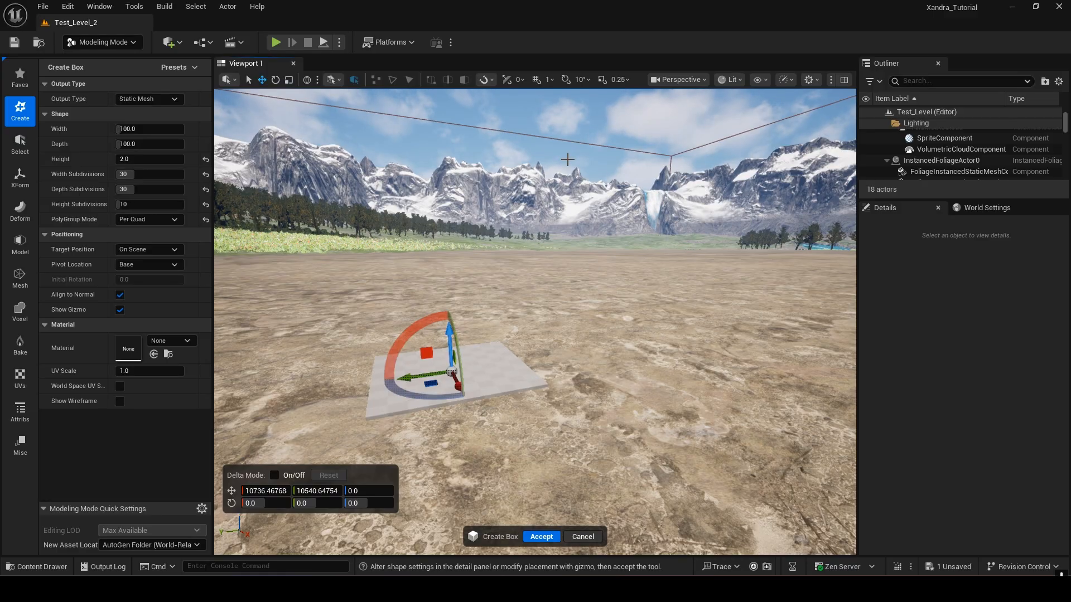
alt+drag(519, 344, 608, 343)
right_drag(565, 343, 697, 393)
right_drag(530, 265, 424, 238)
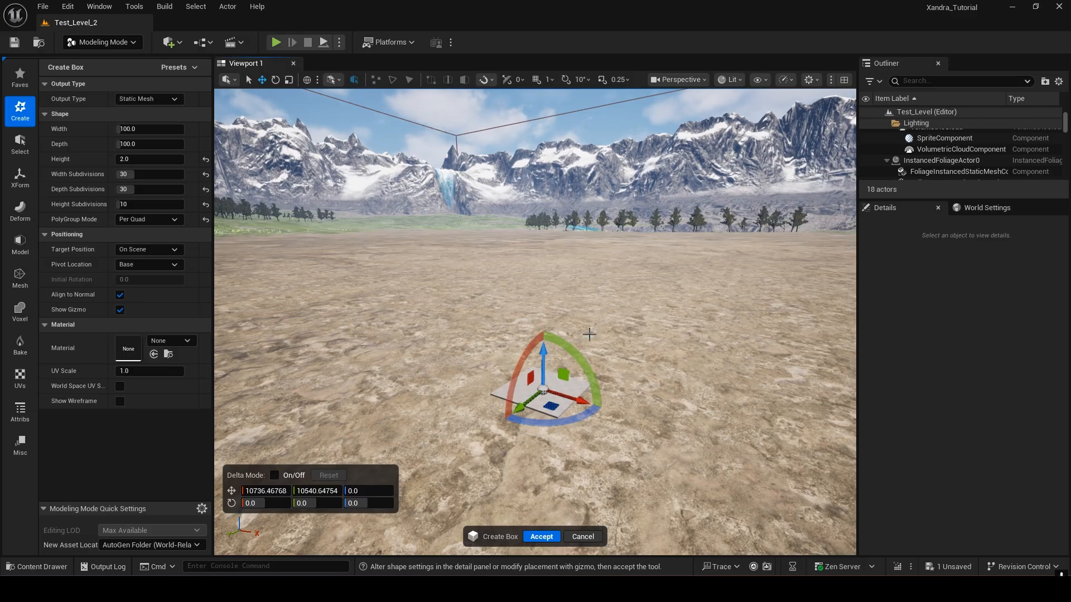
right_drag(555, 278, 672, 336)
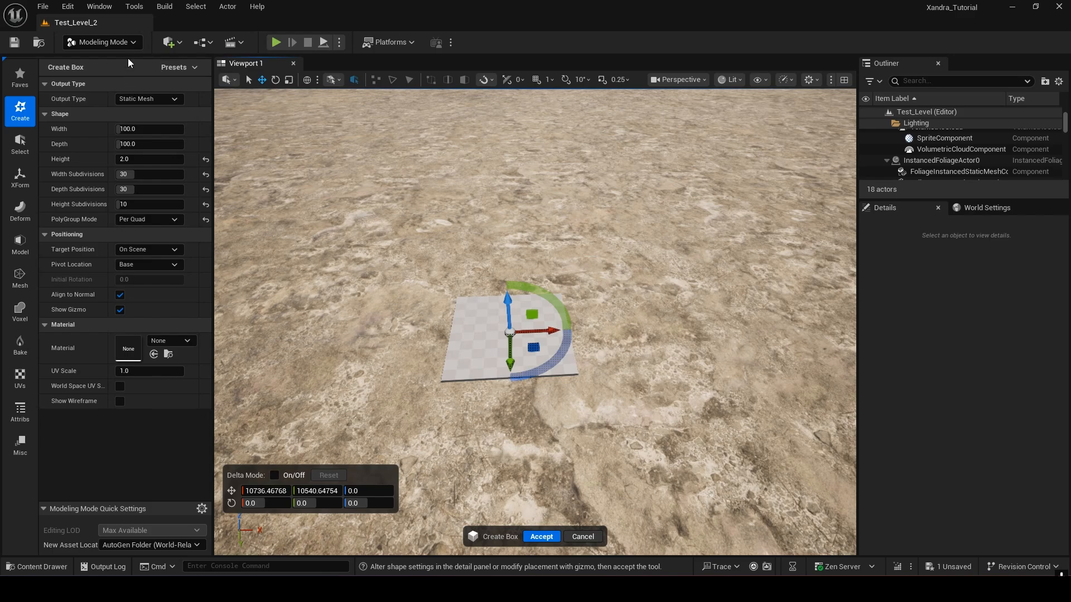
Step: Set both the width and the depth of the slab to 800
click(158, 130)
text(800)
key(Return)
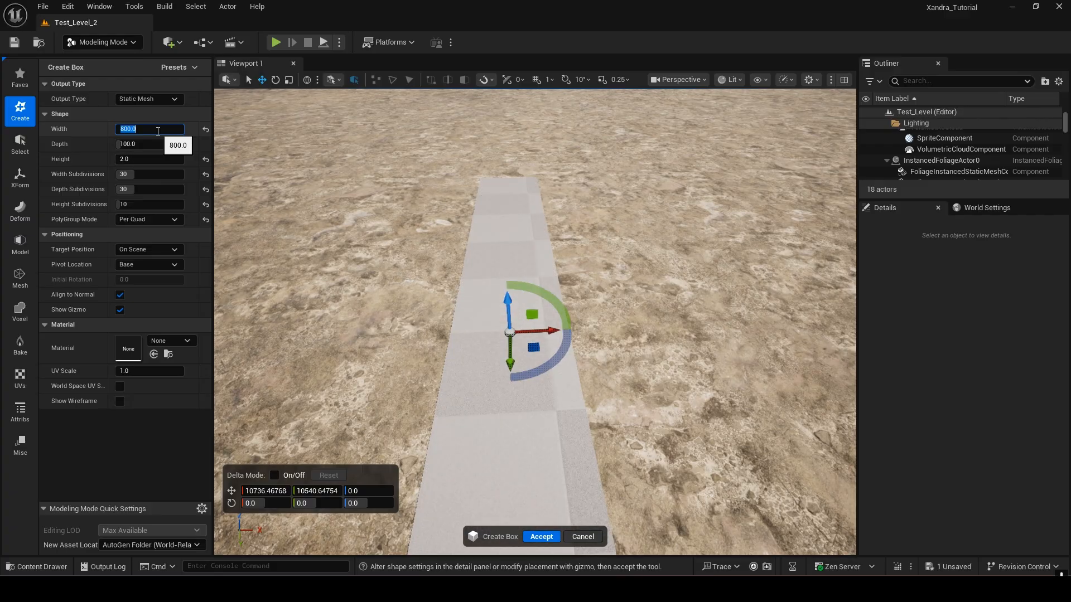
right_drag(626, 102, 524, 114)
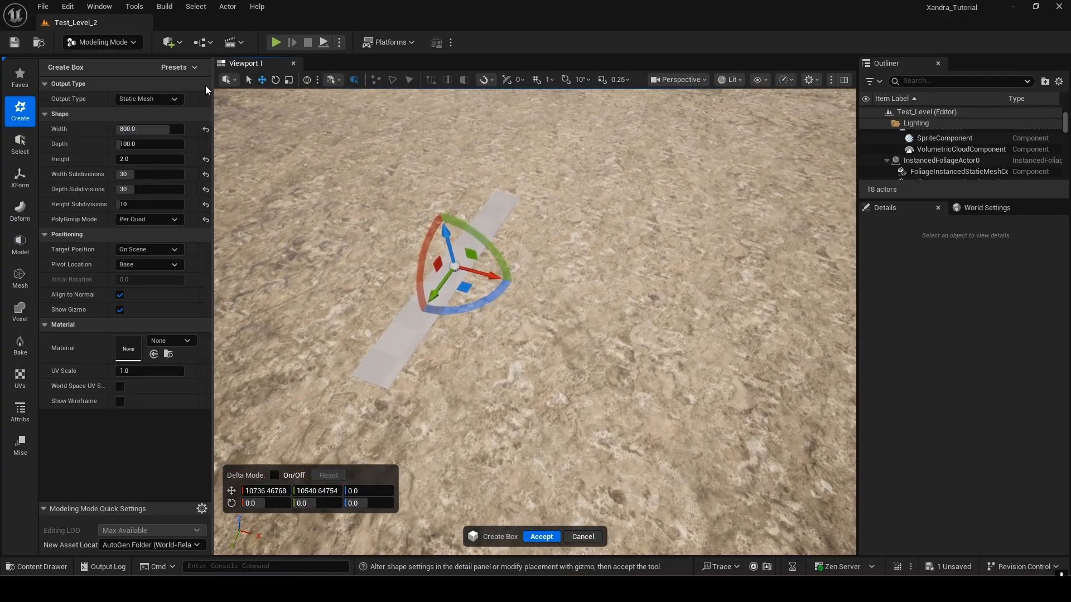
click(149, 145)
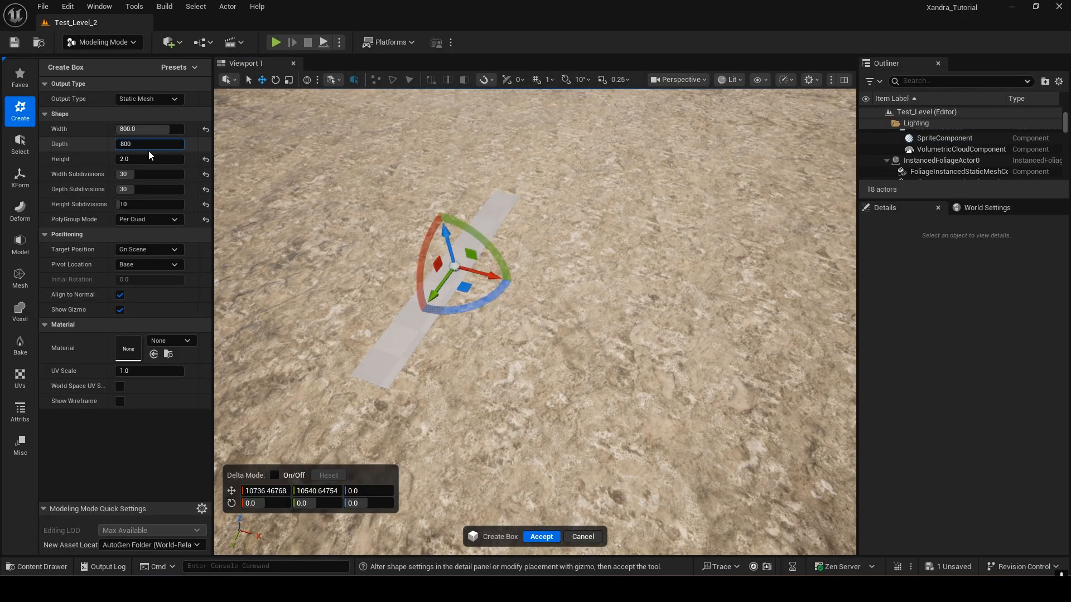
key(Return)
right_drag(357, 184, 446, 182)
mouse_move(580, 260)
right_down()
mouse_move(641, 262)
mouse_move(600, 260)
right_up()
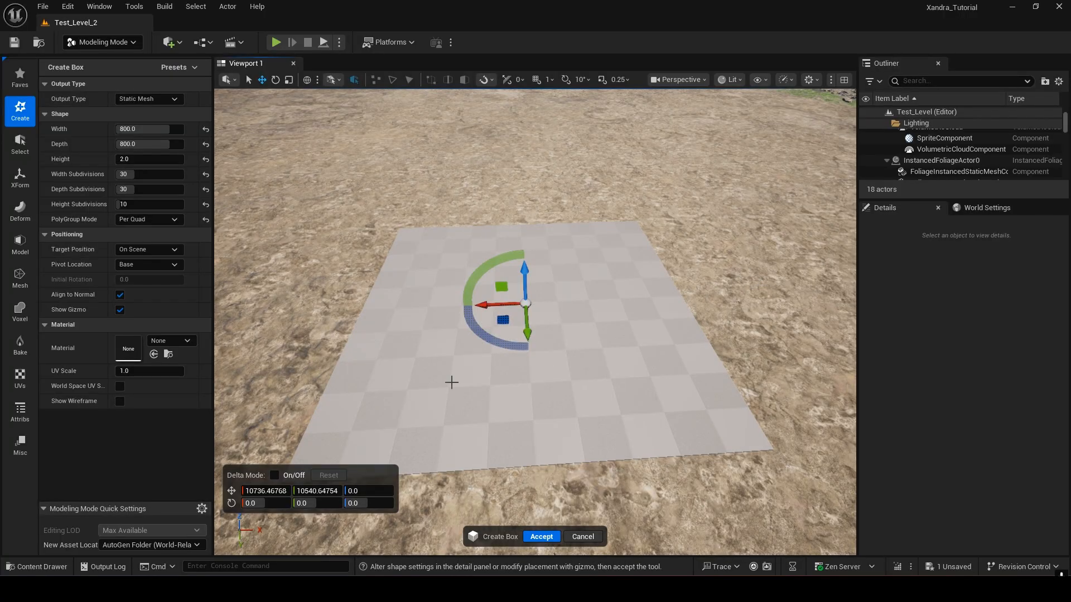
Step: Inspect the enlarged square slab on the dirt ground from near and far
scroll(418, 268, down, 4)
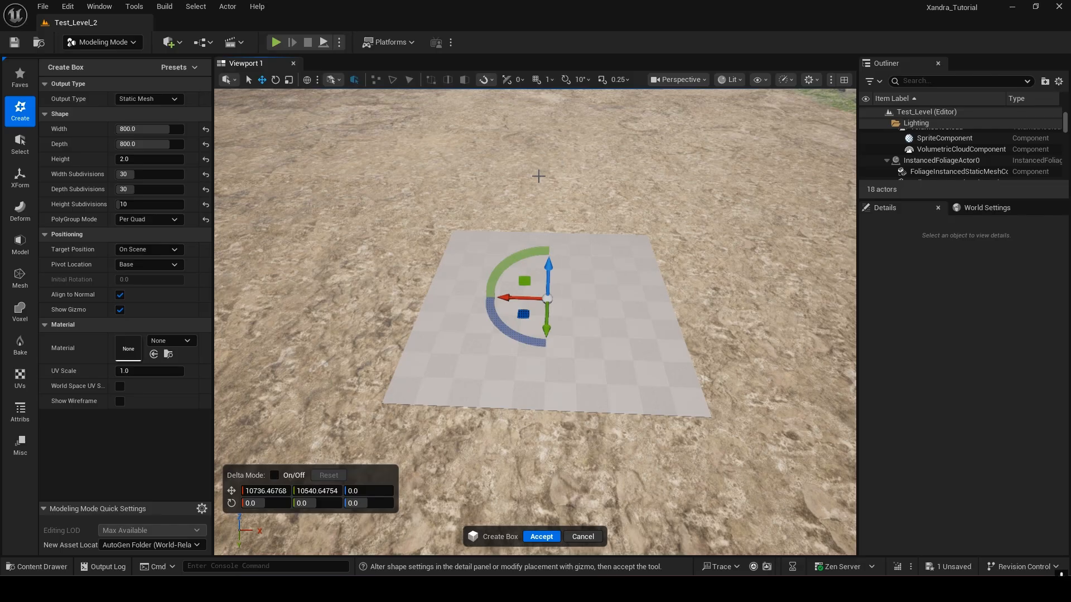
scroll(461, 288, up, 5)
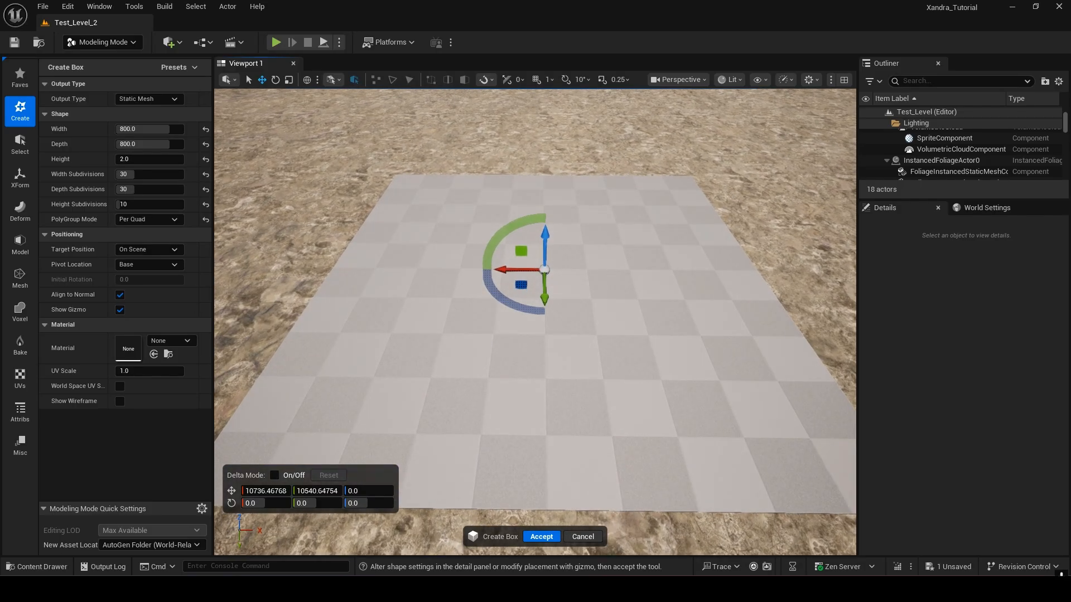
scroll(518, 290, down, 5)
scroll(510, 279, up, 2)
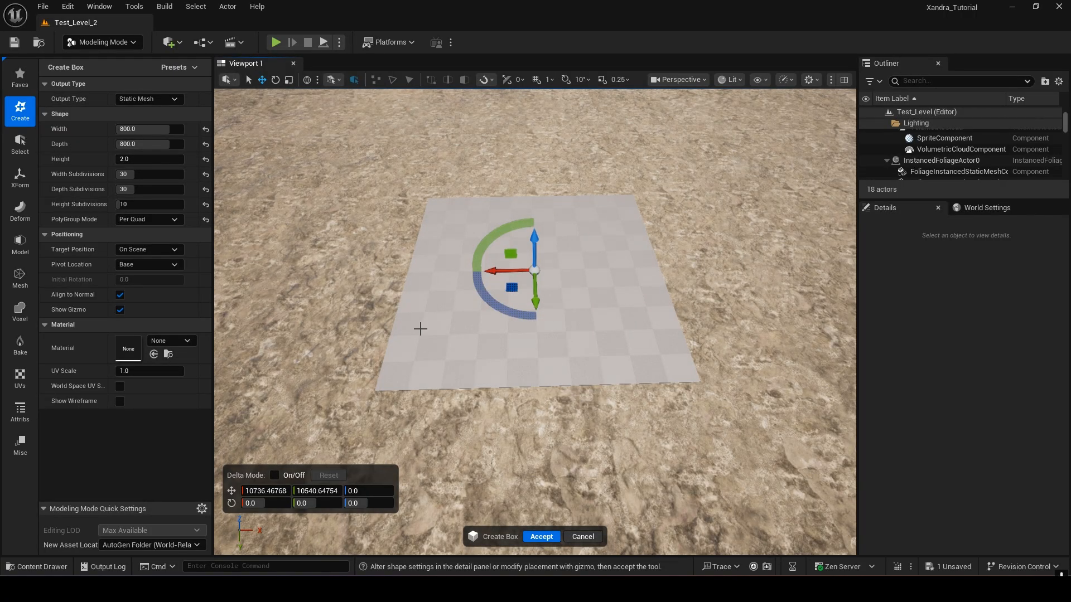
key(w)
right_drag(474, 312, 509, 308)
key(s)
scroll(509, 307, down, 1)
Step: Leave the unaccepted box by switching to Selection mode, and return to Modeling mode above the clearing
click(103, 42)
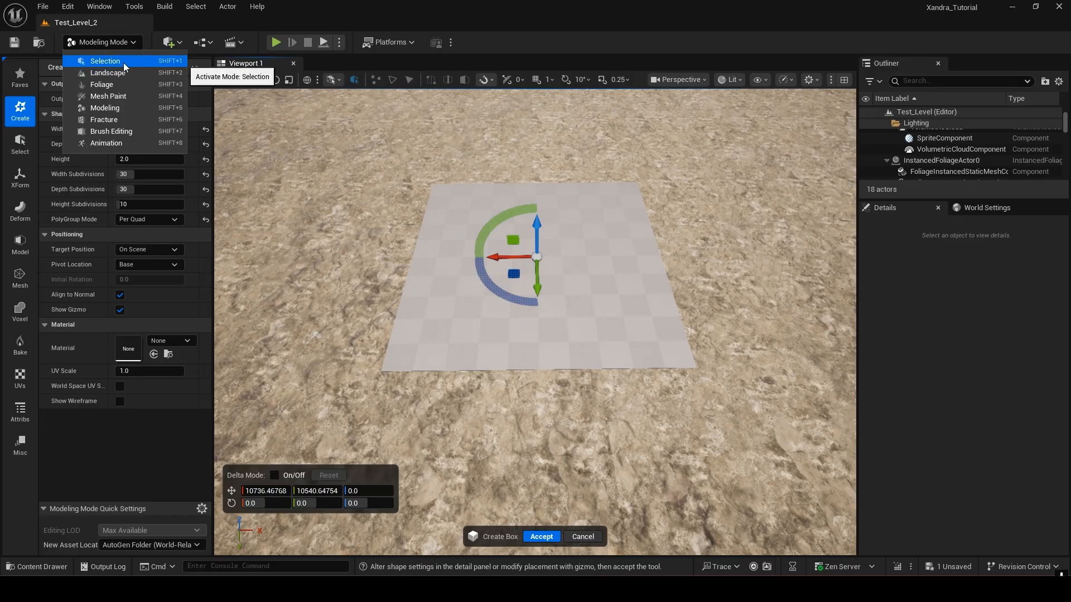
click(105, 61)
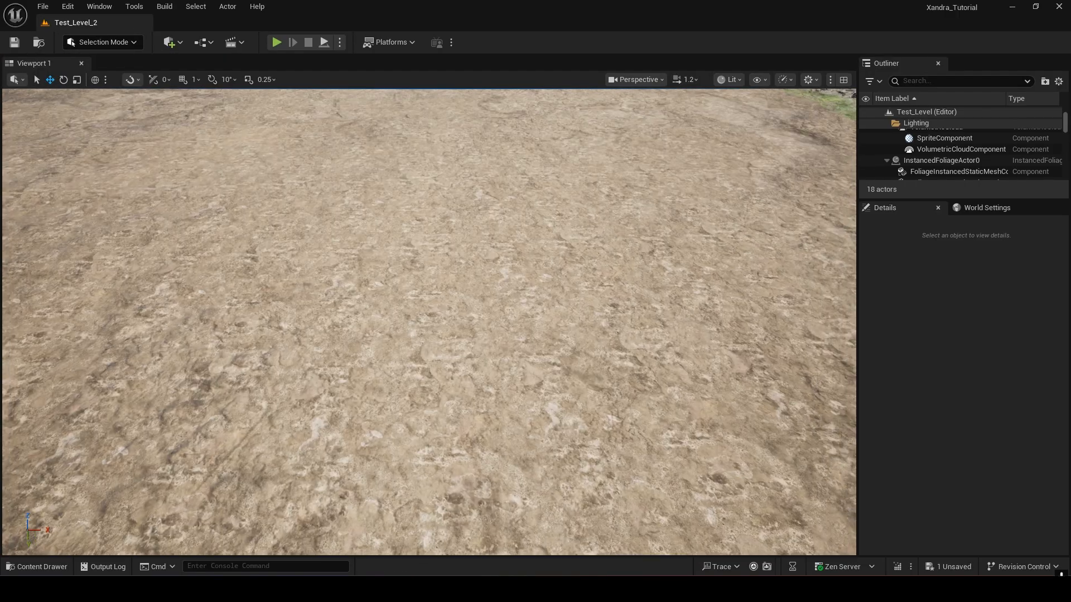
right_drag(419, 301, 419, 356)
click(106, 45)
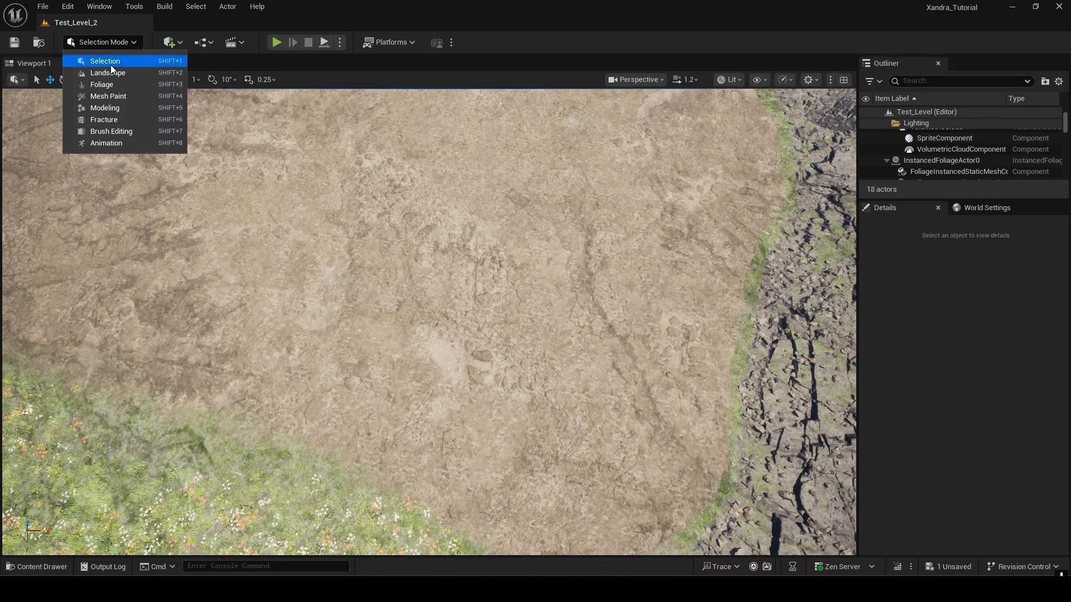
click(121, 107)
right_drag(555, 279, 555, 192)
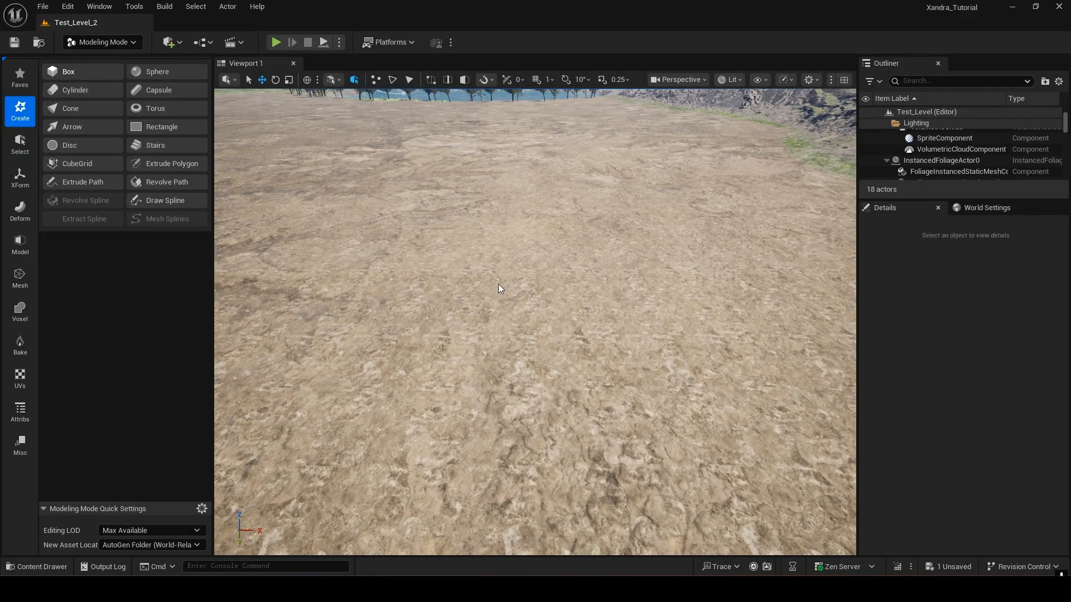
Step: Start a new box with the 800 by 800 by 2 settings and place it on the dirt ground
click(101, 81)
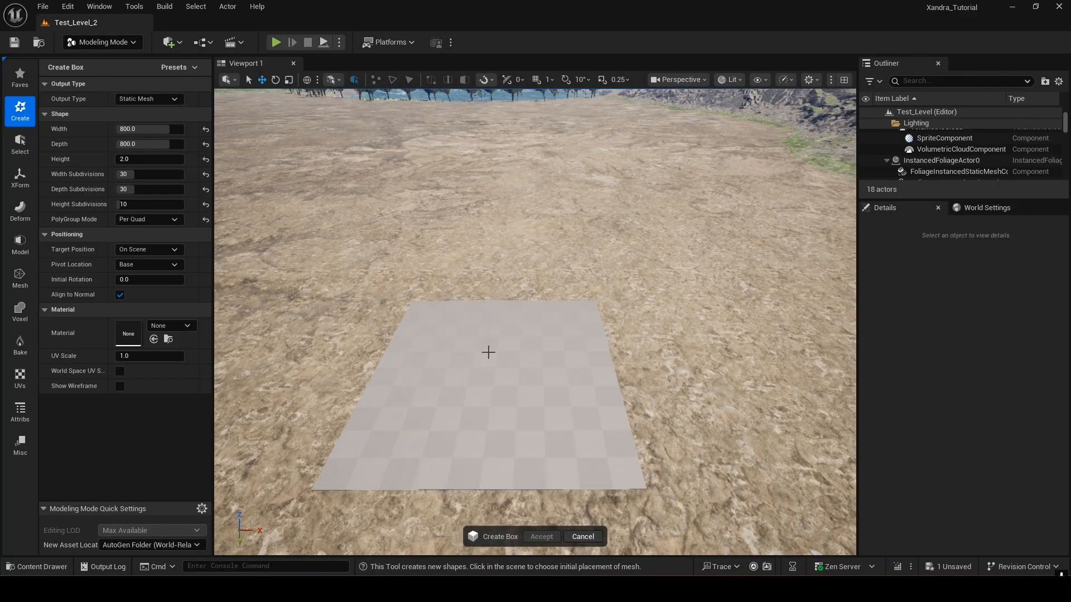
click(490, 324)
right_drag(465, 336, 496, 376)
key(w)
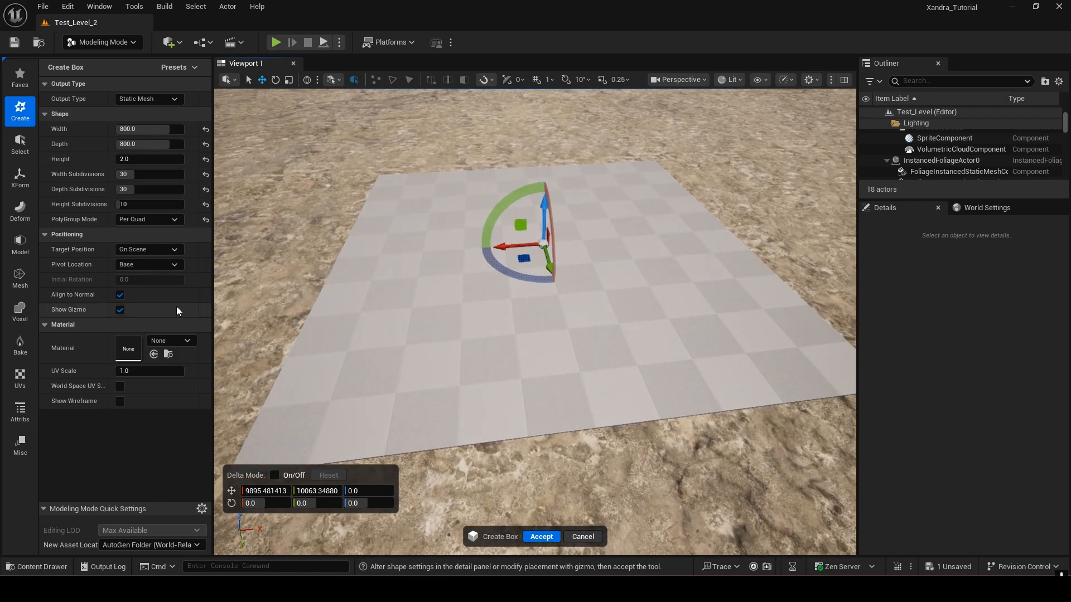
Step: Search the box's material choices for "road", and browse the project content to the Fab Megascans Surfaces folder
click(161, 345)
text(road)
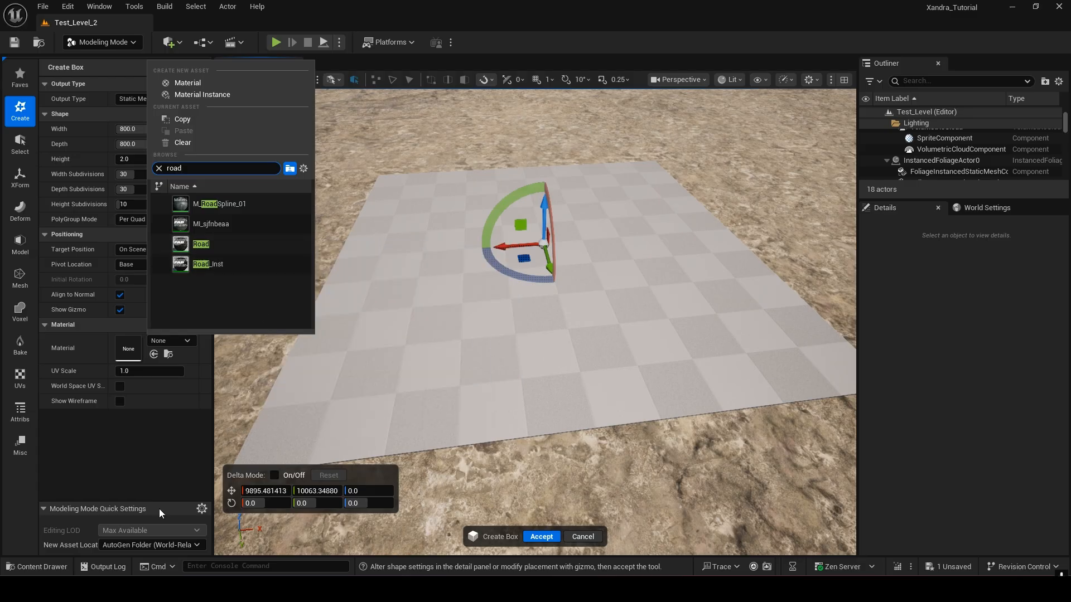
click(36, 567)
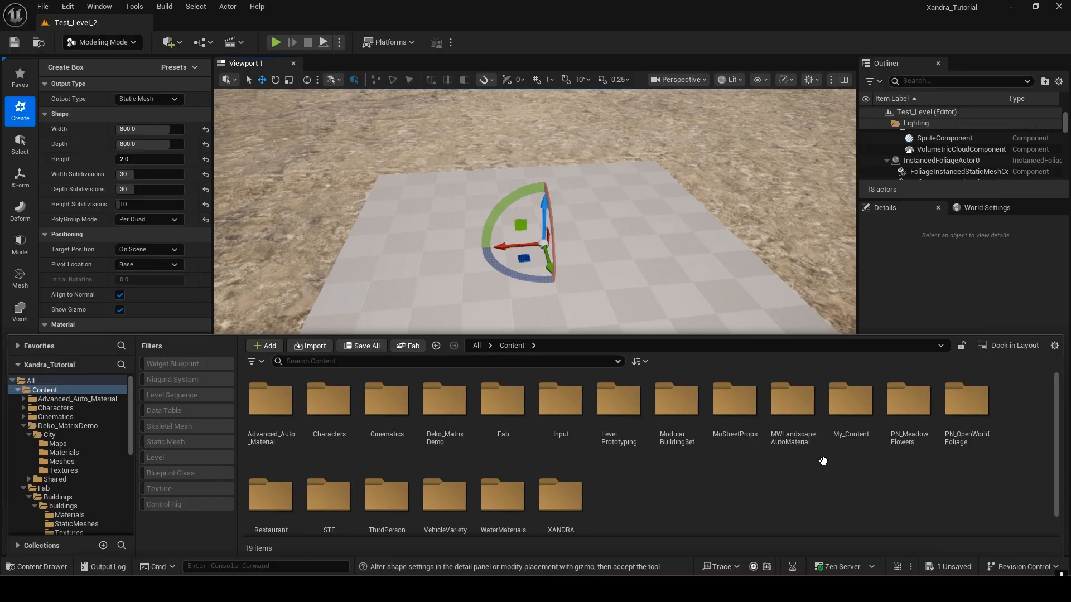
double_click(528, 415)
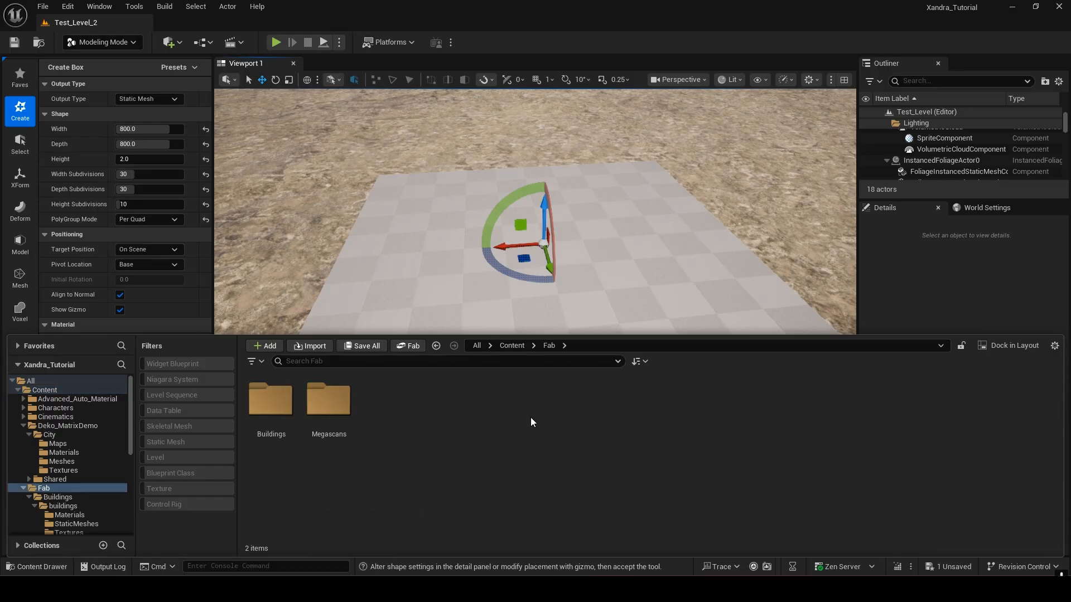
double_click(346, 418)
double_click(275, 410)
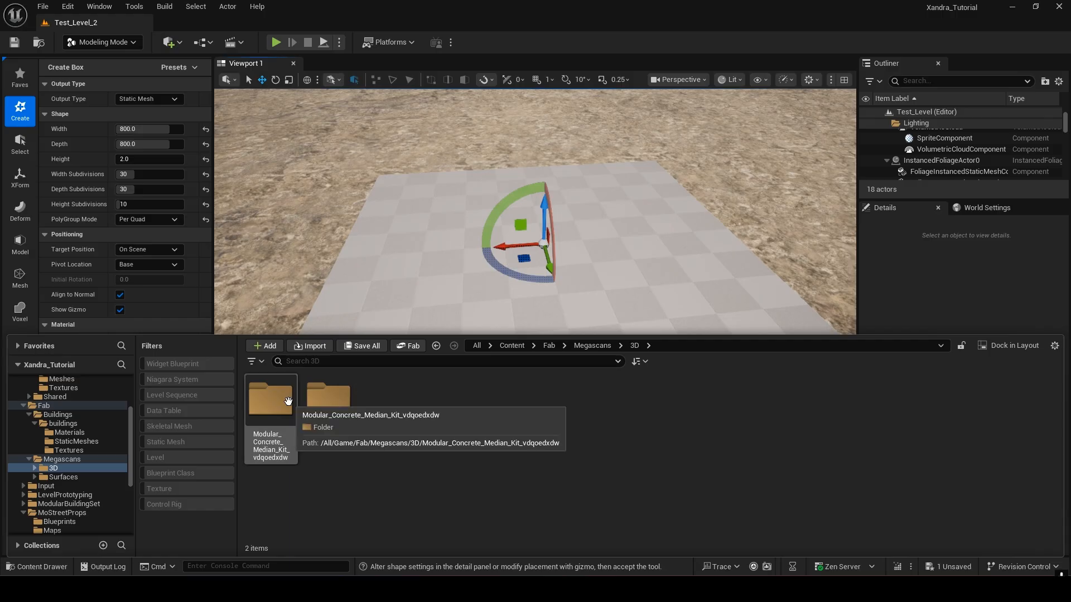
click(591, 345)
click(324, 413)
double_click(325, 413)
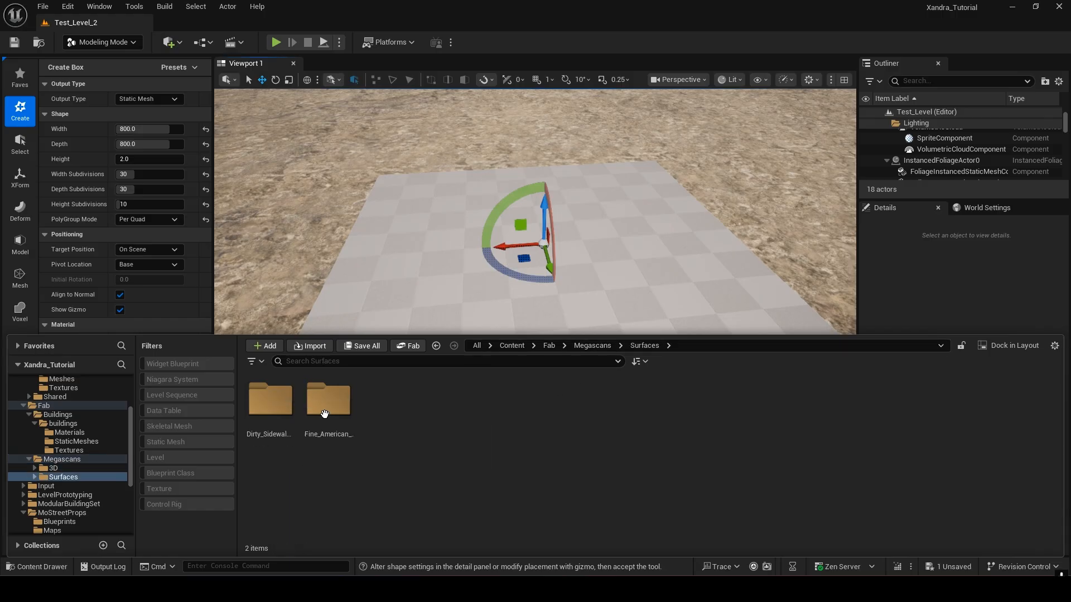
Step: Assign the MI_sjfnbeaa material from the Fine_American_Road surface's Materials folder to the box
double_click(342, 430)
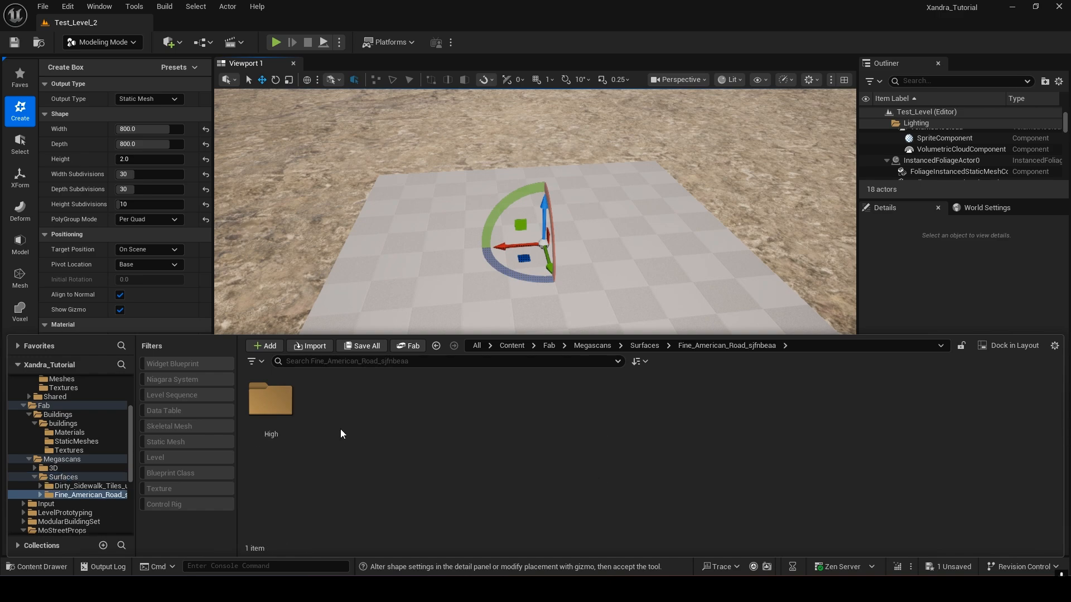
double_click(263, 413)
double_click(287, 423)
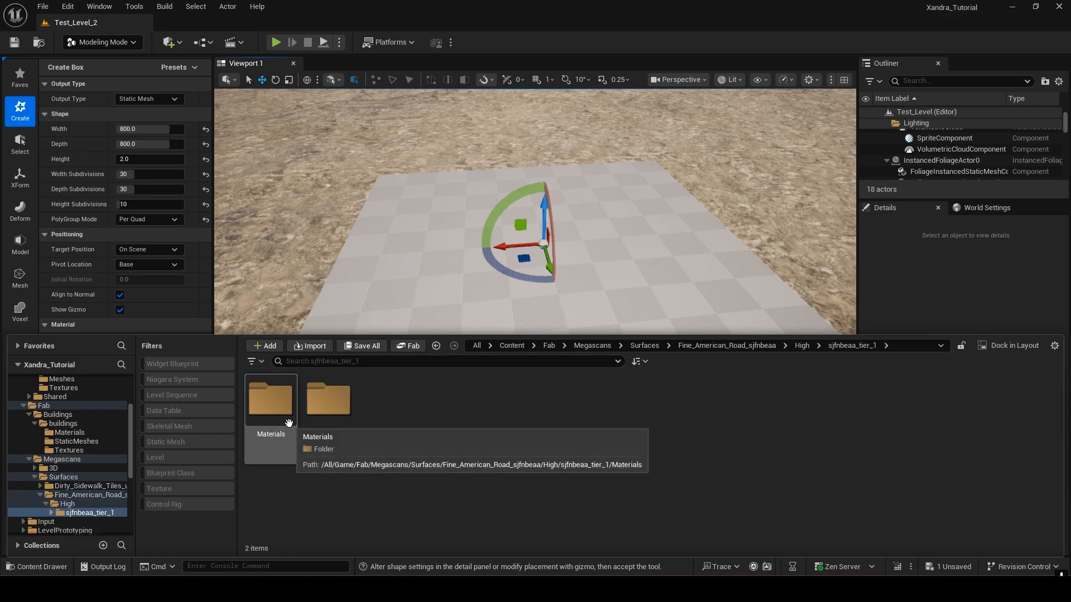
double_click(289, 422)
drag(270, 424, 128, 349)
right_drag(535, 322, 553, 373)
Step: Try UV scales of 2.08 and 1.29 on the road material, and set the UV scale back to 1
drag(146, 373, 184, 372)
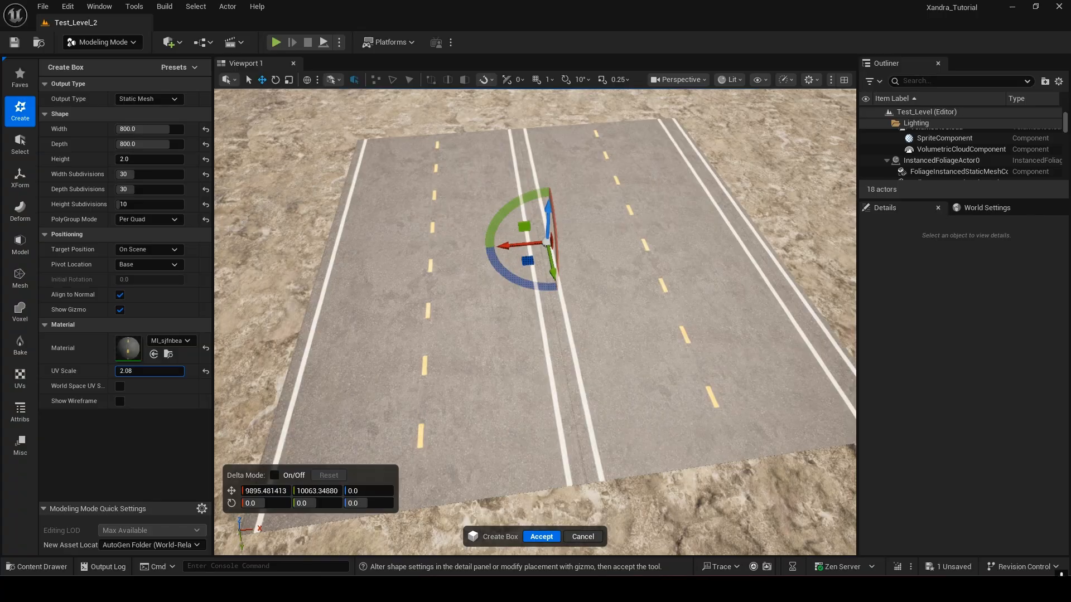
mouse_move(154, 371)
mouse_down()
mouse_move(267, 371)
mouse_move(147, 370)
mouse_up()
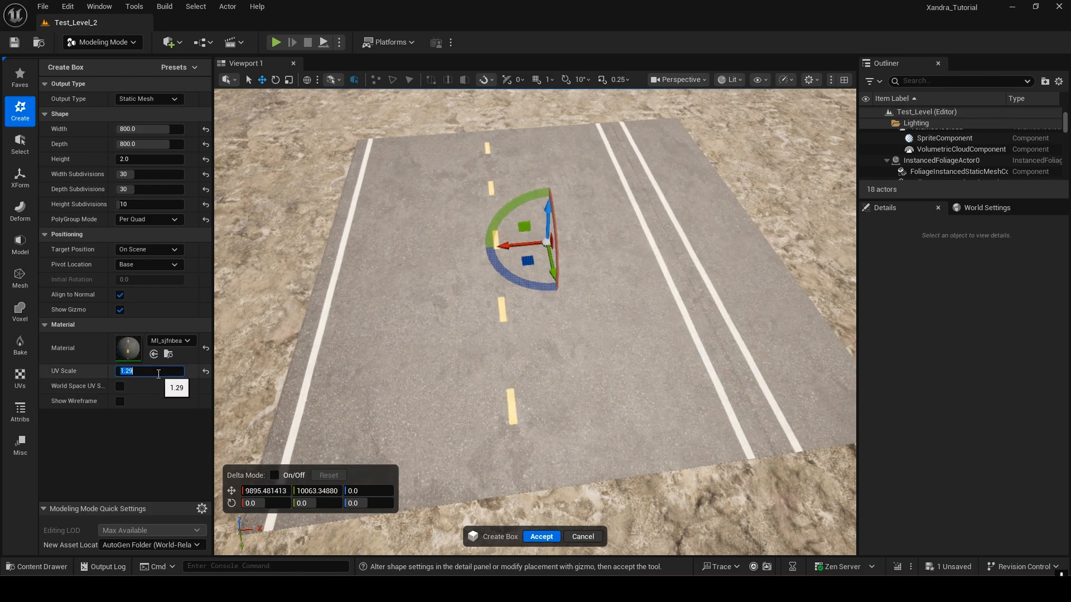
text(1)
key(Return)
click(158, 435)
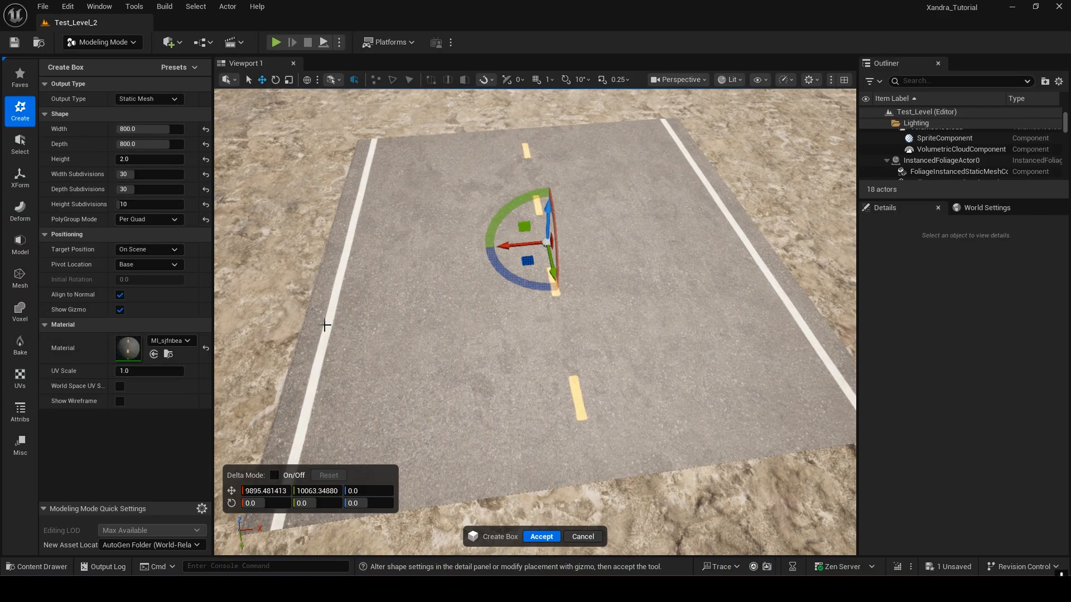
Step: Cancel the box creation and switch to Selection mode
click(583, 537)
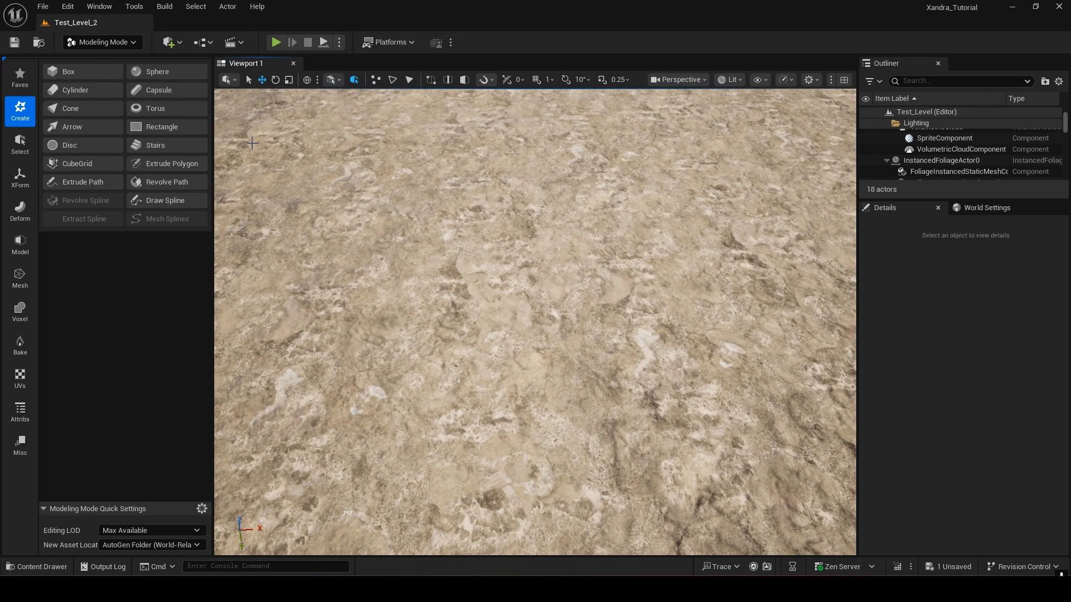
click(112, 42)
click(105, 62)
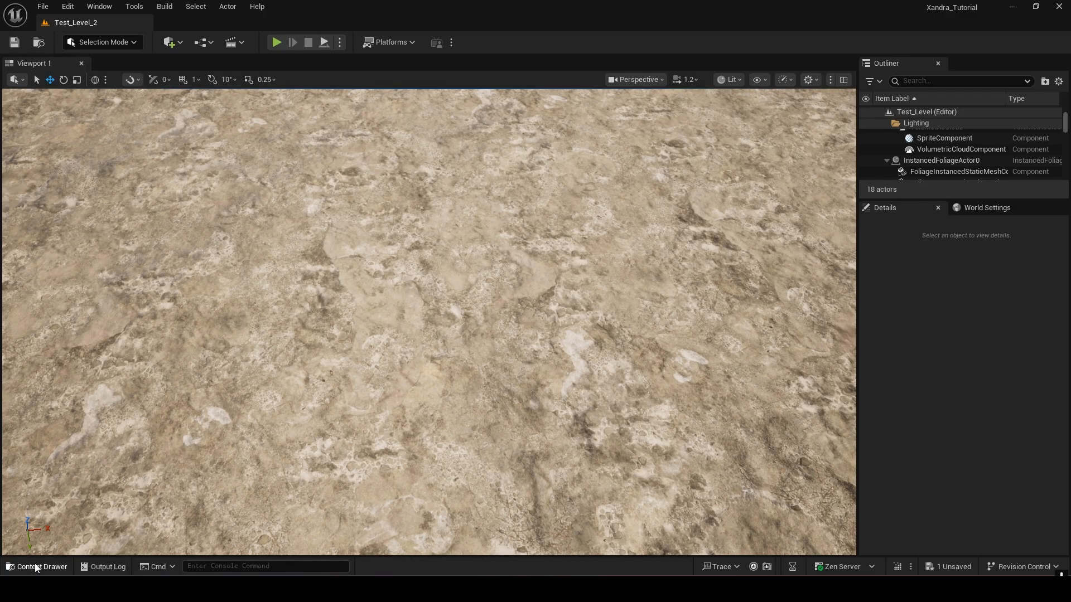
Step: Place the SM_Pickup mesh from the VehicleVarietyPack Meshes folder on the dirt ground
click(37, 566)
click(329, 361)
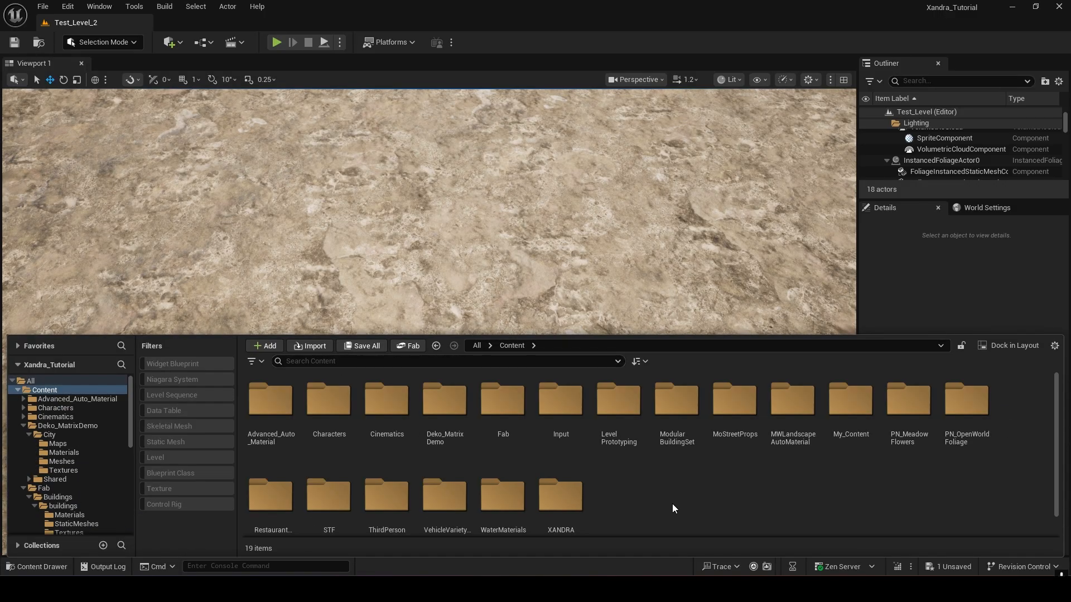
scroll(672, 503, down, 1)
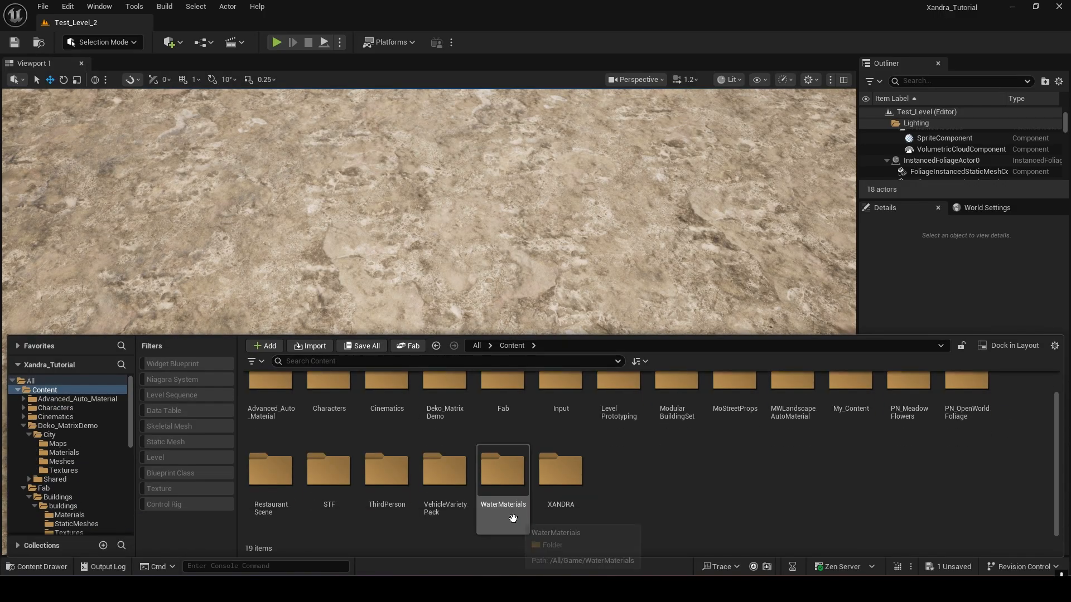
double_click(470, 476)
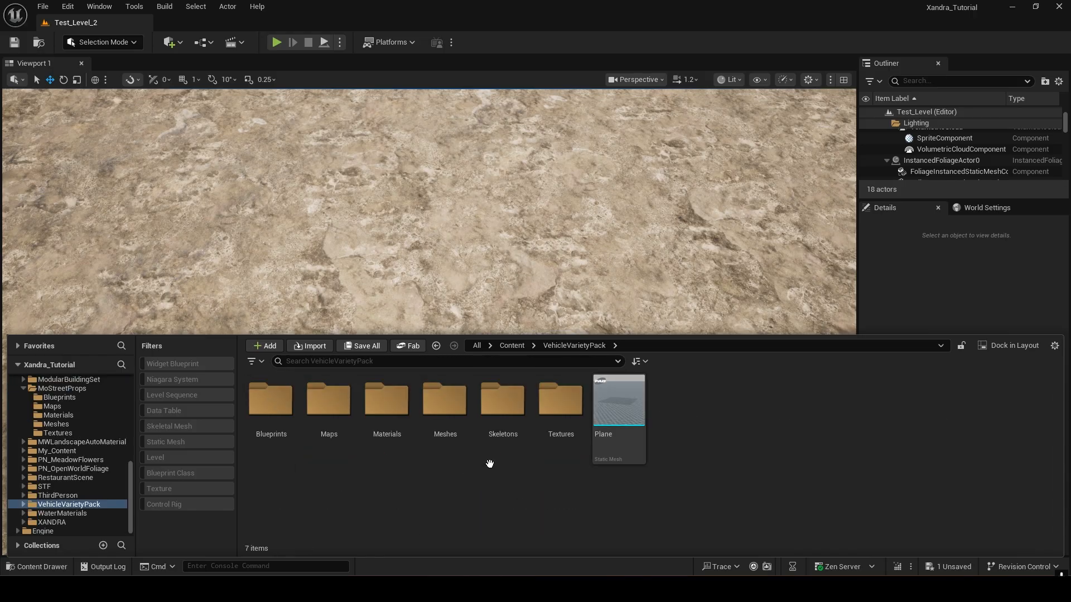
double_click(446, 441)
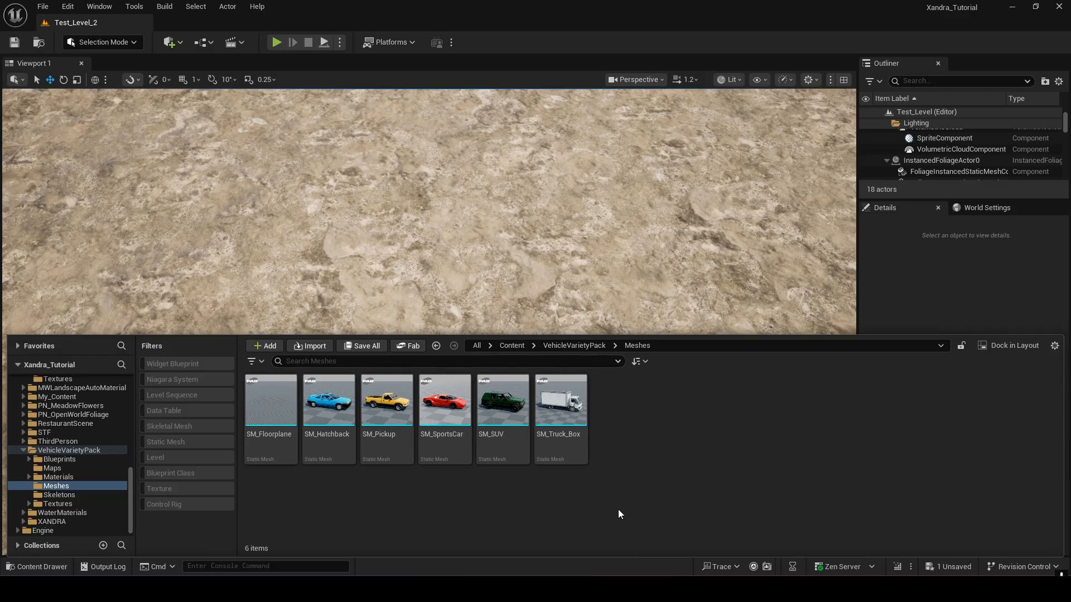
mouse_move(387, 402)
mouse_down()
mouse_move(404, 351)
mouse_move(399, 212)
mouse_move(393, 372)
mouse_move(378, 421)
mouse_up()
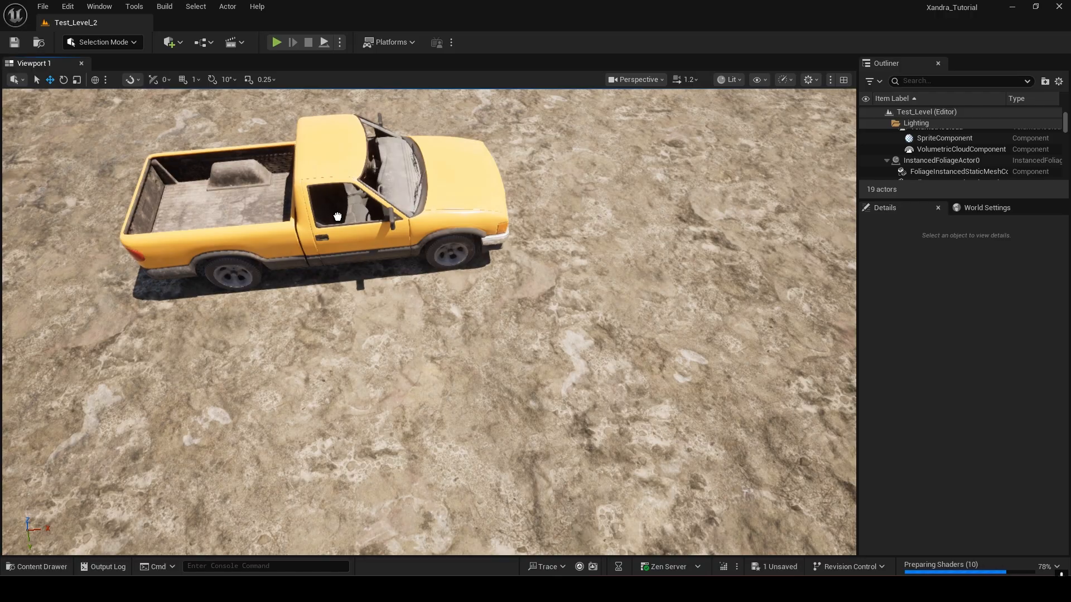
Step: Drop the pickup on the dirt ground and rotate it to about 94.7° around Z
drag(338, 216, 397, 214)
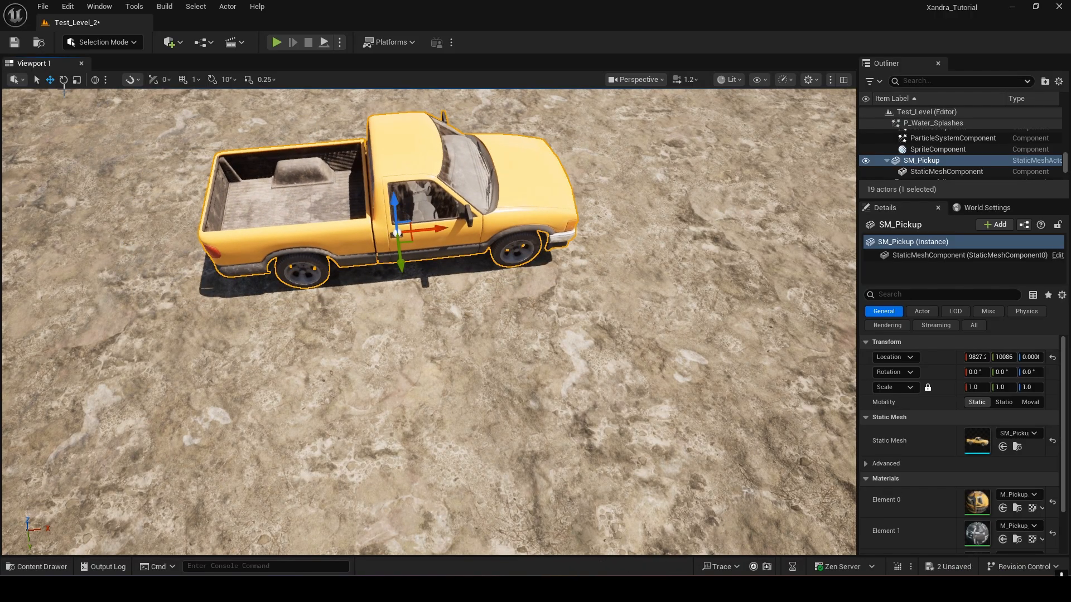
click(64, 81)
drag(374, 273, 267, 289)
Step: Place the SM_SUV mesh from the VehicleVarietyPack Meshes folder on the ground near the pickup
right_drag(514, 332, 327, 541)
key(w)
key(w)
key(s)
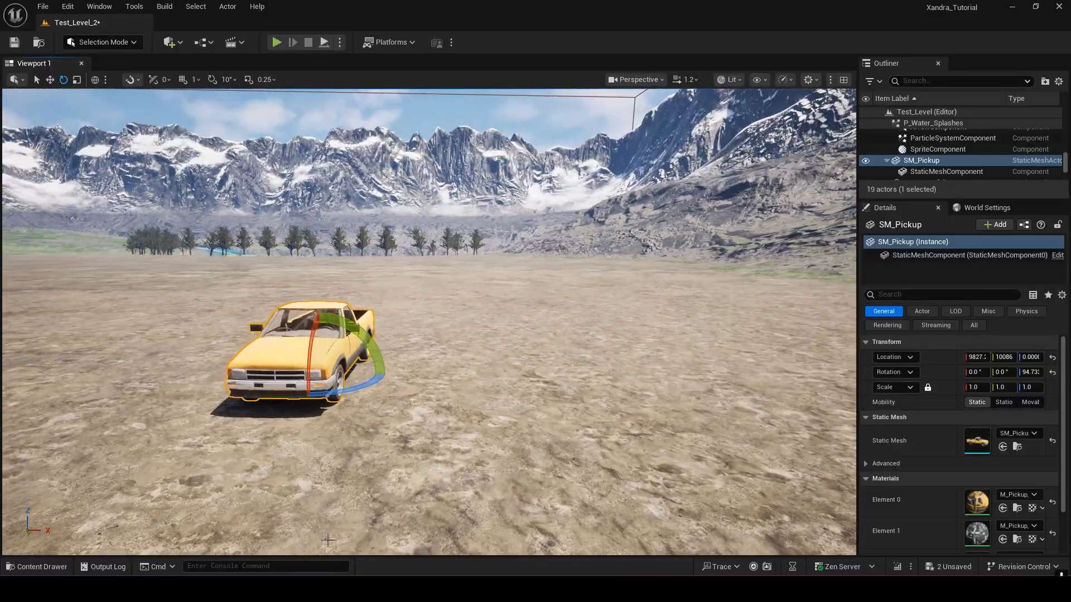
click(26, 568)
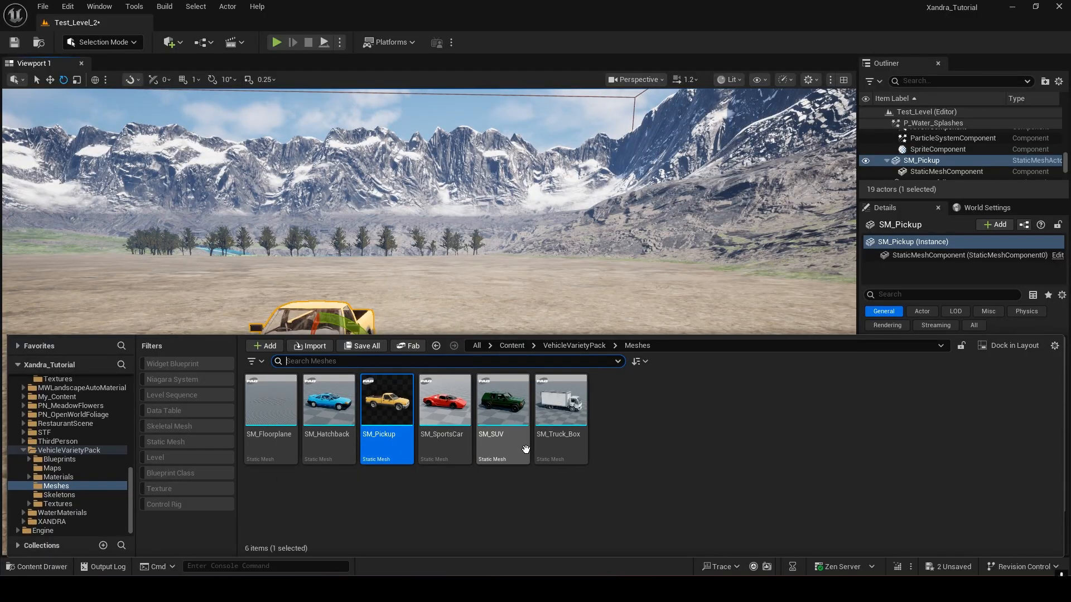
drag(526, 450, 527, 321)
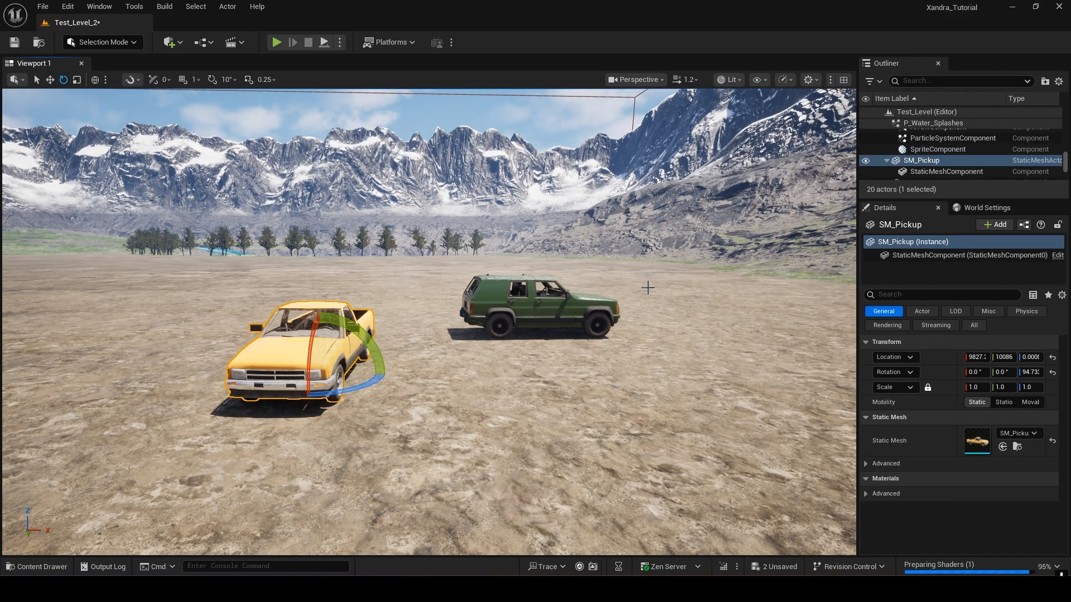
Step: Examine the pickup and the SUV on the dirt clearing from several distances and angles
right_drag(591, 270, 521, 234)
key(w)
key(s)
click(402, 237)
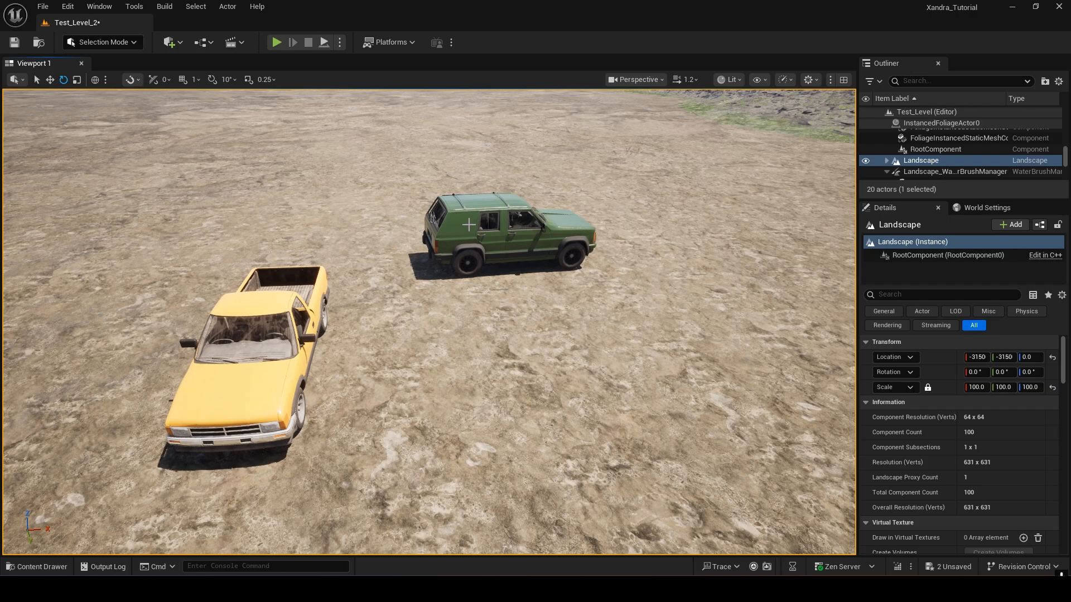
right_drag(483, 232, 391, 353)
key(d)
key(s)
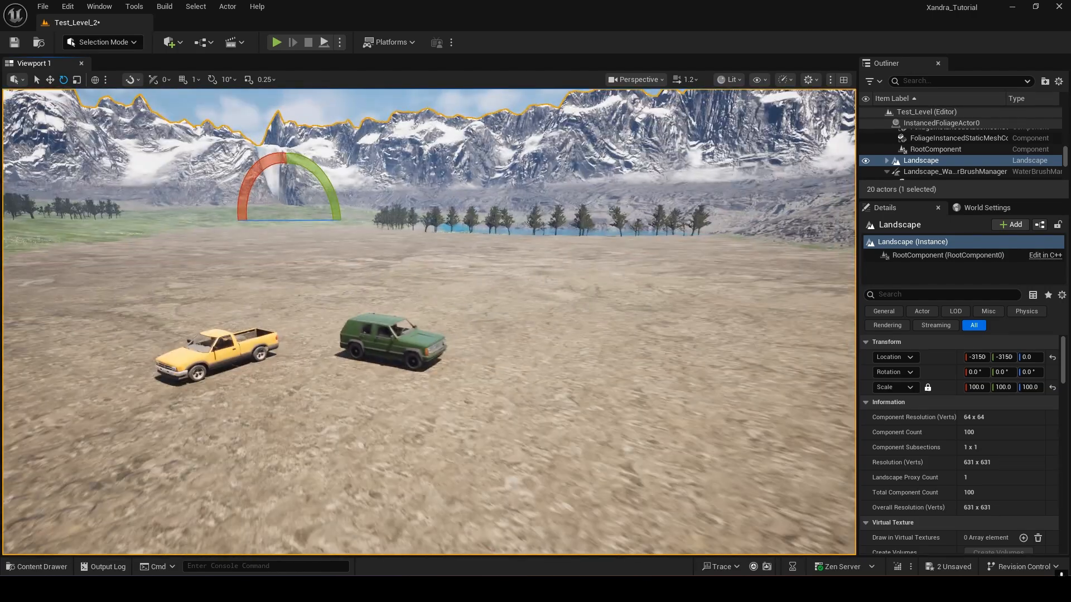
key(g)
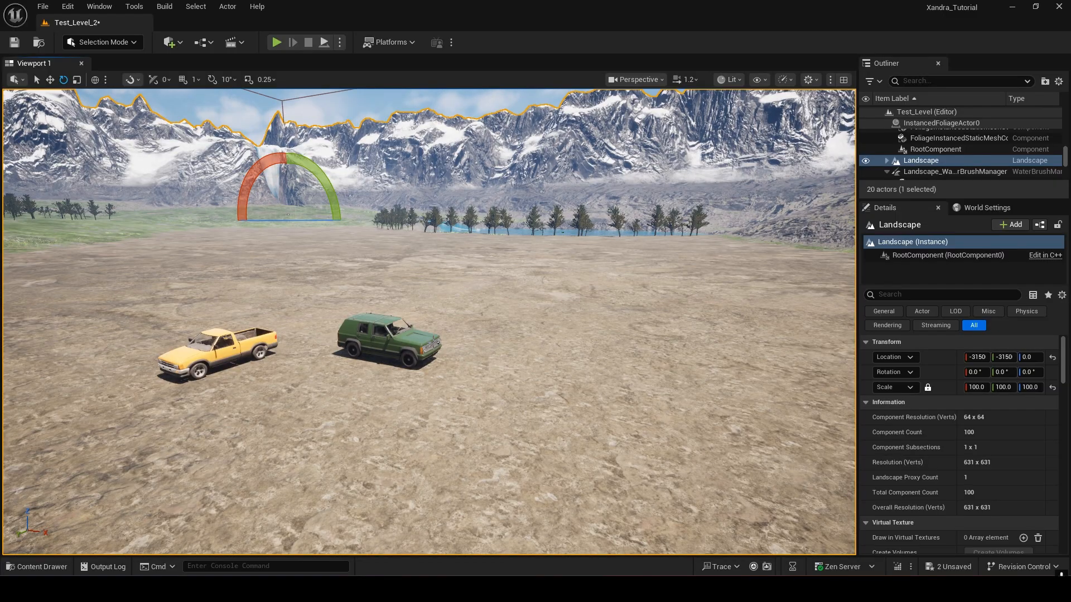
right_drag(456, 297, 411, 311)
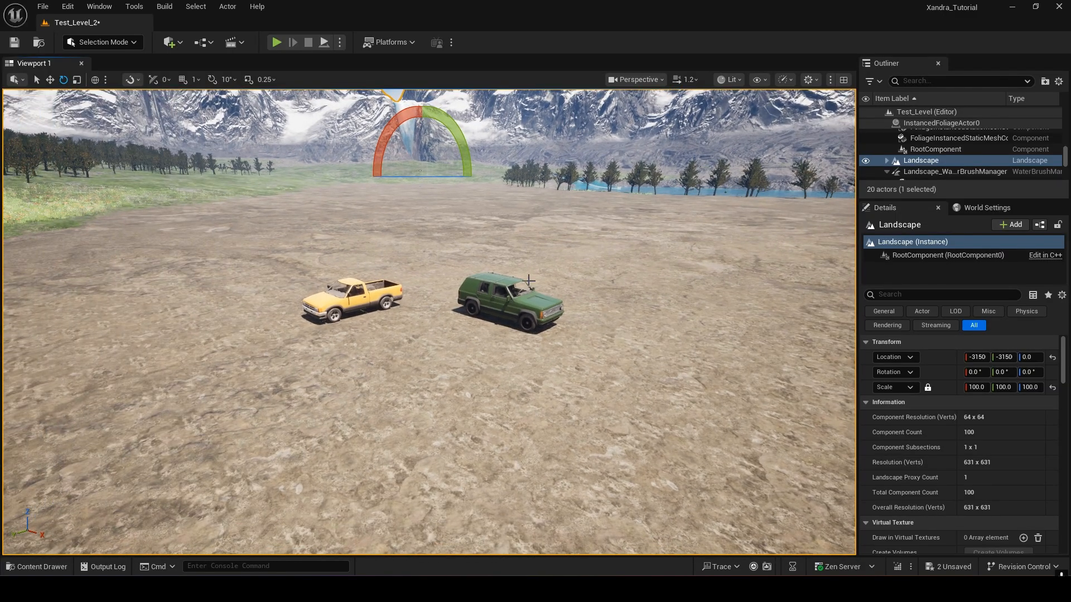
scroll(930, 145, up, 2)
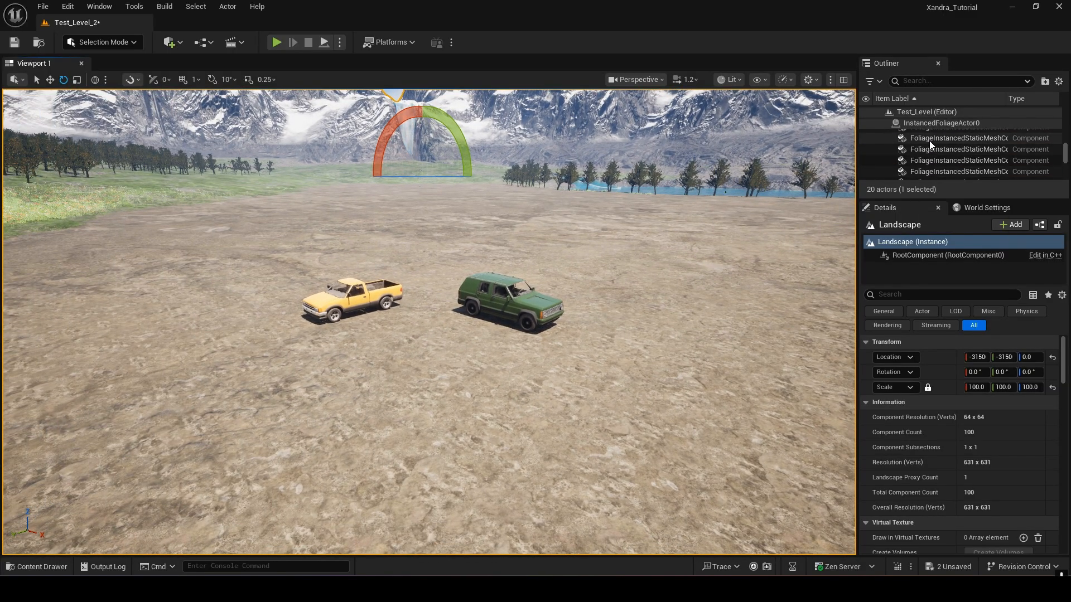
click(100, 44)
click(107, 61)
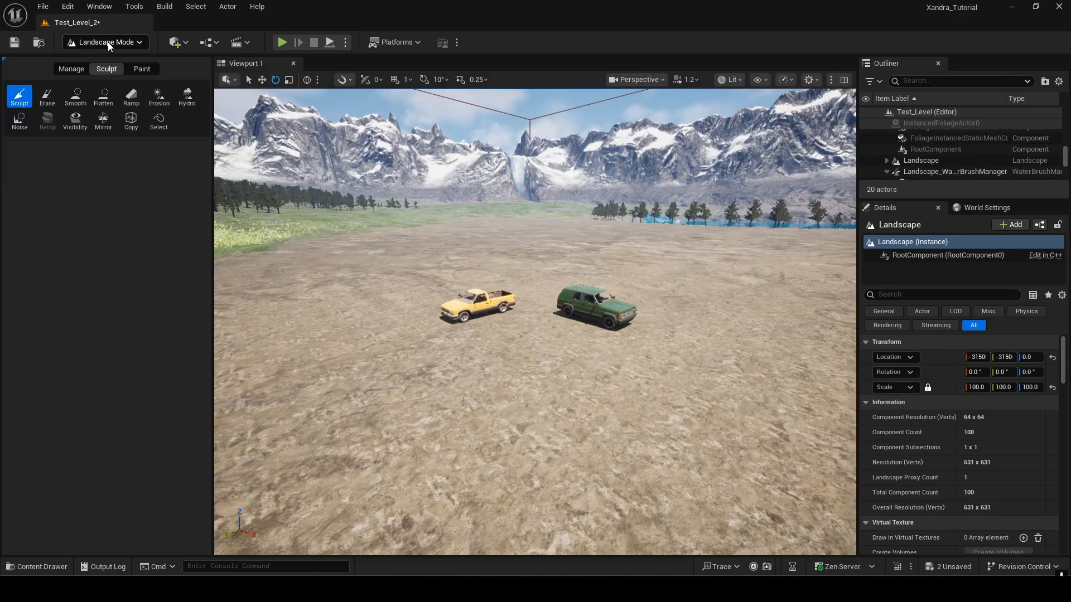
click(109, 42)
click(111, 65)
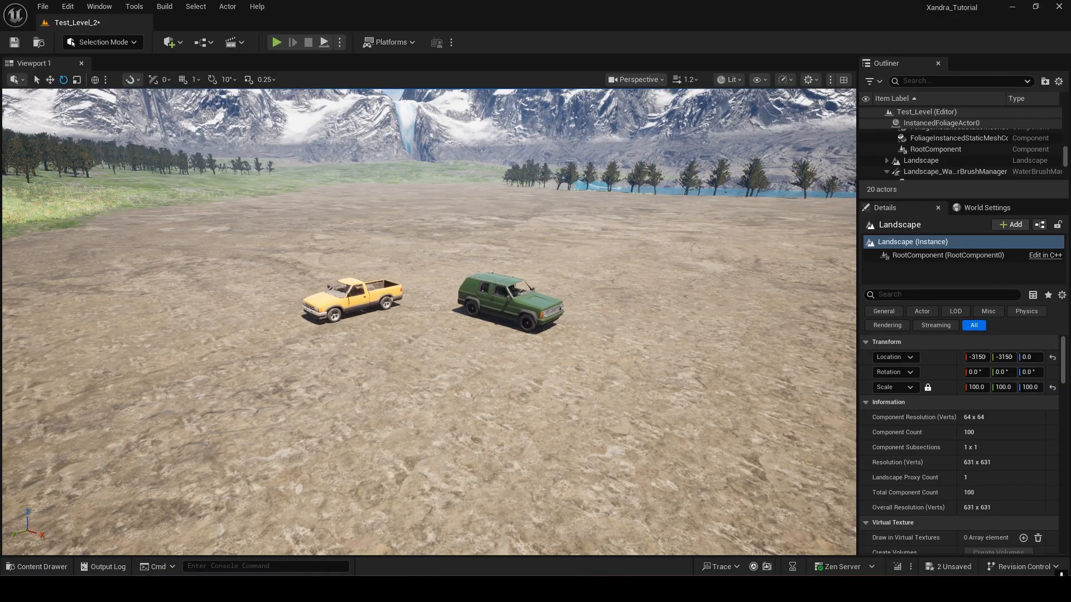
Step: Filter the level's actors by "sm", select SM_SUV and rotate it to about -96° around Z
click(634, 309)
key(w)
right_drag(634, 309, 691, 311)
click(295, 313)
click(446, 335)
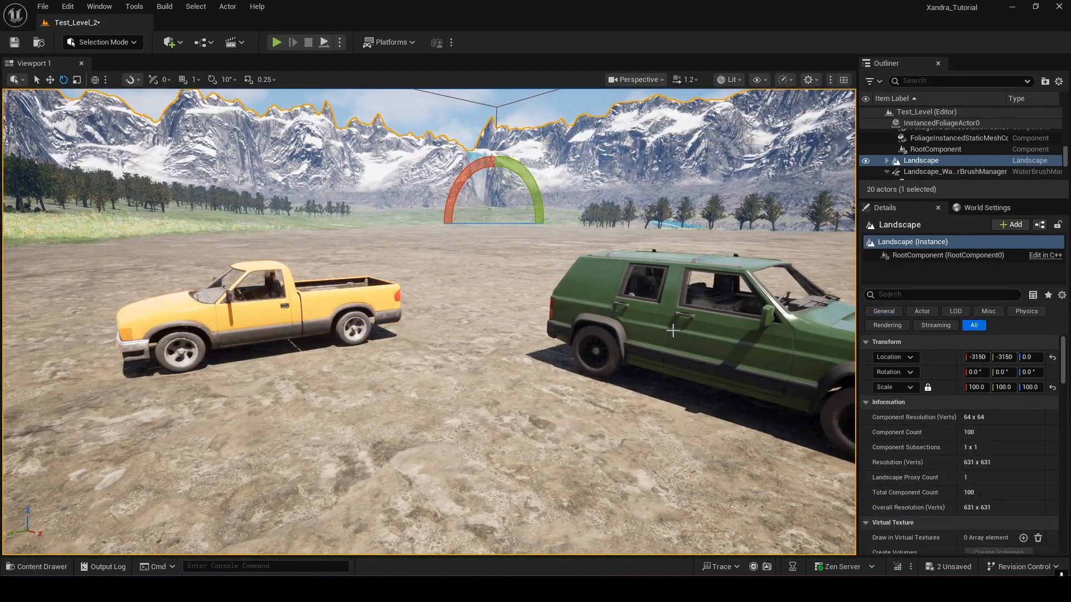
click(312, 304)
key(d)
right_drag(682, 308, 425, 346)
click(424, 346)
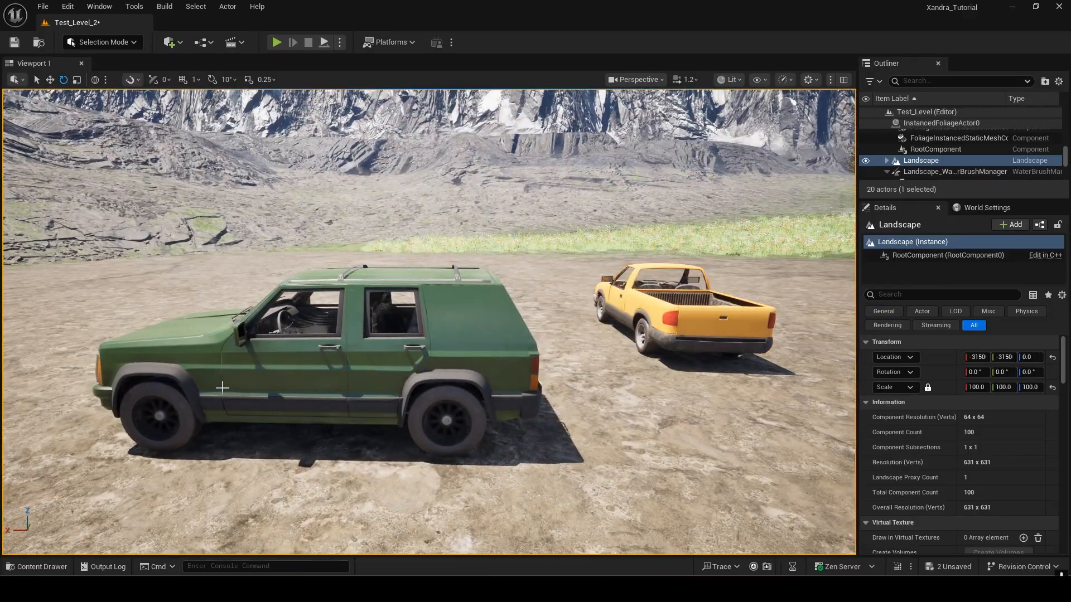
right_drag(222, 388, 225, 387)
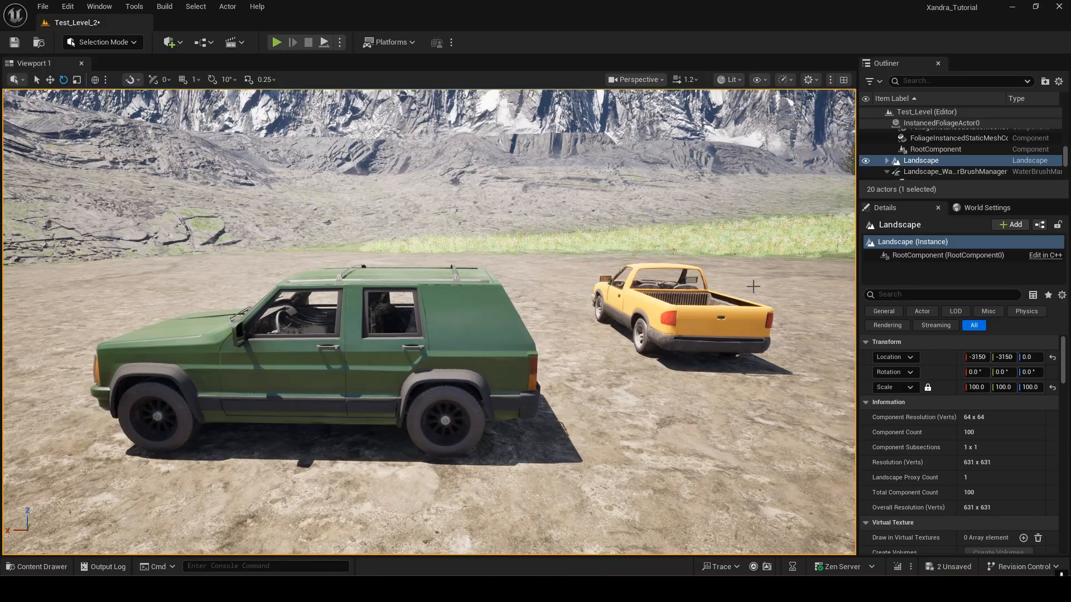
click(701, 315)
scroll(966, 161, down, 3)
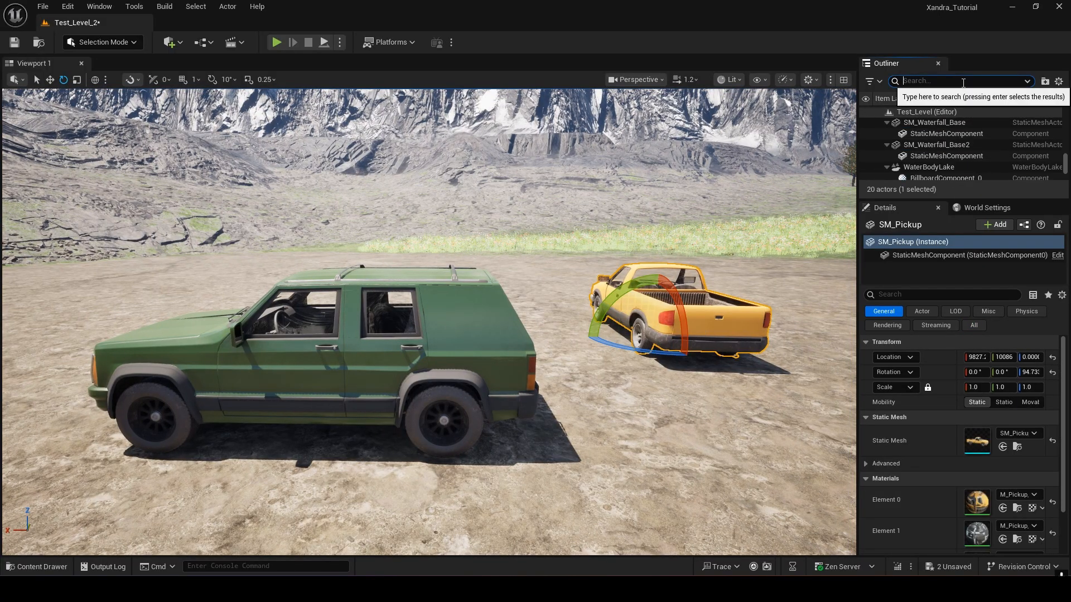
text(sm)
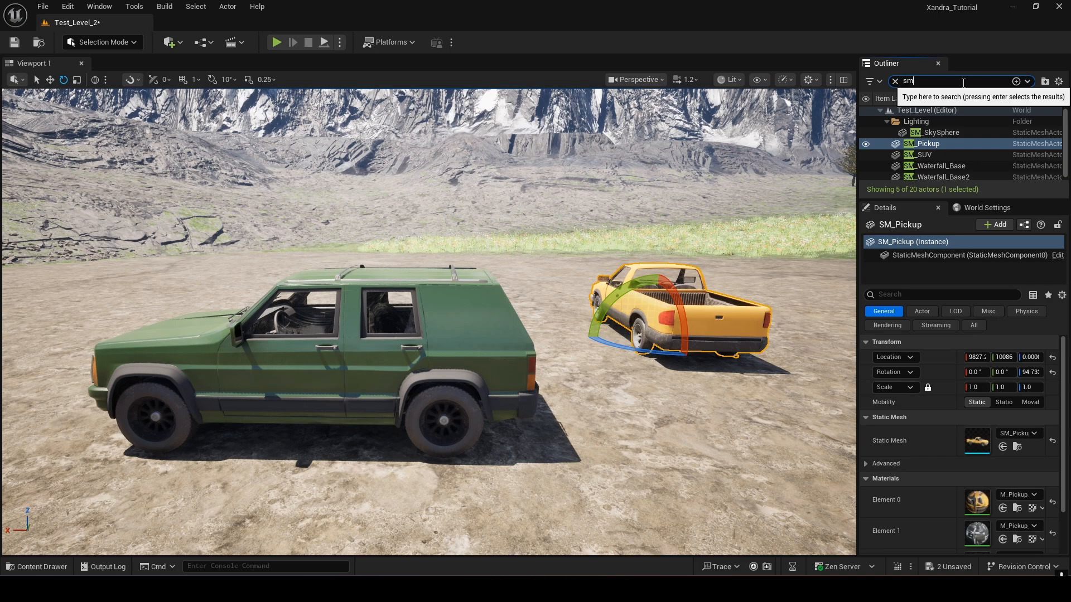
click(950, 157)
drag(381, 436, 617, 442)
Step: Move the SUV closer to the pickup, to about X 10258, Y 10044
key(s)
right_drag(465, 302, 465, 377)
key(w)
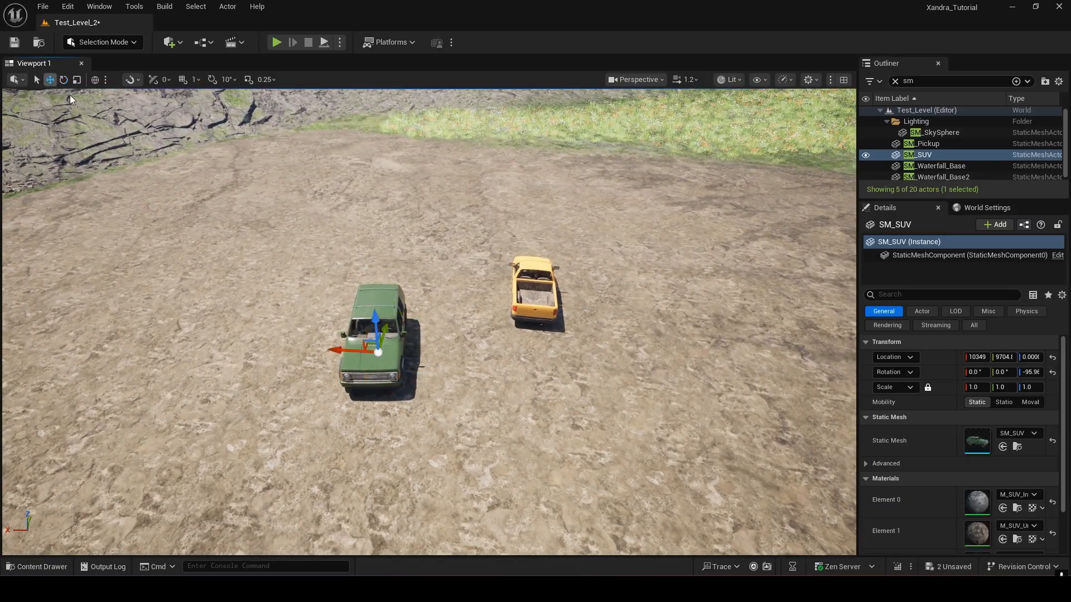
drag(385, 330, 423, 276)
Step: Straighten the SUV by rotating it to about -89.7° around Z
right_drag(423, 276, 424, 334)
key(w)
key(w)
key(a)
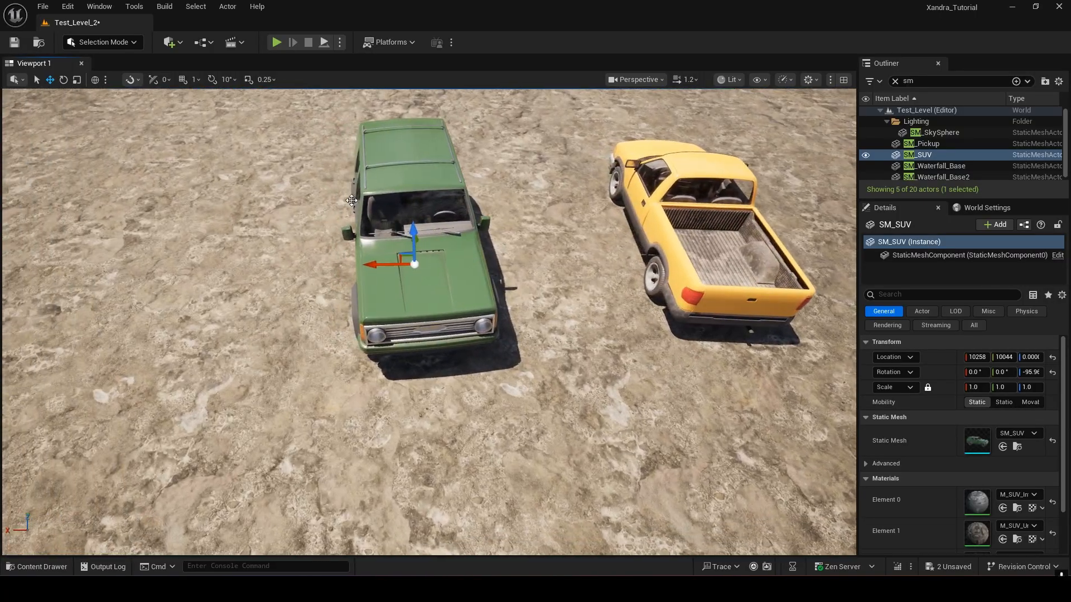
click(62, 80)
mouse_move(355, 262)
mouse_down()
mouse_move(348, 298)
mouse_move(351, 278)
mouse_up()
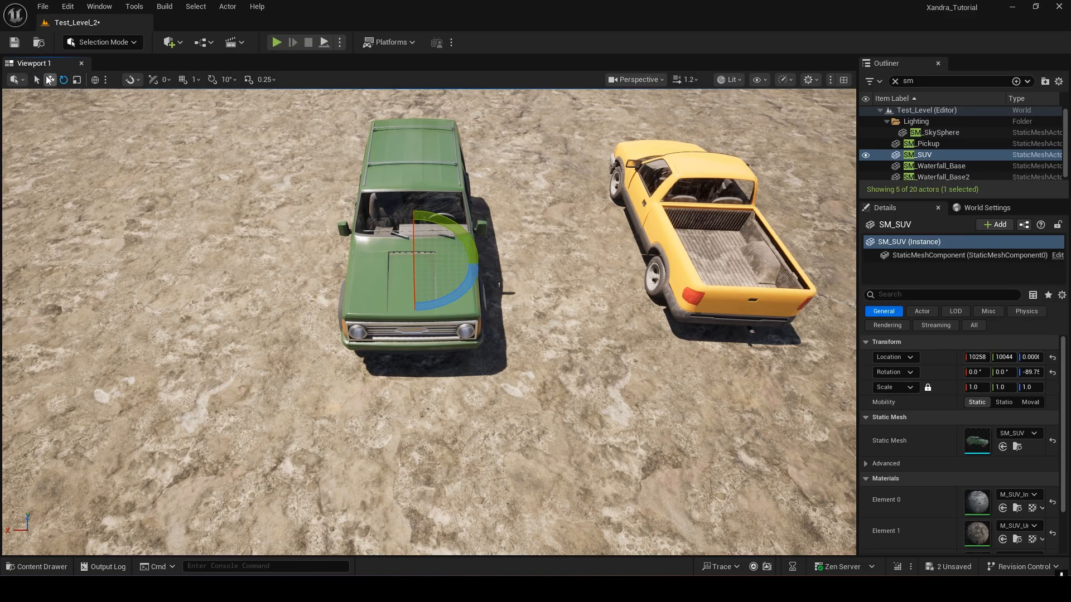
Step: Move the SUV alongside the pickup with a lane-like gap, to about X 10260, Y 10088
click(49, 80)
drag(368, 267, 474, 222)
key(d)
right_drag(629, 215, 630, 209)
key(d)
key(a)
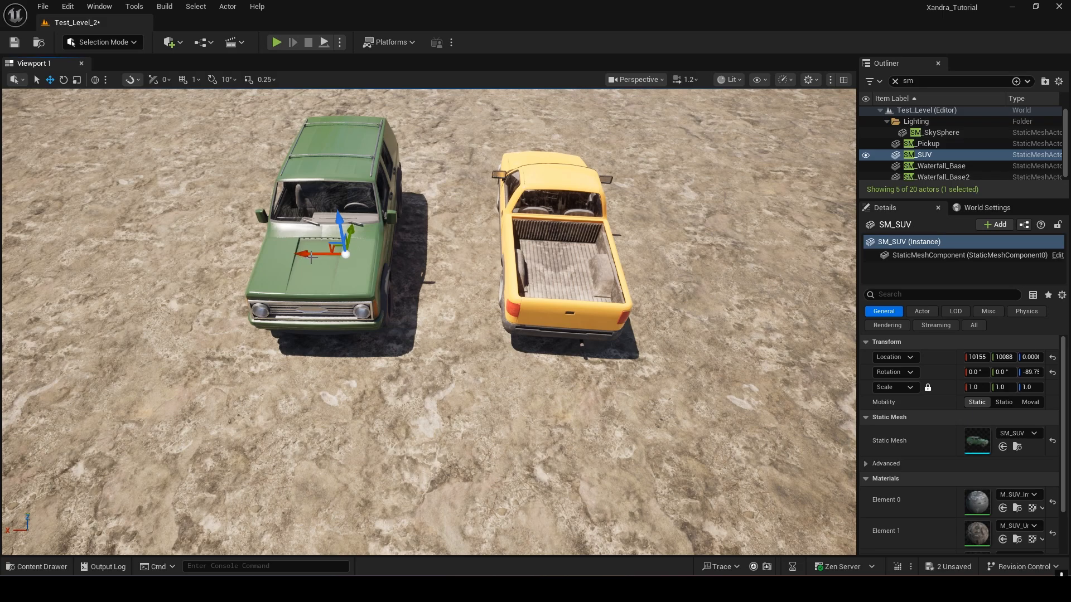
drag(308, 256, 278, 255)
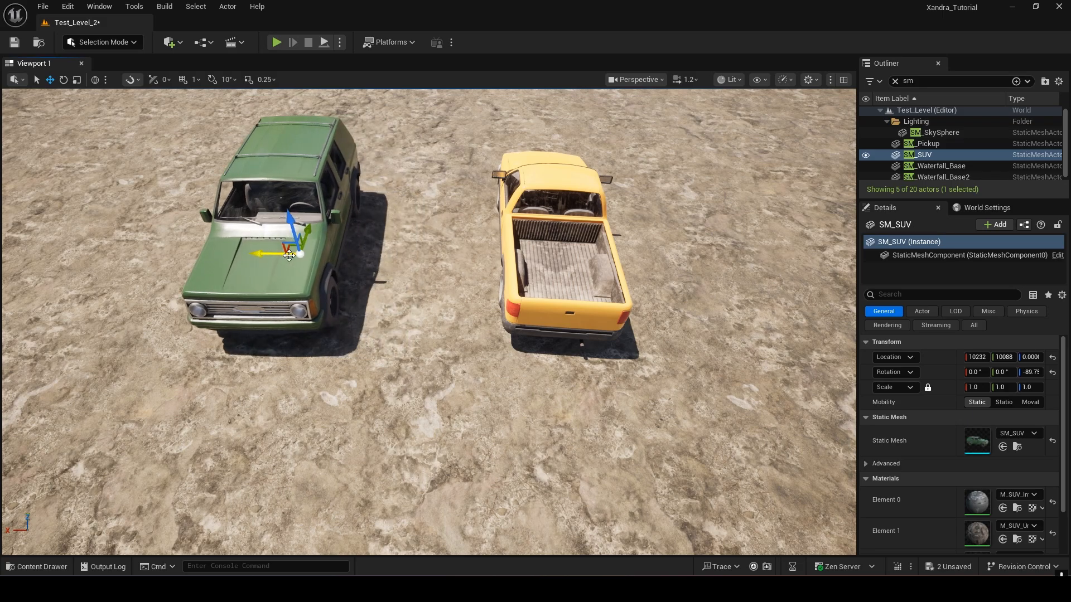
key(s)
right_drag(478, 279, 502, 273)
key(a)
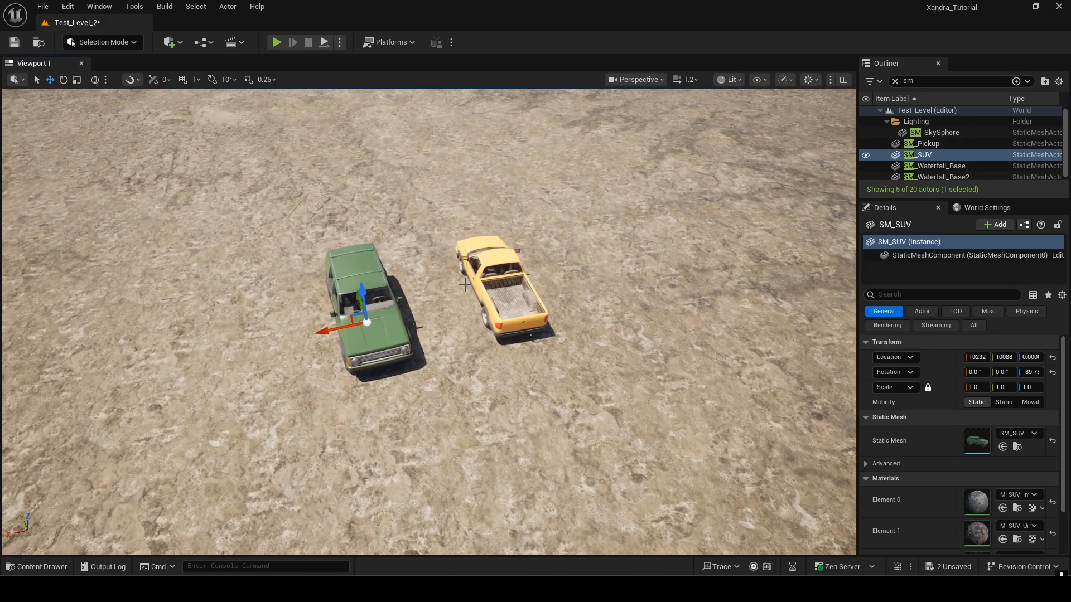
drag(320, 335, 310, 337)
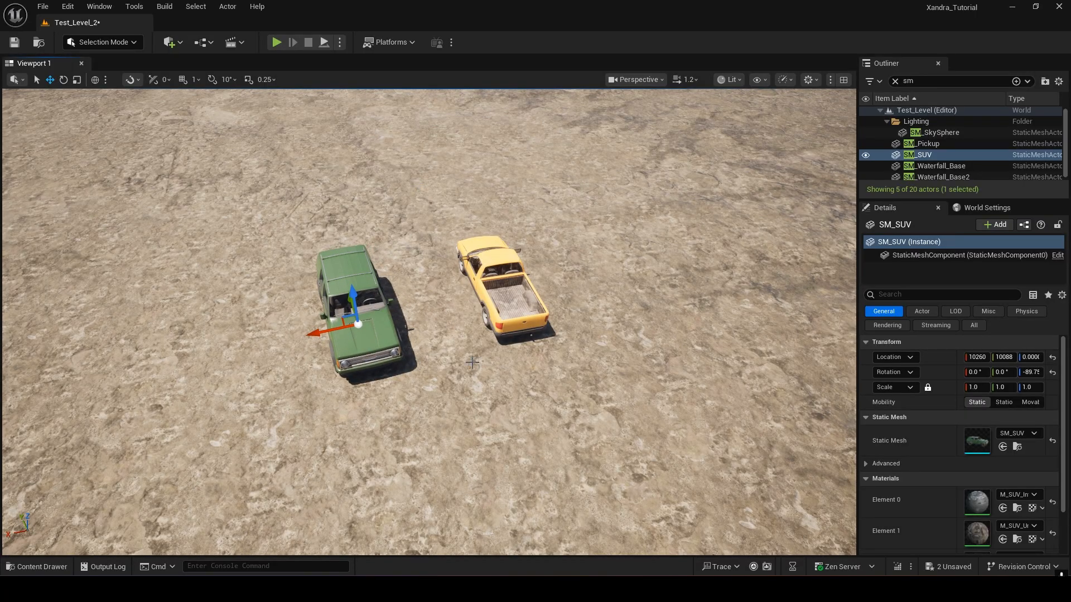
Step: Select the pickup and rotate it to about 89.4° around Z so it is parallel to the SUV
right_drag(442, 172, 401, 150)
key(w)
right_drag(298, 303, 297, 287)
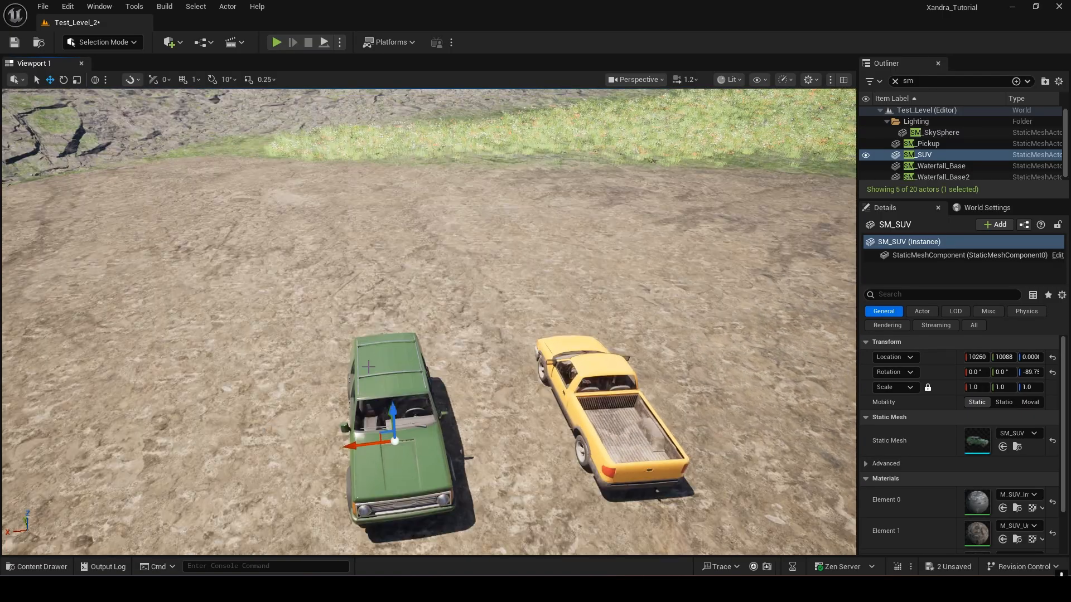
key(a)
right_drag(429, 303, 597, 306)
key(s)
key(w)
right_drag(465, 266, 409, 287)
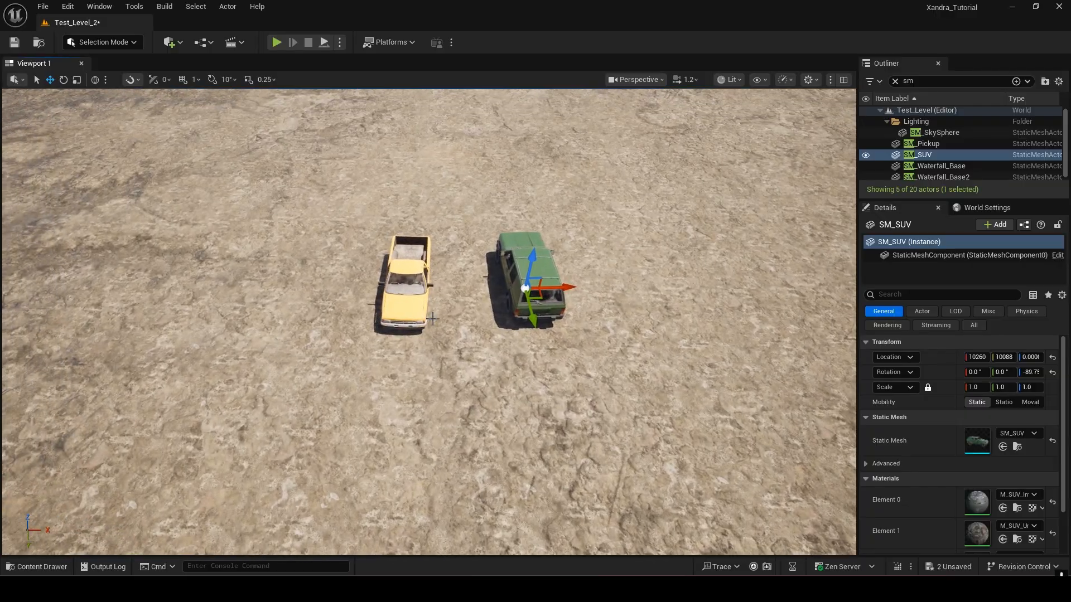
click(408, 284)
click(65, 85)
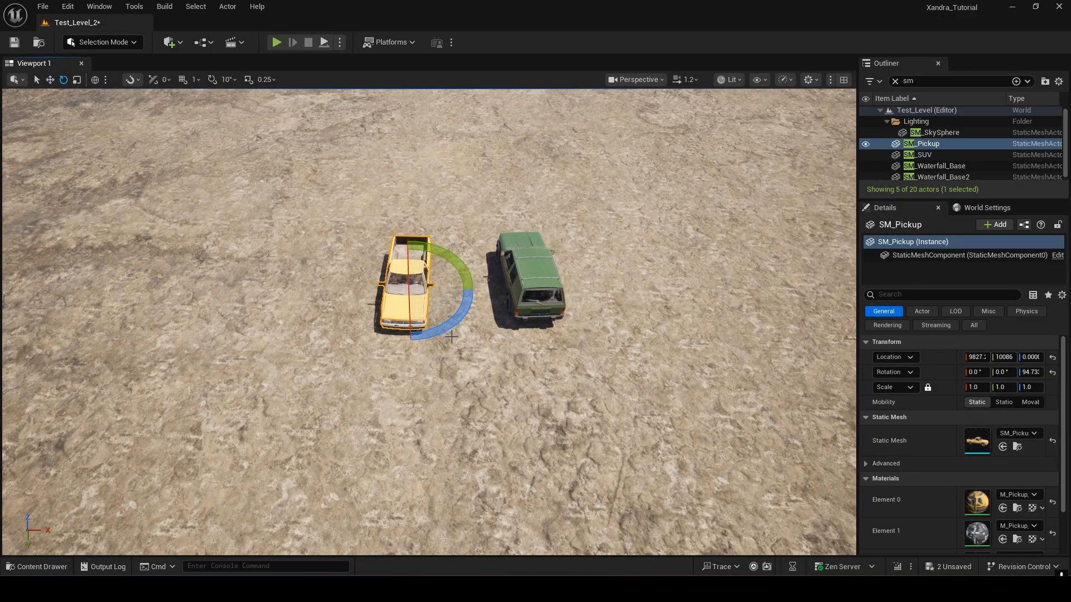
drag(450, 327, 462, 319)
Step: In Modeling mode, place an 800 × 800 × 2 road box centred between the two vehicles with a UV scale of 2.08
right_drag(663, 269, 663, 312)
click(95, 42)
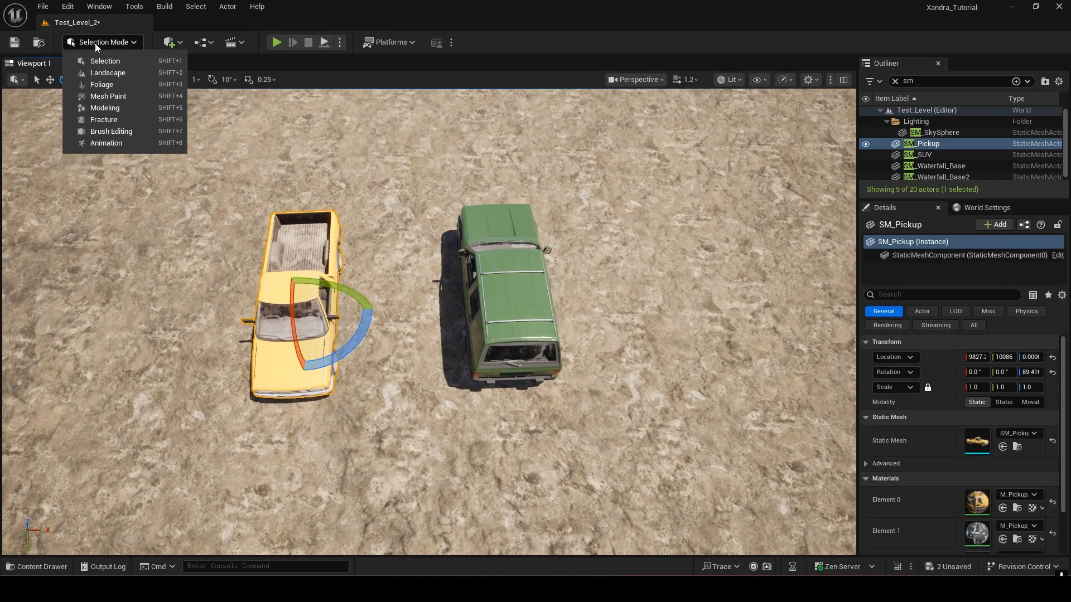
click(107, 106)
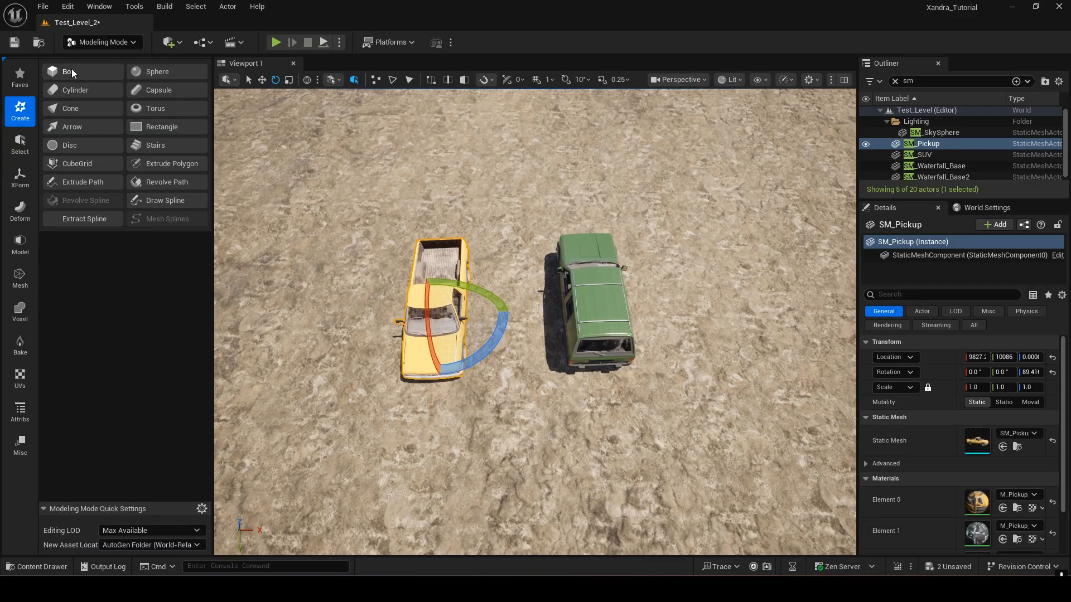
click(72, 72)
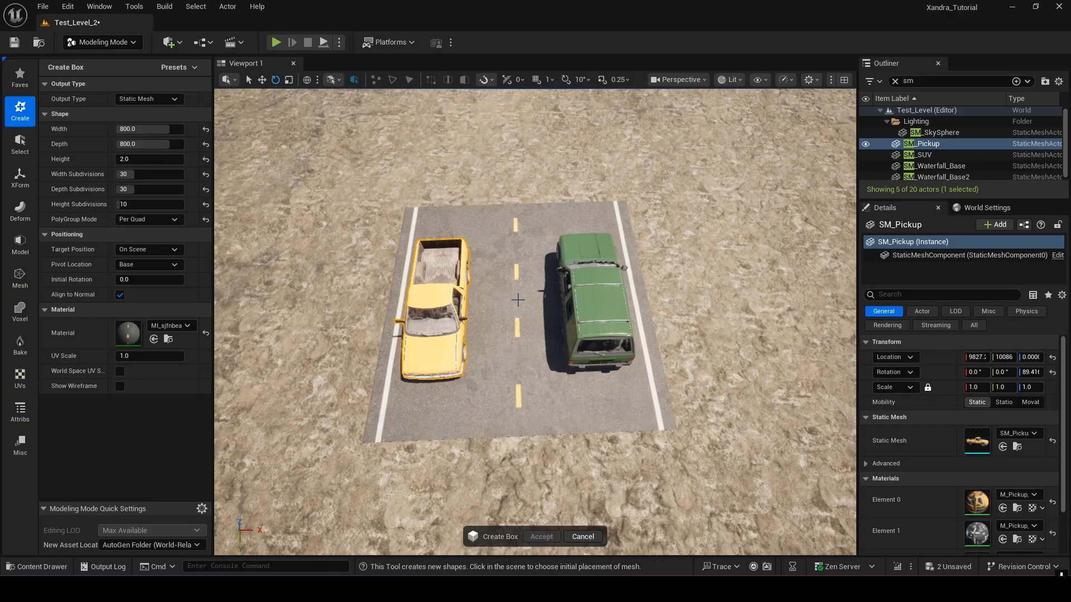
click(518, 300)
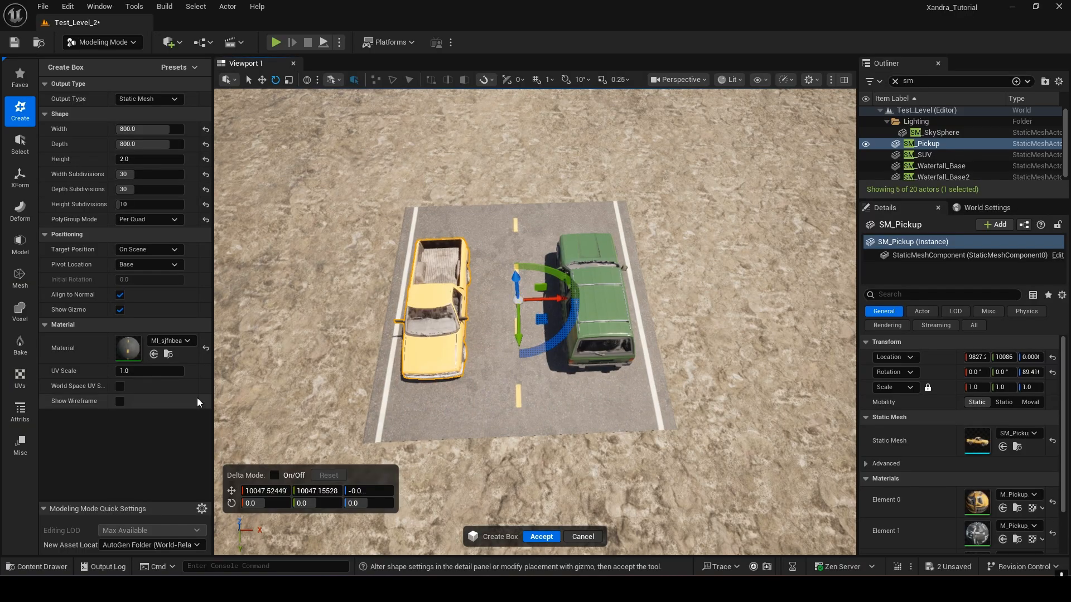
drag(146, 371, 187, 371)
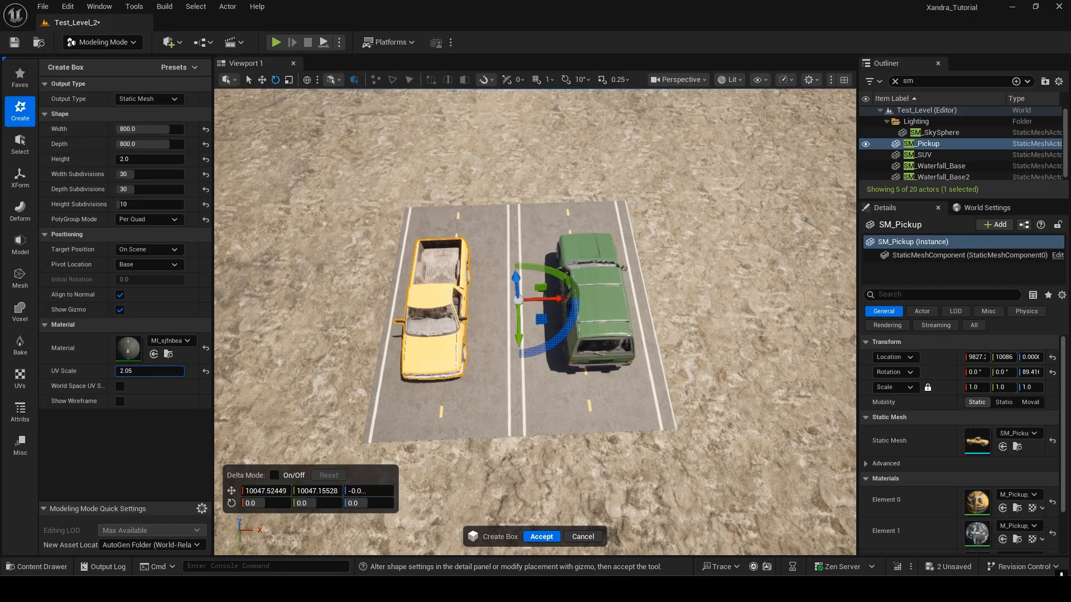
Step: Examine how the road's lanes fit the pickup and the SUV from several angles
right_drag(694, 223, 652, 206)
key(w)
key(s)
key(a)
key(d)
key(a)
key(d)
key(d)
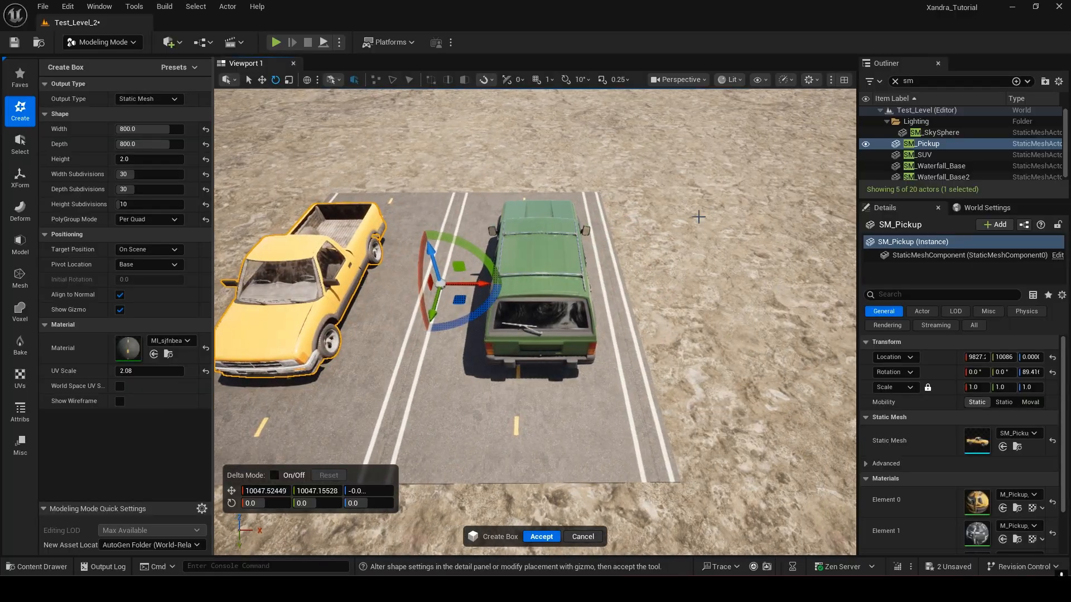
key(s)
key(a)
right_drag(518, 369, 517, 312)
key(w)
key(s)
key(a)
scroll(660, 479, up, 5)
key(d)
key(s)
key(s)
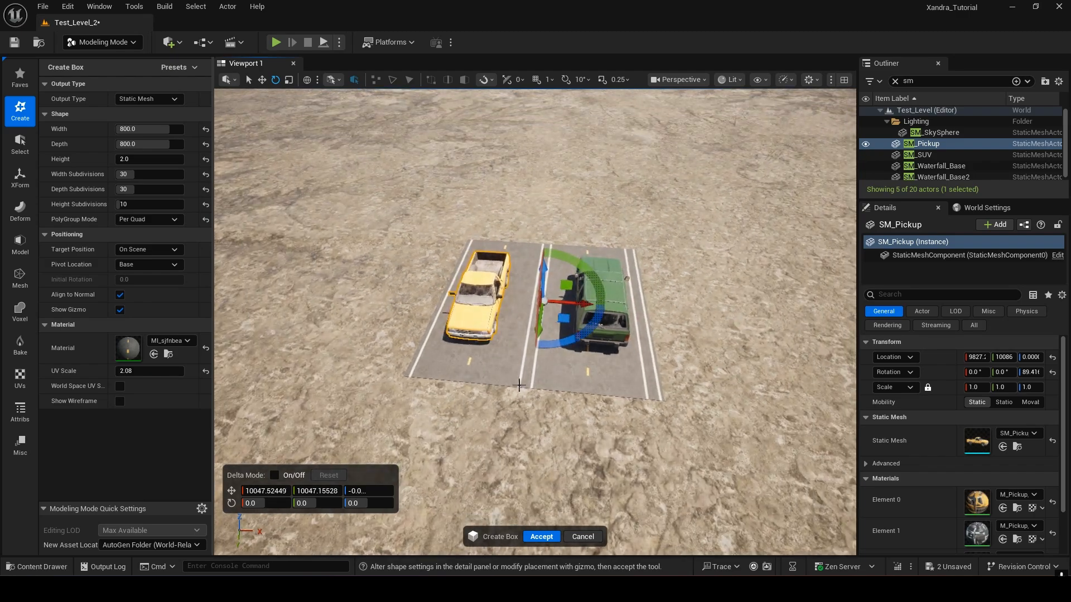
Step: Set the road box's width and depth to 1000
drag(140, 128, 165, 129)
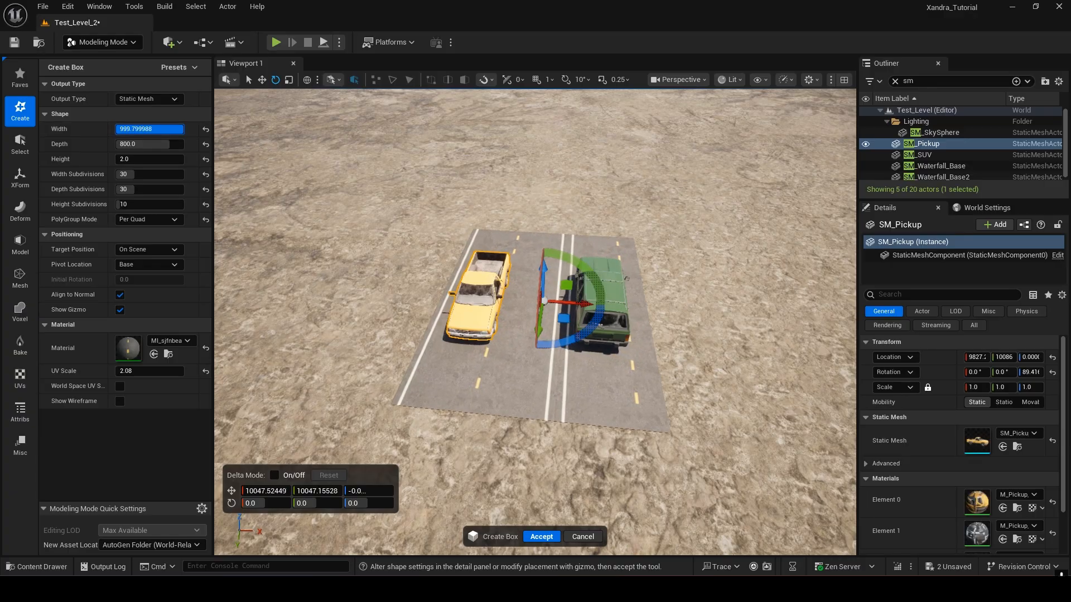
drag(165, 128, 170, 146)
right_drag(536, 251, 558, 238)
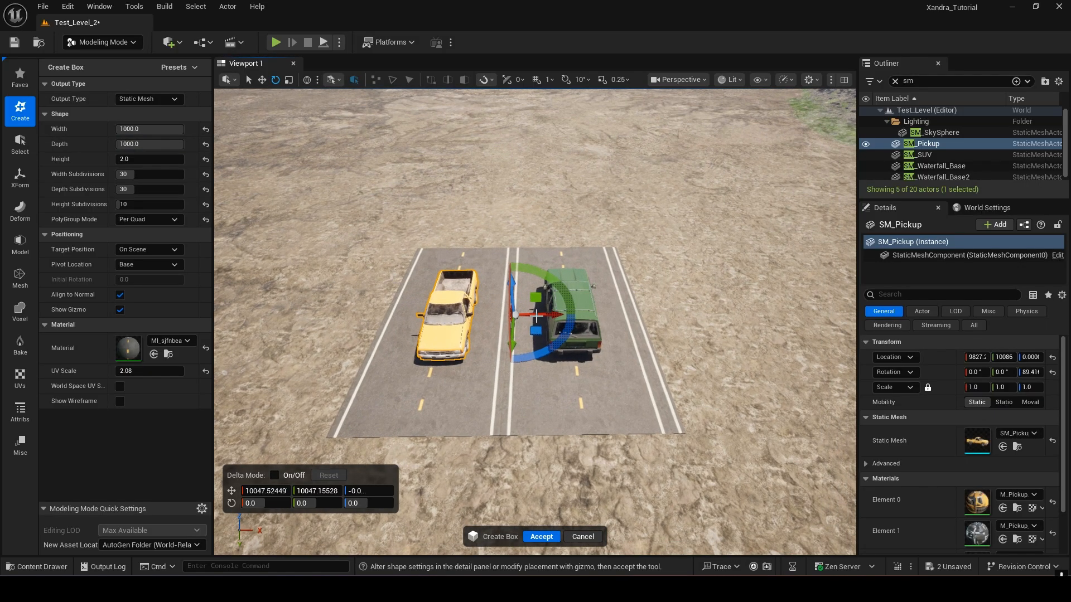
Step: Shift the road box along X to about 9960.8 so its centre lines lie between the pickup and the SUV
drag(536, 314, 514, 314)
key(a)
mouse_move(514, 314)
right_down()
mouse_move(531, 337)
mouse_move(531, 314)
right_up()
key(d)
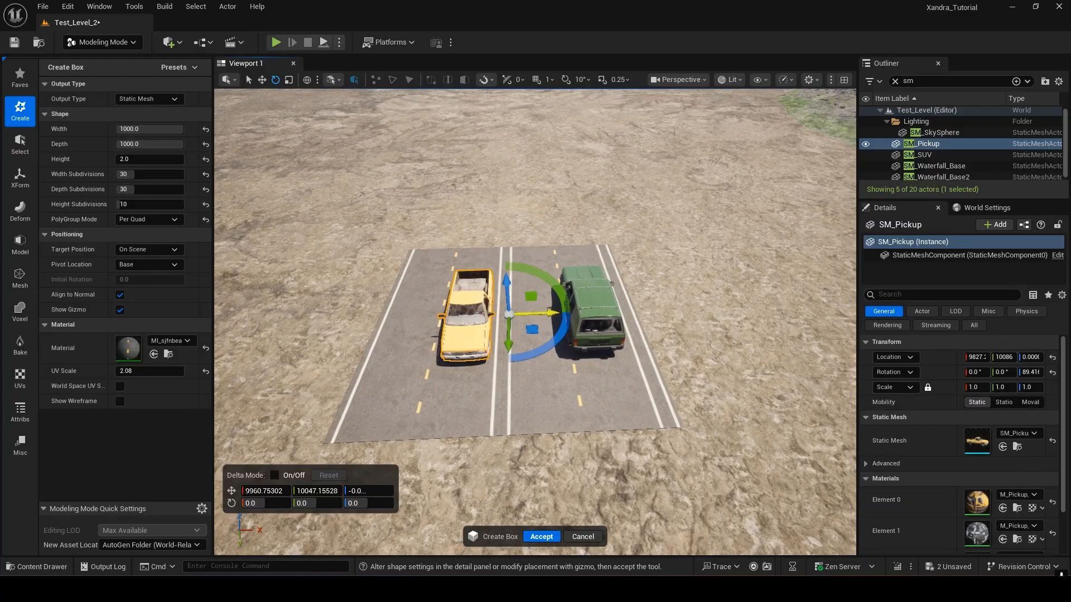
Step: Set the road box's width and depth to 1200
click(176, 129)
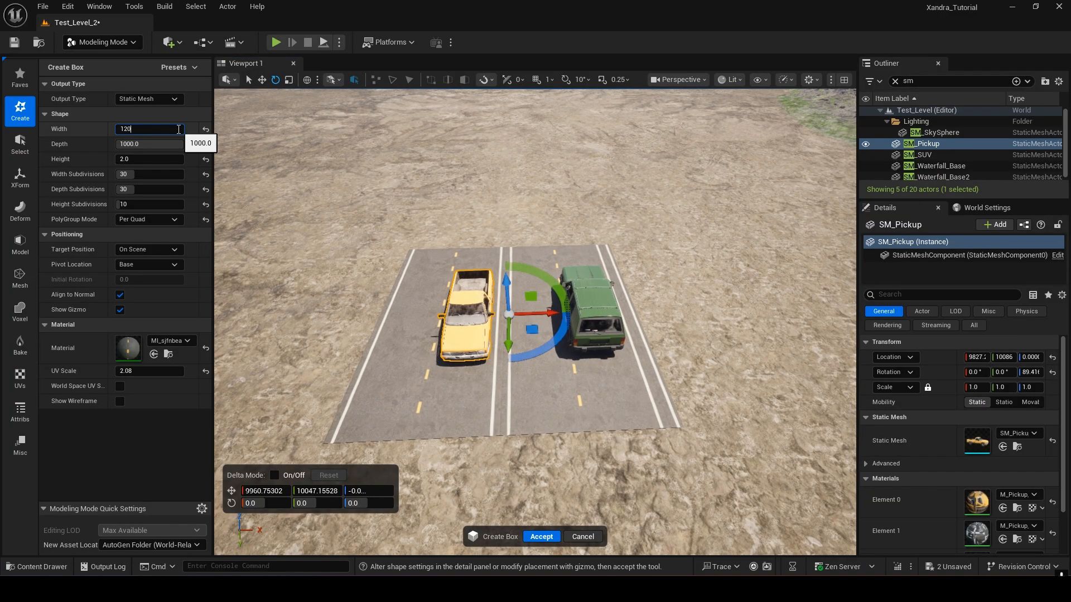
key(Return)
click(177, 141)
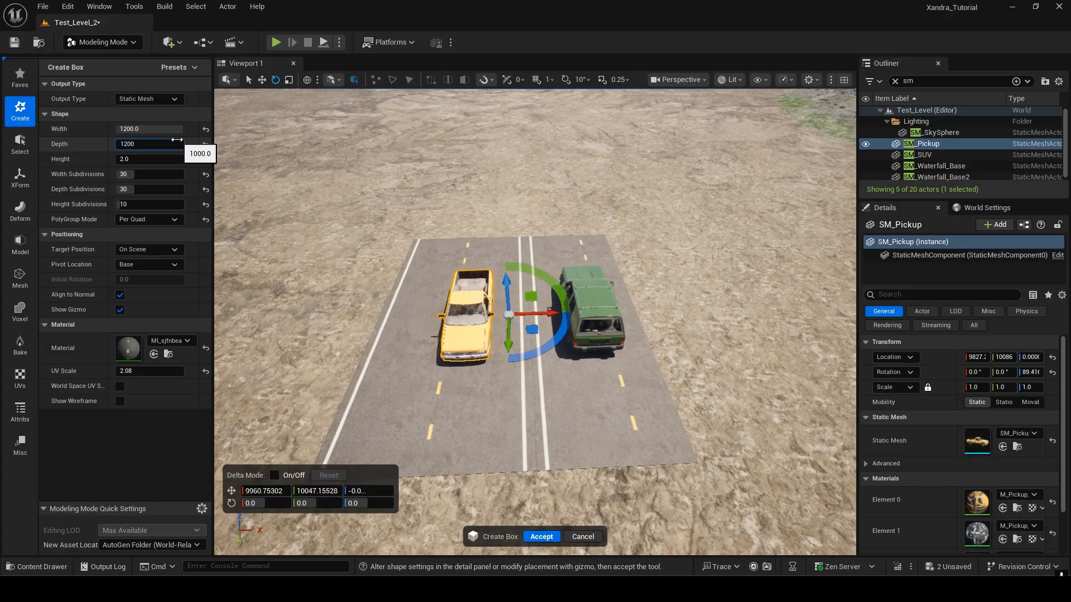
key(Return)
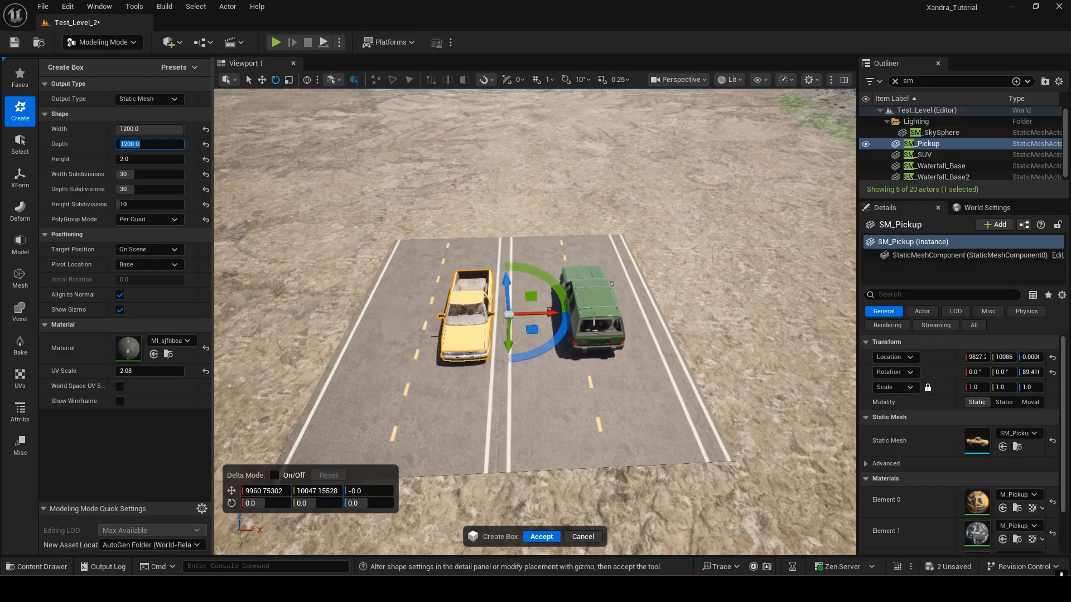
Step: Shift the road box along X to about 9994.3 and set its material UV scale to 2.0
mouse_move(551, 313)
mouse_down()
mouse_move(534, 310)
mouse_move(594, 322)
mouse_move(561, 323)
mouse_up()
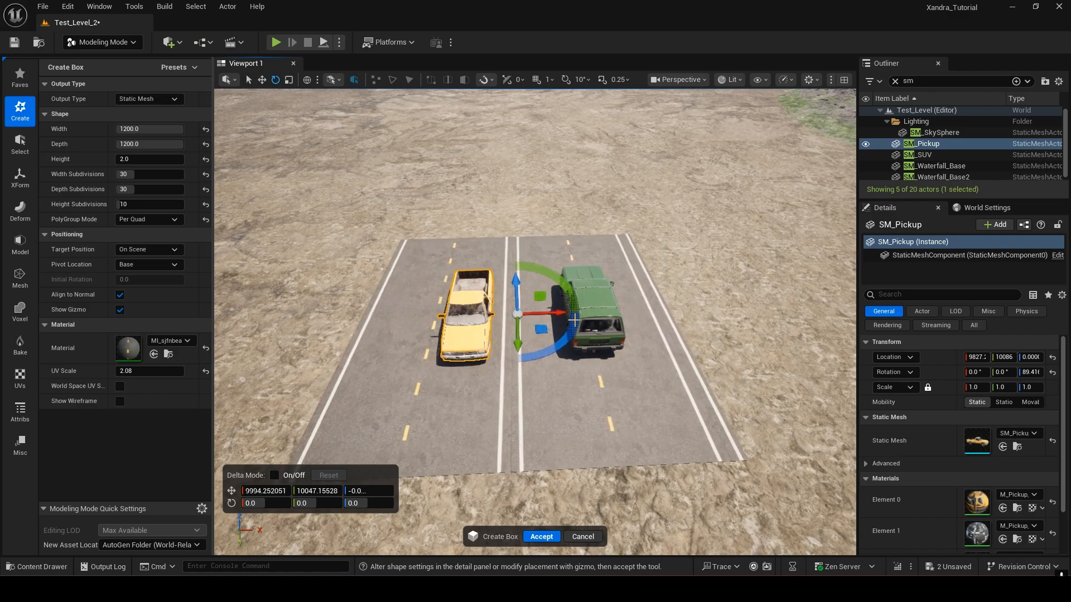
right_drag(561, 323, 557, 354)
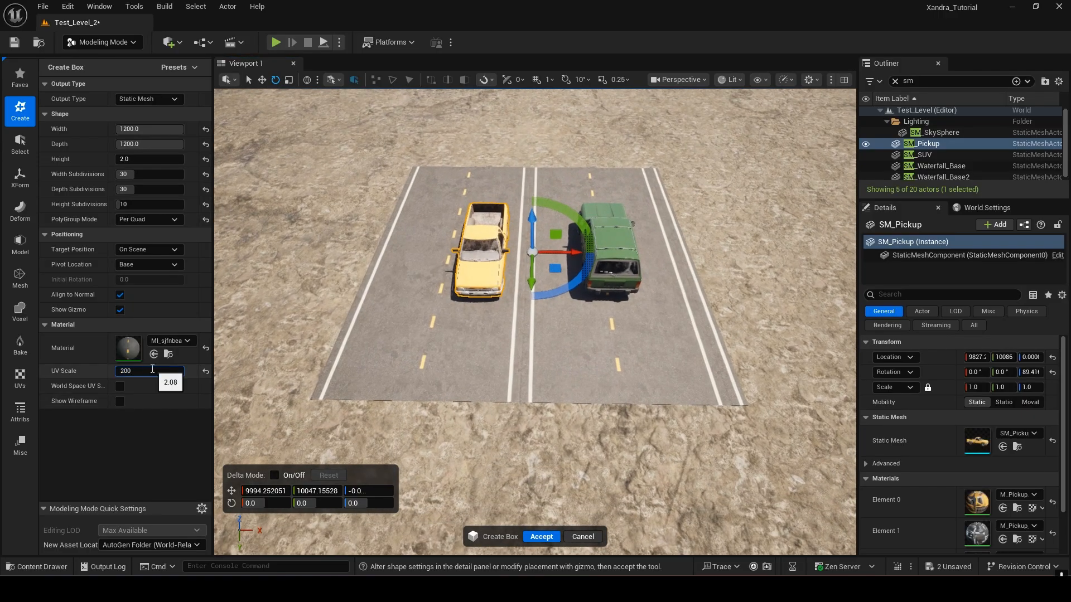
key(Return)
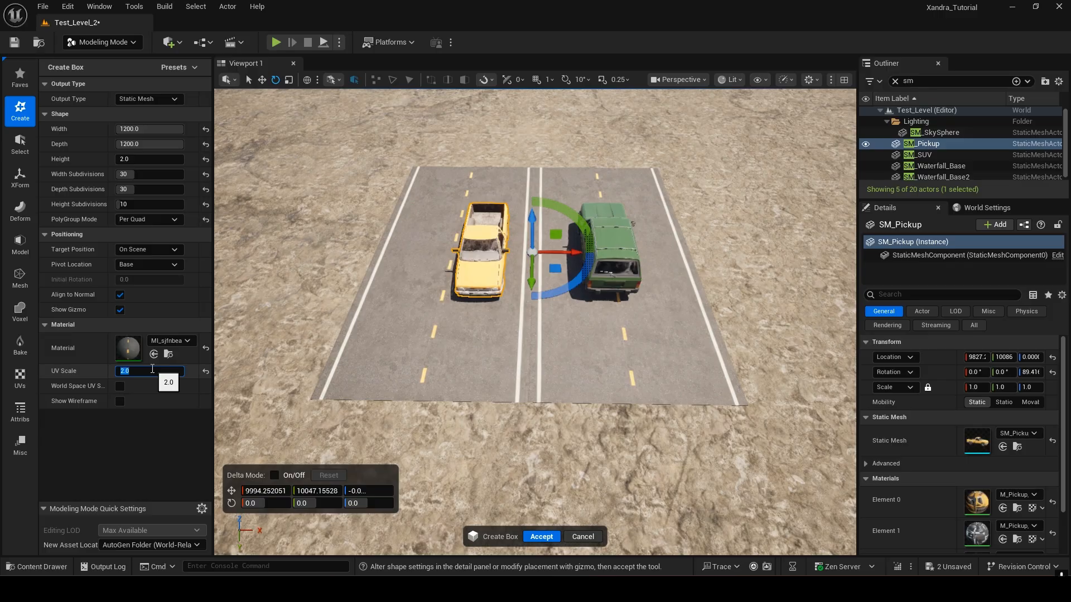
Step: Set the road box's width and depth to 1400
mouse_move(647, 359)
right_down()
mouse_move(725, 354)
mouse_move(759, 332)
mouse_move(709, 368)
mouse_move(731, 396)
mouse_move(648, 359)
right_up()
key(w)
key(s)
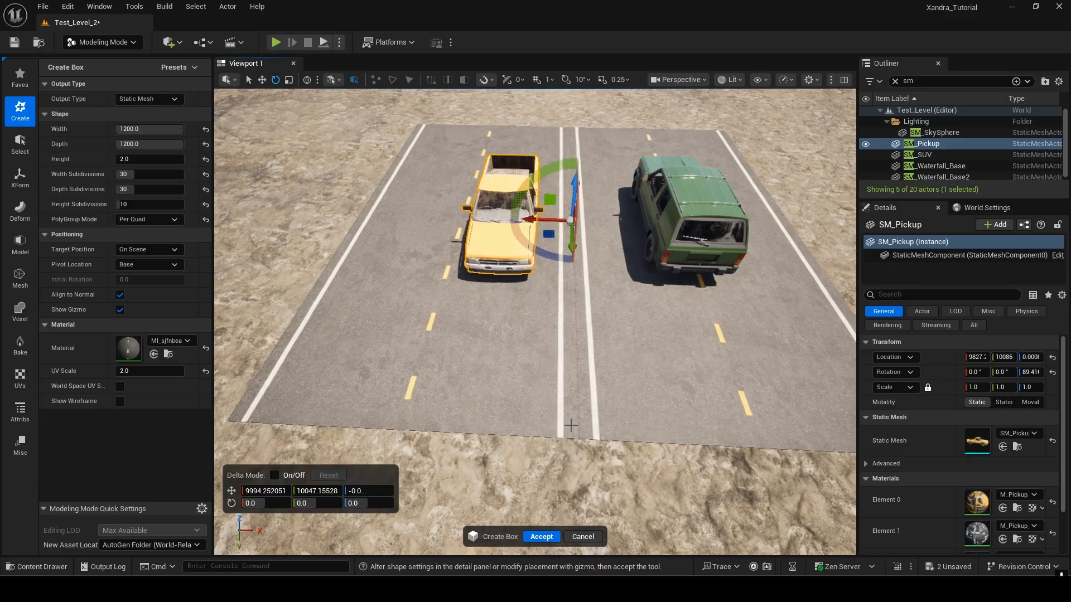
key(s)
right_drag(614, 209, 615, 208)
right_drag(616, 205, 616, 205)
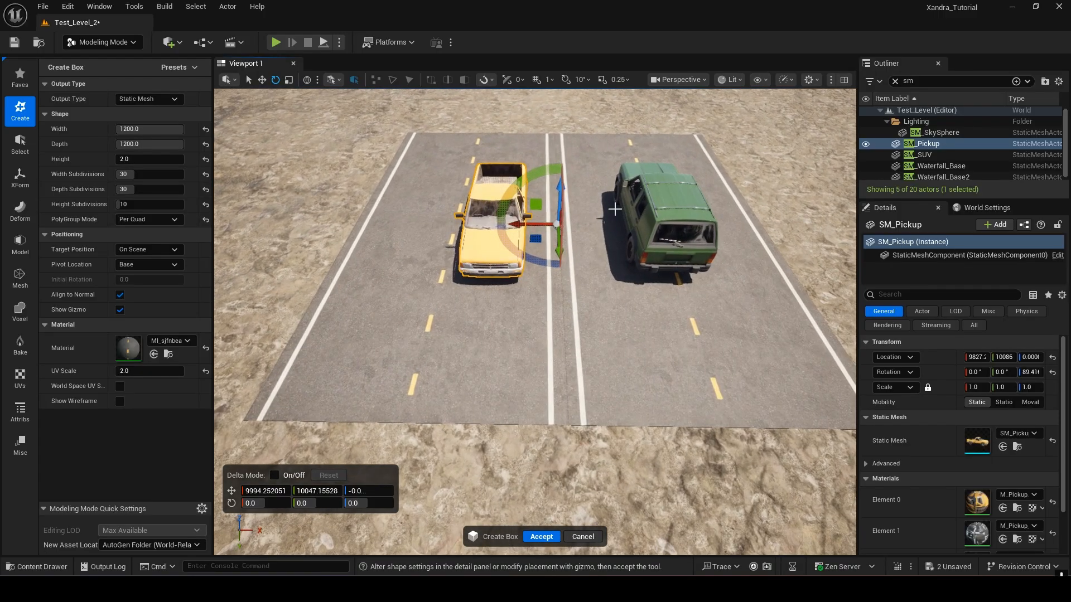
click(162, 130)
text(14)
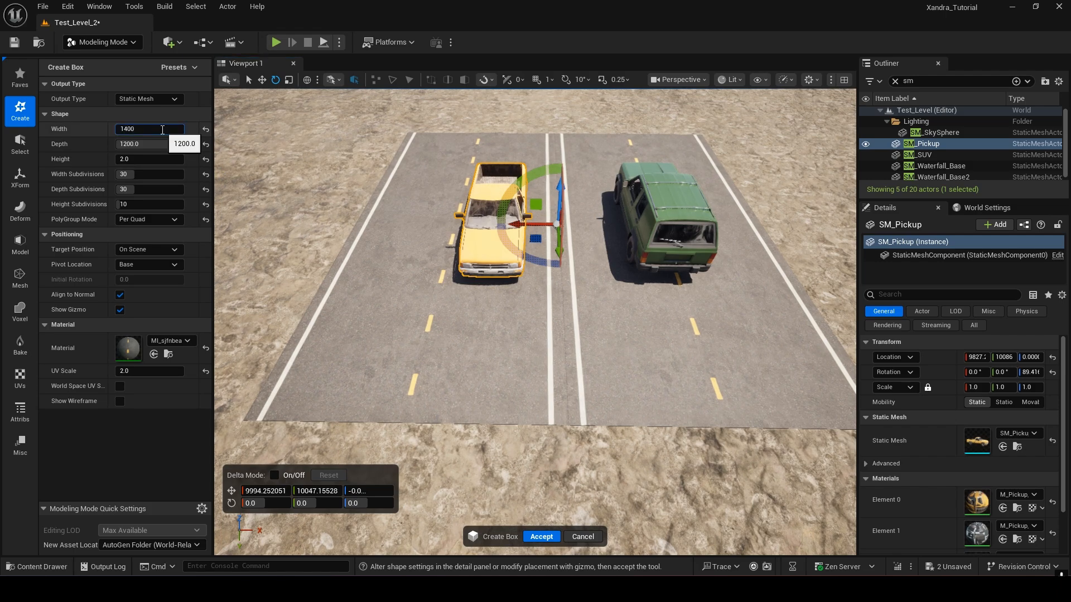
key(Return)
click(161, 146)
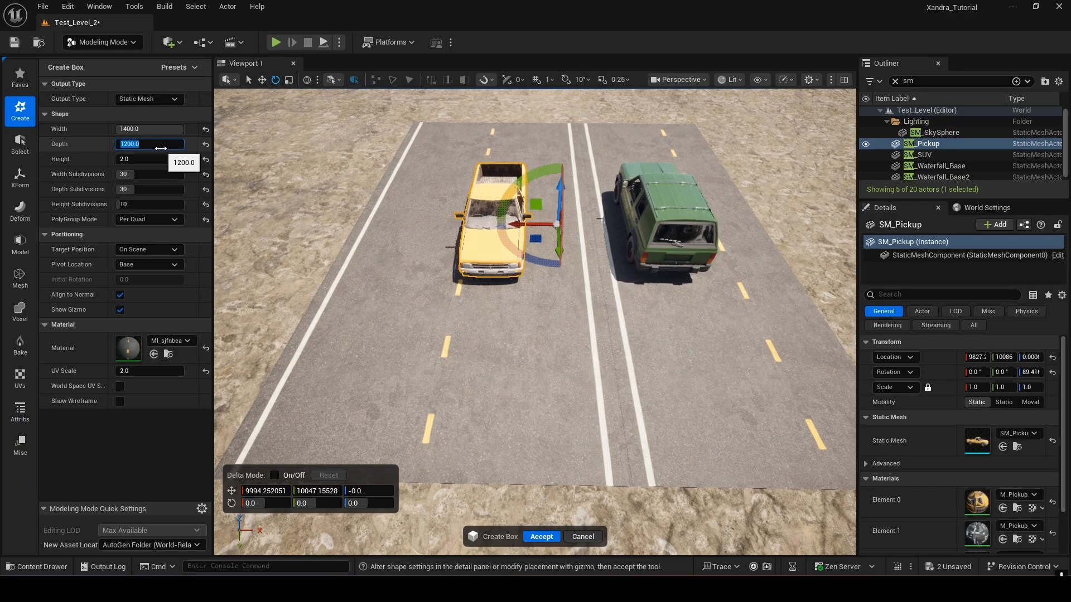
text(1400)
key(Return)
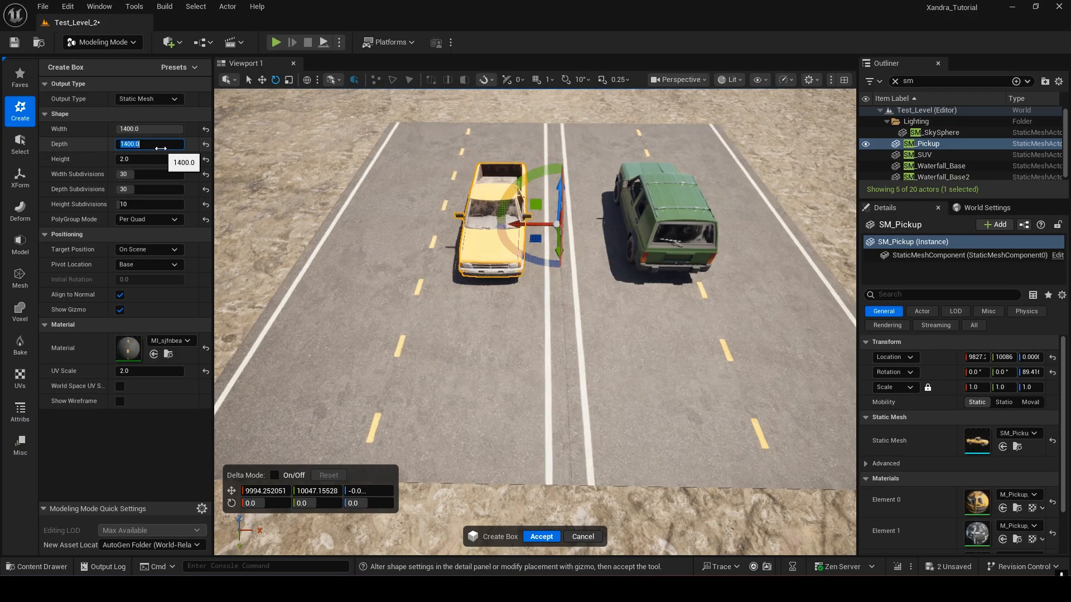
Step: Examine from several distances and angles how the 1400 × 1400 road's lanes fit the pickup and the SUV
scroll(590, 359, down, 5)
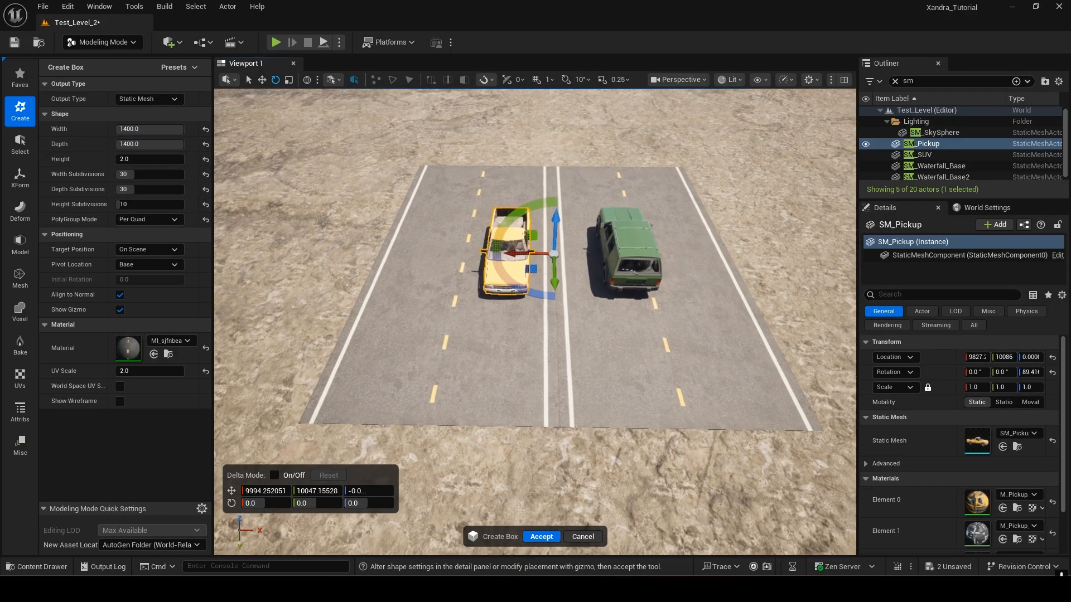
middle_drag(596, 298, 572, 298)
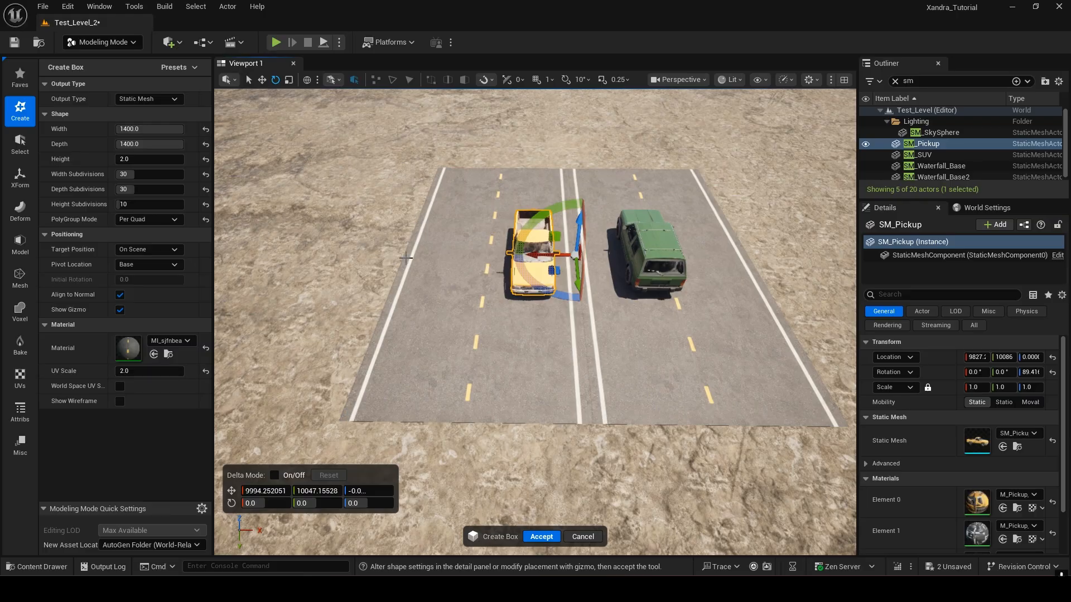
right_drag(429, 376, 422, 288)
key(s)
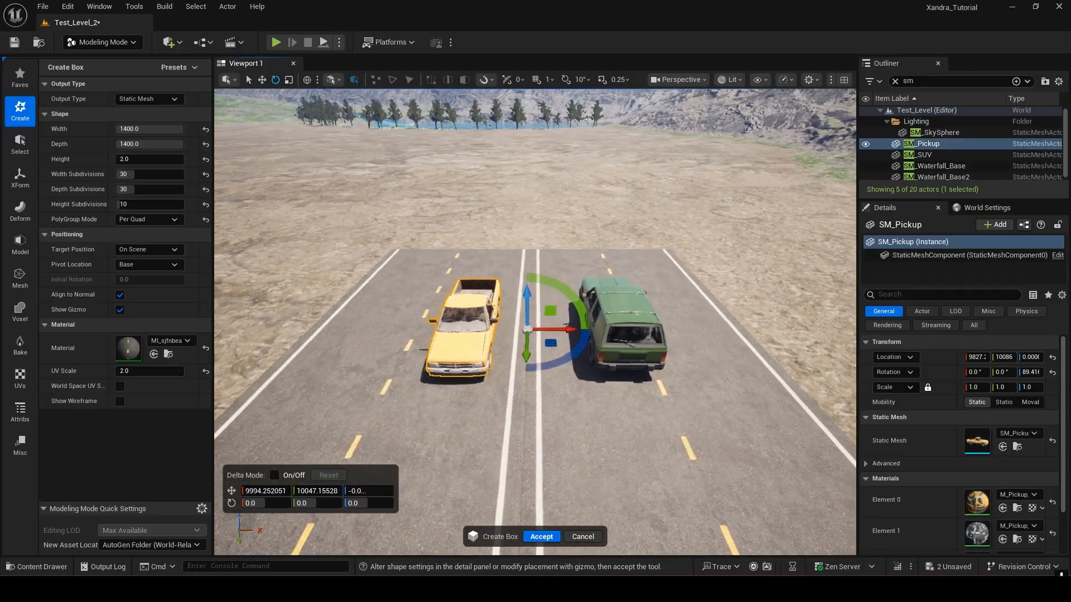
right_drag(347, 355, 348, 415)
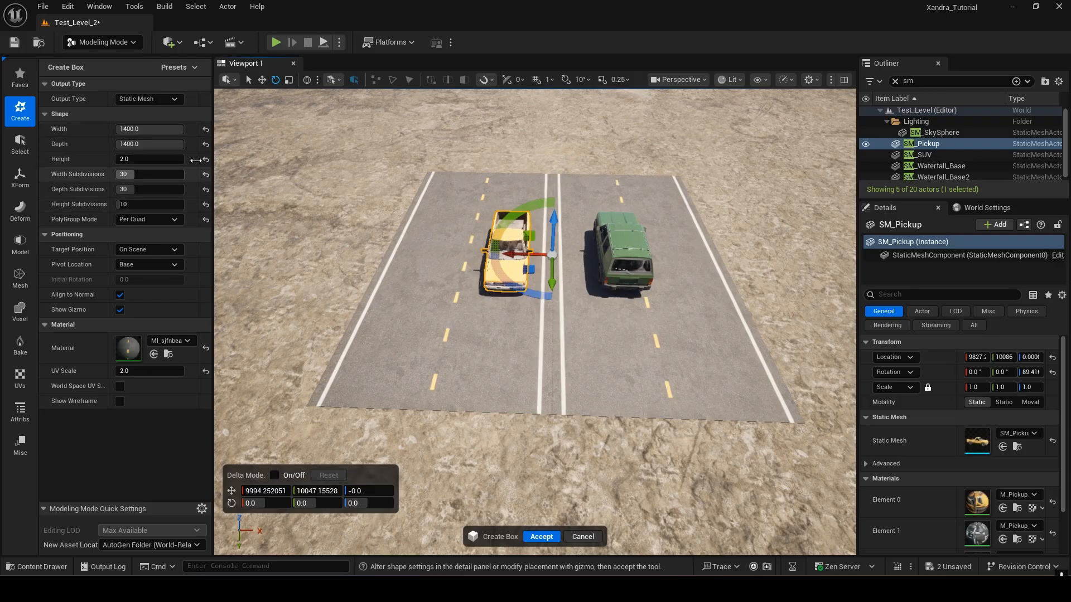
scroll(321, 252, up, 5)
right_drag(536, 322, 536, 284)
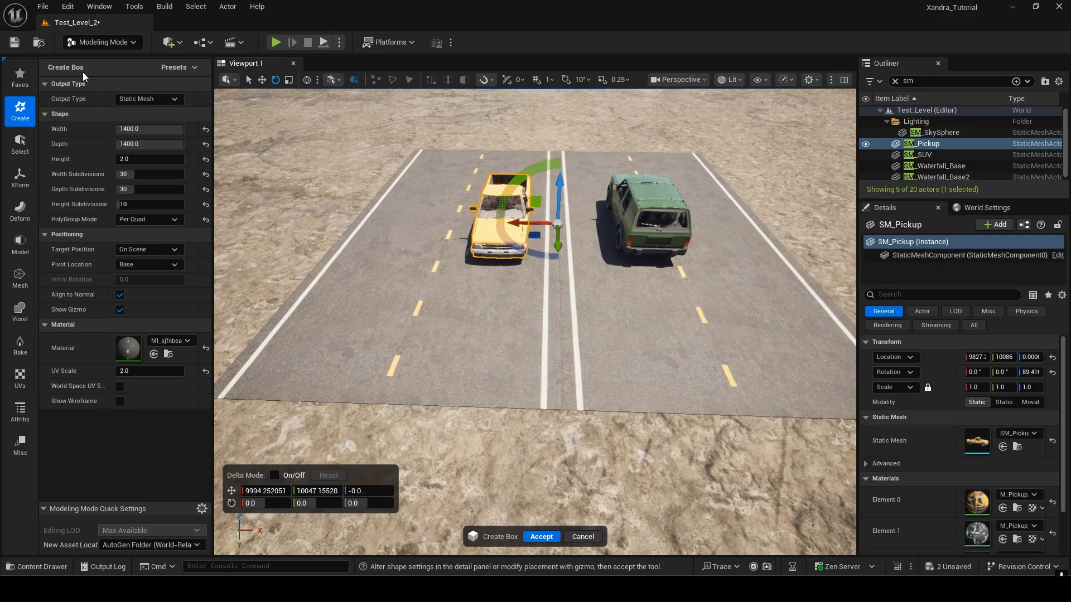
right_drag(393, 192, 412, 181)
key(s)
key(w)
key(a)
key(s)
key(d)
right_drag(394, 260, 394, 261)
key(a)
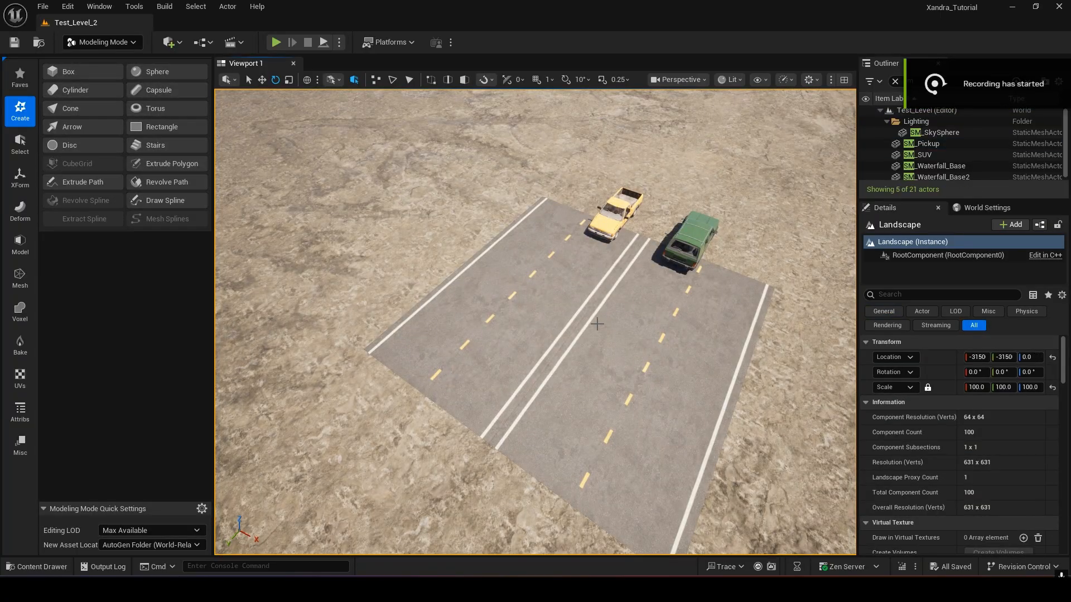
Step: Select the placed road mesh in front of the vehicles and locate its static mesh asset in the project content
right_drag(587, 342, 533, 341)
key(a)
key(w)
key(s)
key(d)
click(535, 390)
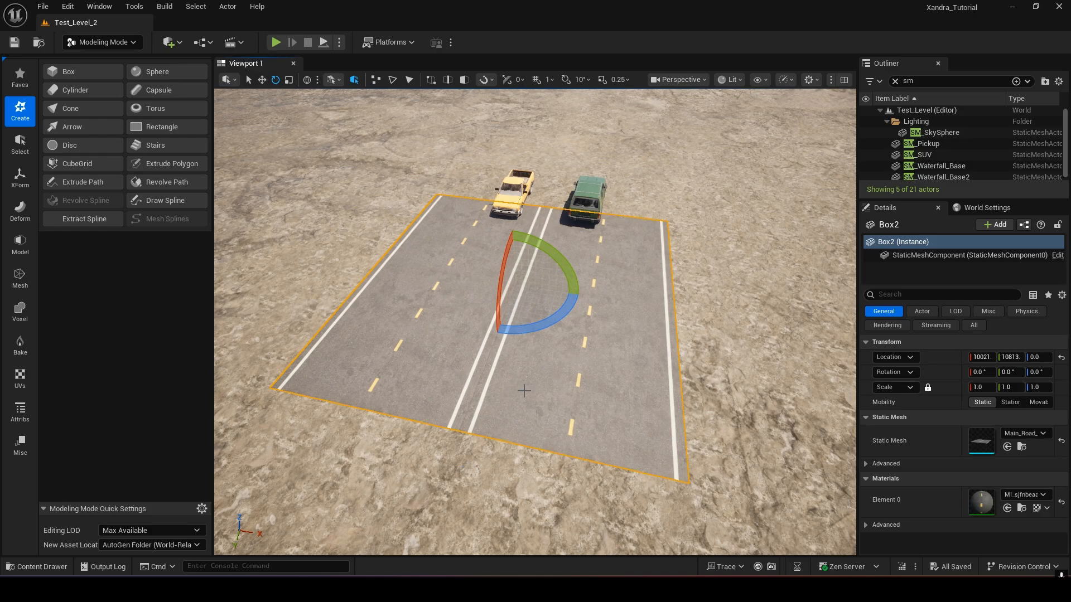
click(1021, 447)
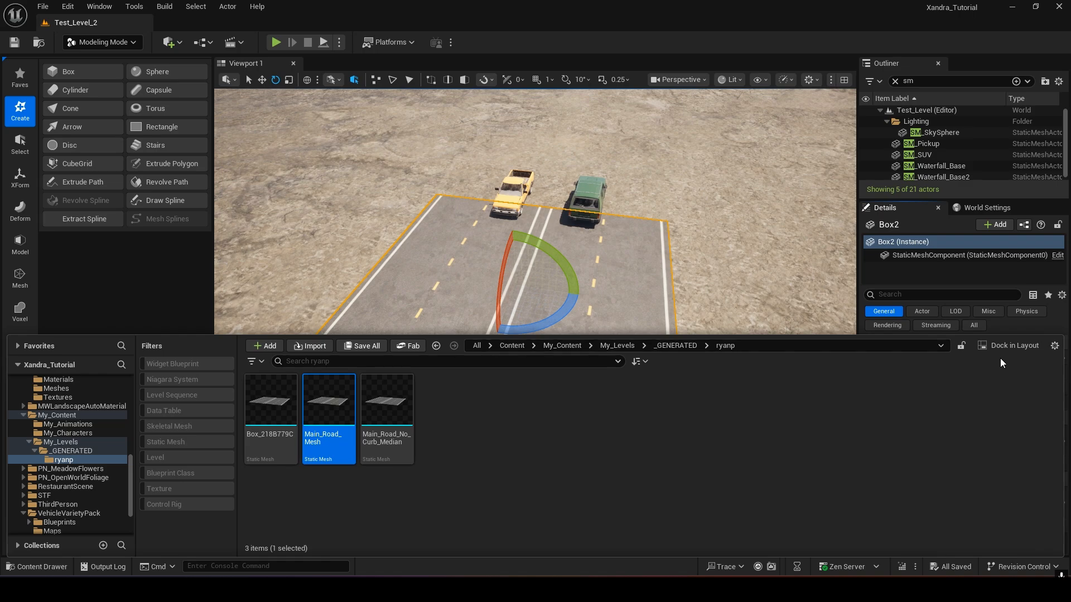
Step: Select the Main_Road_No_Curb_Median static mesh asset and read its details
mouse_move(332, 453)
click(402, 422)
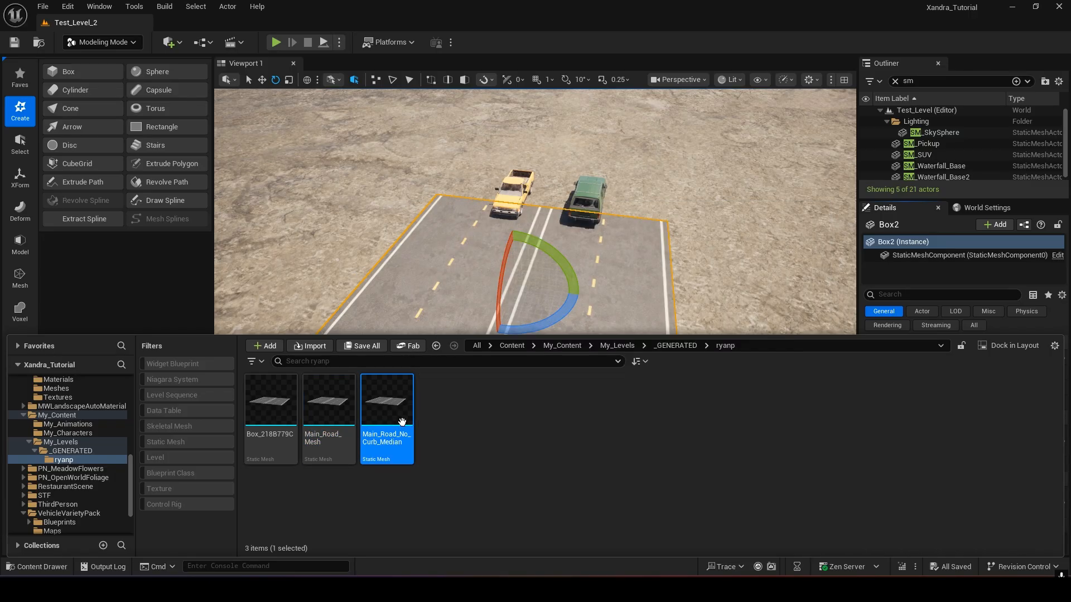
mouse_move(397, 451)
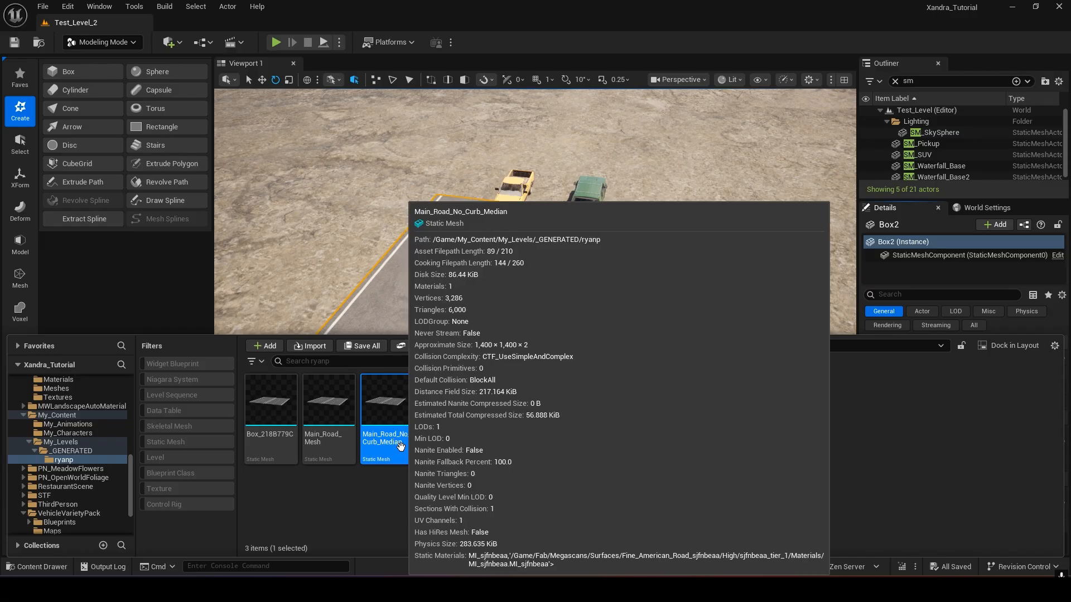
Step: Examine how the road piece sits within the dirt clearing, from an overview down to a close view
right_drag(646, 196, 485, 354)
right_drag(660, 316, 664, 357)
right_drag(350, 217, 351, 207)
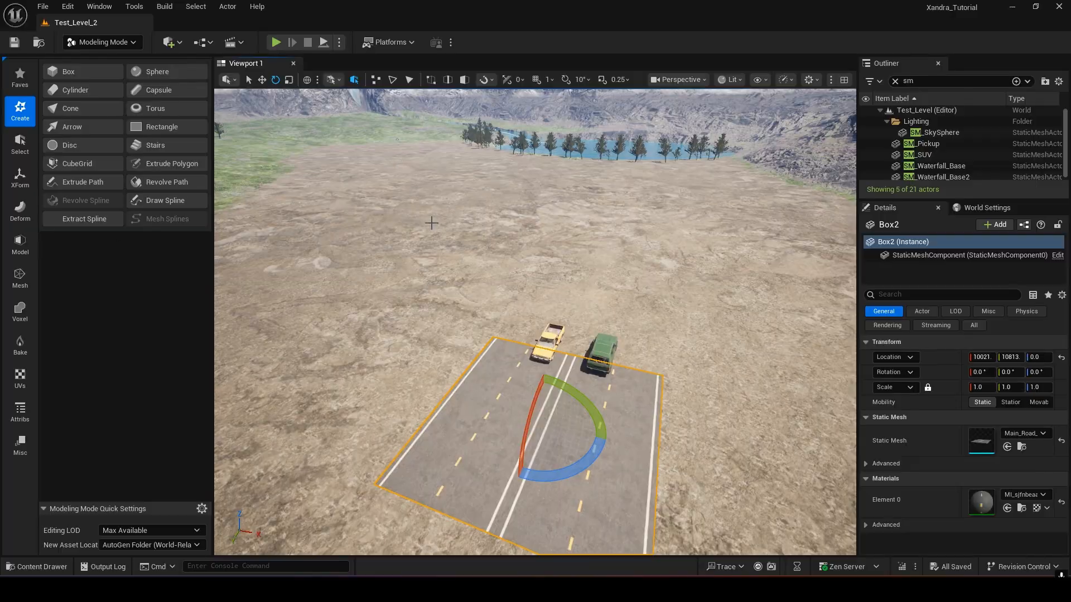
right_drag(397, 140, 432, 204)
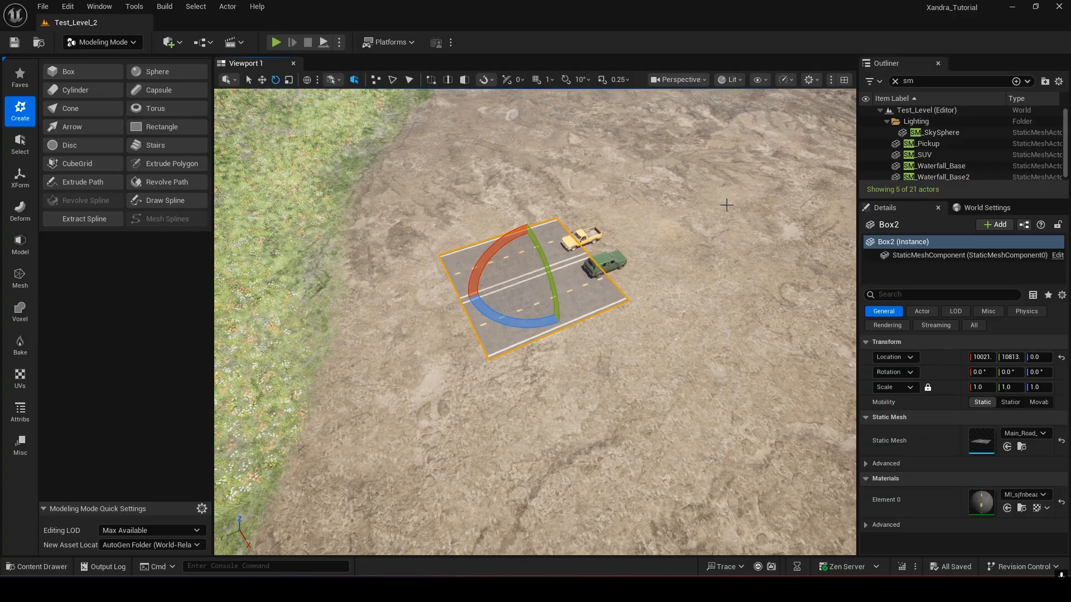
right_drag(655, 182, 689, 131)
scroll(409, 191, down, 8)
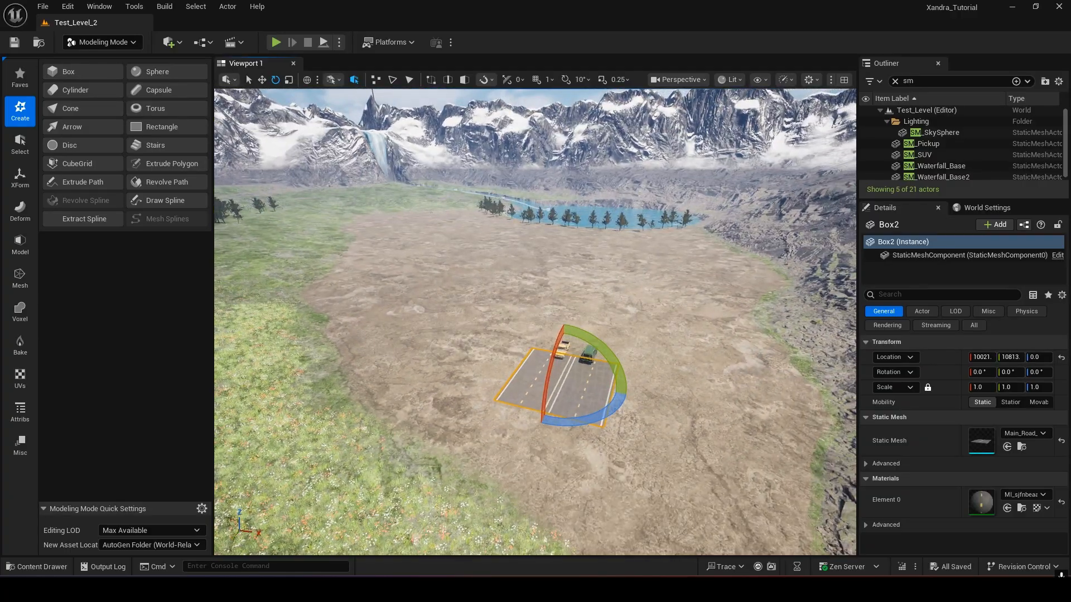
key(w)
right_drag(535, 321, 597, 346)
mouse_move(639, 273)
right_down()
mouse_move(641, 282)
mouse_move(639, 273)
right_up()
key(s)
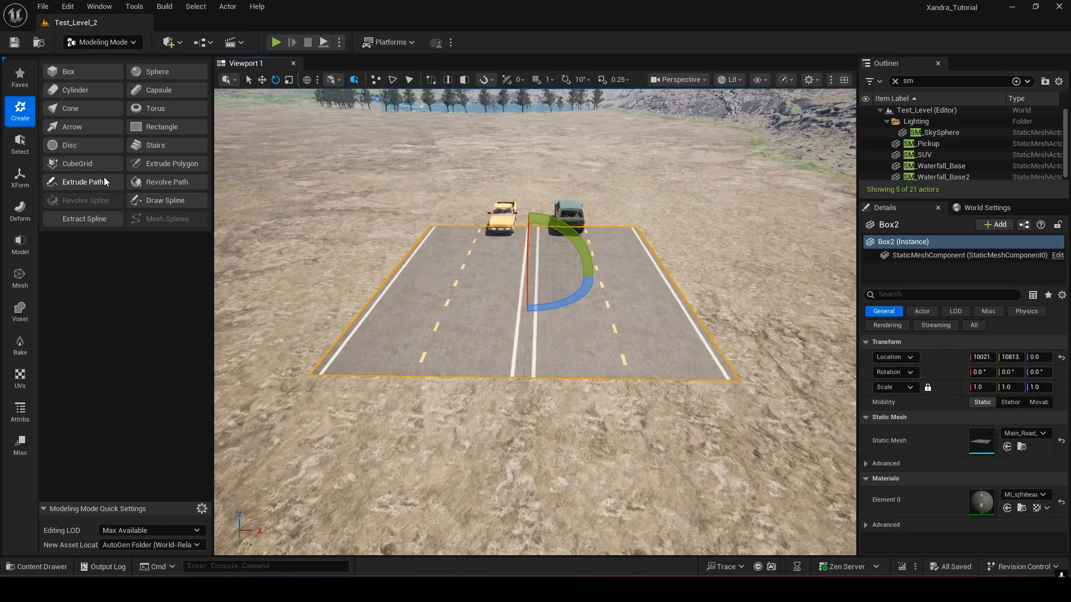
Step: Search the whole project Content folder for "curb" and inspect the street curb static meshes
click(42, 567)
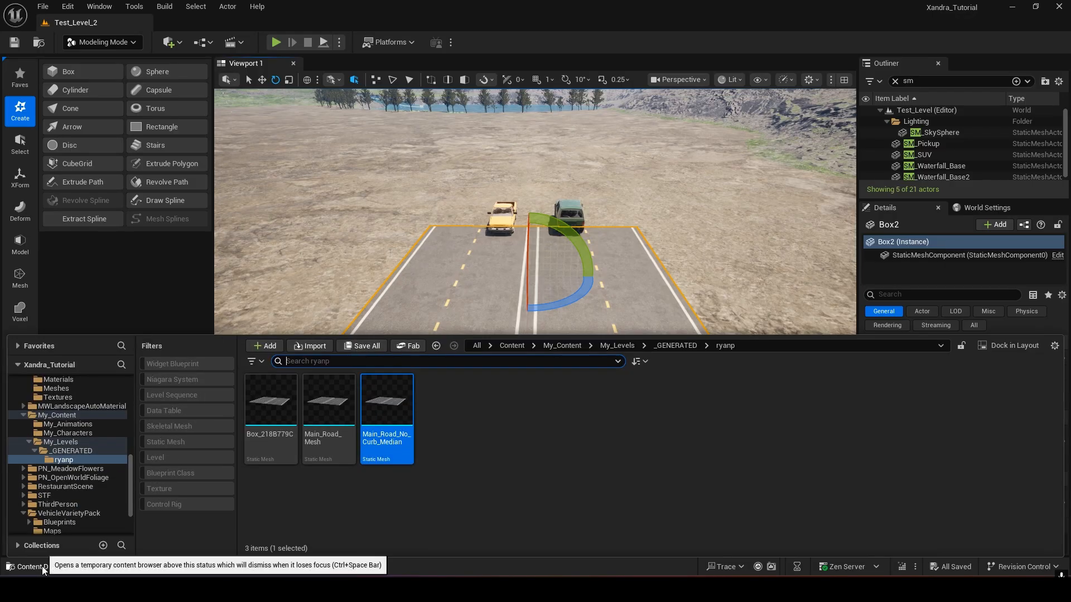
click(511, 346)
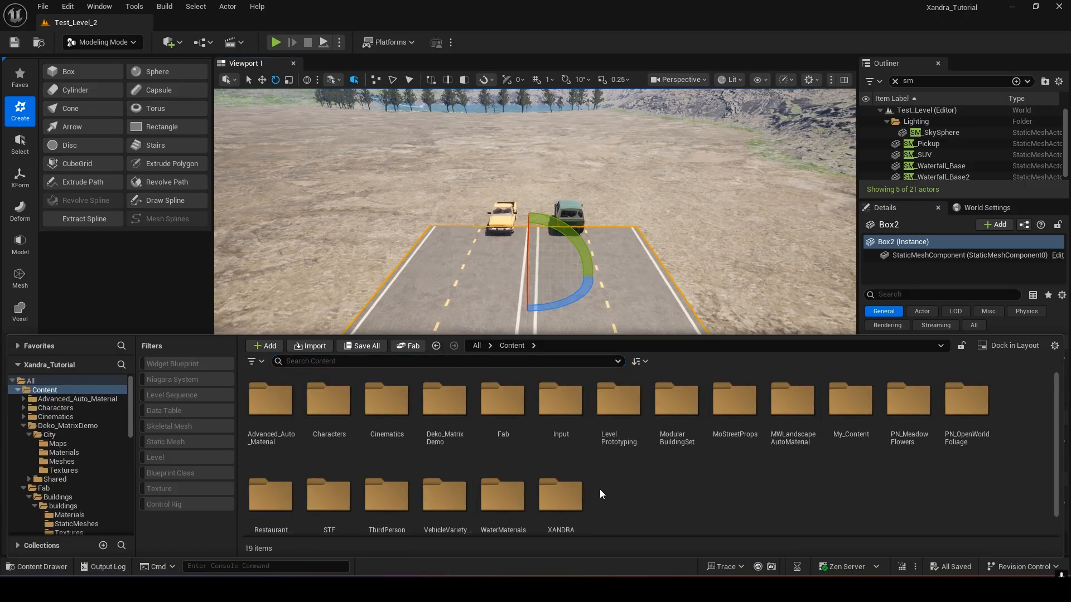
click(390, 363)
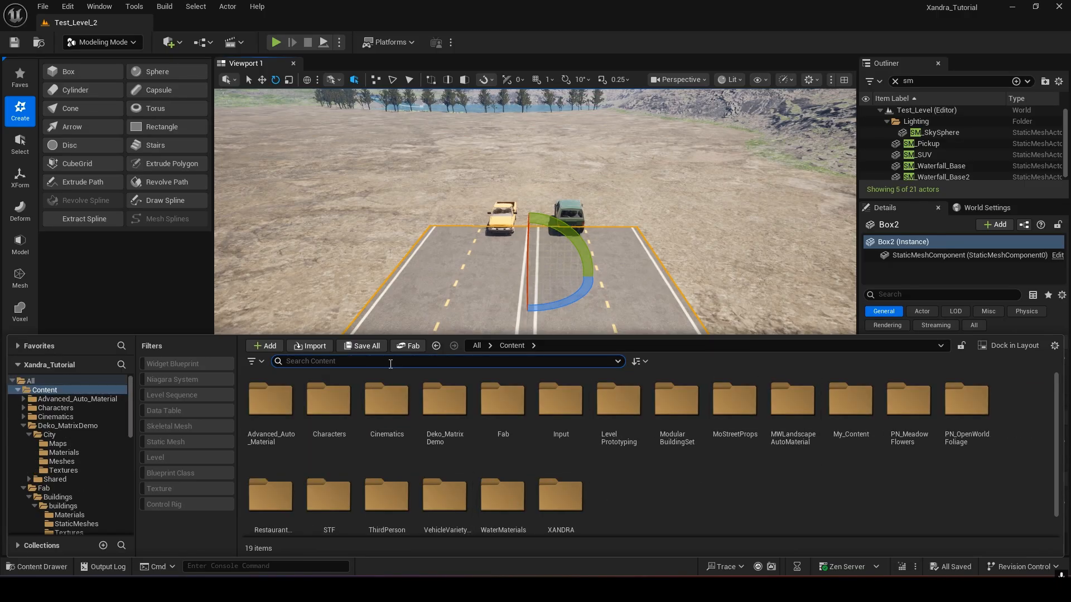
text(cur)
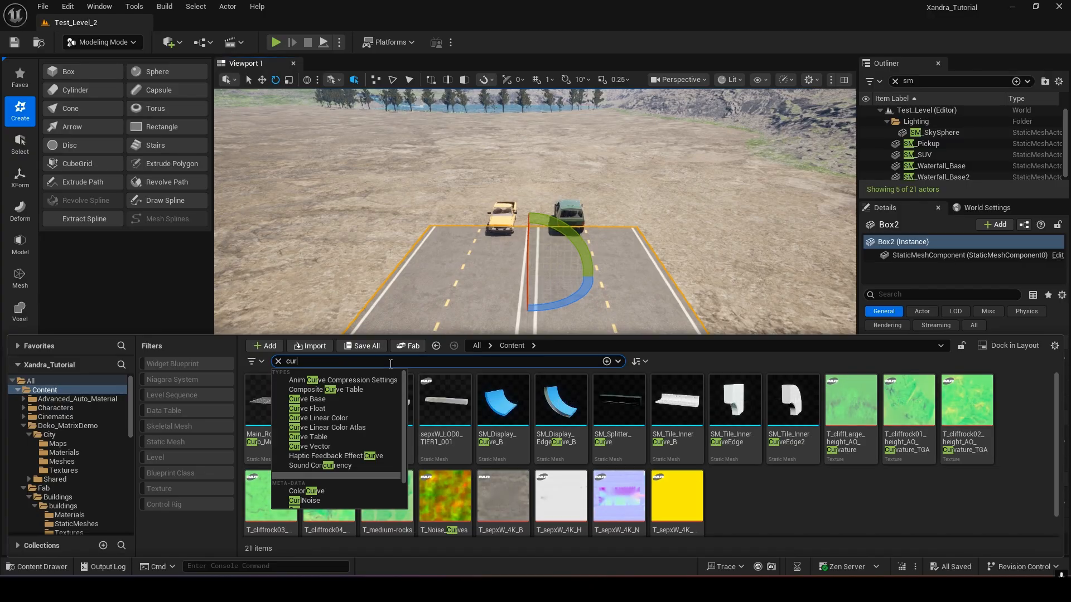
text(b)
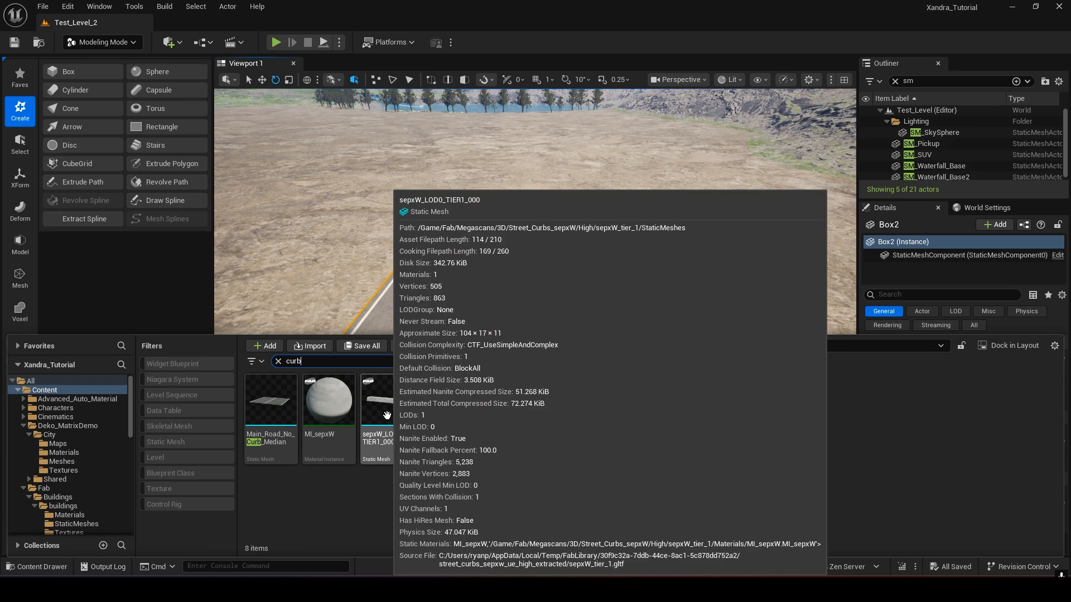
mouse_move(441, 390)
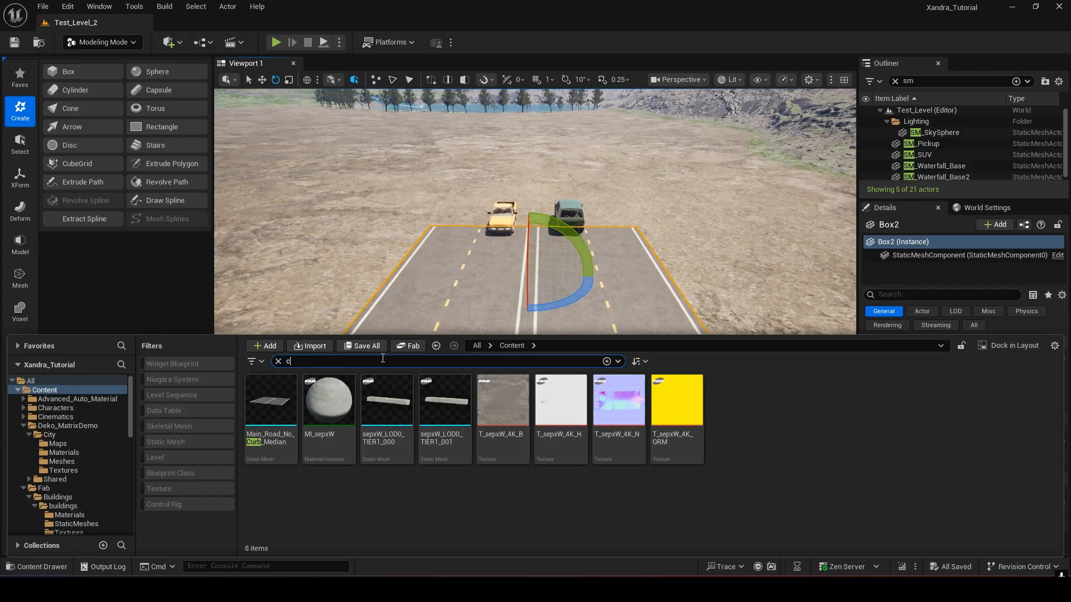
Step: Search the project content for "side" and clear the search
key(BackSpace)
text(side)
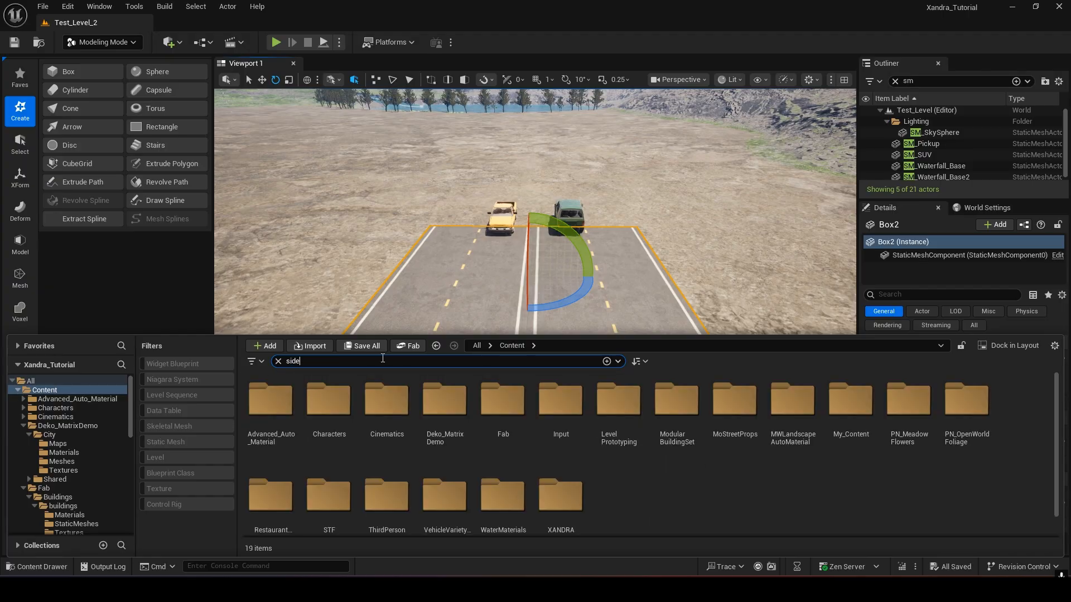
click(467, 518)
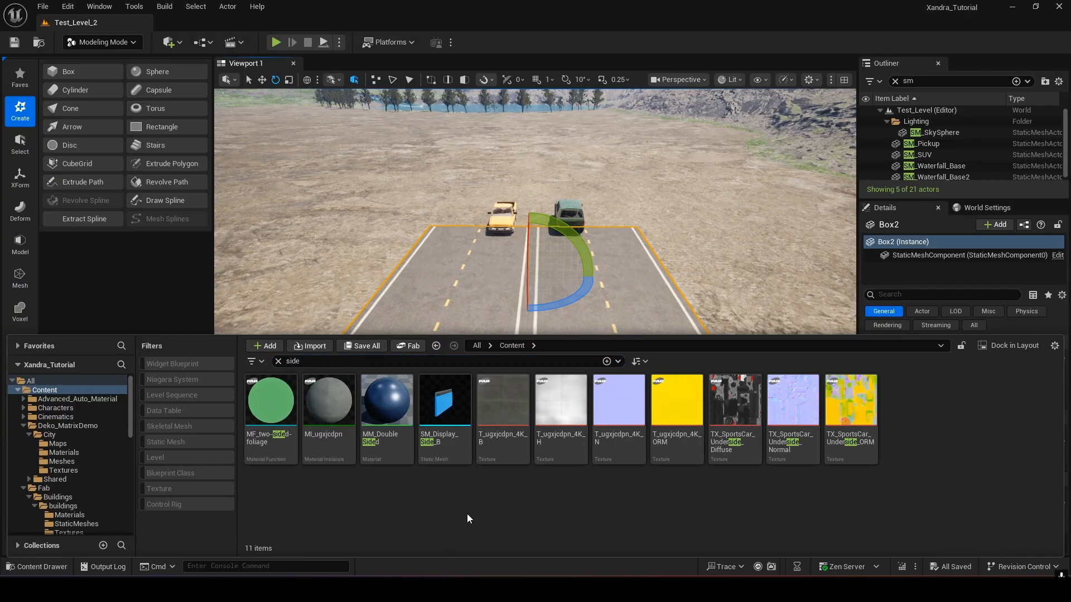
click(433, 365)
key(BackSpace)
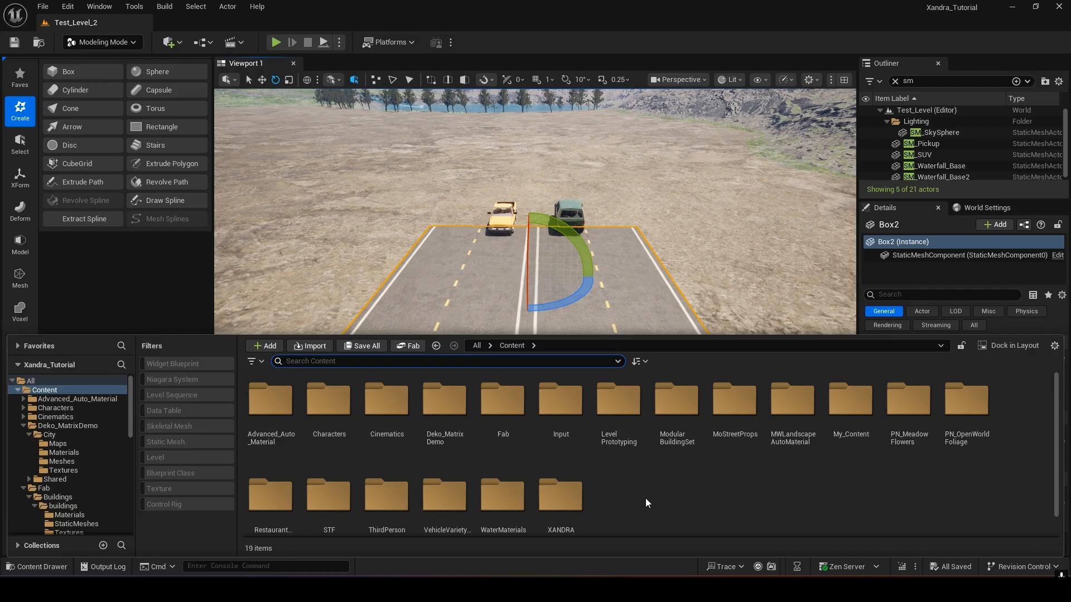
Step: Look through the Fab Buildings folders and their Materials folder for usable assets
double_click(503, 411)
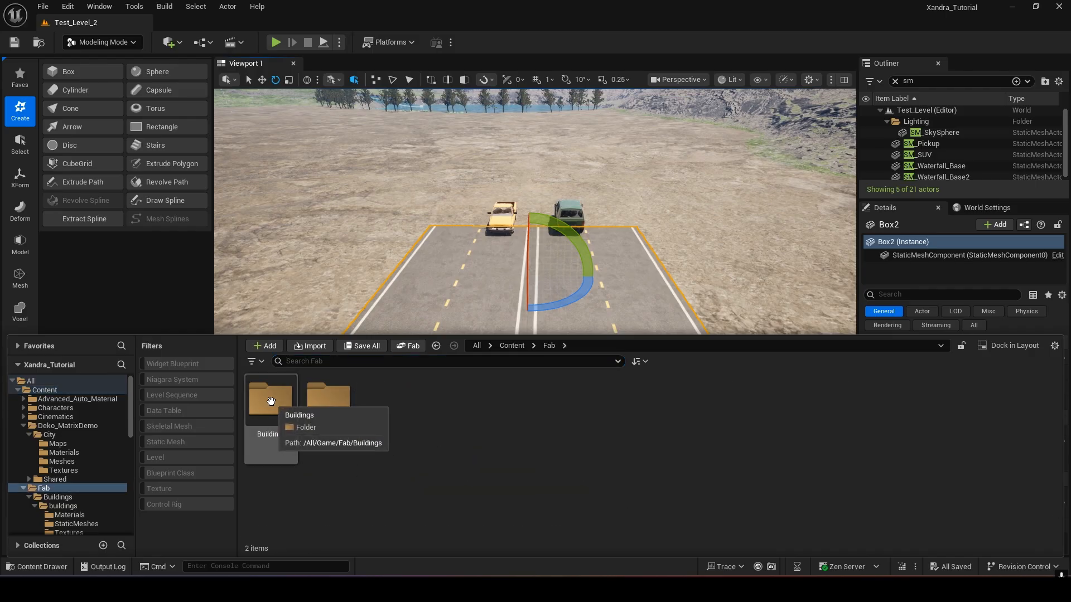
double_click(276, 405)
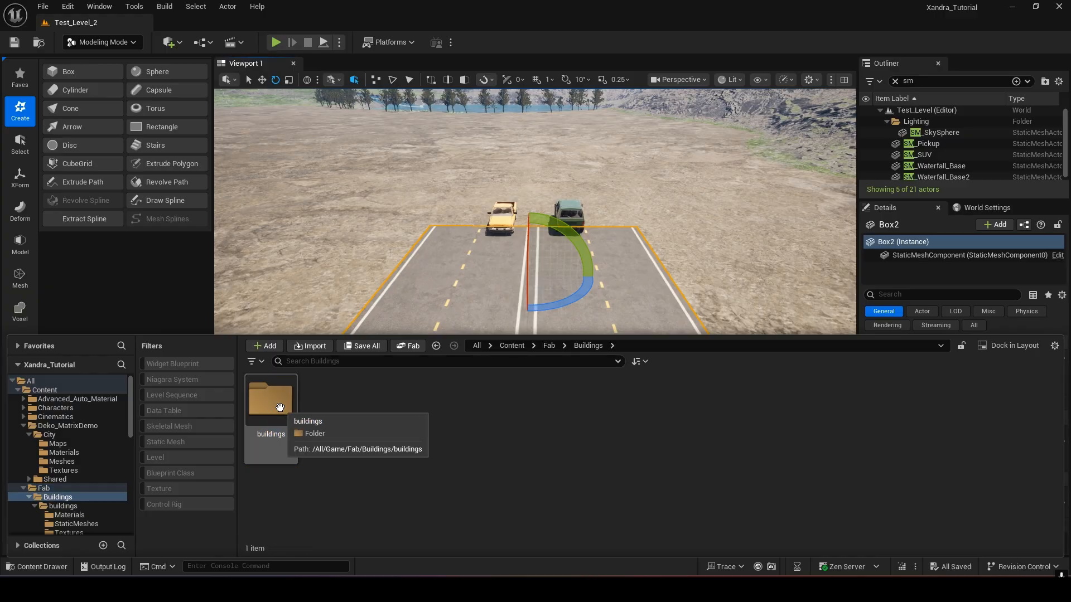
double_click(275, 405)
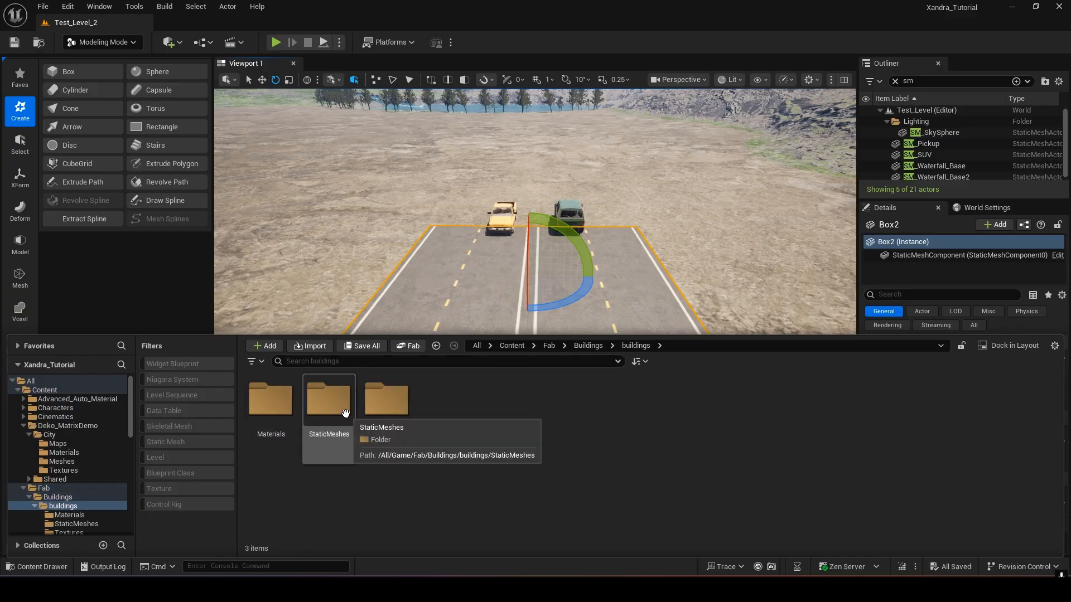
click(283, 435)
double_click(283, 436)
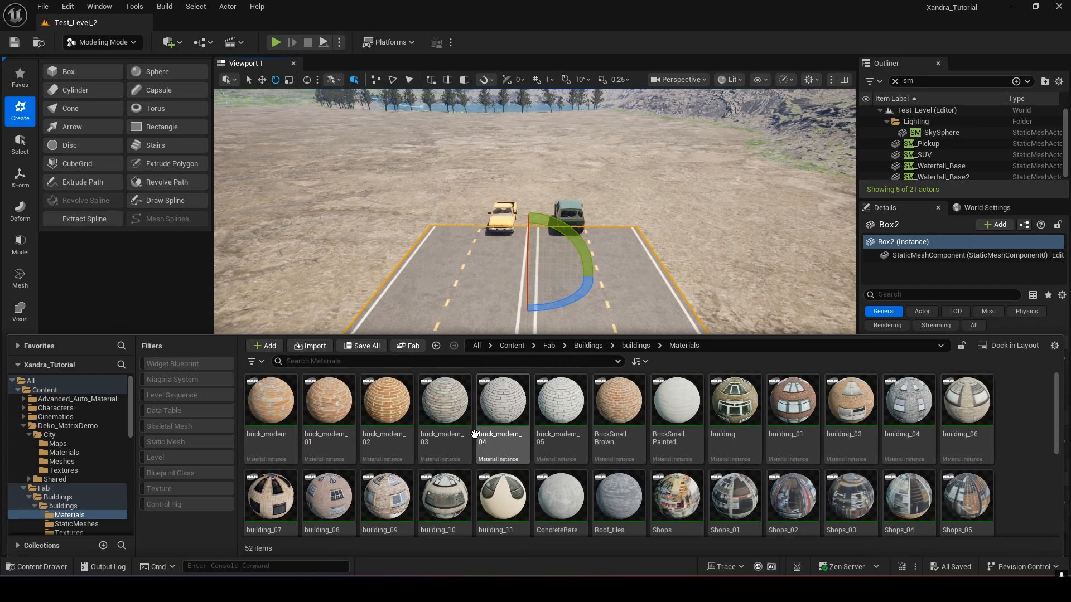
Step: Open the StaticMeshes folder of the Modular_Concrete_Median_Kit within Fab's Megascans 3D assets
click(550, 346)
click(329, 402)
double_click(332, 409)
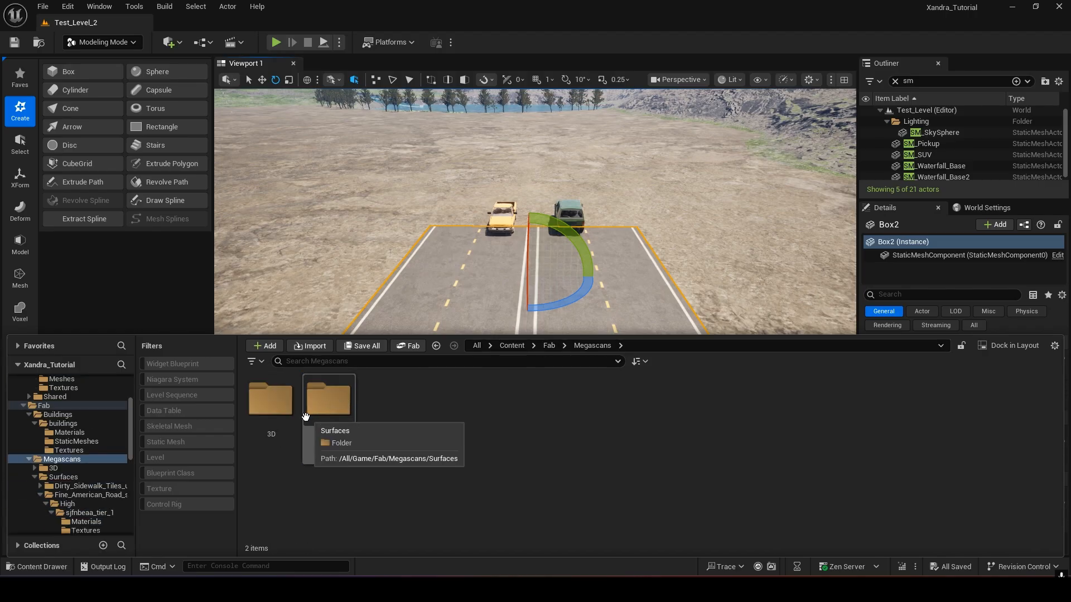
click(282, 413)
double_click(285, 416)
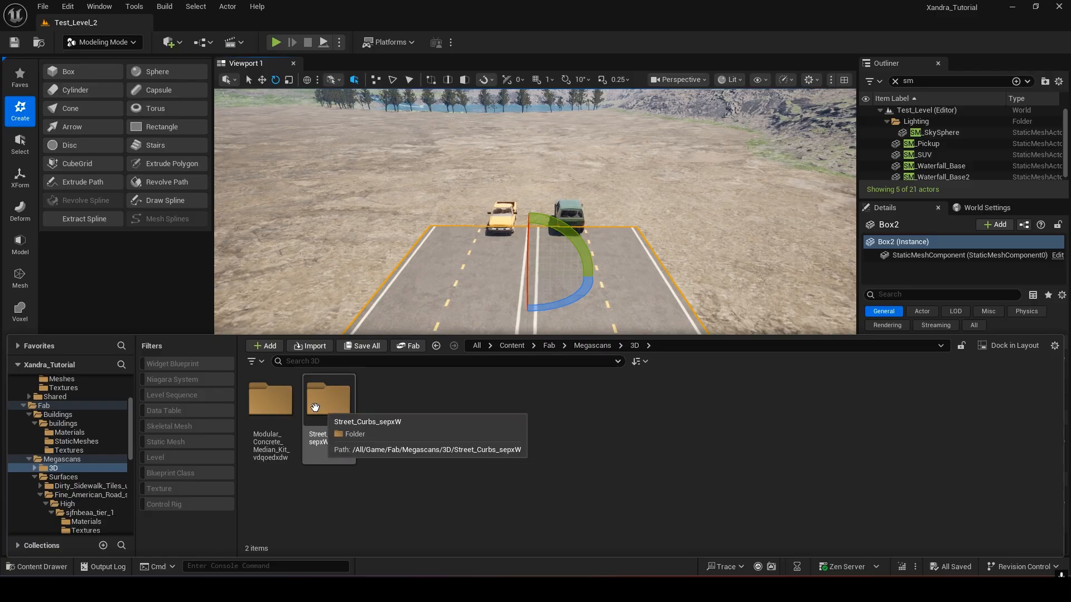
click(286, 426)
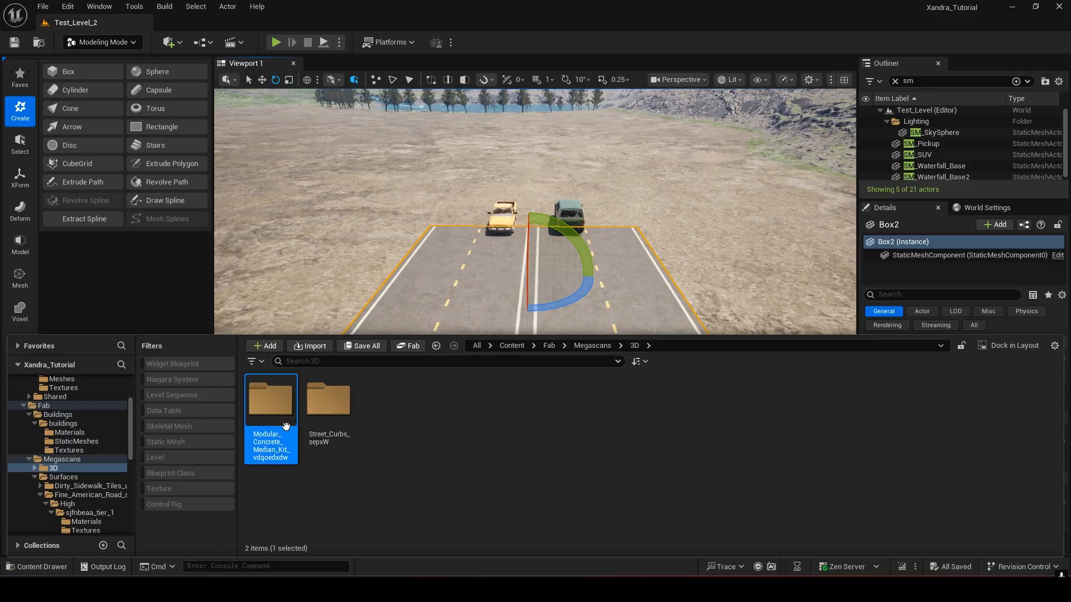
double_click(285, 426)
double_click(286, 426)
double_click(286, 426)
click(329, 402)
double_click(328, 403)
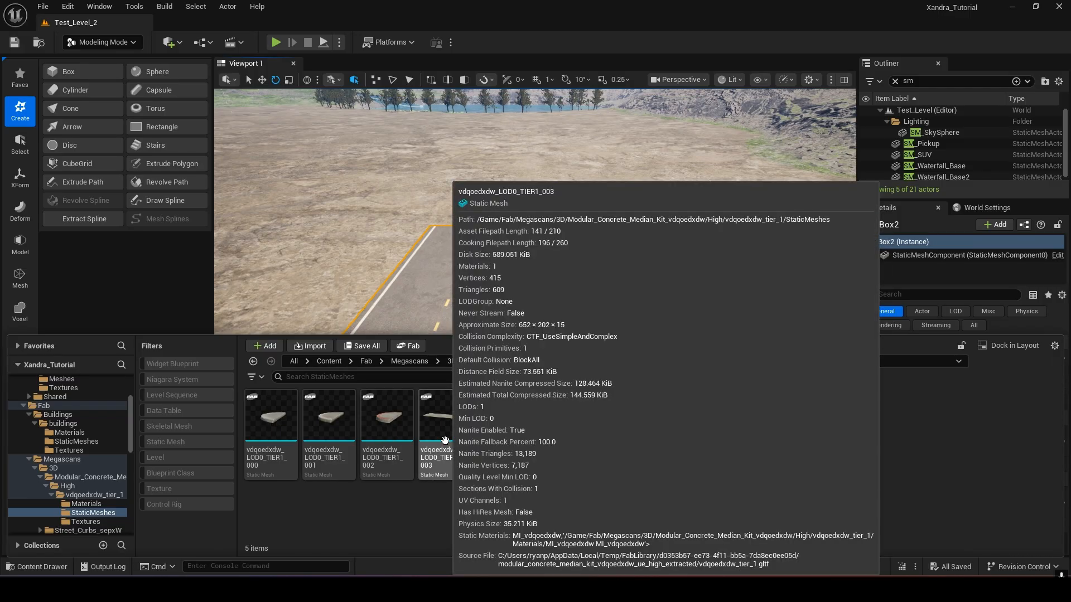
Step: Place the vdqoedxdw_LOD0_TIER1_003 concrete median mesh on the road
drag(444, 440, 471, 334)
right_drag(641, 439, 630, 482)
key(w)
key(s)
key(w)
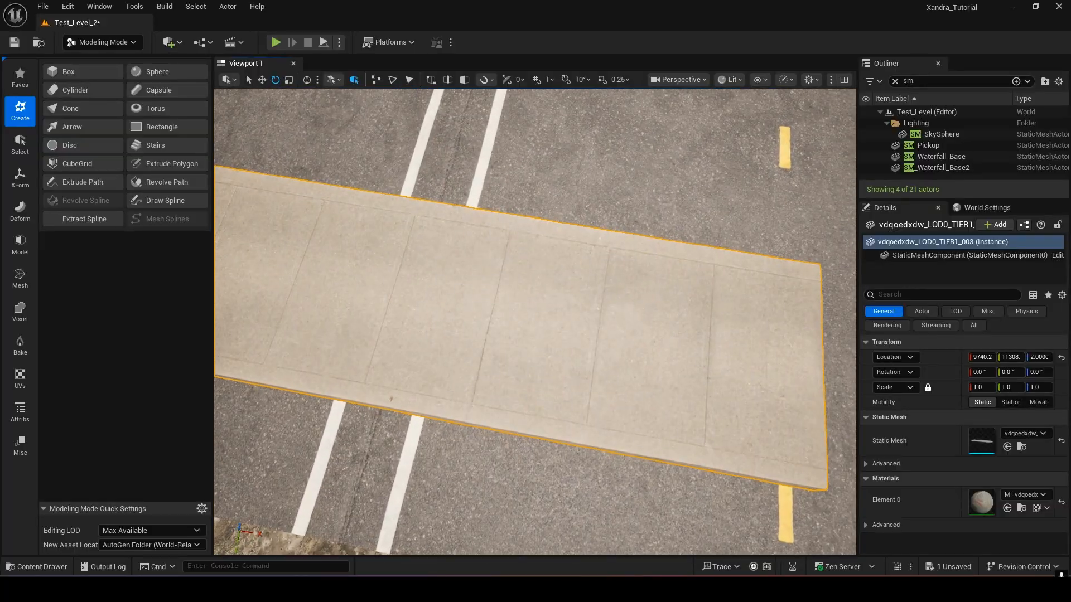
Step: Inspect the placed median slab lying across the lanes, from close up out to the full road width
click(52, 562)
drag(530, 252, 375, 92)
key(s)
mouse_move(435, 179)
right_down()
mouse_move(435, 167)
mouse_move(463, 168)
mouse_move(497, 145)
mouse_move(497, 189)
mouse_move(424, 189)
mouse_move(425, 202)
mouse_move(440, 184)
right_up()
key(w)
key(s)
key(s)
key(d)
key(w)
key(w)
key(s)
right_drag(414, 219, 414, 219)
key(Delete)
click(507, 359)
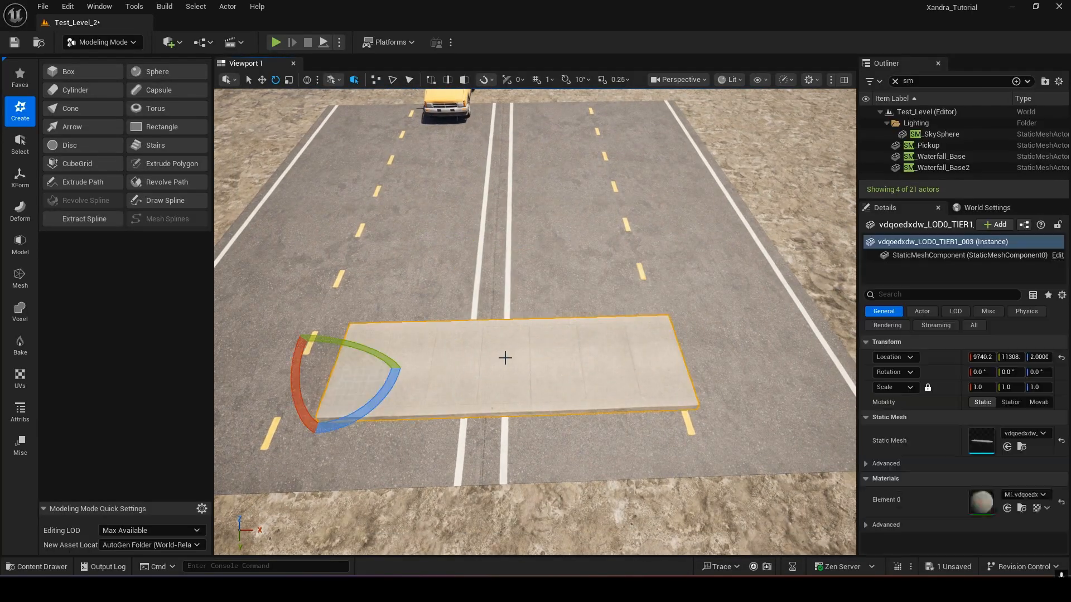
Step: Rotate the median slab to about -90° around the vertical axis, parallel to the lanes
drag(358, 415, 375, 313)
key(ctrl+z)
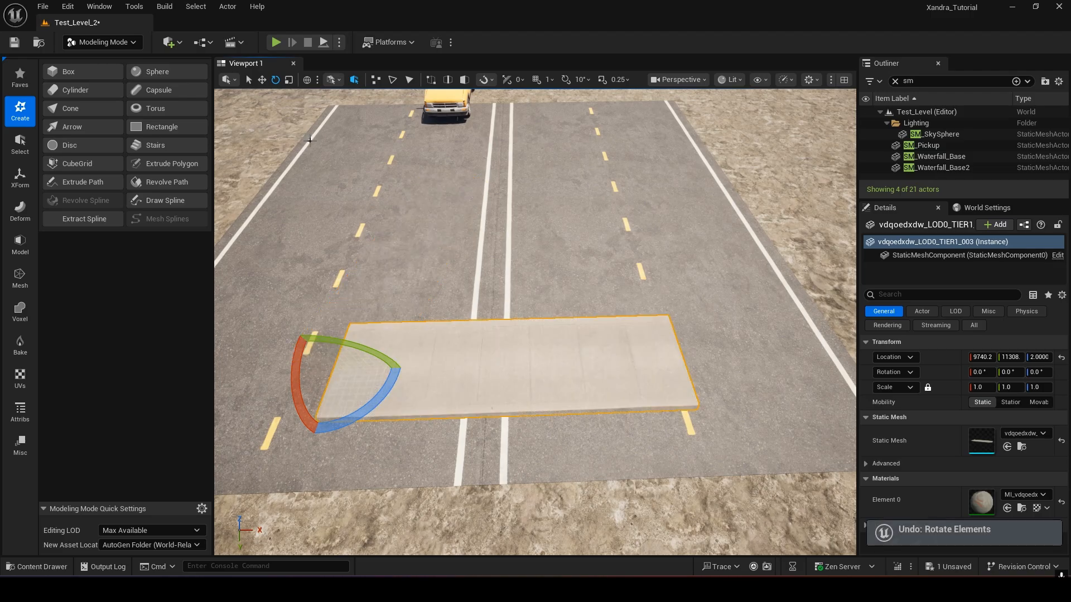
click(564, 81)
drag(350, 415, 351, 321)
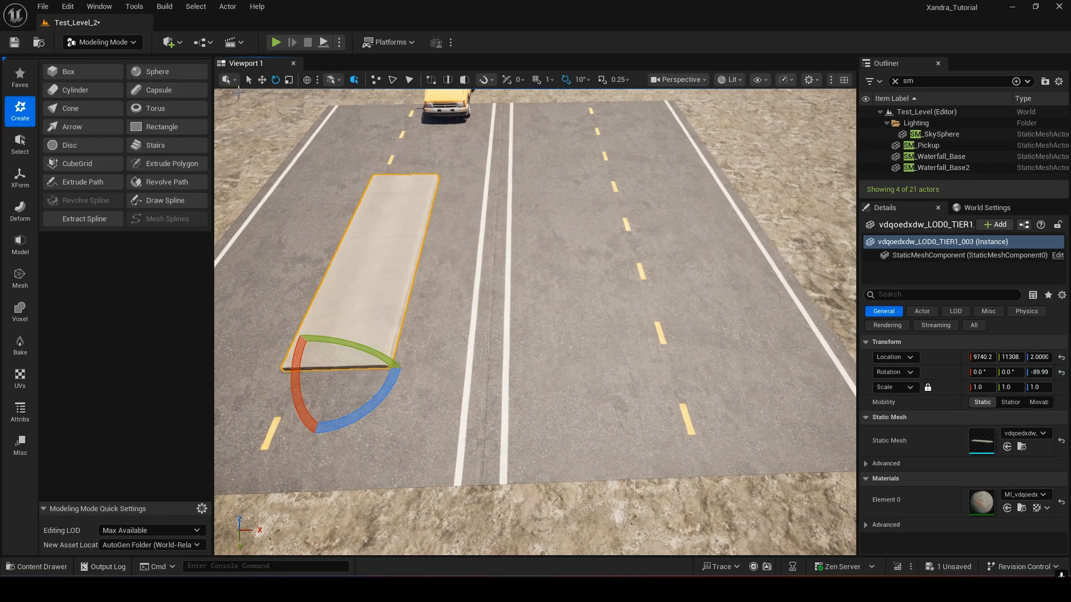
Step: Move the median slab onto the road's double centre lines, with its end flush with the road's near edge
click(262, 84)
mouse_move(367, 373)
mouse_down()
mouse_move(526, 380)
mouse_move(519, 390)
mouse_move(379, 379)
mouse_up()
right_drag(536, 322, 595, 266)
drag(721, 358, 453, 407)
right_drag(418, 424, 642, 376)
right_drag(536, 334, 363, 407)
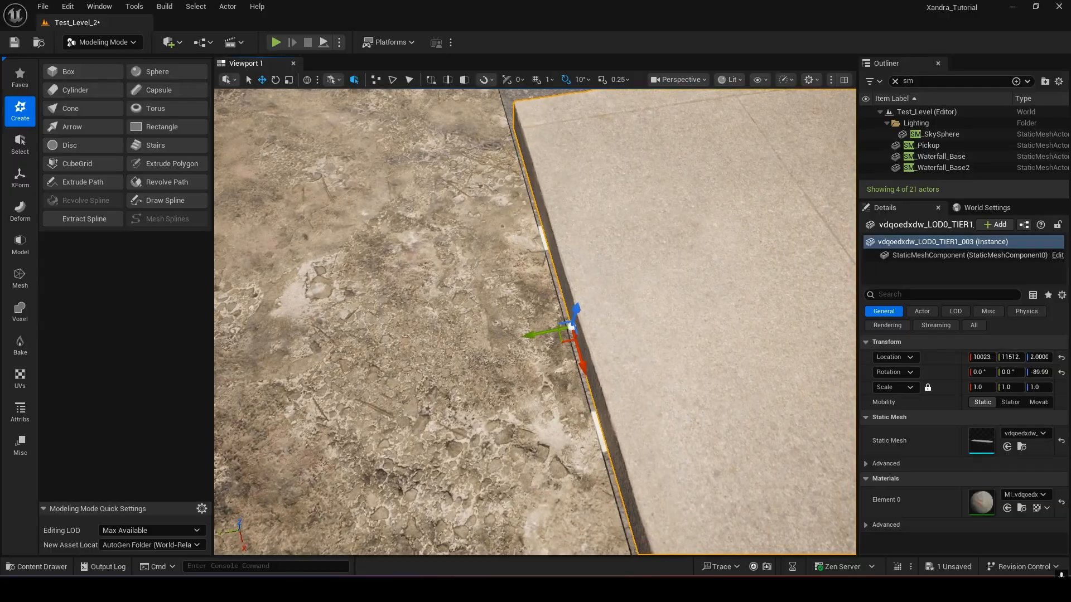
drag(534, 334, 528, 335)
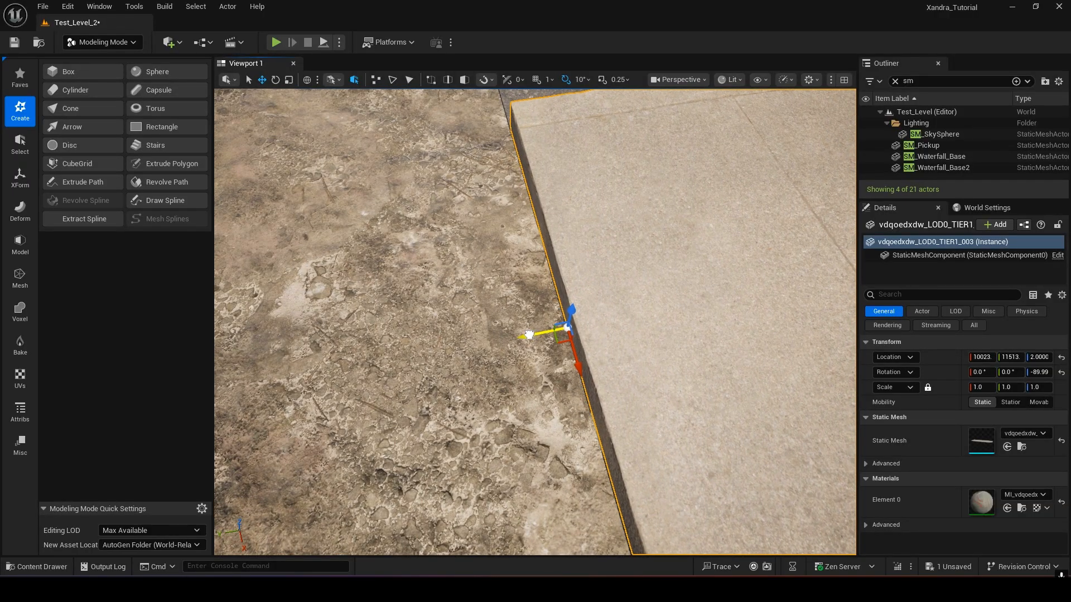
Step: Stretch the median slab along the road to an X scale of about 2.15, reaching the far edge
right_drag(489, 350, 741, 446)
key(a)
key(w)
key(d)
key(a)
key(s)
key(d)
right_drag(496, 317, 641, 317)
key(s)
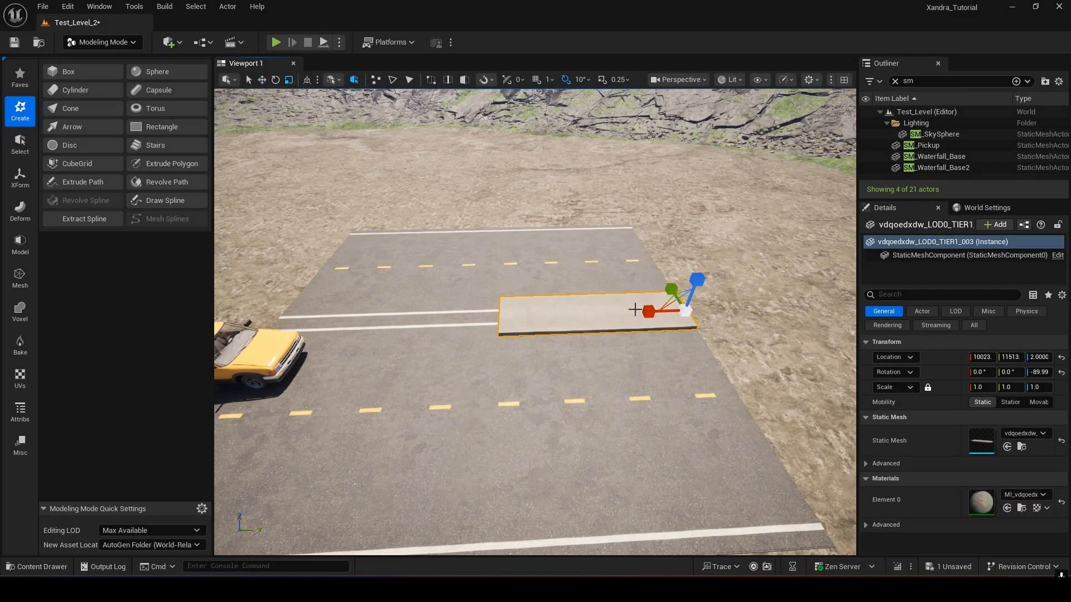
key(a)
right_drag(634, 313, 781, 246)
right_drag(536, 321, 507, 334)
drag(375, 145, 384, 155)
right_drag(406, 180, 443, 215)
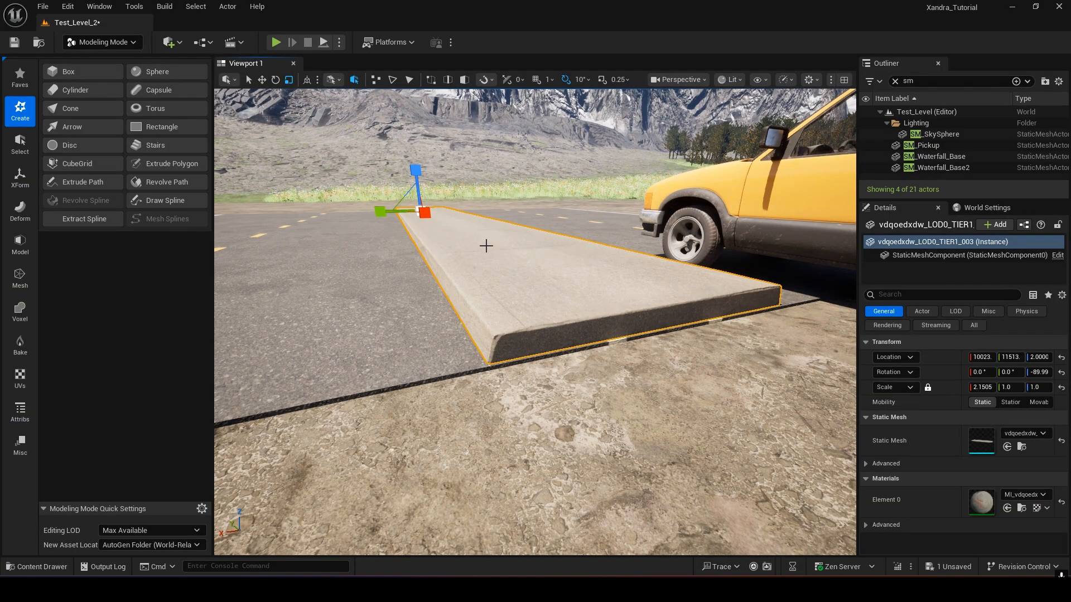
drag(427, 215, 428, 215)
right_drag(614, 295, 786, 337)
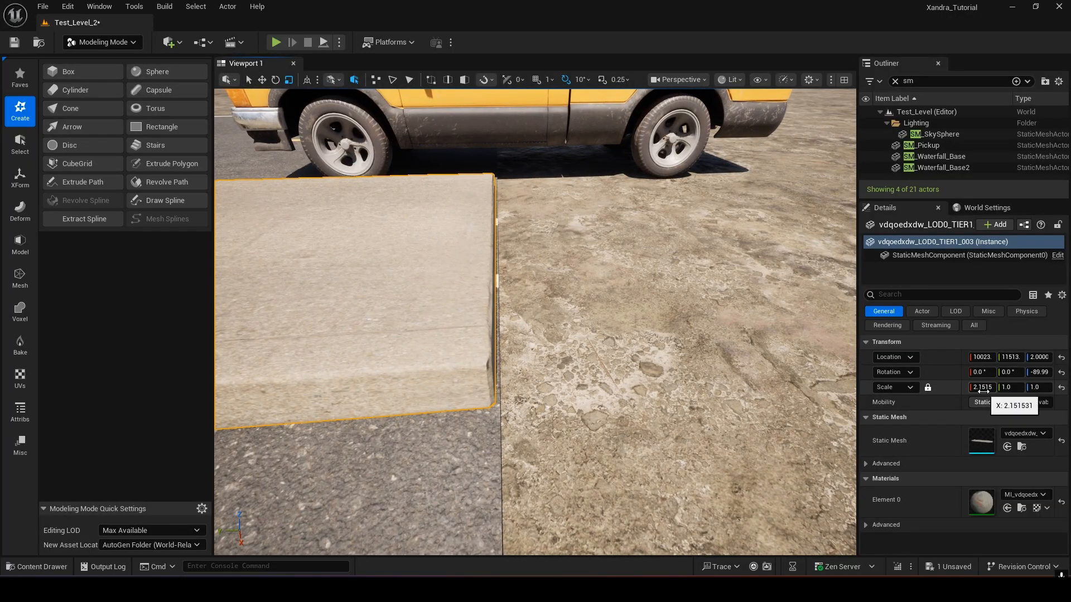
Step: Fine-tune the median slab's X scale to 2.154 to match the road's far edge
drag(982, 387, 983, 387)
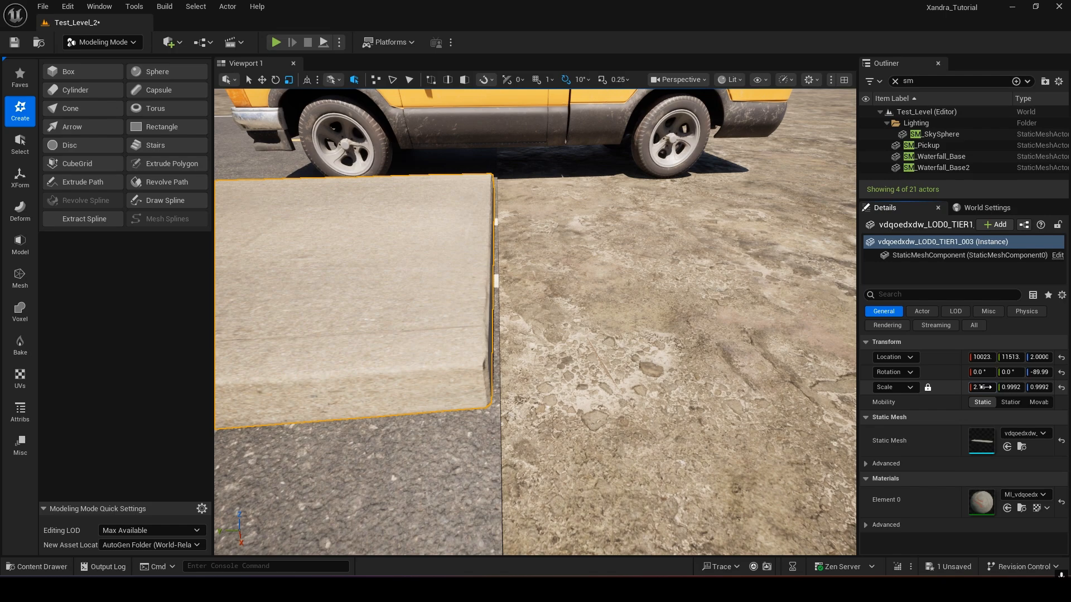
drag(983, 387, 985, 387)
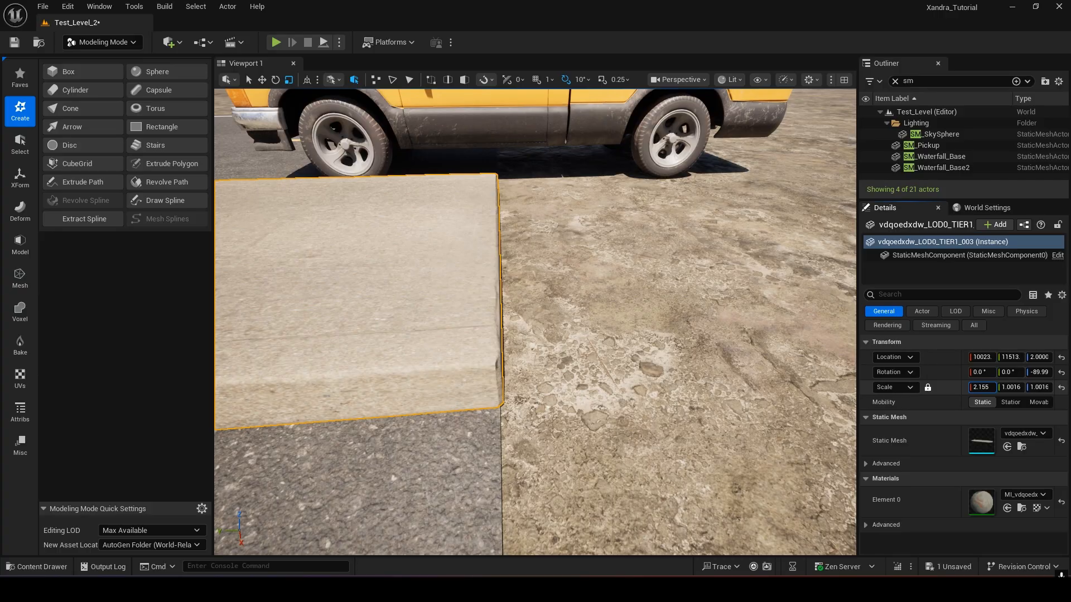
click(986, 389)
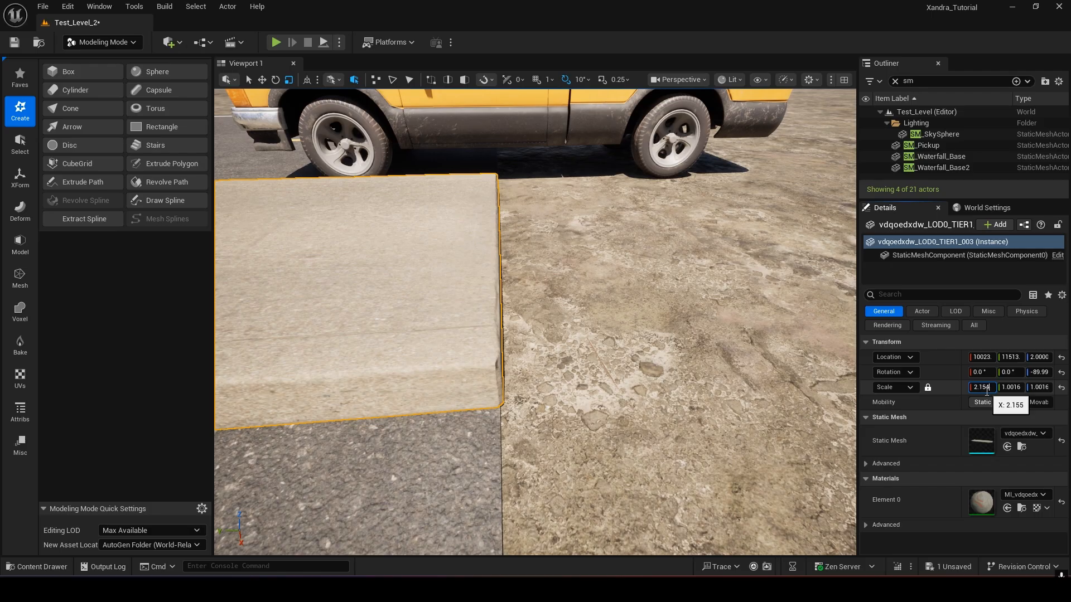
key(Return)
Step: Narrow the median slab to a Y scale of about 0.53 and raise its Z scale to about 1.67
right_drag(664, 321, 862, 414)
right_drag(789, 433, 715, 451)
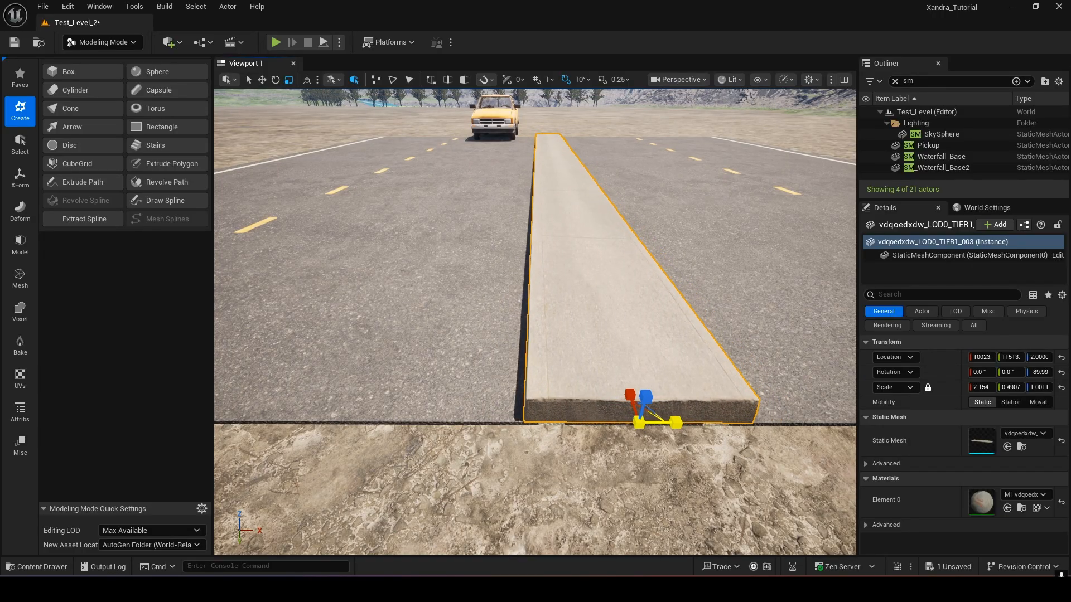
key(s)
right_drag(658, 418, 451, 318)
key(w)
key(d)
key(w)
key(a)
key(w)
key(s)
key(d)
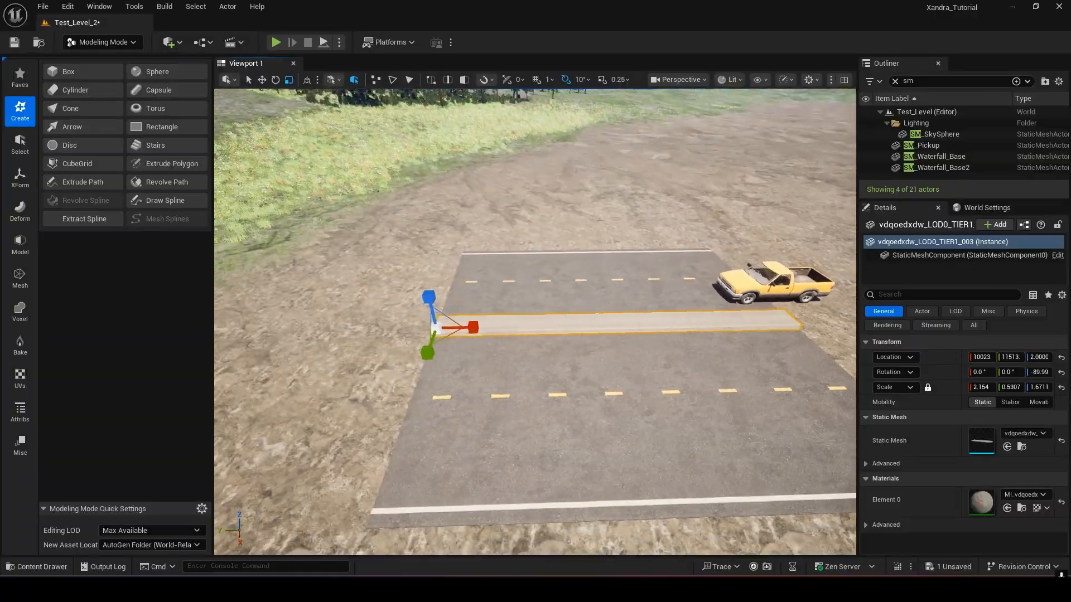
right_drag(490, 363, 523, 350)
right_drag(658, 331, 833, 310)
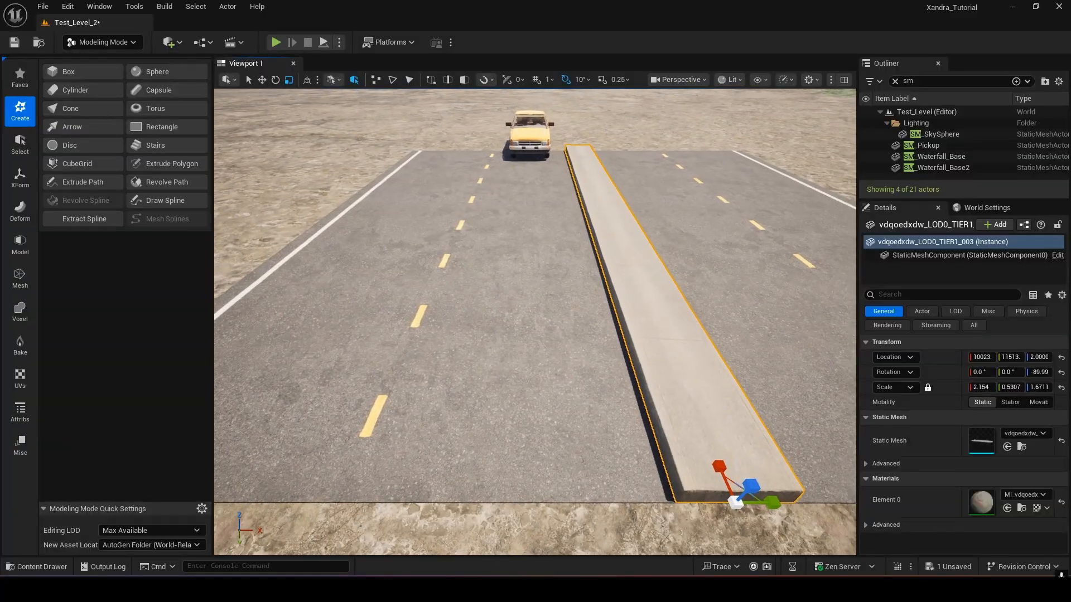
Step: Duplicate the median slab and move the copy to the road's right edge
right_drag(407, 413, 540, 344)
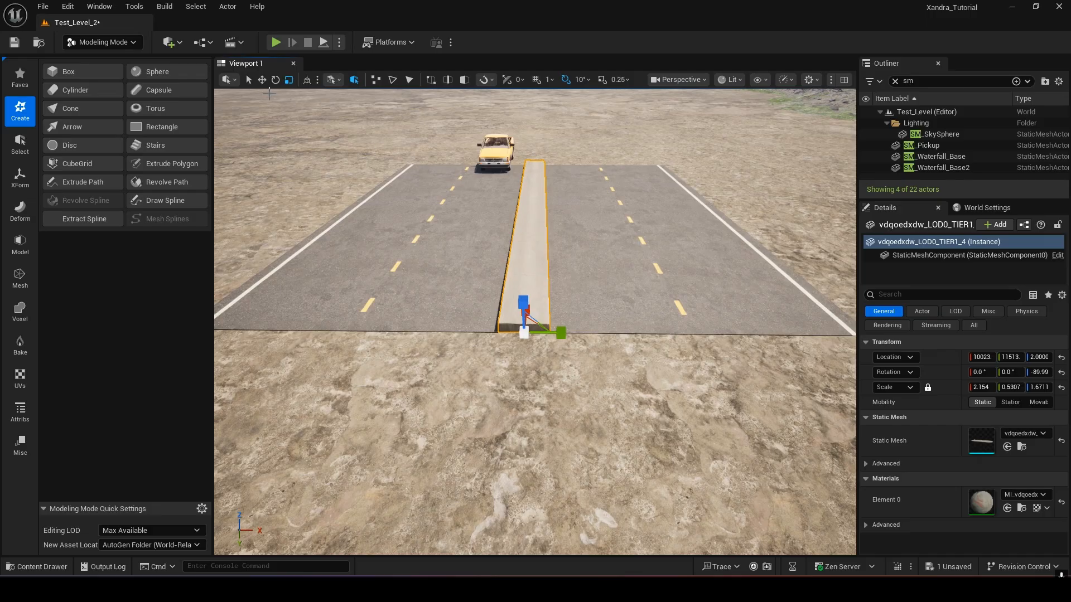
click(263, 80)
alt+drag(568, 332, 792, 334)
right_drag(501, 408, 501, 408)
drag(462, 386, 746, 380)
right_drag(675, 380, 675, 380)
Step: Widen the right-edge copy to a Y scale of about 0.68 and slide it against the white edge line
key(w)
right_drag(648, 322, 634, 304)
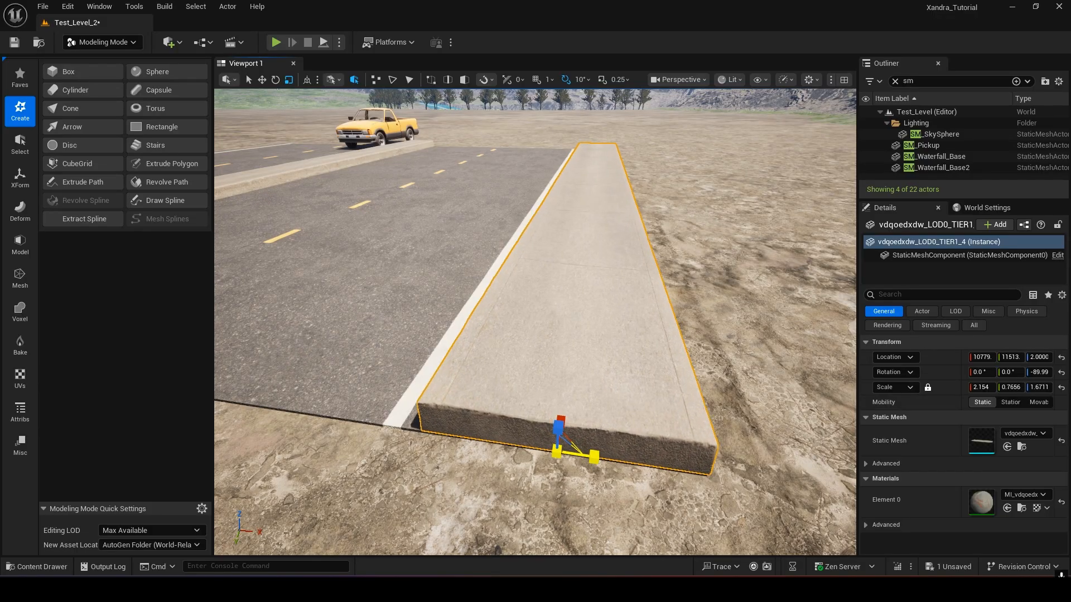
key(f)
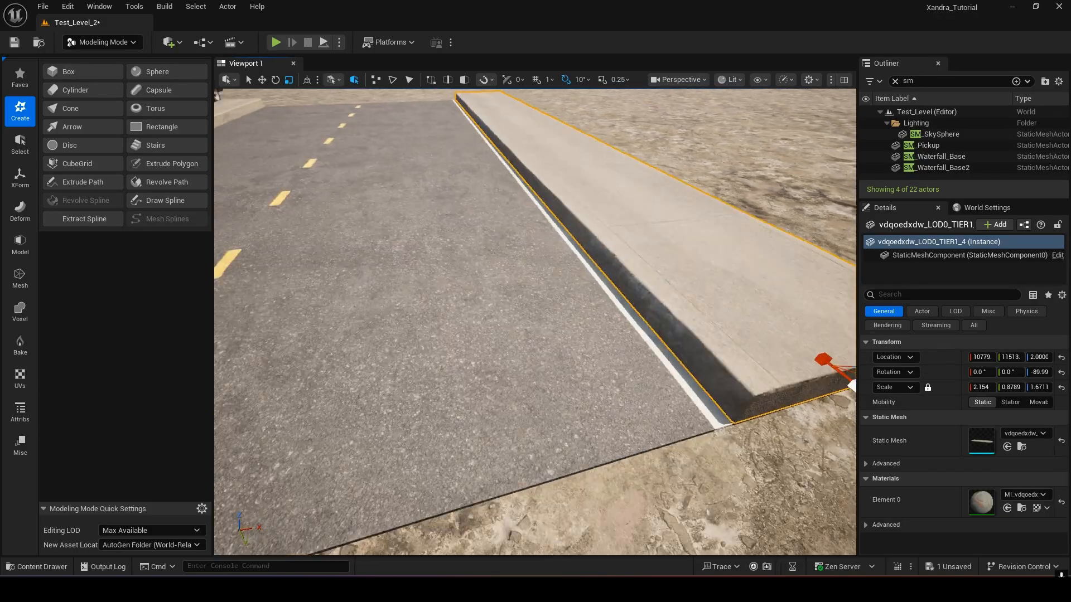
key(w)
right_drag(535, 322, 643, 348)
key(w)
key(a)
key(s)
key(d)
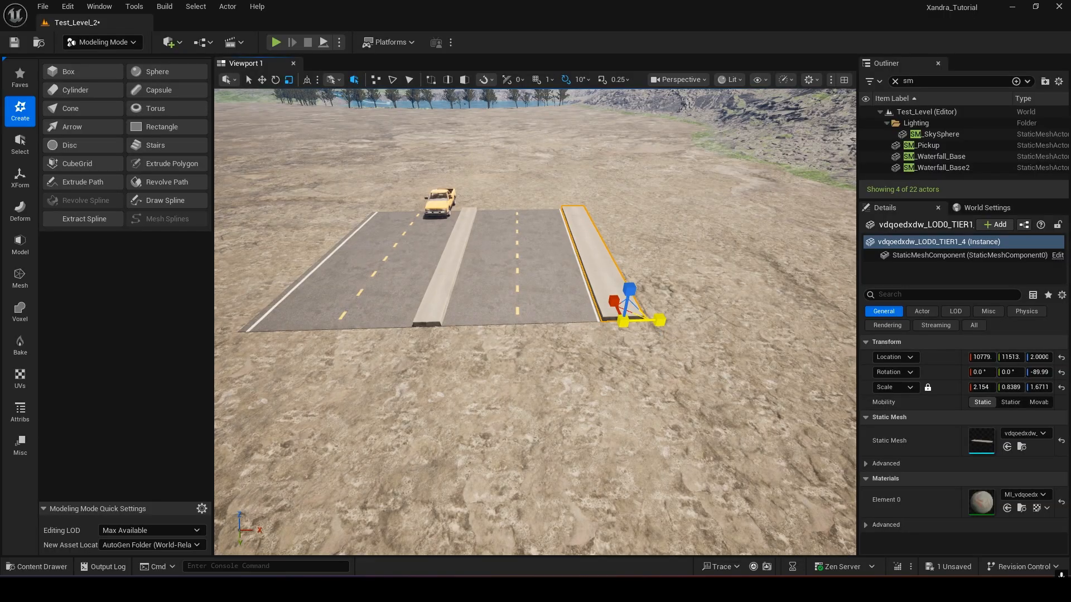
right_drag(642, 320, 659, 344)
key(w)
key(s)
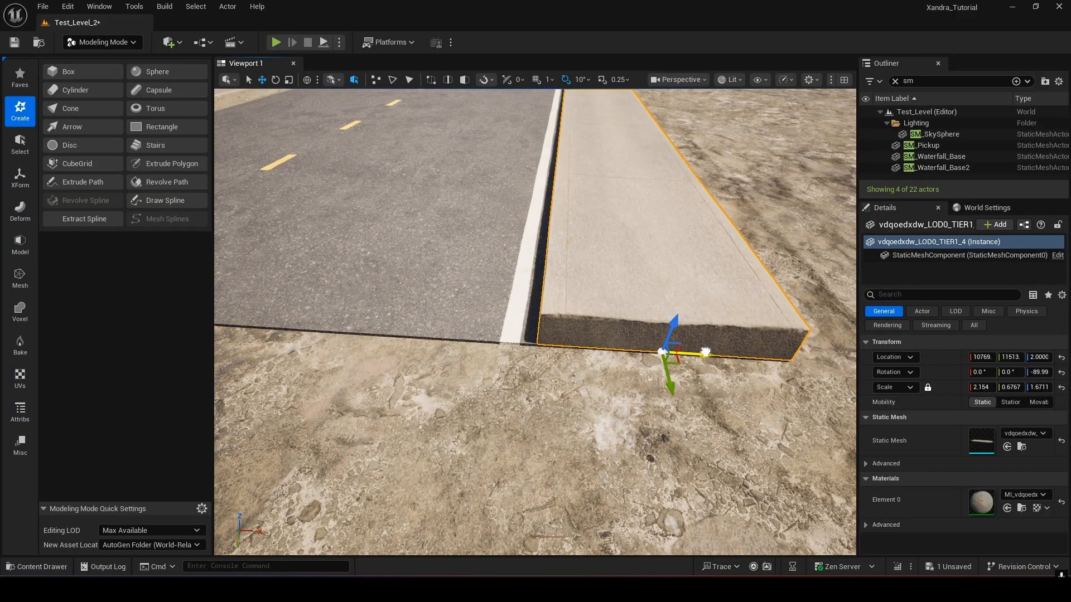
drag(685, 343, 690, 344)
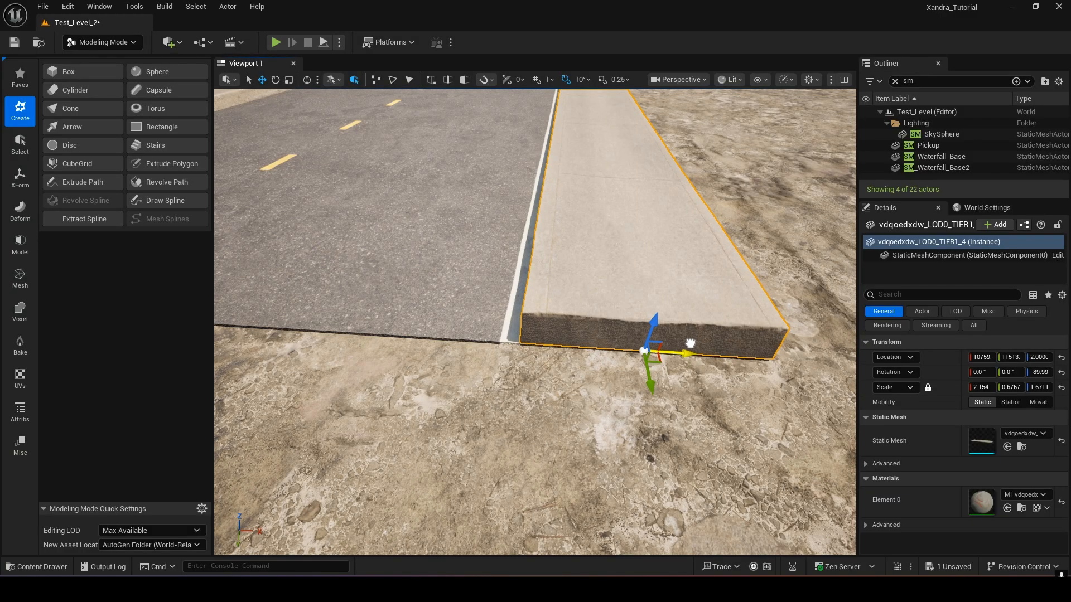
Step: Duplicate the right-edge sidewalk slab and align the copy along the road's left white edge line
key(s)
mouse_move(618, 354)
right_down()
mouse_move(575, 348)
mouse_move(614, 356)
right_up()
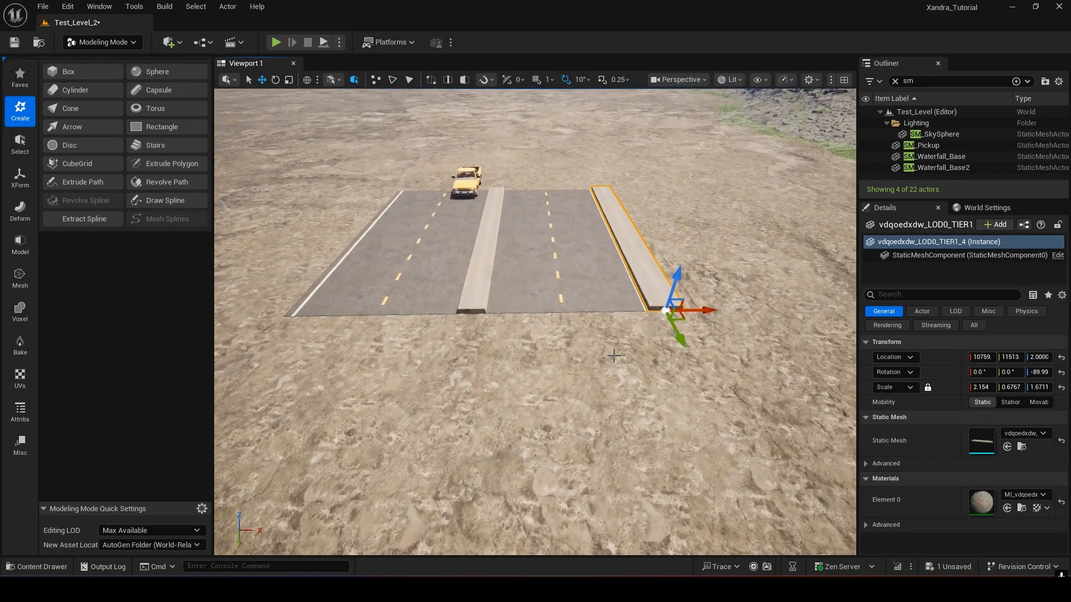
drag(716, 311, 326, 320)
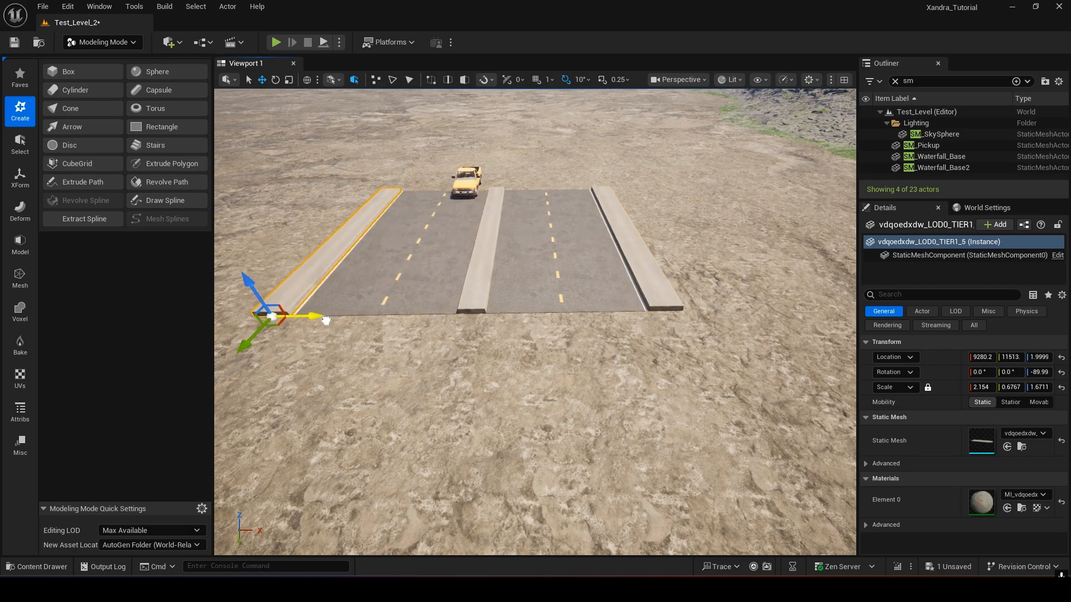
right_drag(424, 381, 373, 367)
key(w)
key(w)
key(s)
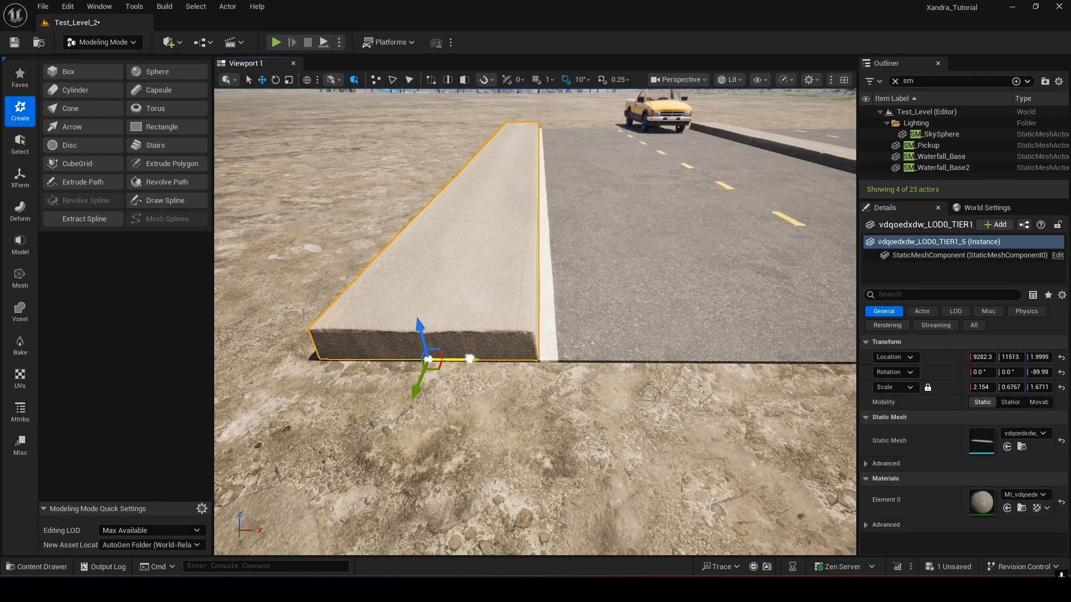
Step: Examine the road with its median and both sidewalk slabs from several angles and from above
key(s)
key(d)
right_drag(470, 359, 578, 265)
key(w)
key(a)
key(d)
key(s)
key(s)
key(w)
key(d)
key(a)
key(w)
key(s)
key(s)
key(w)
key(d)
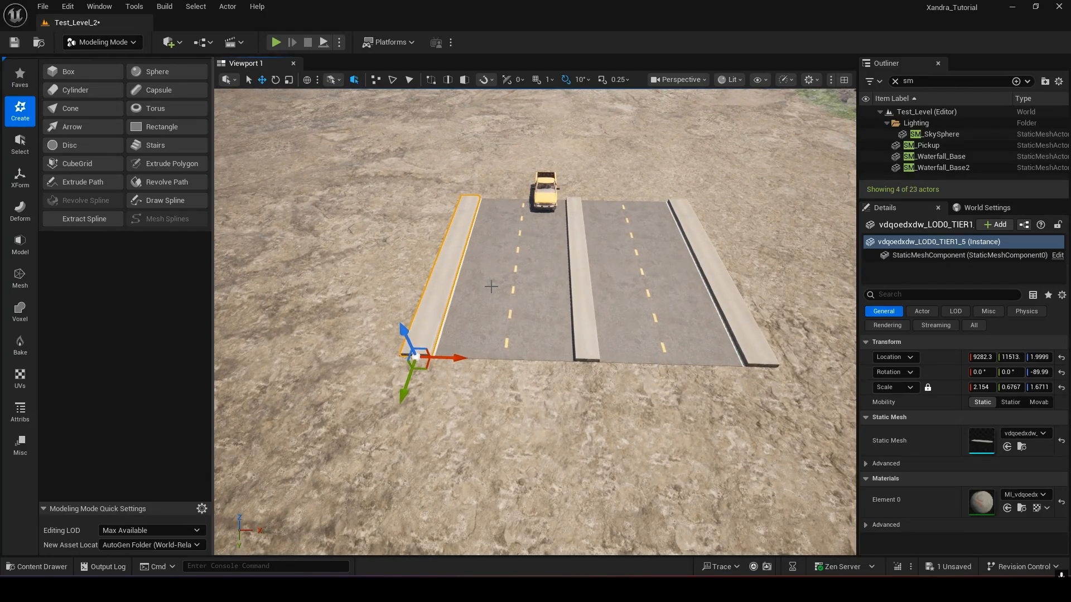
Step: Select the road mesh together with the median and both sidewalk slabs
ctrl+click(490, 287)
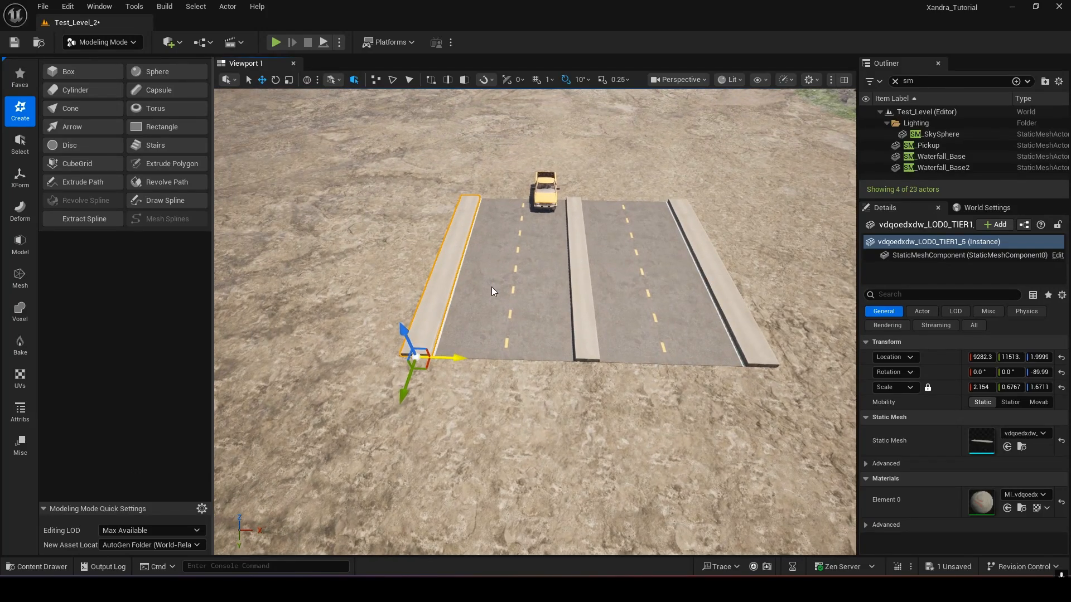
ctrl+click(594, 350)
ctrl+click(754, 342)
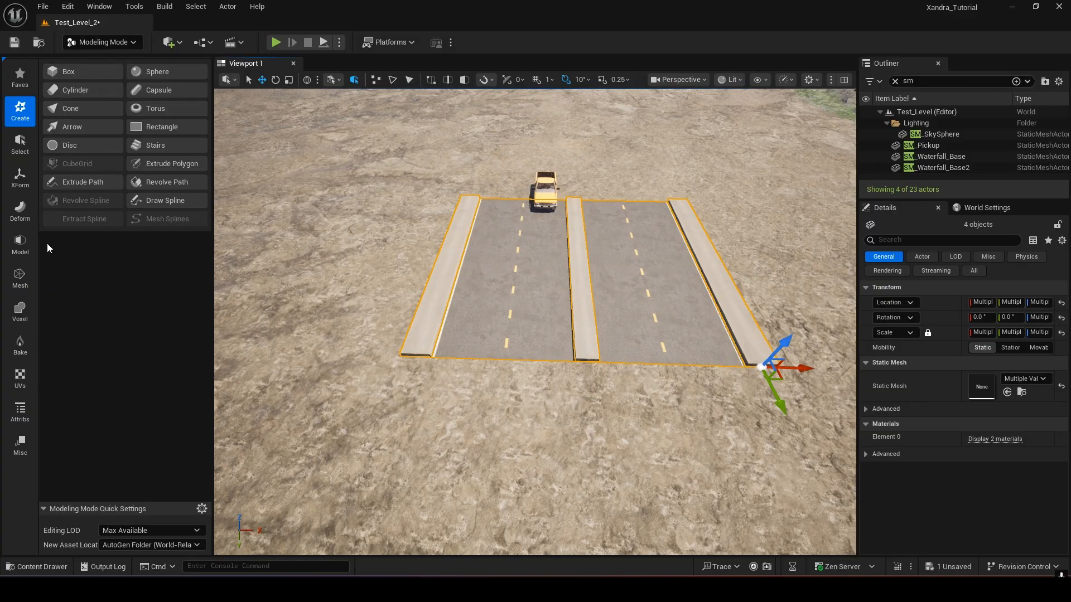
click(18, 248)
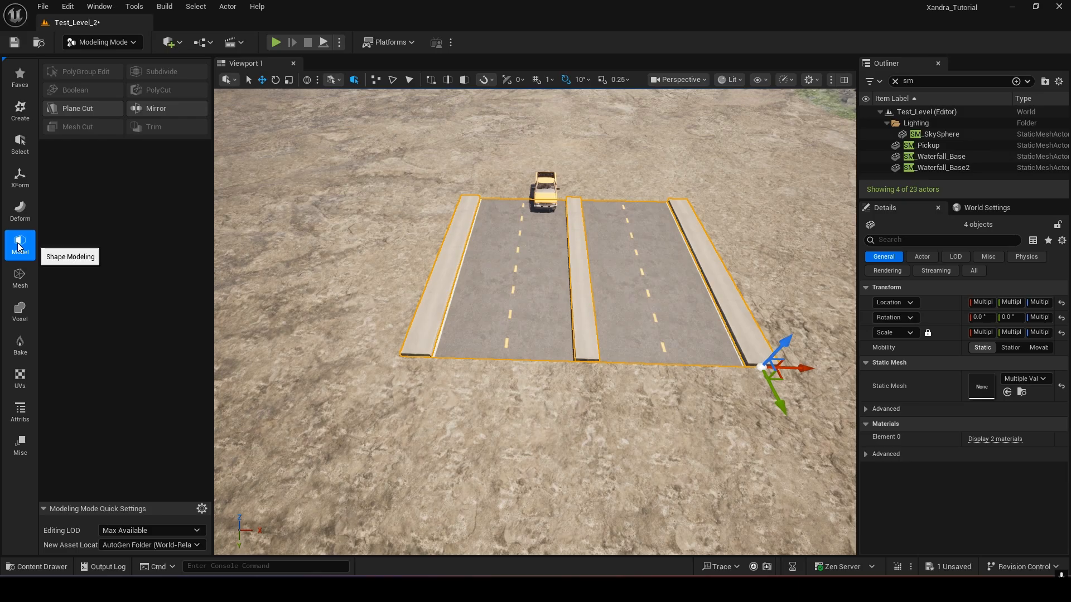
click(31, 278)
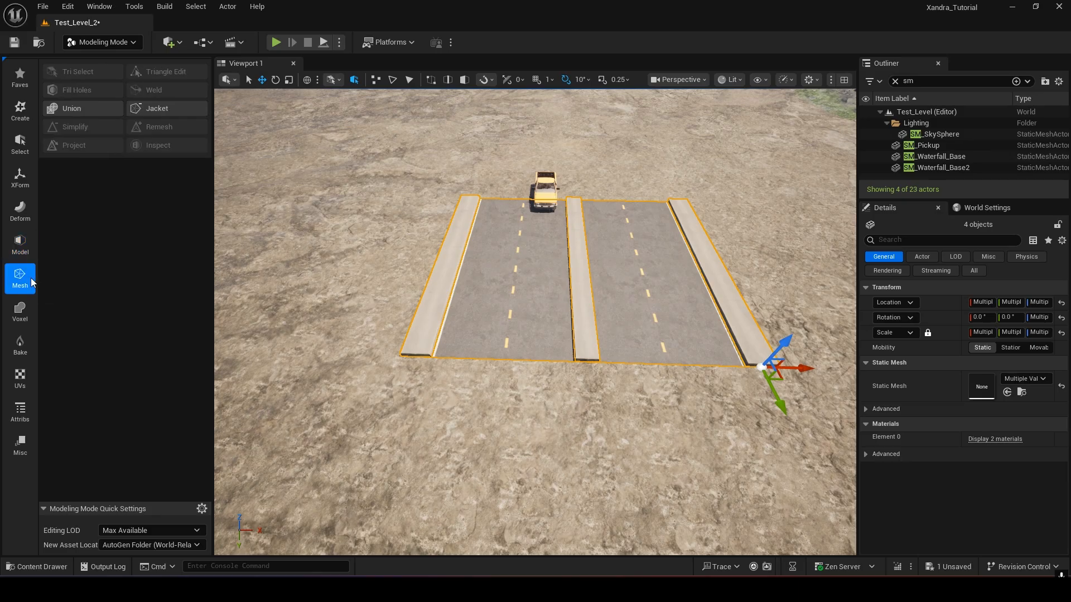
click(75, 112)
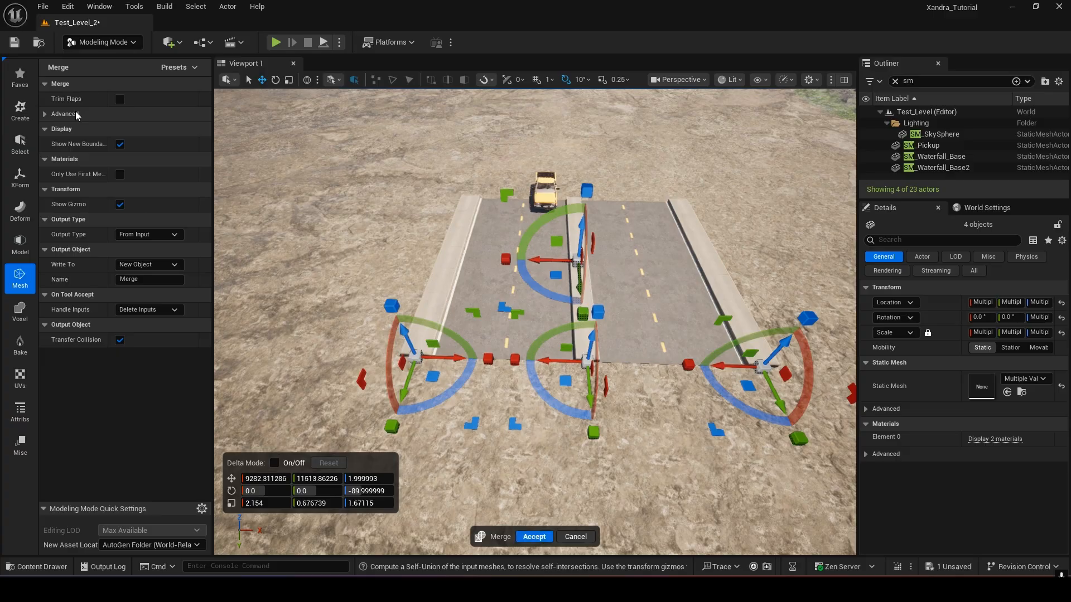
mouse_move(649, 212)
right_down()
mouse_move(683, 204)
mouse_move(684, 112)
mouse_move(695, 215)
mouse_move(645, 209)
right_up()
key(w)
key(s)
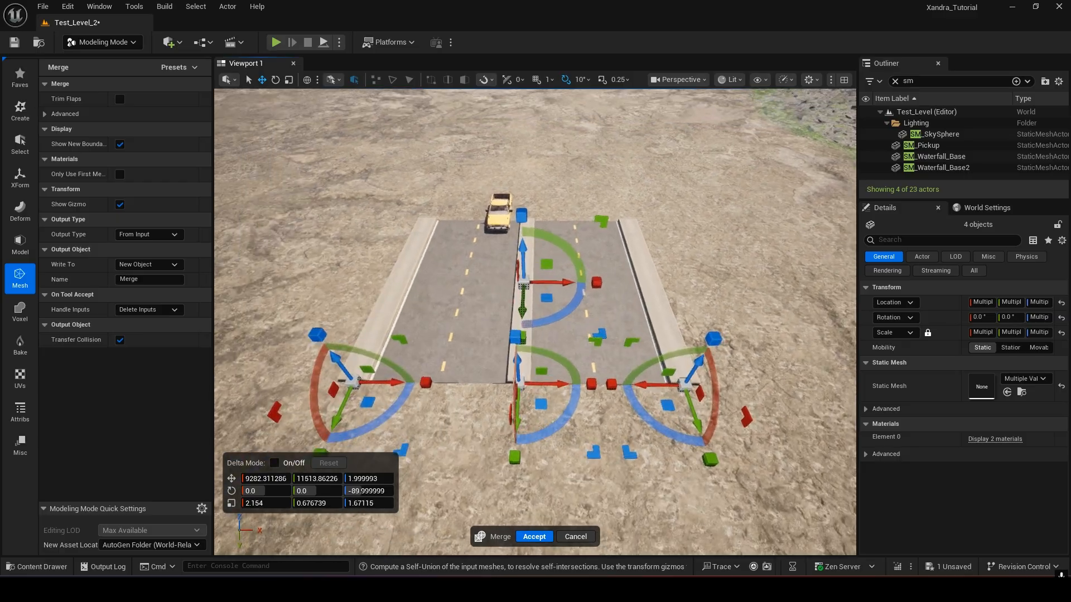
click(575, 536)
Step: Assign the sidewalk material MI_ugxjcdpn to the sidewalk slab along the road's left edge
click(385, 324)
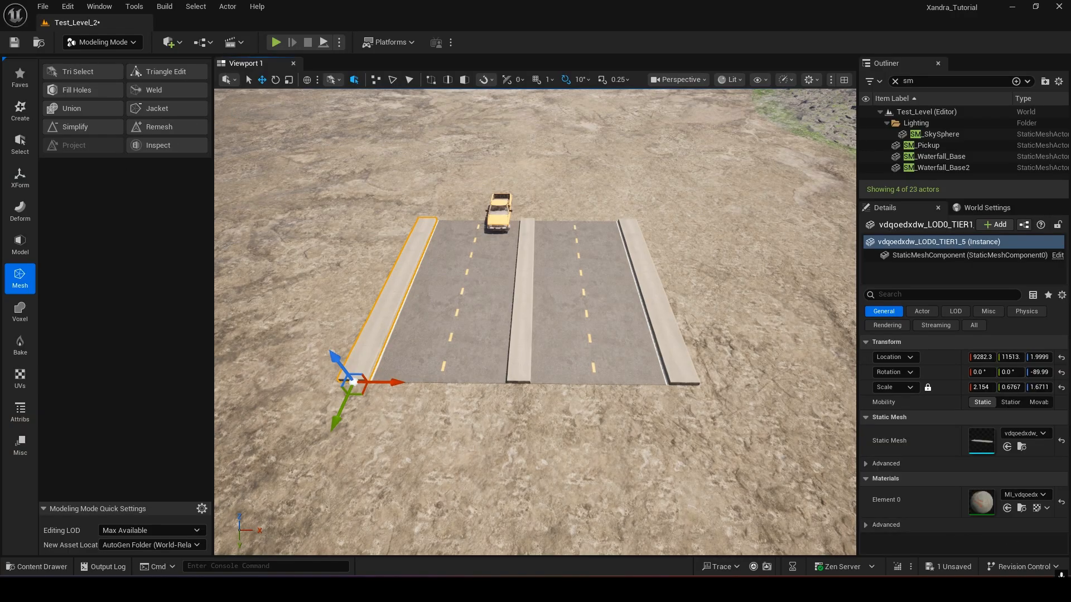
click(1028, 493)
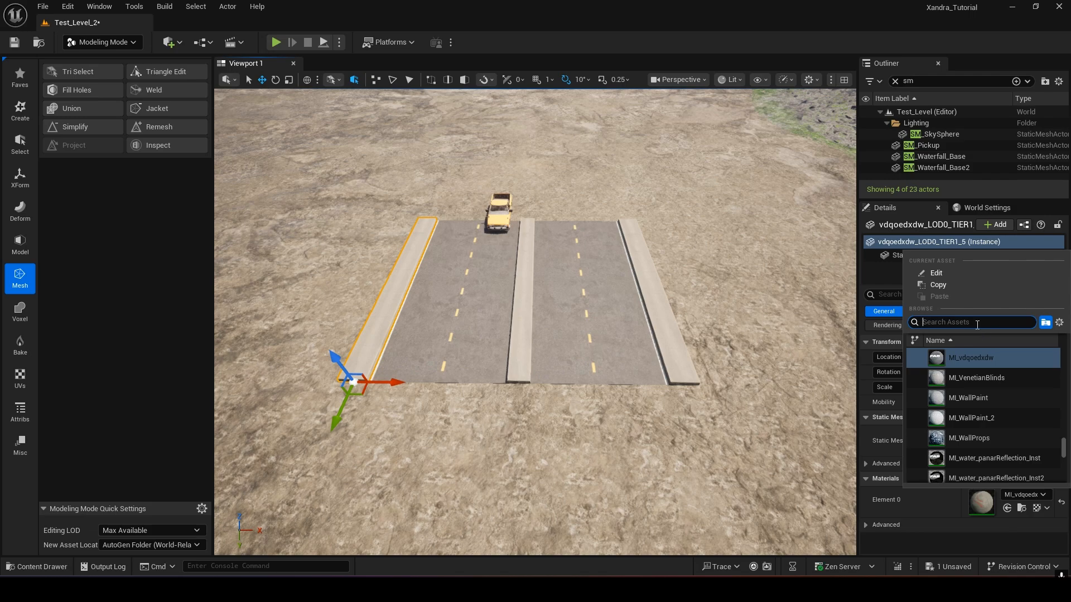
text(sidewalk)
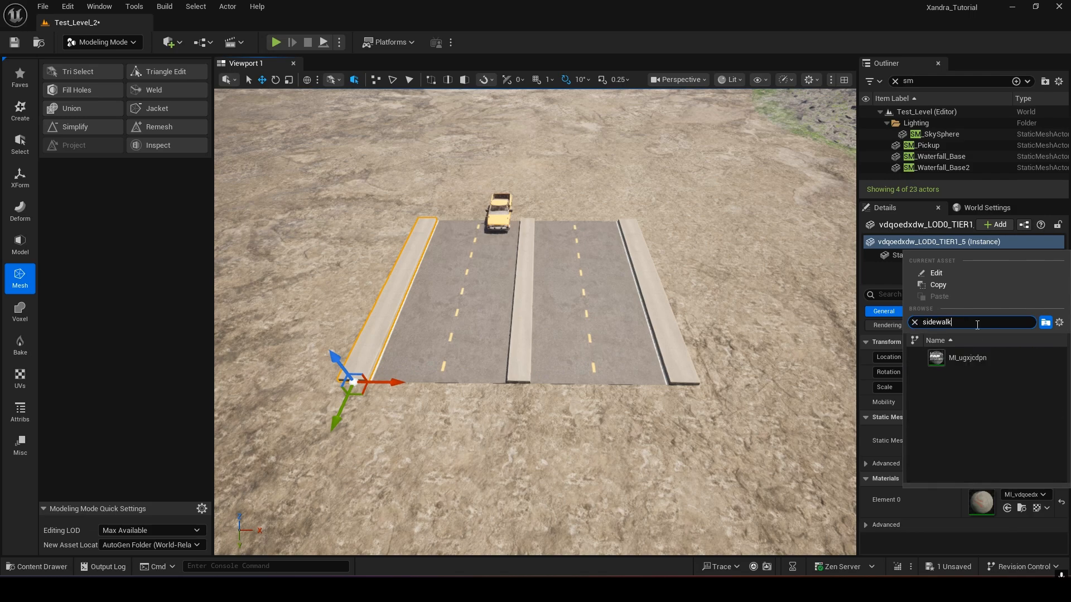
click(941, 354)
Step: Examine the left-edge slab's surface material up close from several angles
key(f)
right_drag(535, 321, 591, 262)
right_drag(534, 301, 535, 373)
right_drag(534, 322, 535, 322)
key(w)
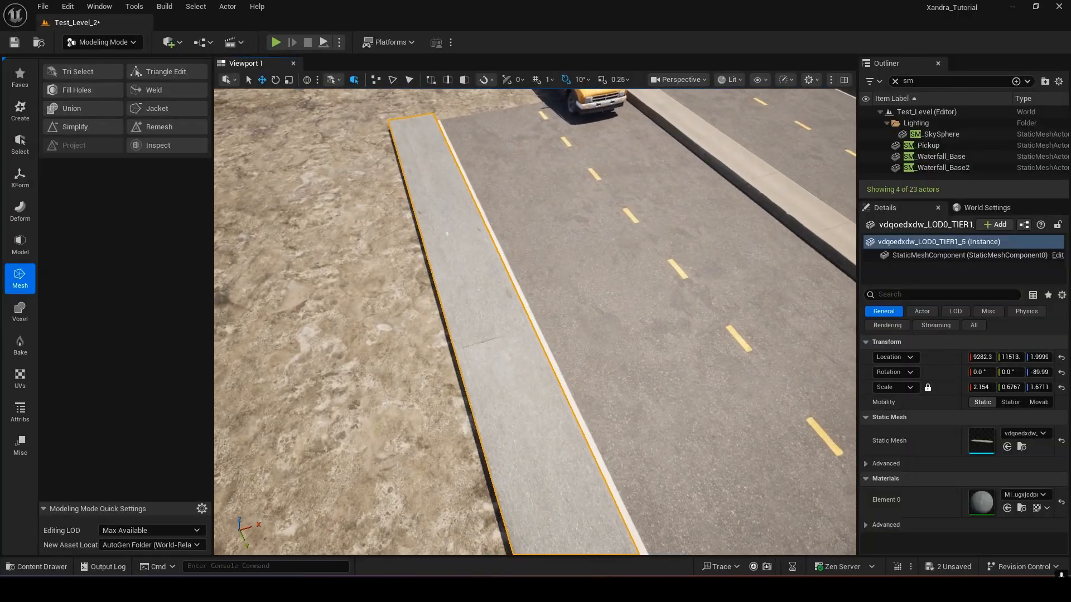
key(s)
right_drag(609, 363, 410, 480)
key(w)
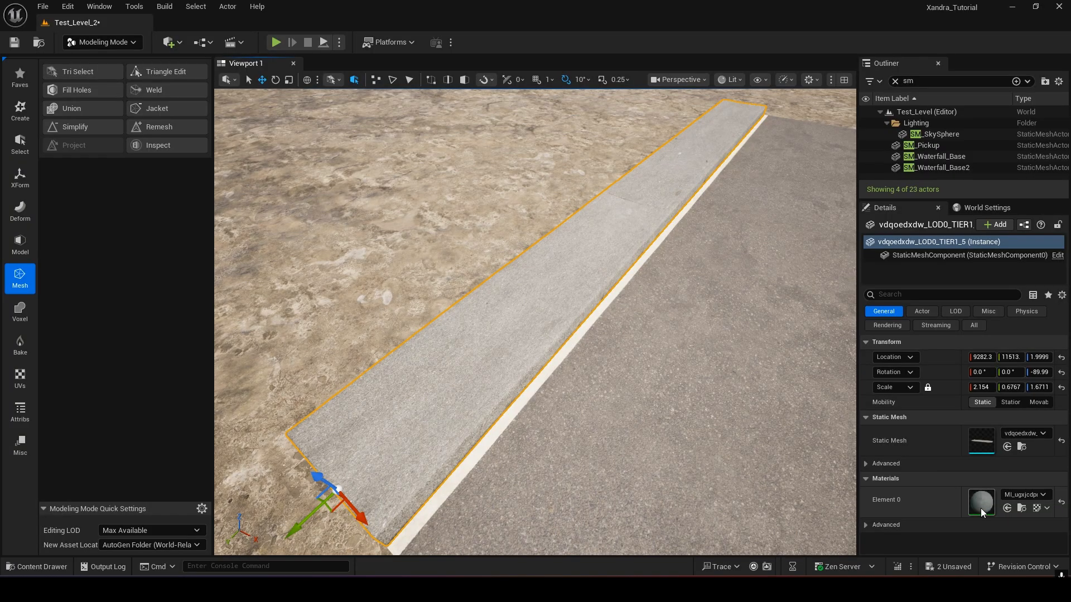
Step: Apply the material from the Dirty_Sidewalk_Tiles_ugxjcdpn Megascans surface folder to the left-edge slab's Element 0 material slot
click(37, 568)
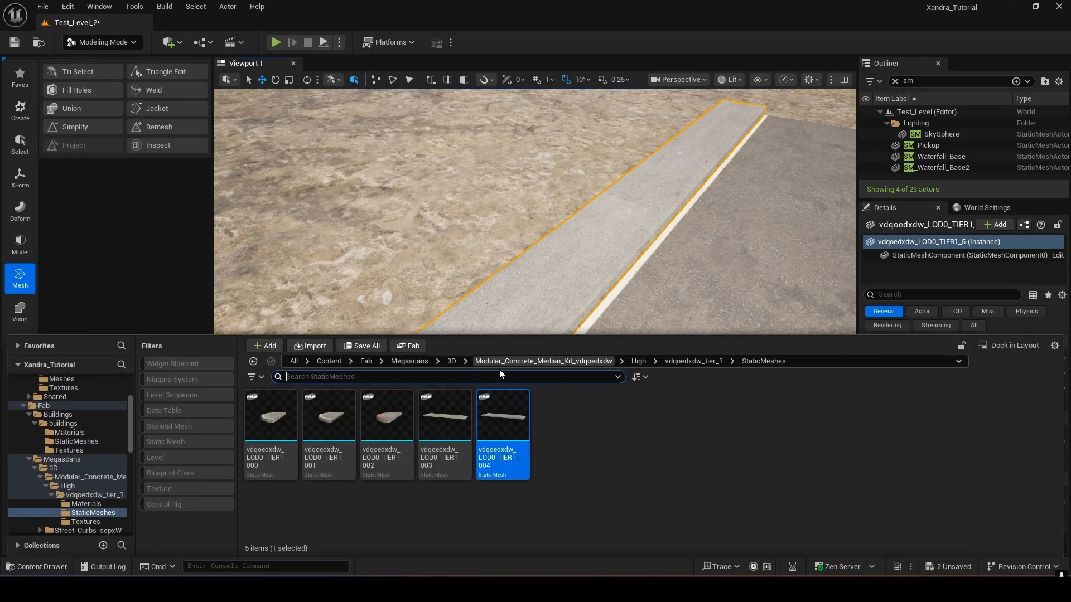
click(451, 361)
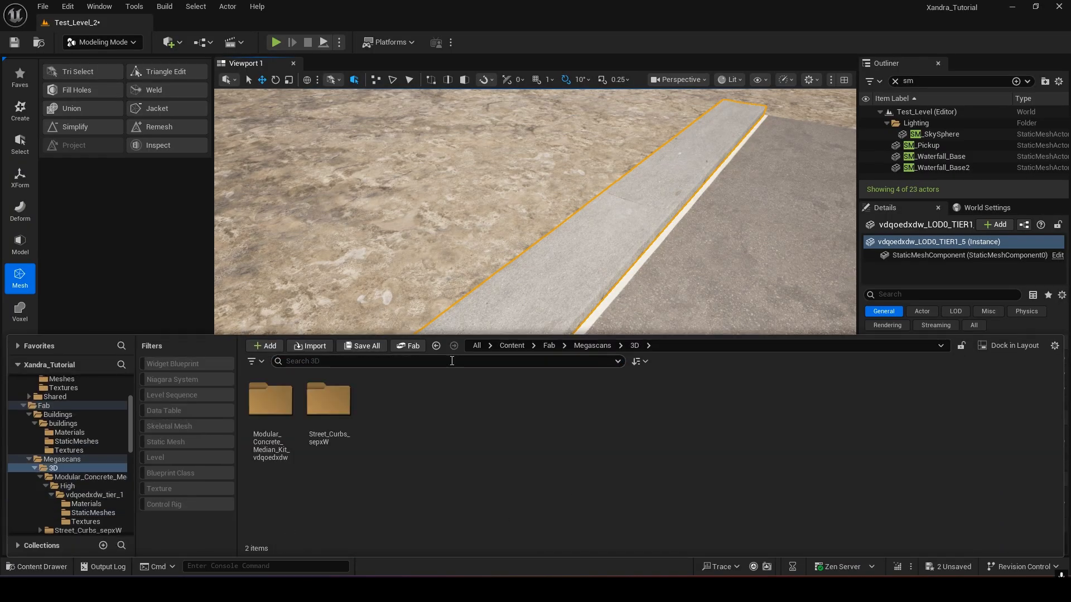
click(586, 346)
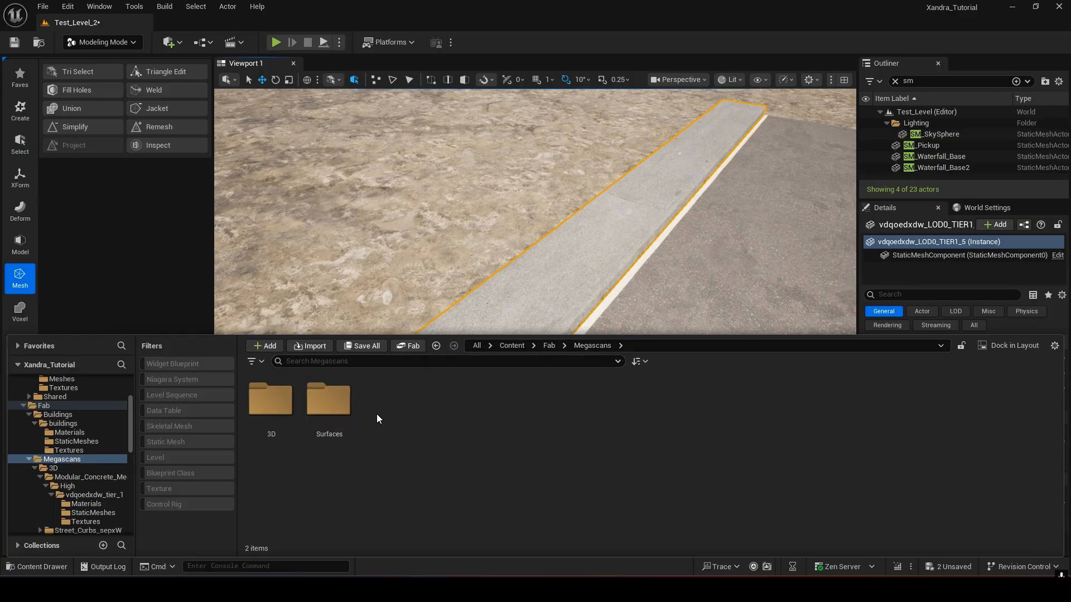
double_click(329, 401)
double_click(259, 415)
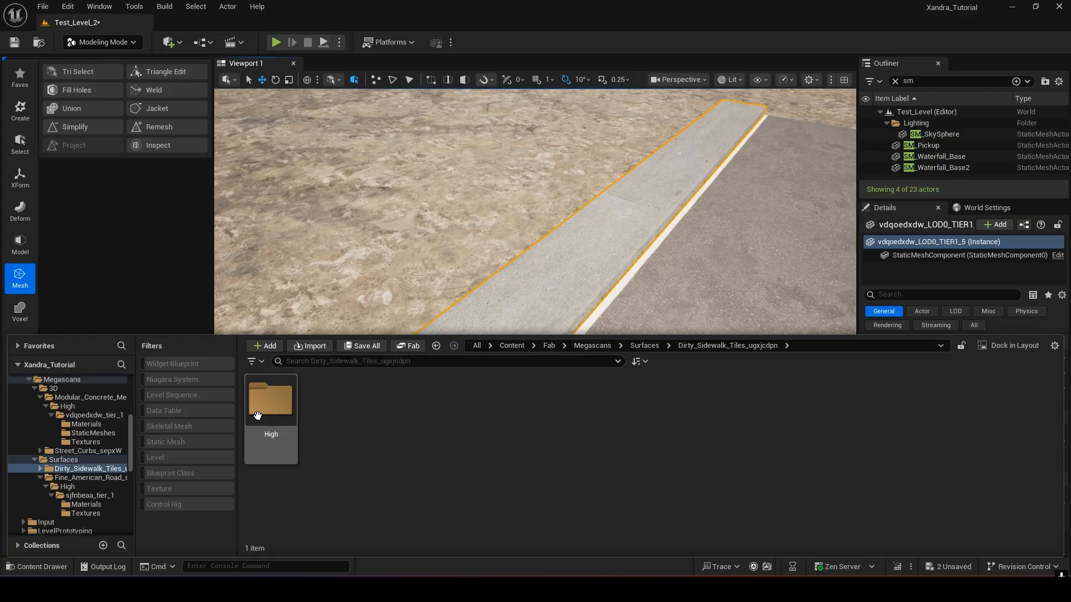
double_click(268, 410)
double_click(276, 413)
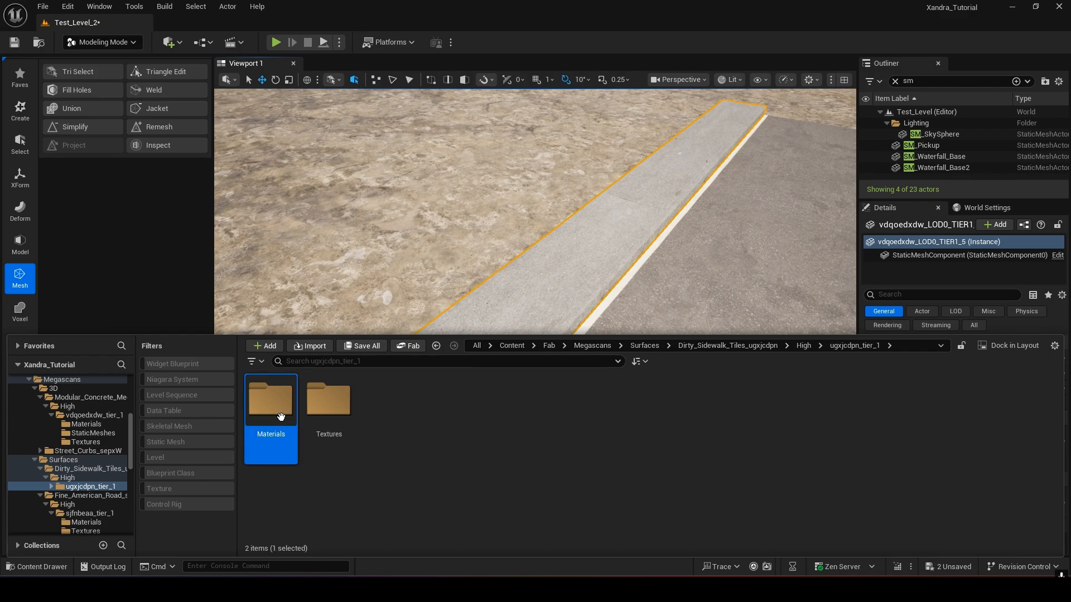
double_click(280, 417)
drag(287, 435, 982, 507)
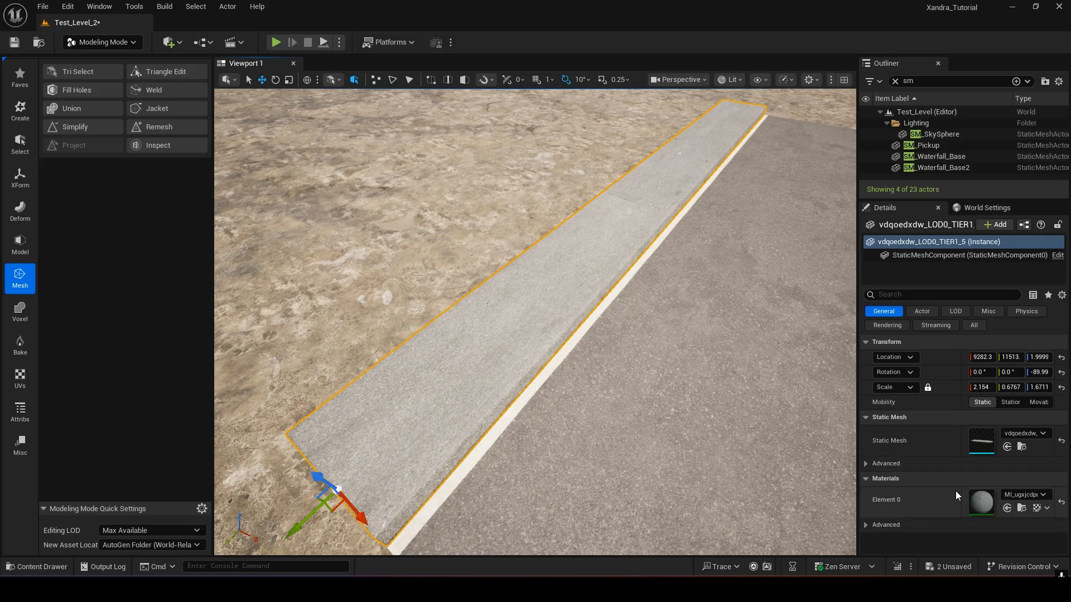
Step: Open the MI_ugxjcdpn material instance and examine its Global, Base Color, Normal and Displacement parameters
double_click(979, 499)
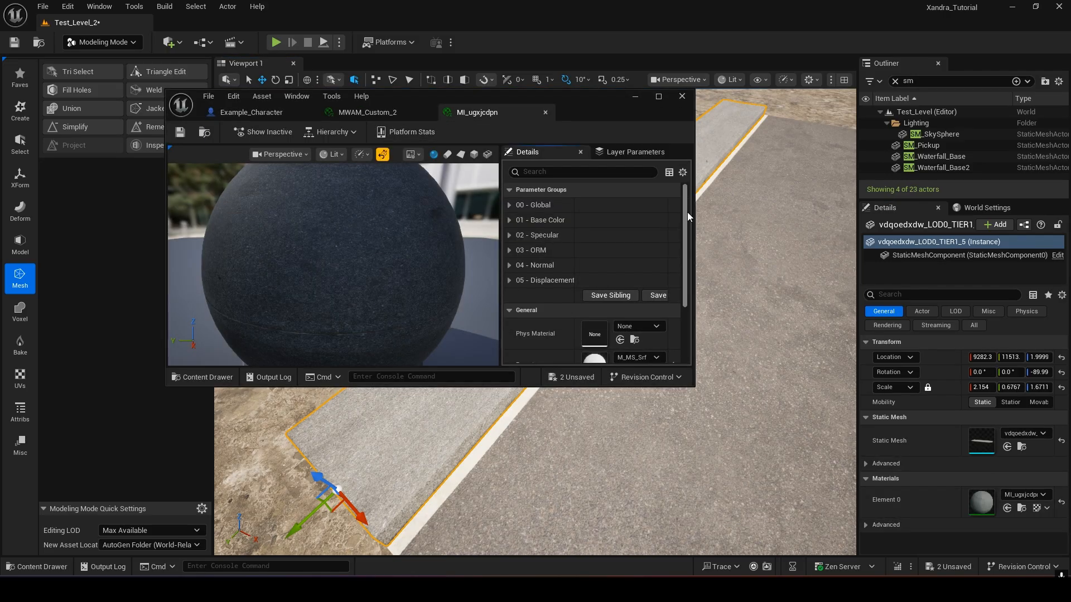
scroll(665, 242, down, 3)
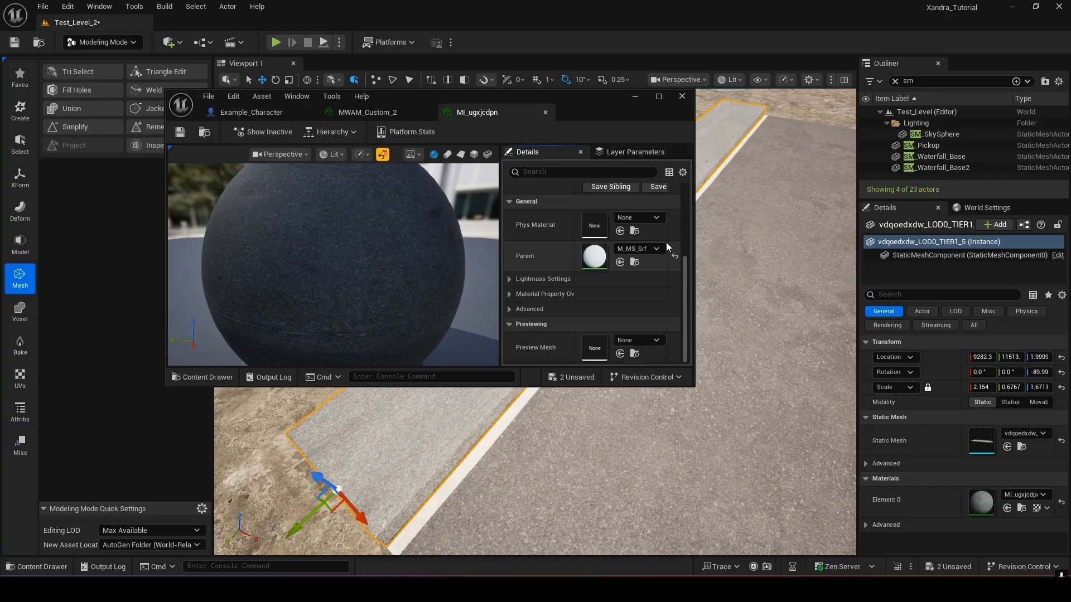
scroll(666, 241, up, 3)
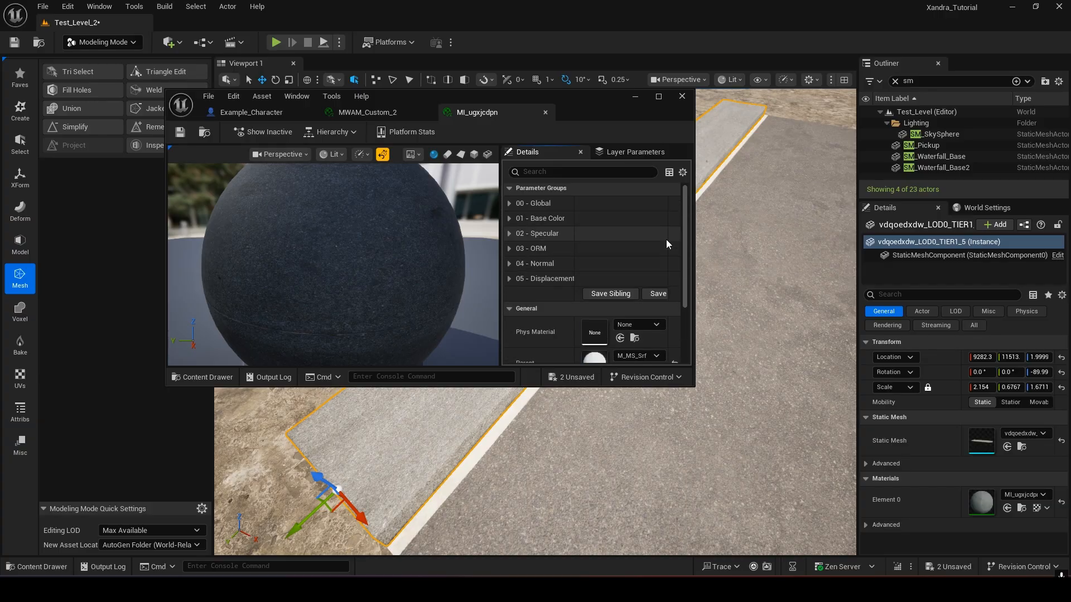
click(510, 206)
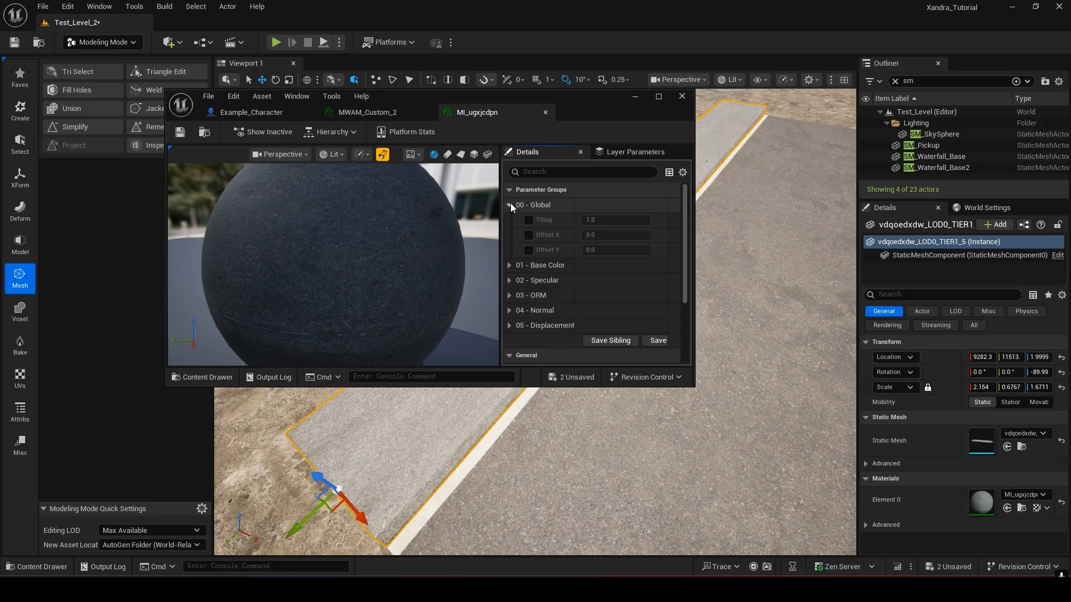
click(510, 266)
scroll(510, 264, down, 4)
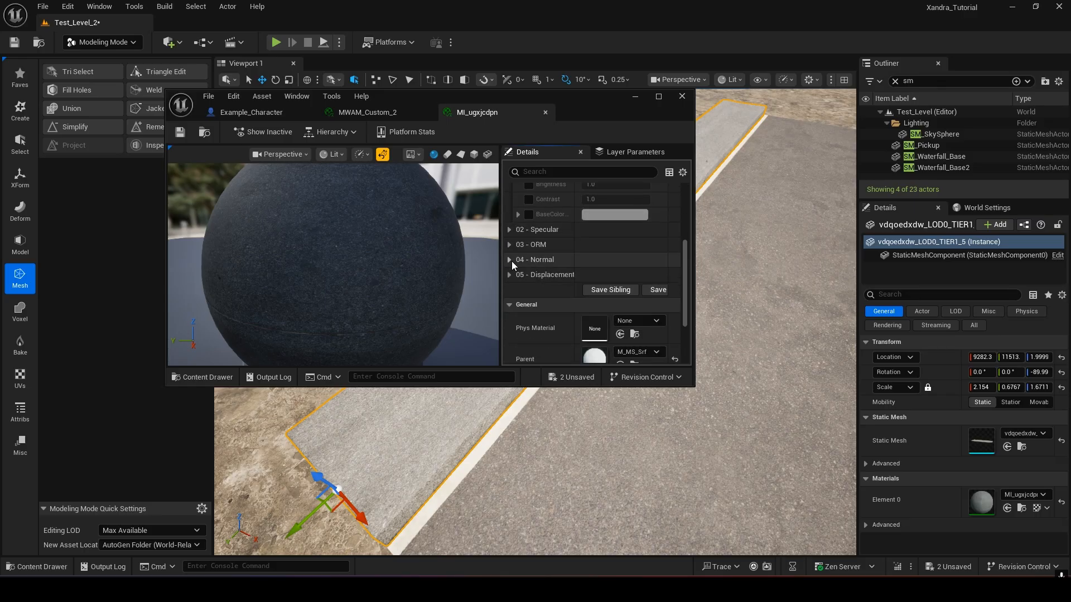
click(509, 261)
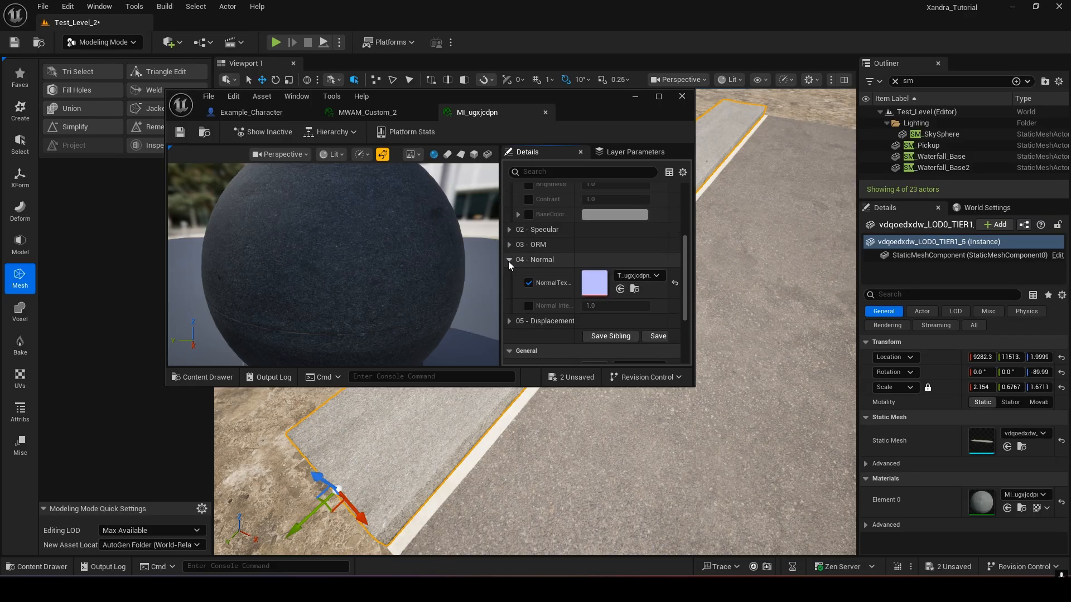
click(508, 321)
scroll(508, 321, down, 4)
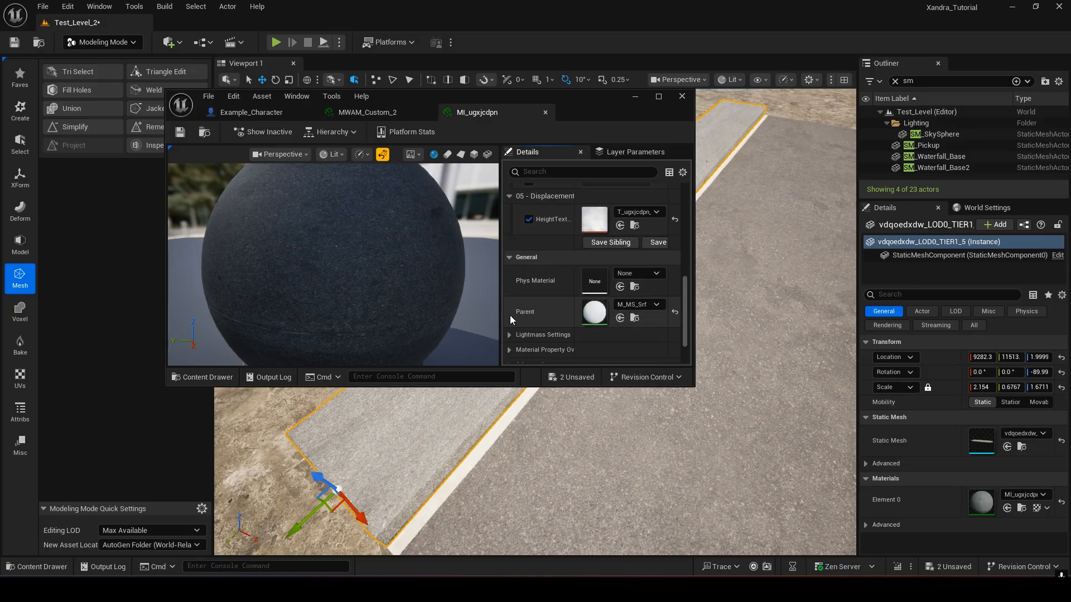
scroll(510, 315, up, 10)
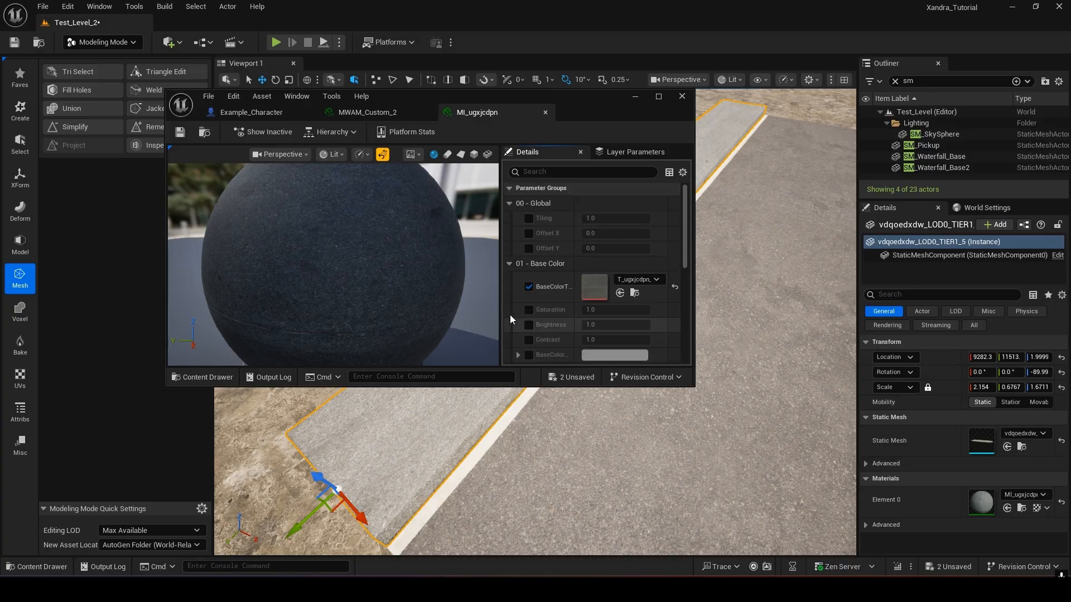
Step: Enable the Tiling, Offset X and Offset Y overrides of MI_ugxjcdpn and set Tiling to 0.72
click(528, 221)
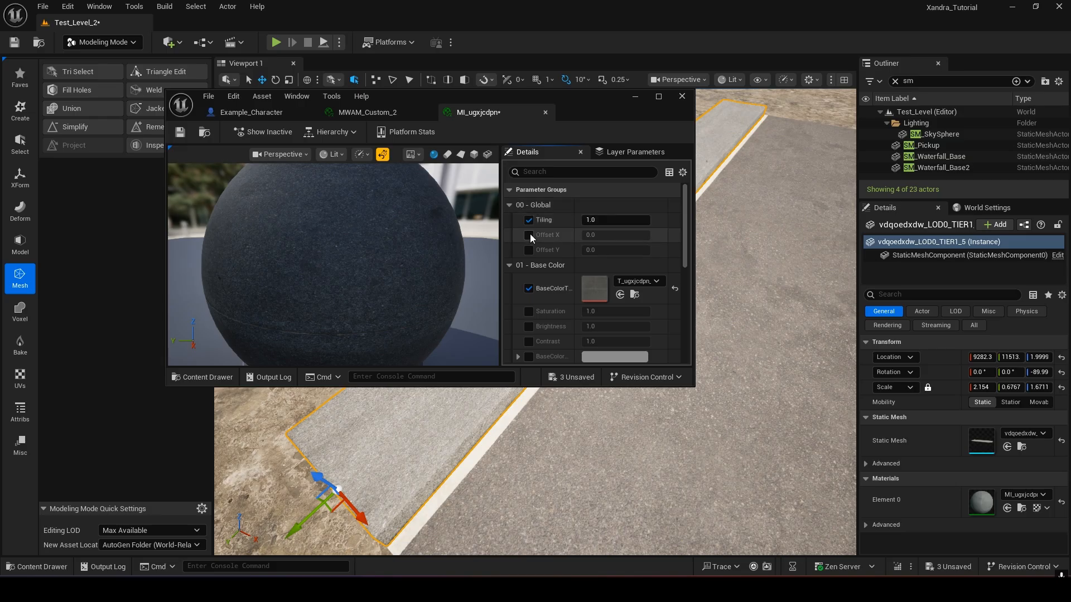
click(529, 235)
click(528, 250)
drag(613, 220, 587, 220)
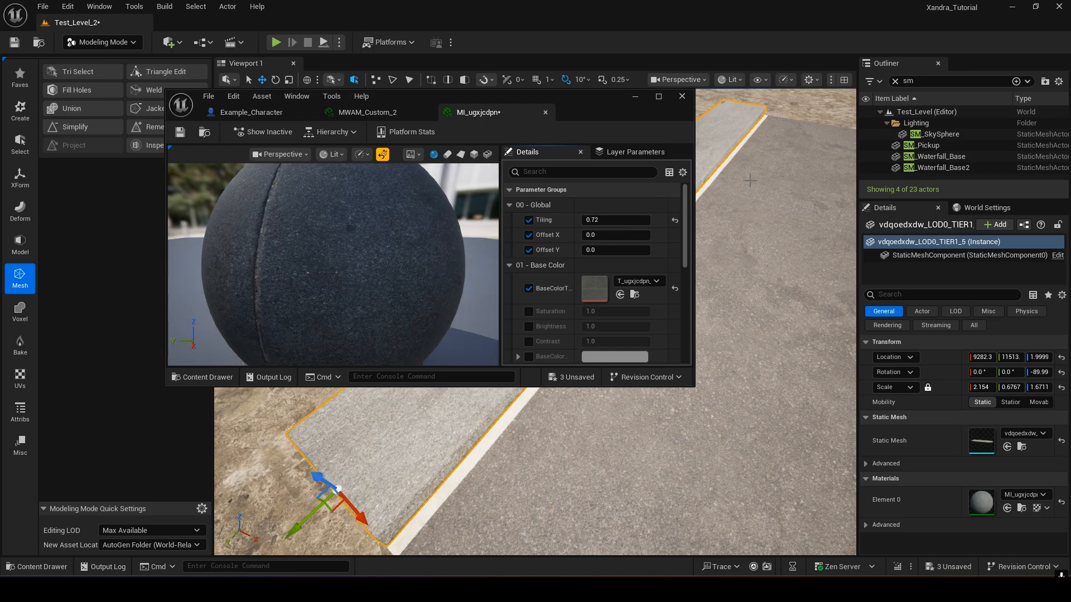
Step: Check the slab's tiling in the level, reset the Tiling value to its default, and minimize the material editor
drag(629, 112, 680, 344)
right_drag(679, 215, 604, 234)
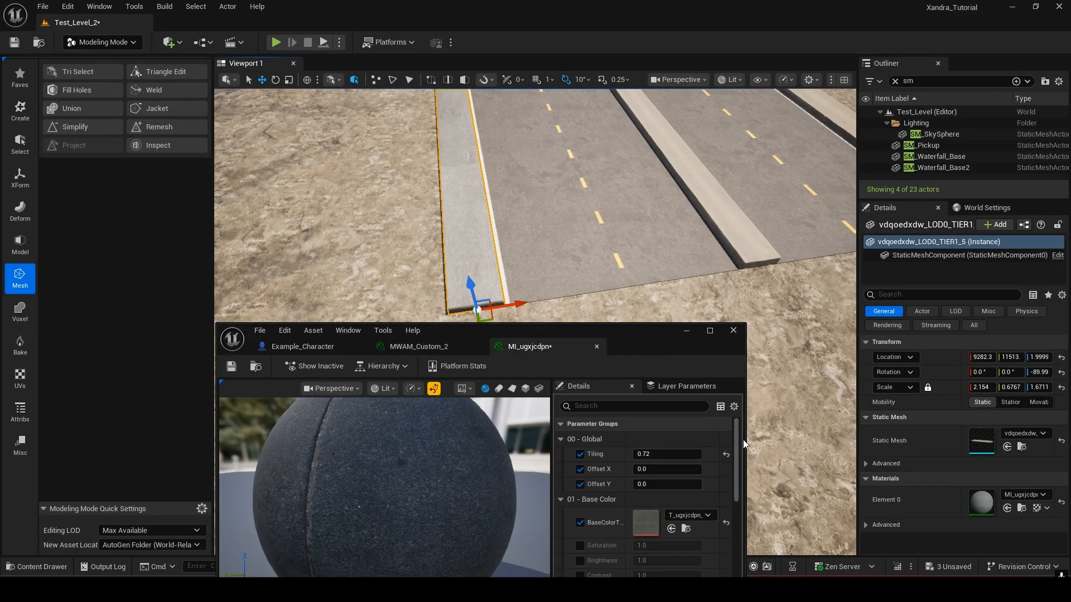
click(726, 454)
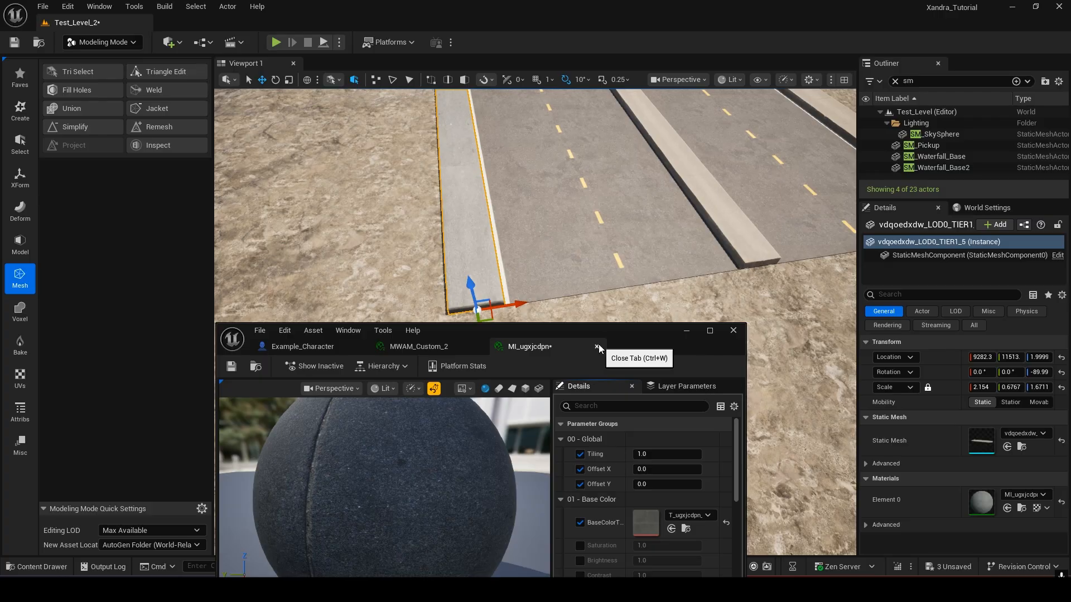
click(689, 330)
Step: Inspect the sidewalk texture along the left-edge slab from close up and from farther away
right_drag(630, 312, 591, 346)
right_drag(446, 223, 447, 288)
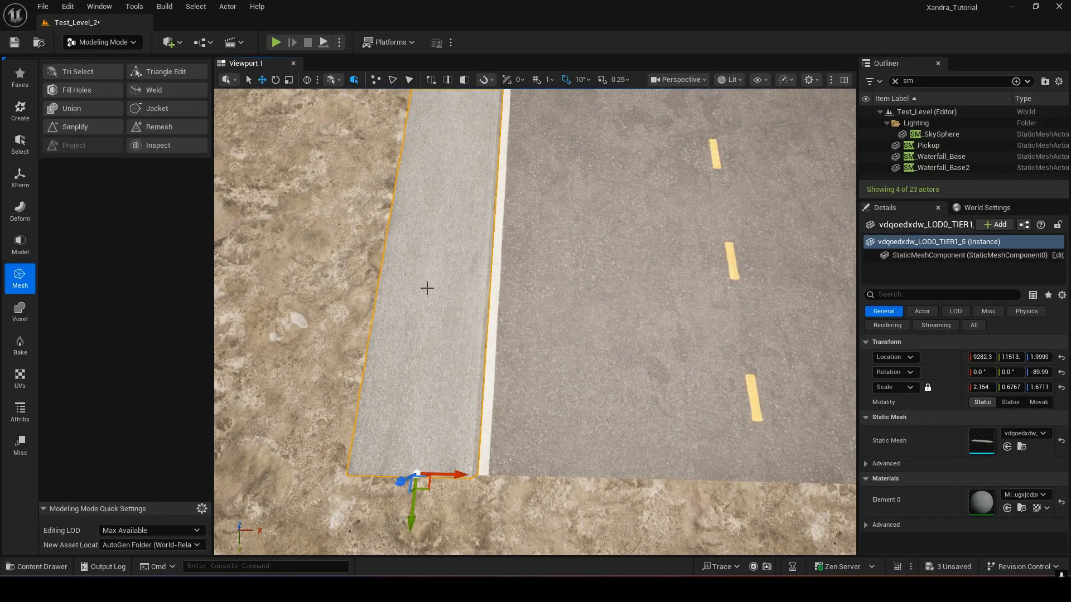
scroll(477, 259, down, 8)
scroll(477, 258, up, 8)
right_drag(410, 176, 404, 121)
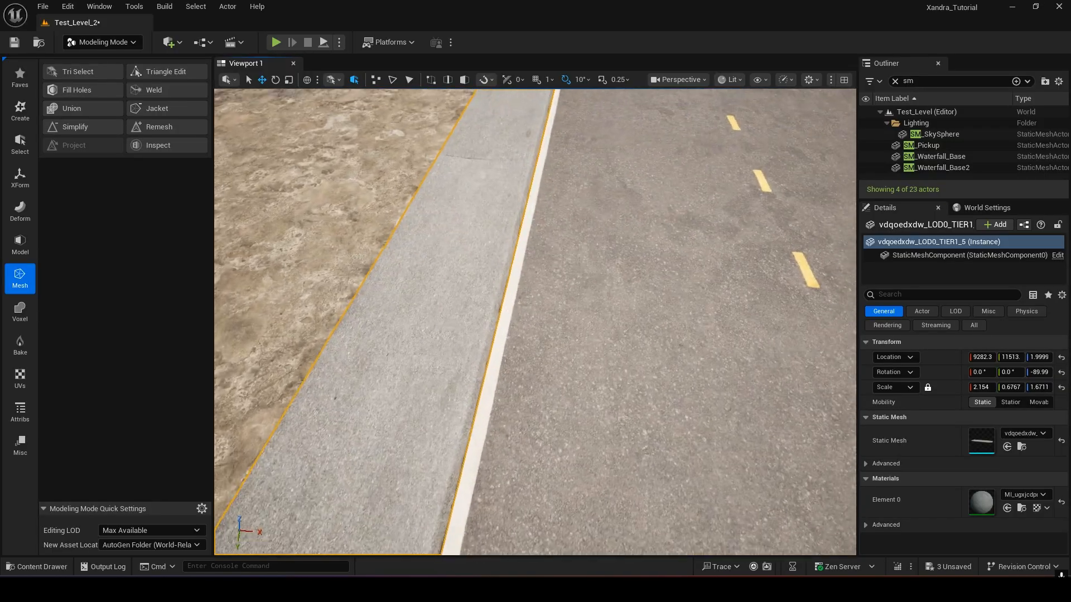
scroll(451, 230, down, 8)
scroll(451, 231, up, 8)
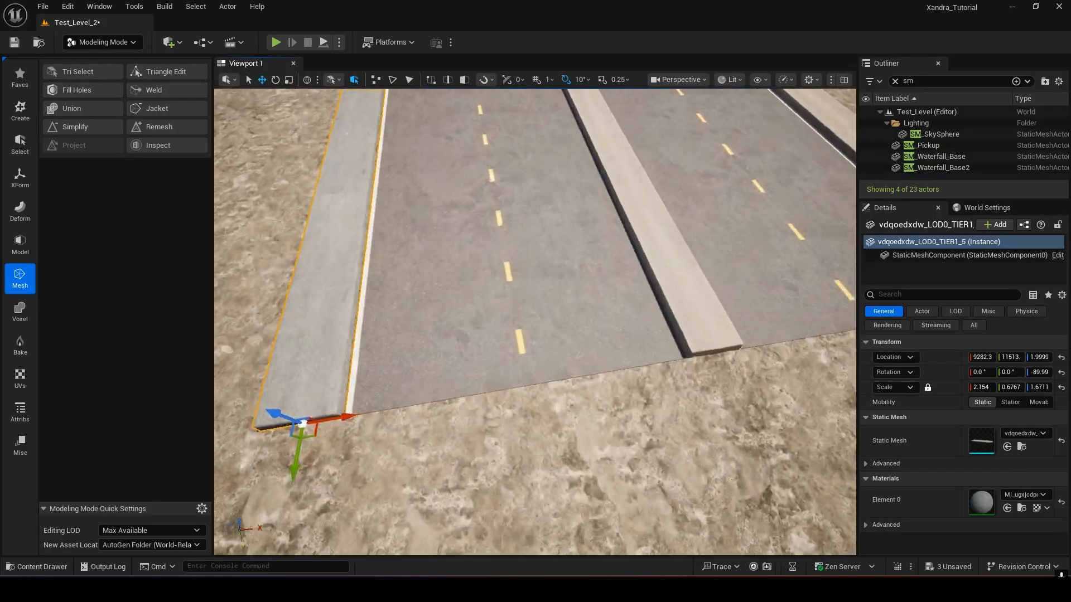
Step: Delete the sidewalk slabs along the left and right edges of the road
key(Delete)
scroll(541, 214, down, 8)
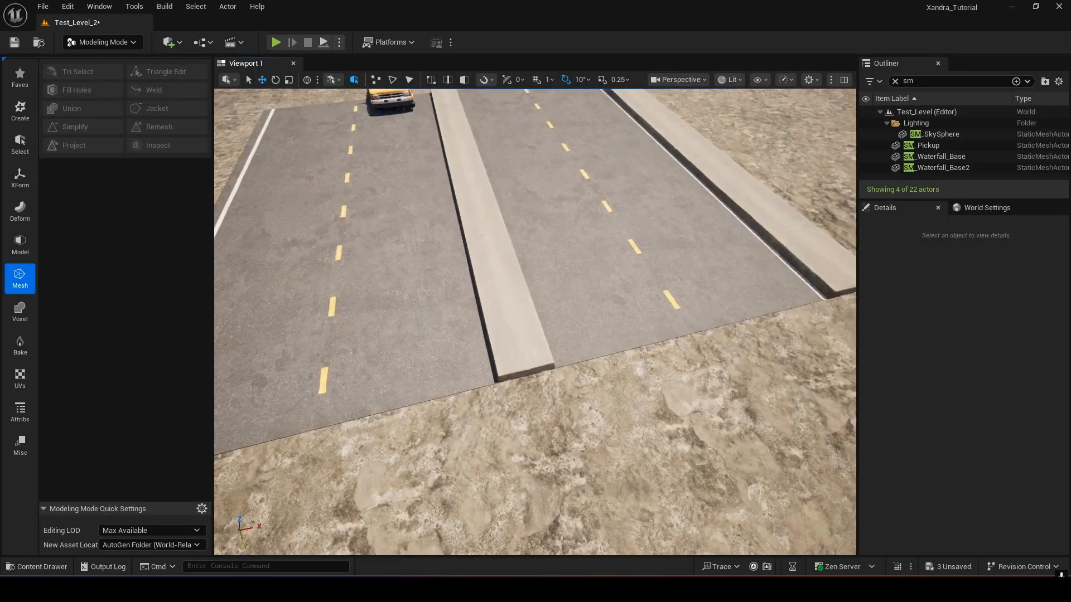
click(603, 285)
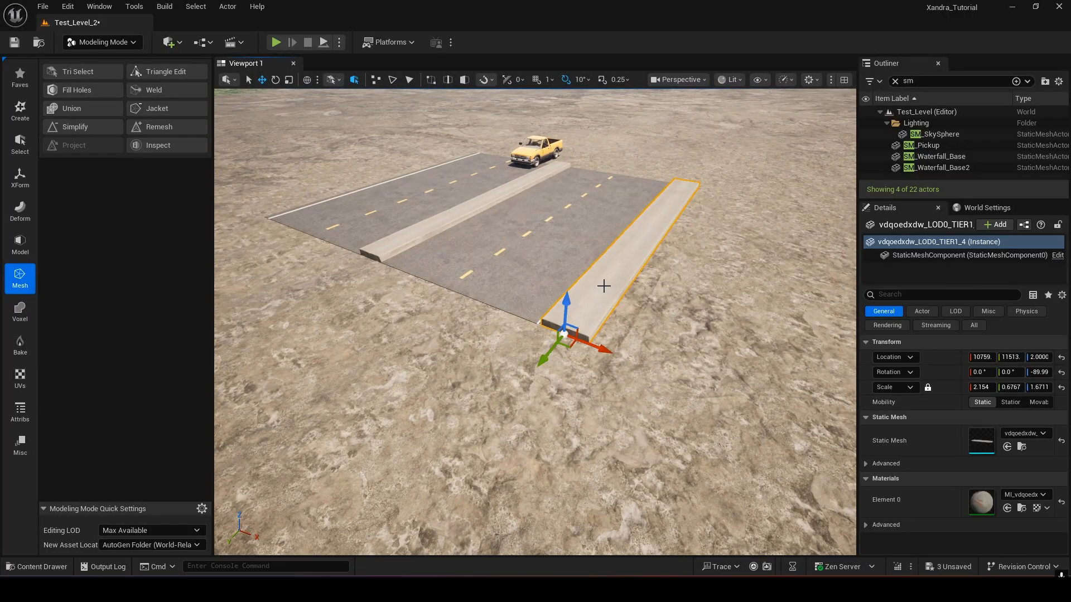
key(Delete)
Step: Start a new box with Create Box and place it over the dirt beside the road's left edge
right_drag(527, 225, 658, 234)
click(19, 109)
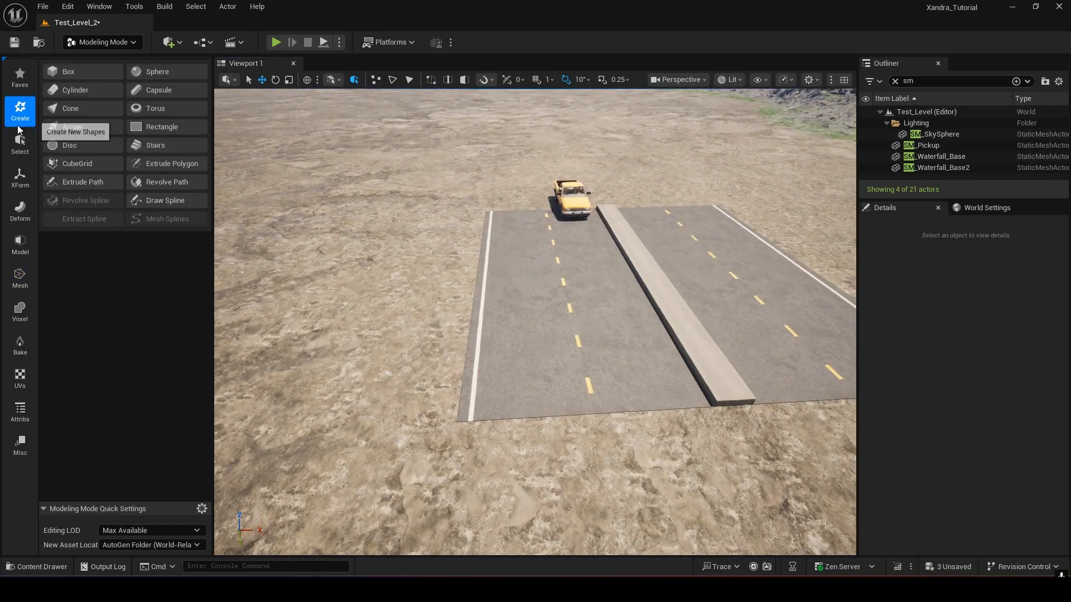
click(70, 72)
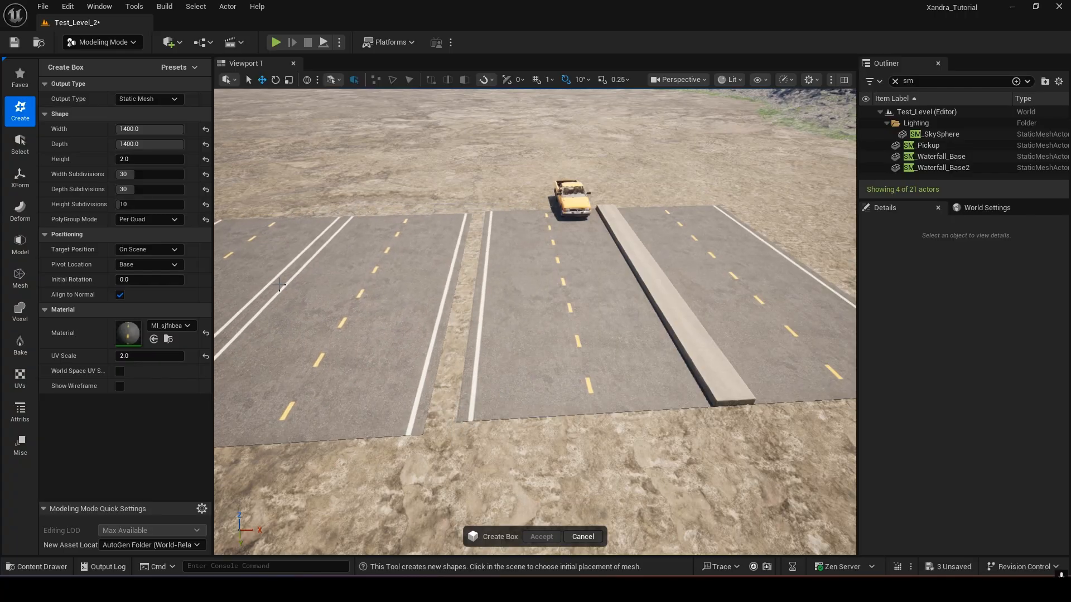
click(303, 279)
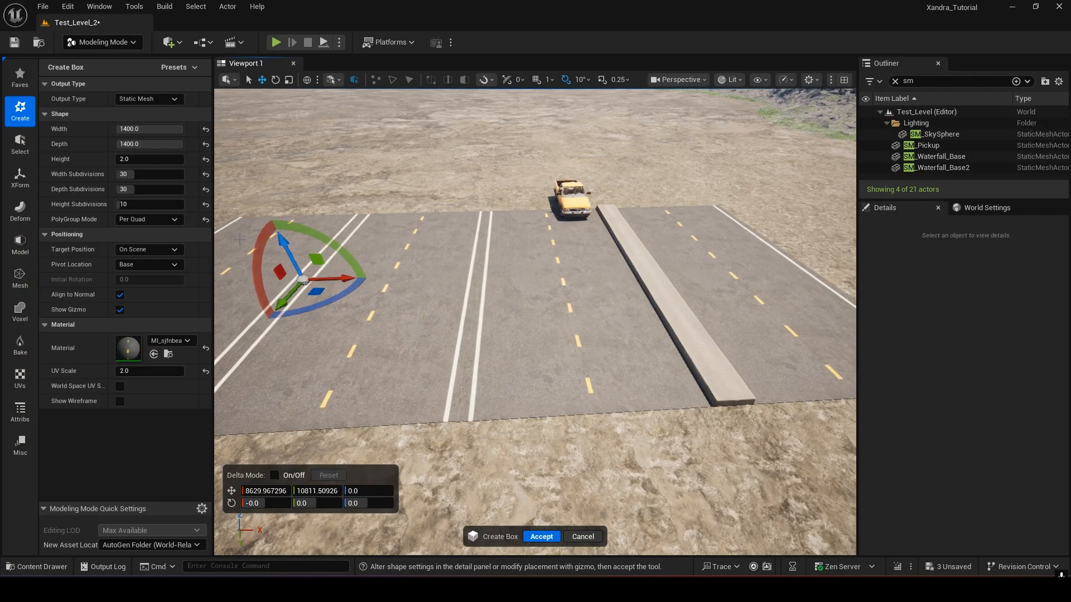
mouse_move(540, 193)
right_down()
mouse_move(424, 217)
mouse_move(468, 234)
mouse_move(641, 223)
mouse_move(540, 193)
right_up()
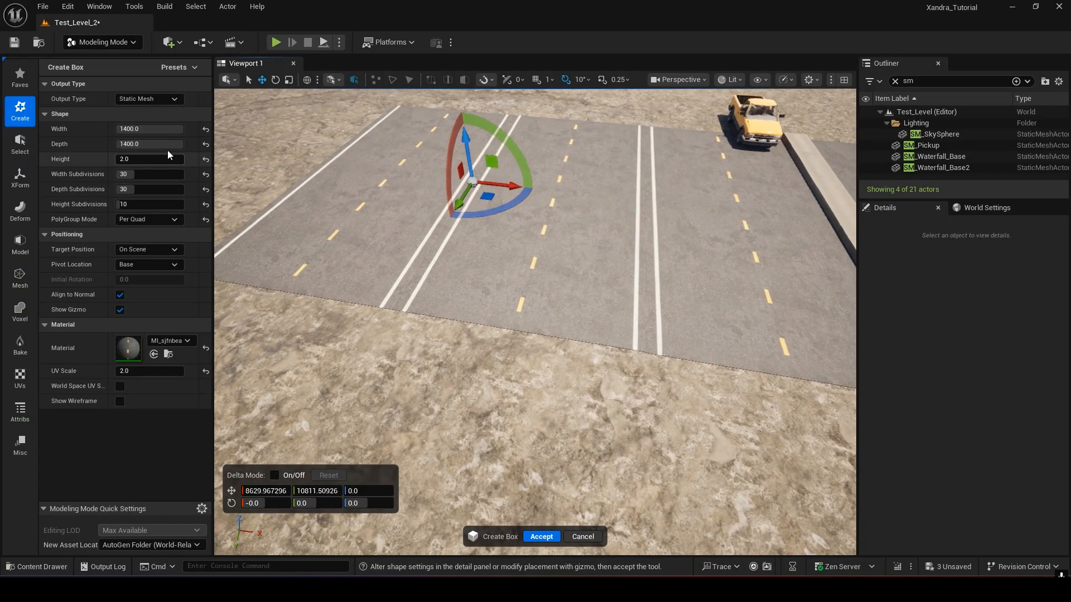
Step: Try a width of 300 on the new box and set it back to 1400
click(175, 128)
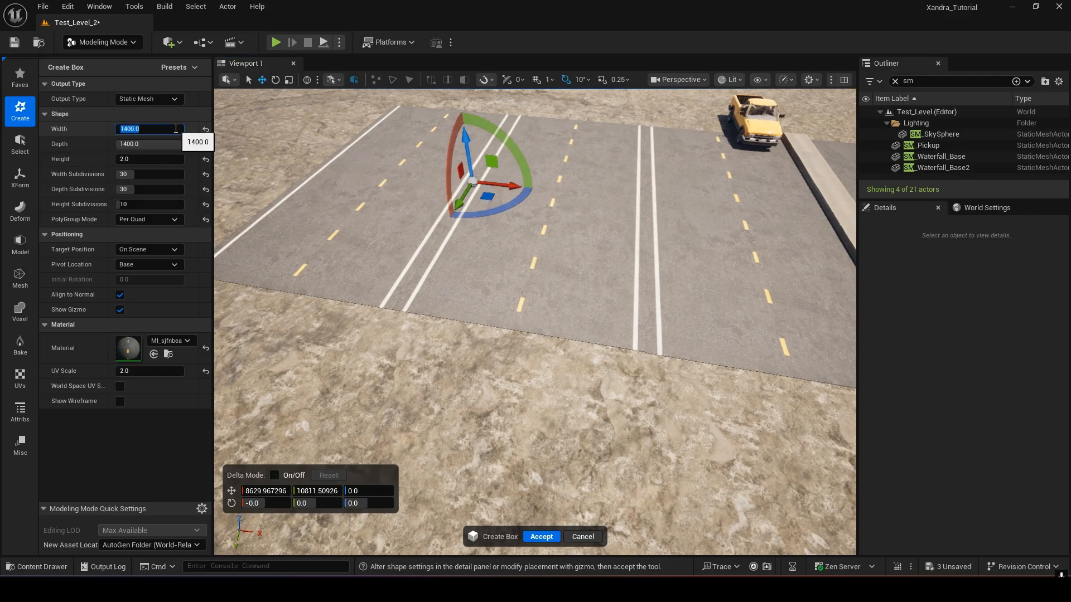
key(Return)
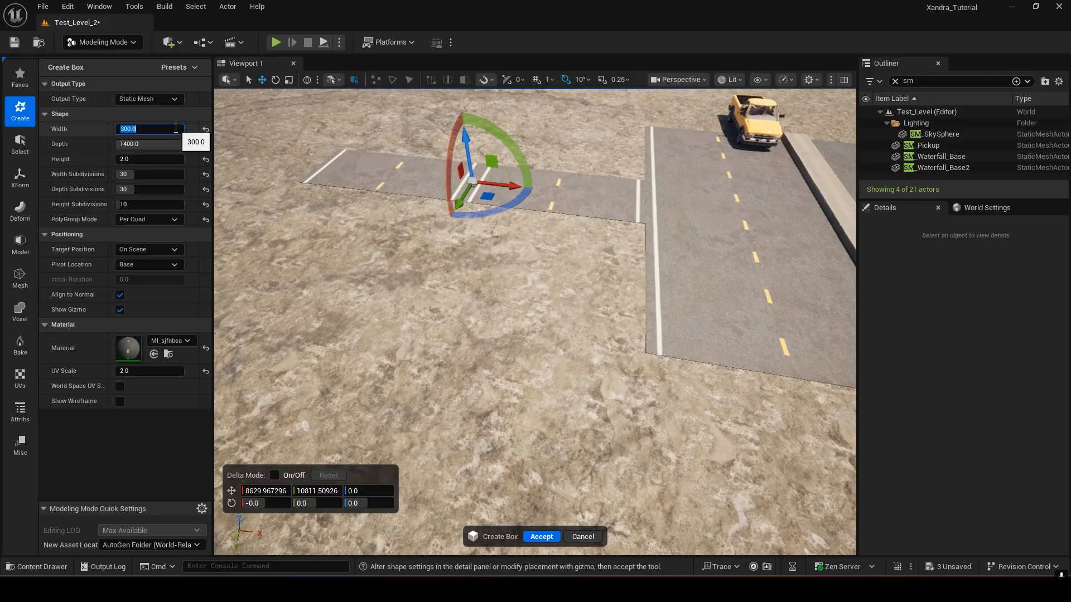
key(Return)
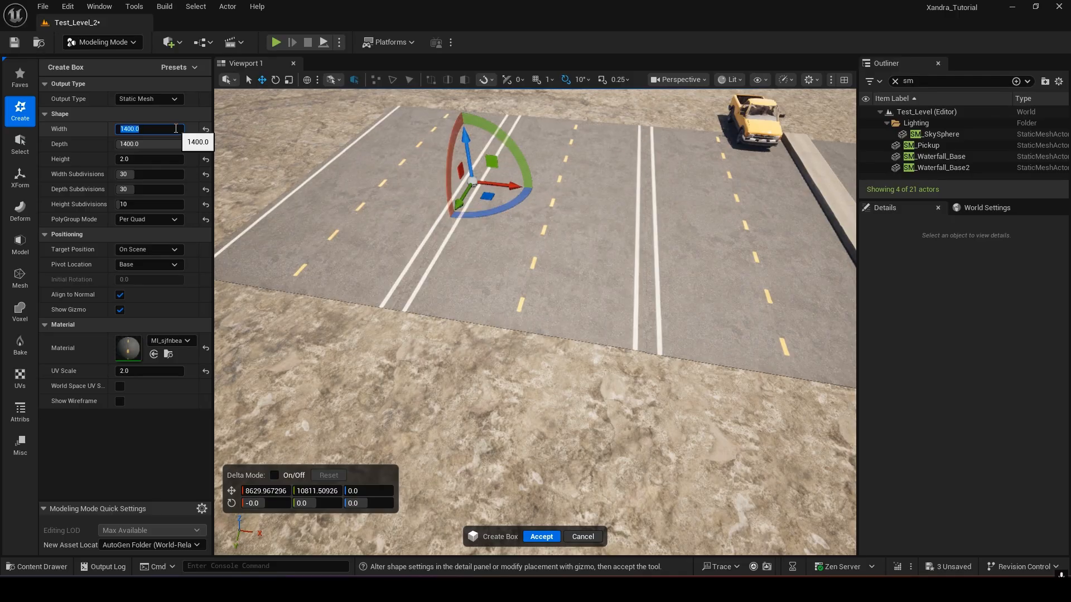
Step: Narrow the new box by trying a depth of 300 and settling on 200
click(176, 145)
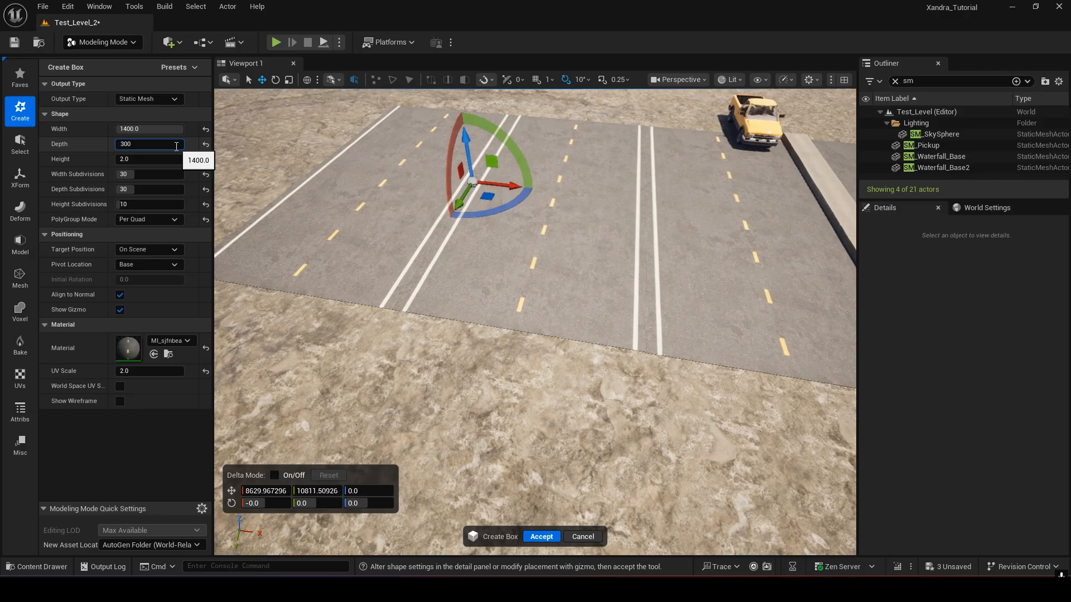
key(Return)
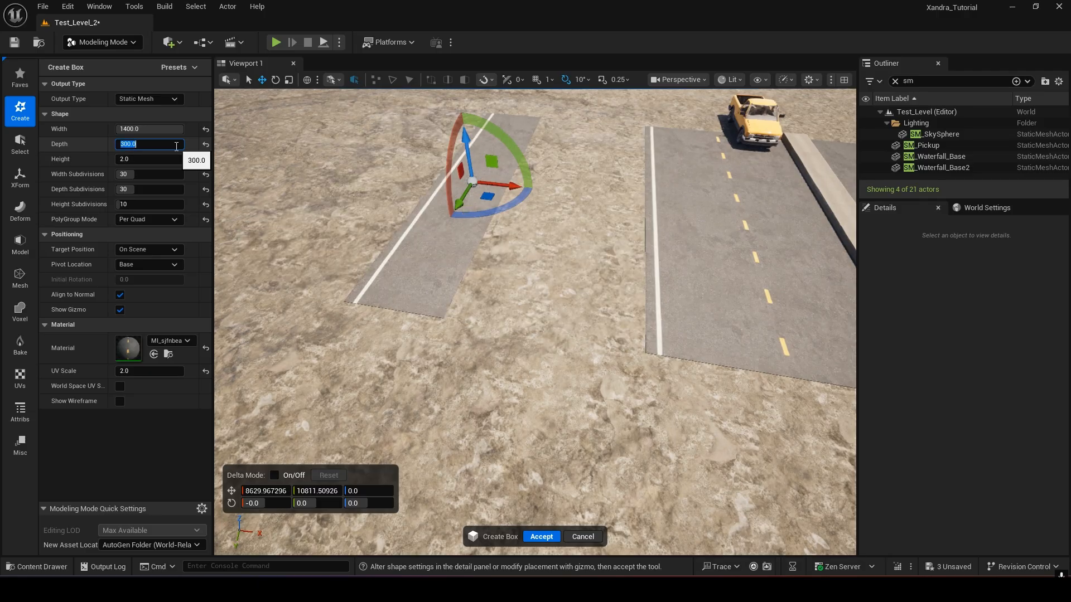
text(200)
key(Return)
right_drag(531, 335, 564, 340)
right_drag(433, 320, 434, 321)
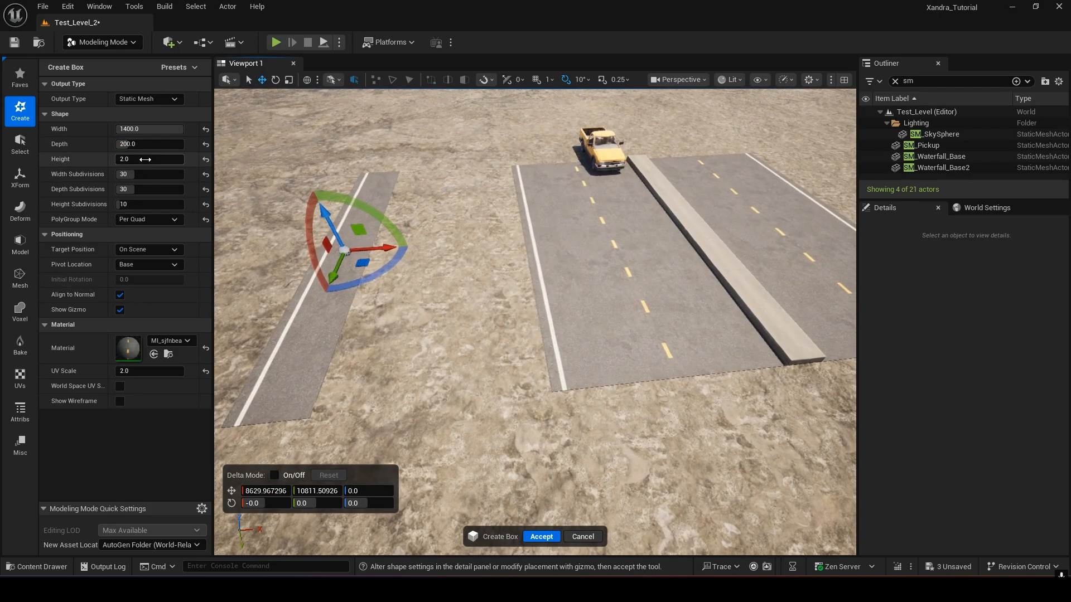
Step: Raise the box into a curb by trying a height of 20 and setting it to 25
click(146, 160)
text(20)
key(Return)
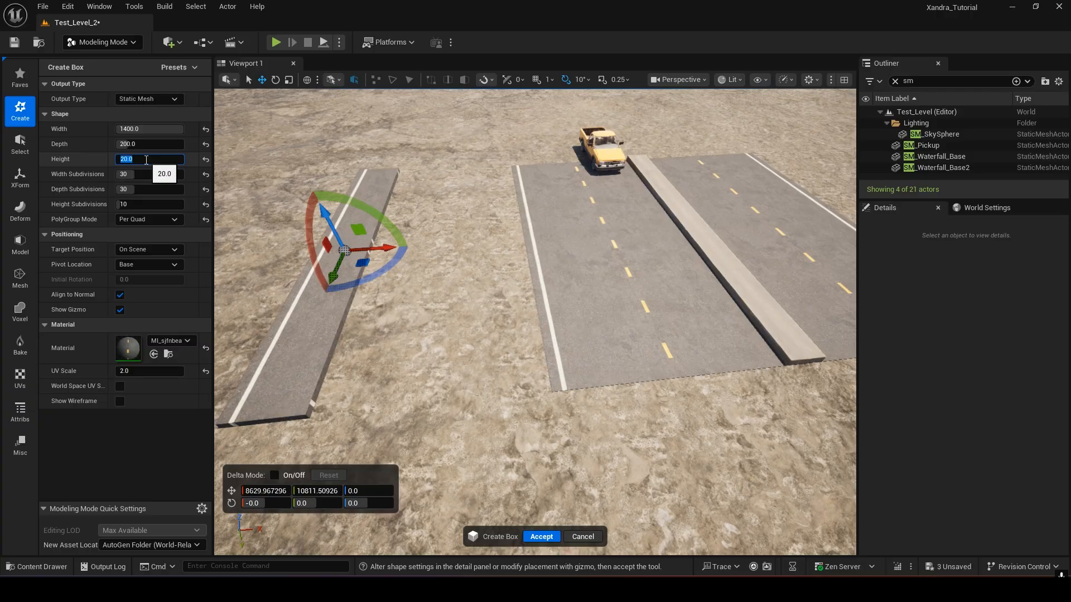
right_drag(433, 312, 426, 230)
click(130, 160)
text(30)
key(Return)
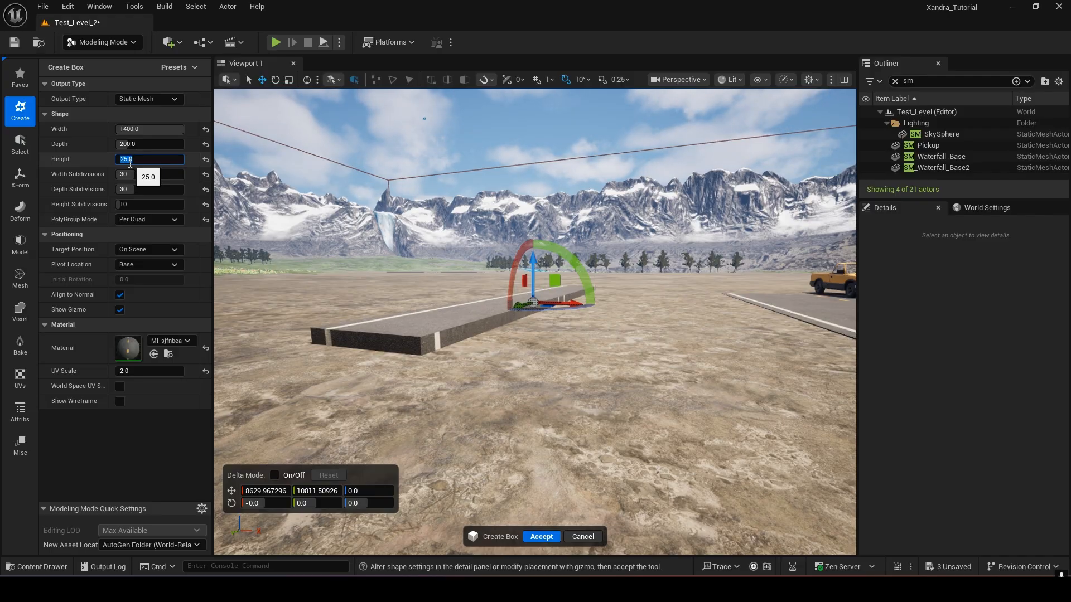
Step: Move the box onto the road's left edge, at about X 9291 and Y 10814, lining its end up with the road's end
mouse_move(450, 273)
right_down()
mouse_move(485, 357)
mouse_move(524, 351)
mouse_move(463, 276)
right_up()
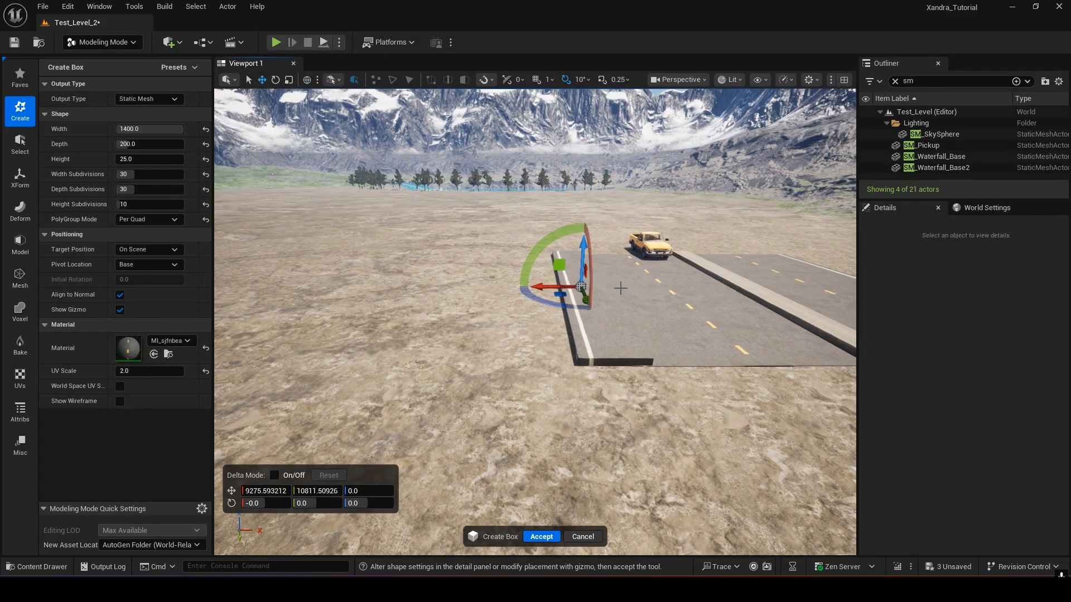
right_drag(695, 280, 491, 327)
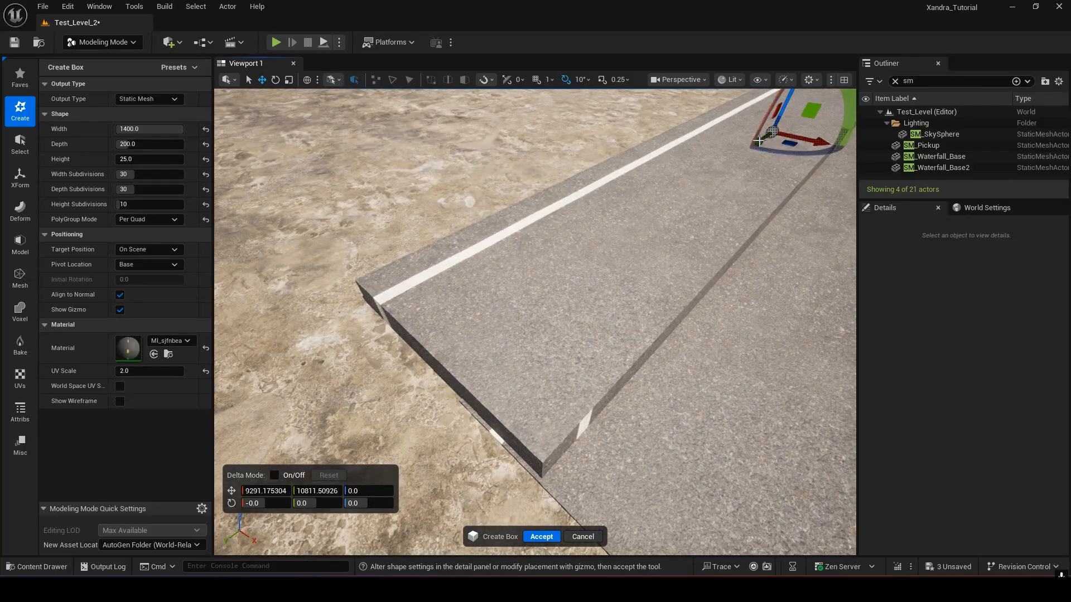
drag(759, 141, 759, 142)
right_drag(609, 258, 552, 244)
Step: Search the materials for "sidew" and assign MI_ugxjcdpn to the box
click(177, 342)
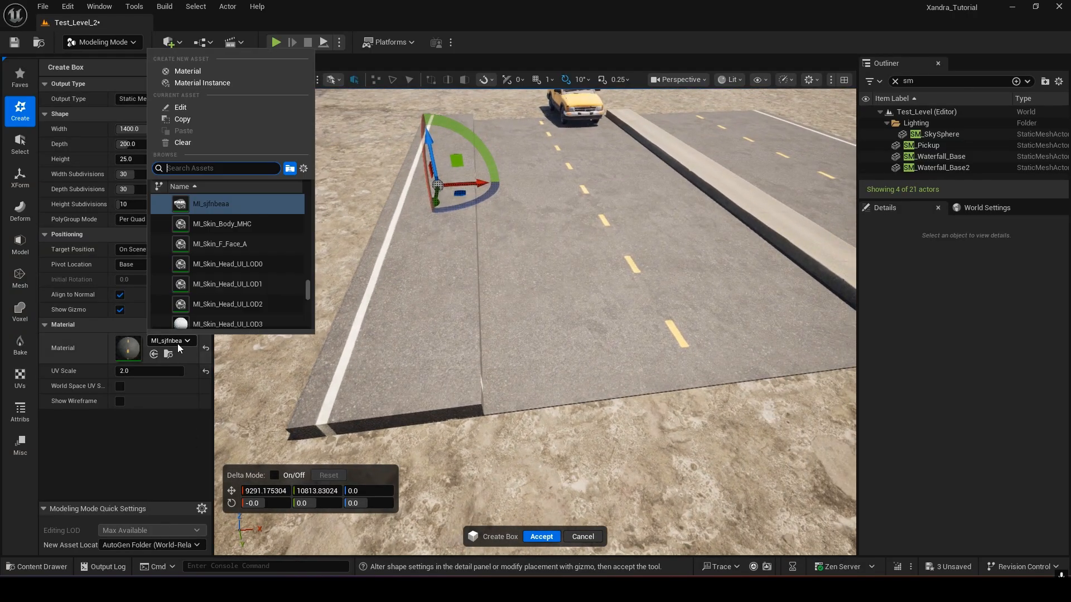
text(side)
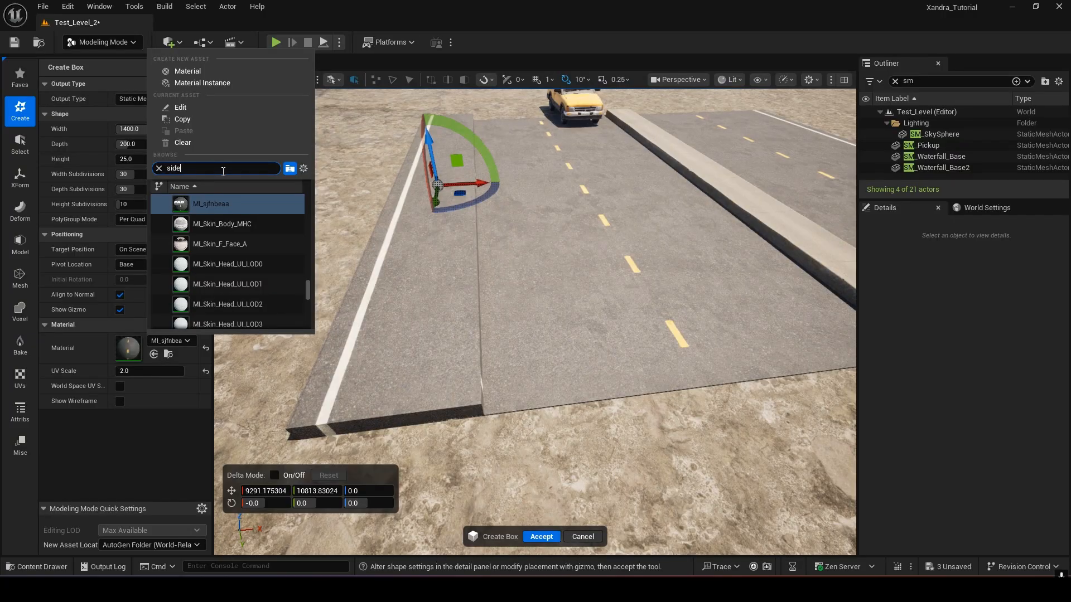
text(w)
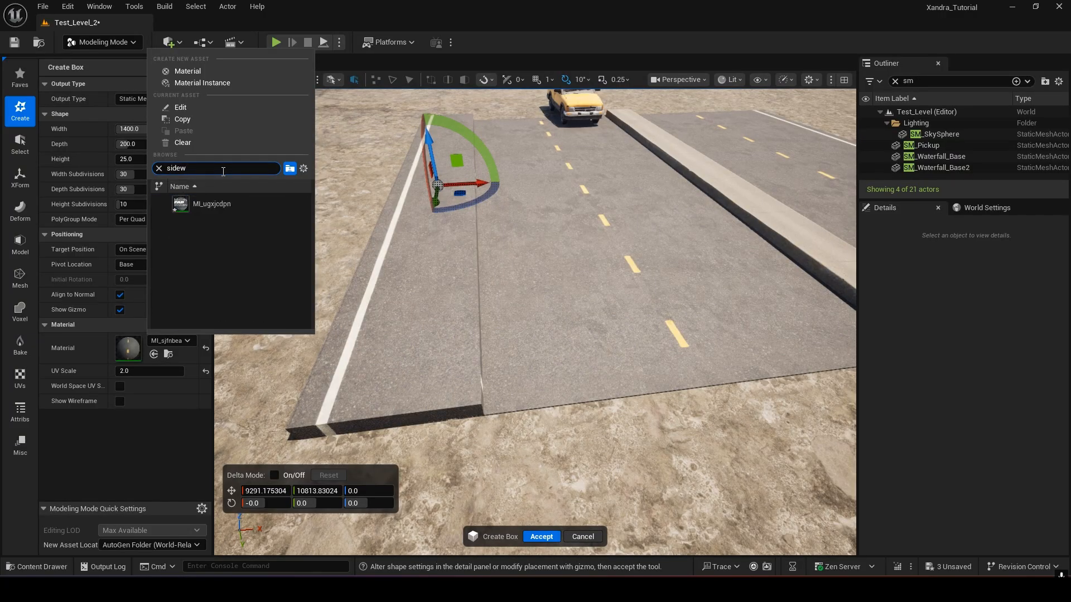
click(237, 201)
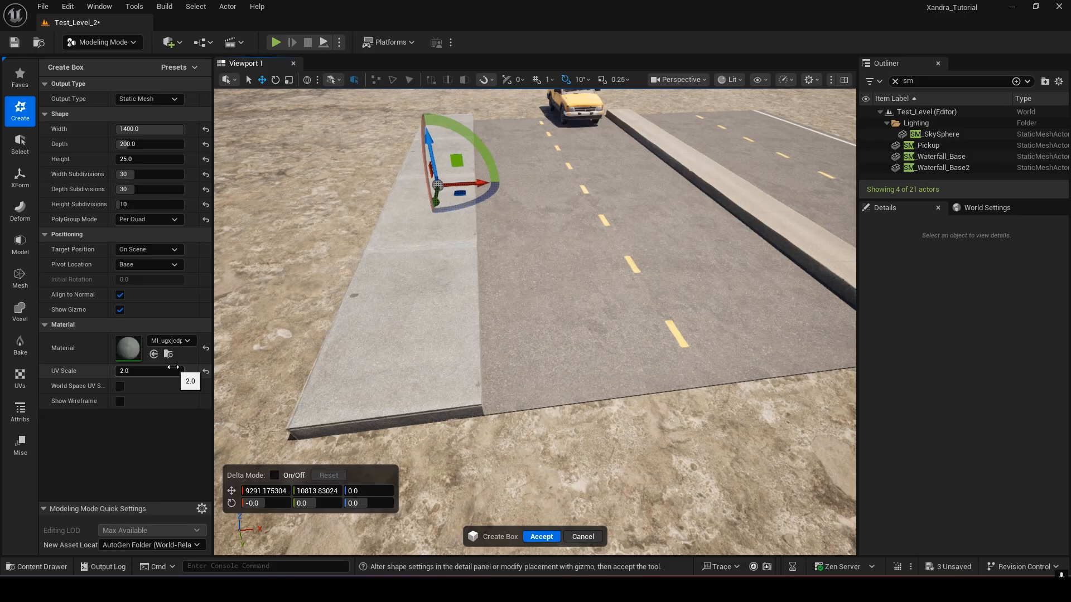
Step: Try UV scales of 1 and 5 on the box and check the concrete tiling up close
mouse_move(134, 371)
mouse_down()
mouse_move(174, 371)
mouse_move(142, 375)
mouse_up()
click(143, 371)
key(Return)
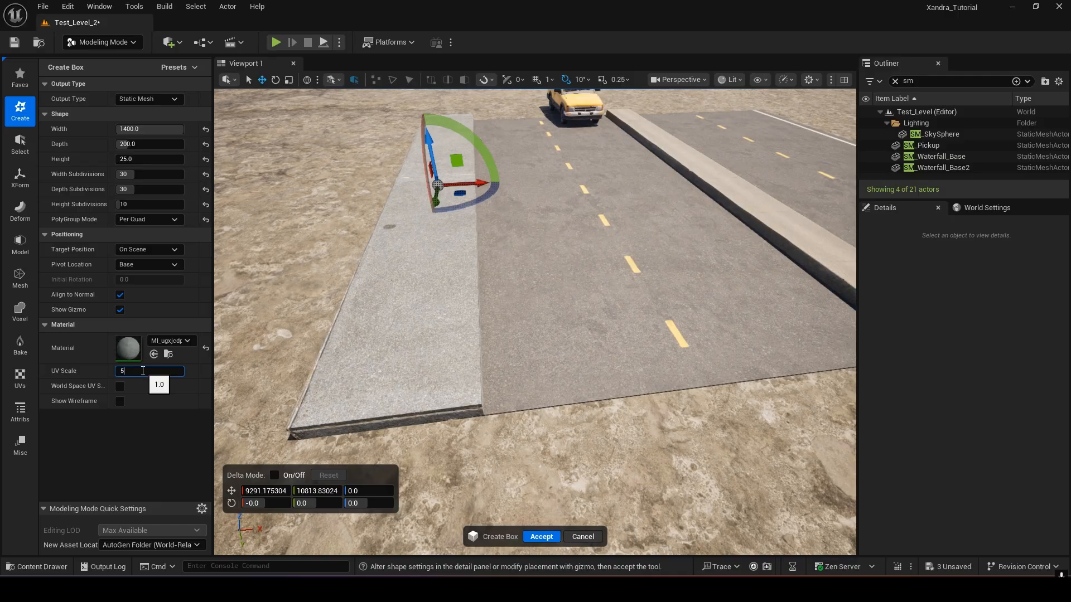
text(5)
key(Return)
right_drag(413, 334, 414, 301)
right_drag(547, 342, 591, 329)
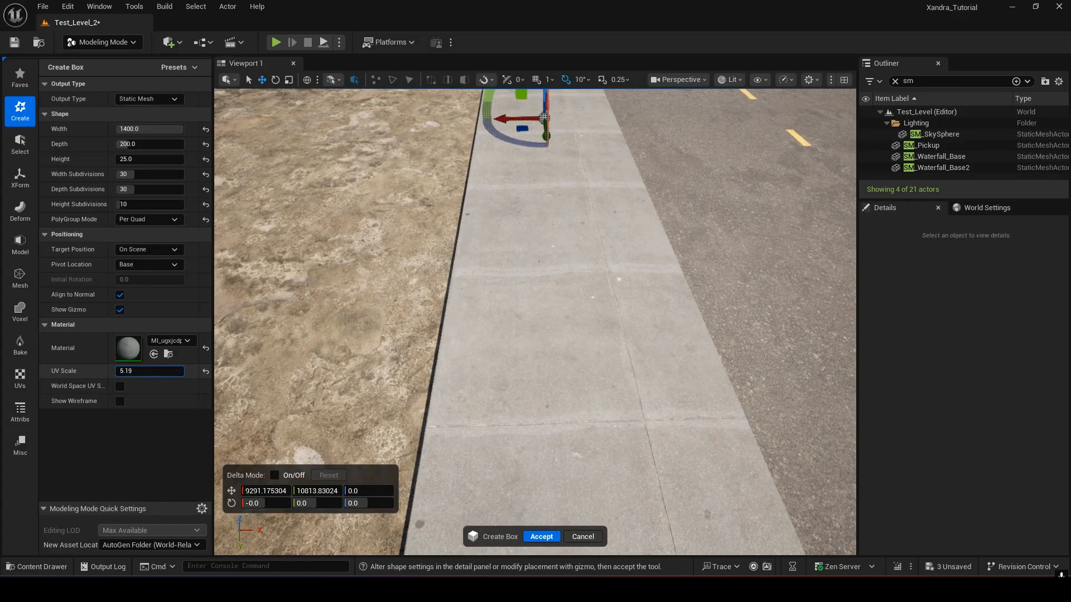
Step: Increase the box's UV scale while watching the slab joints and round it to 7
drag(150, 371, 162, 371)
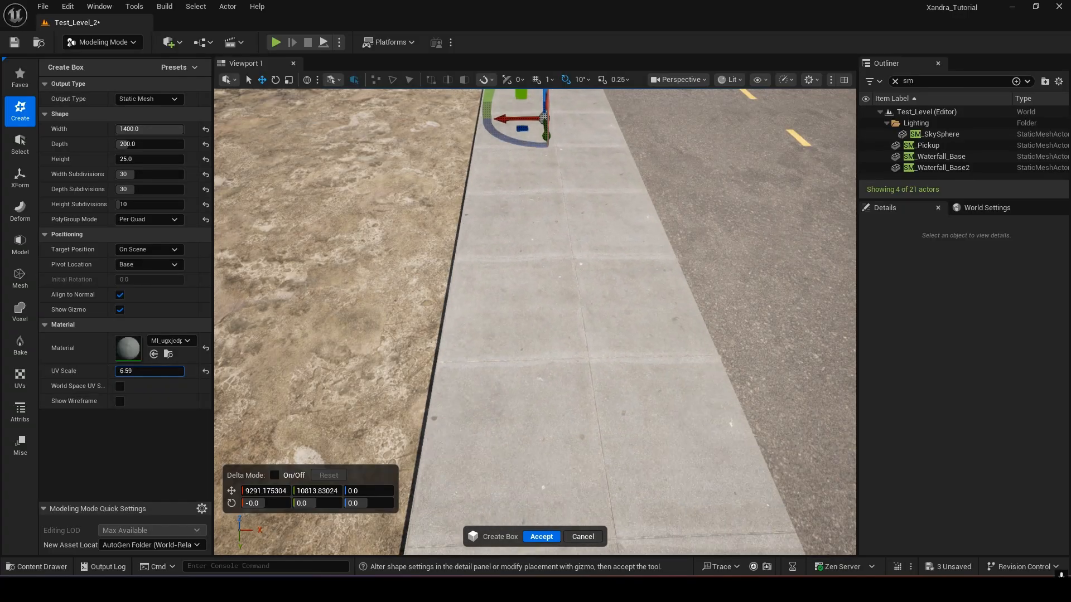
mouse_move(541, 317)
right_down()
mouse_move(549, 343)
mouse_move(557, 315)
mouse_move(557, 329)
right_up()
click(154, 371)
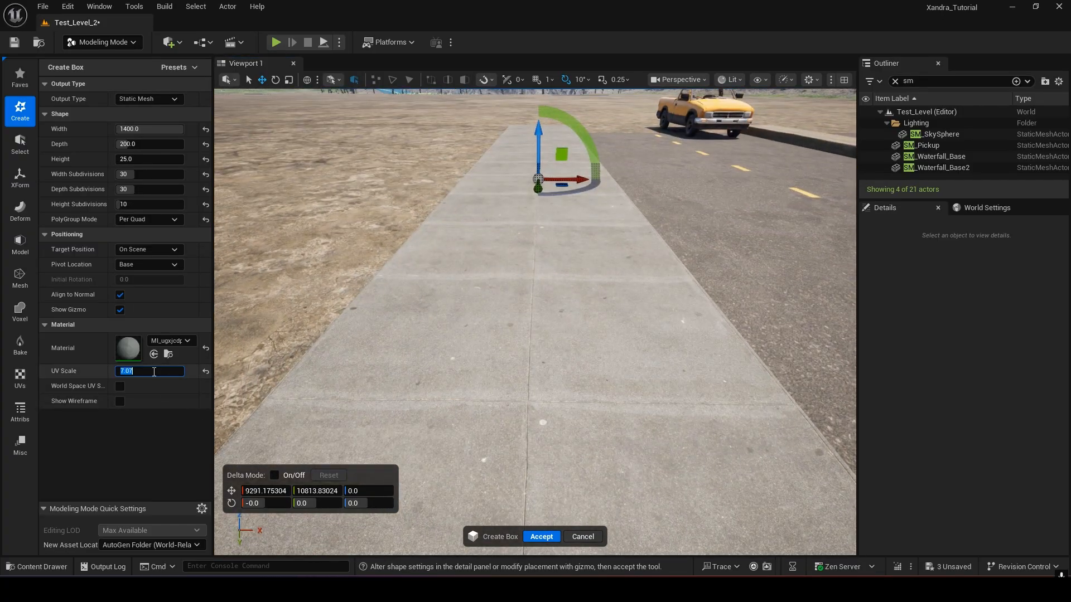
text(7)
key(Return)
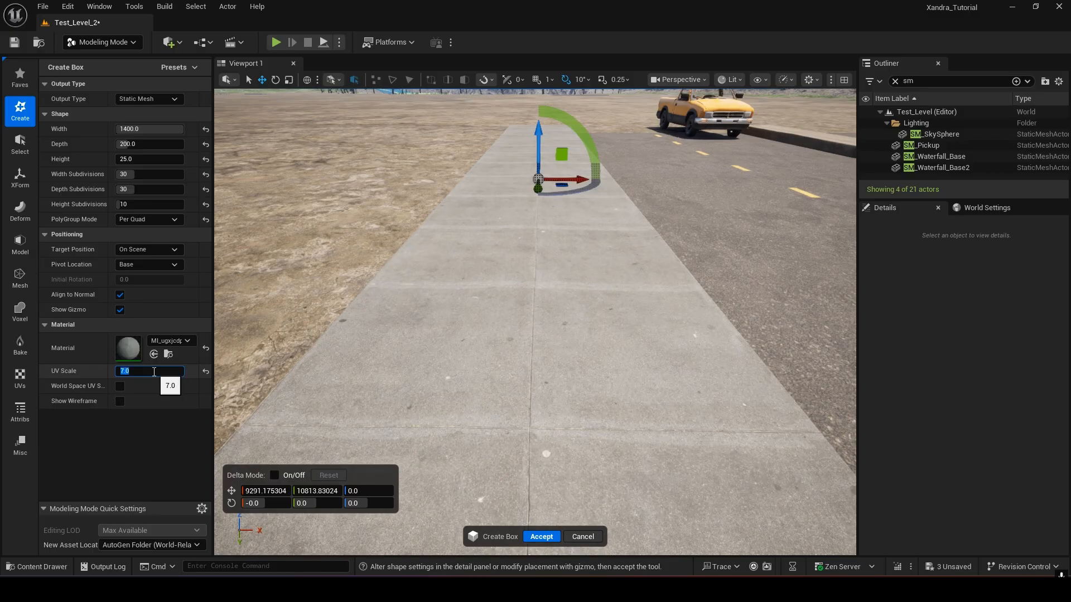
Step: Try a UV scale of 14, examine the tiling along the box, and set it back to 7
text(14)
key(Return)
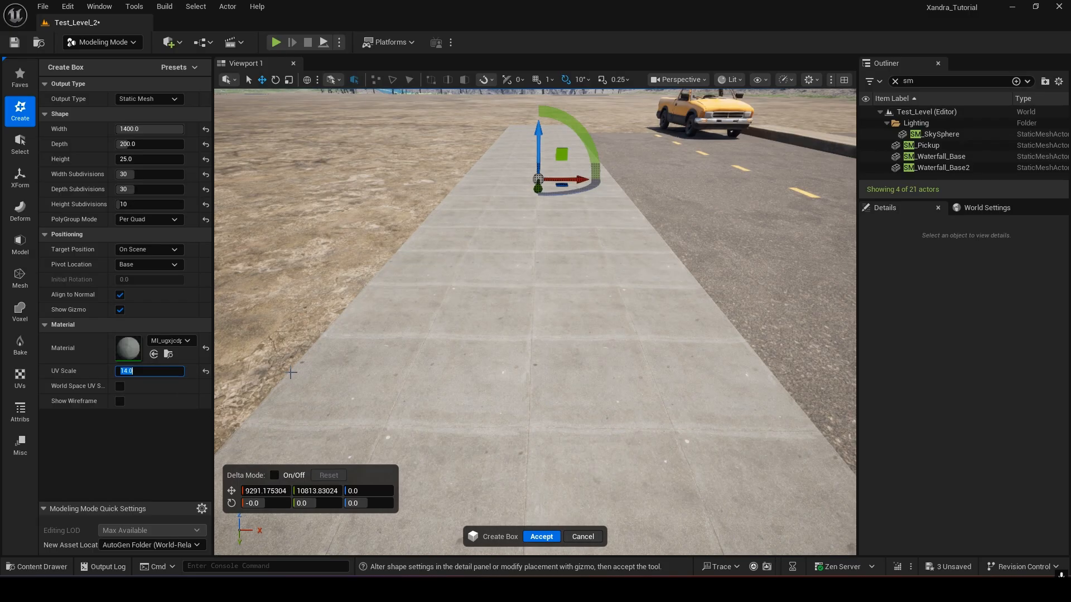
right_drag(544, 360, 480, 407)
key(w)
key(s)
key(a)
key(s)
key(d)
key(w)
key(a)
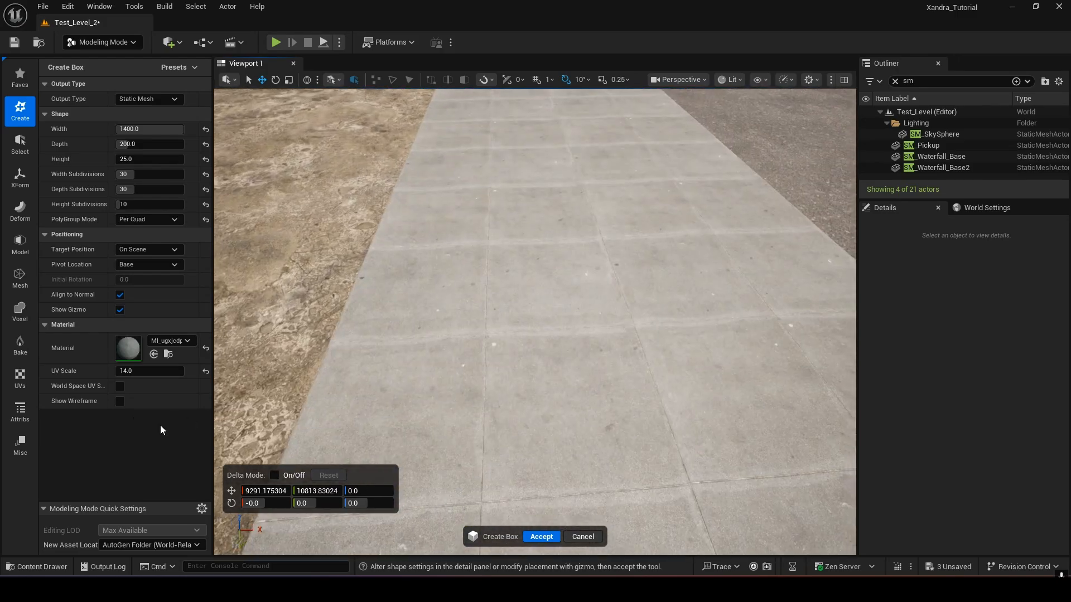
text(7)
key(Return)
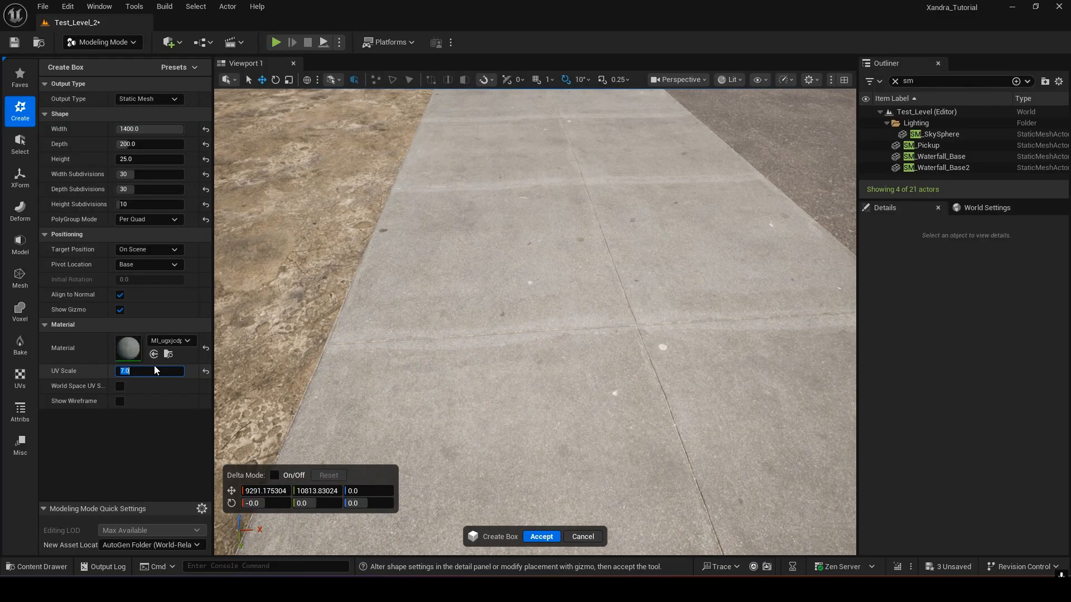
Step: Set the box's depth to 150 and examine the narrower sidewalk against the road edge
click(159, 144)
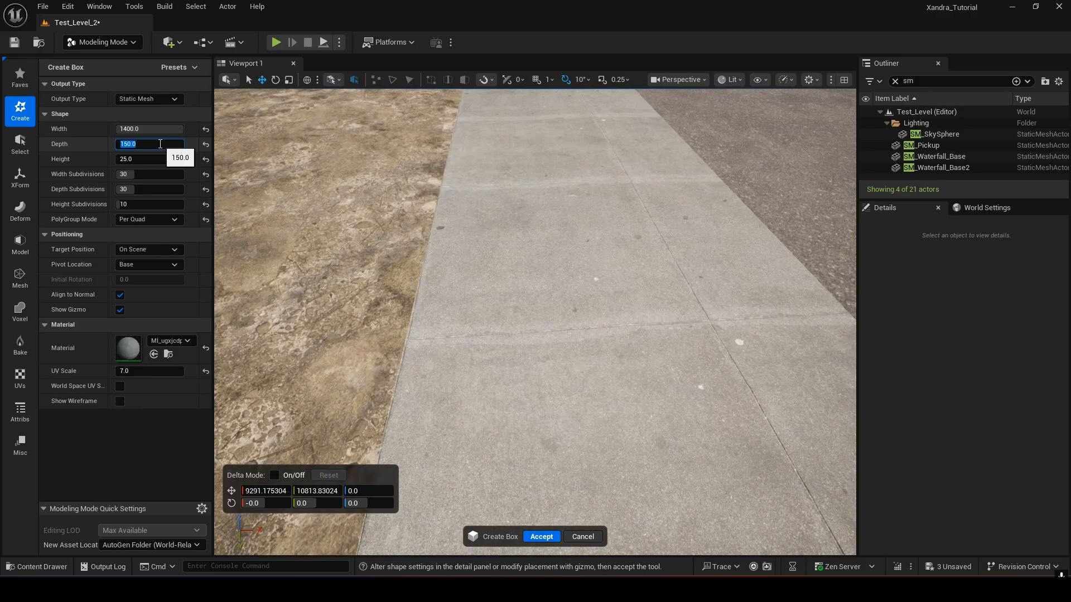
key(s)
right_drag(624, 320, 584, 383)
key(d)
key(w)
key(w)
key(w)
key(a)
key(s)
key(a)
key(d)
key(a)
key(w)
key(a)
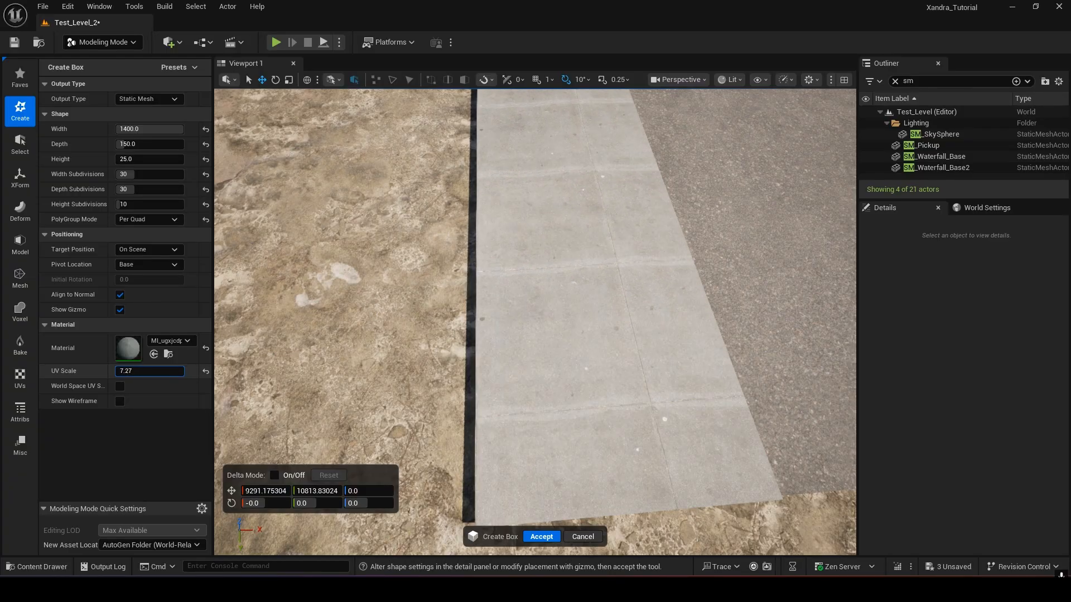
Step: Raise the UV scale of the narrowed box, trying 10 and then 9
drag(128, 371, 139, 371)
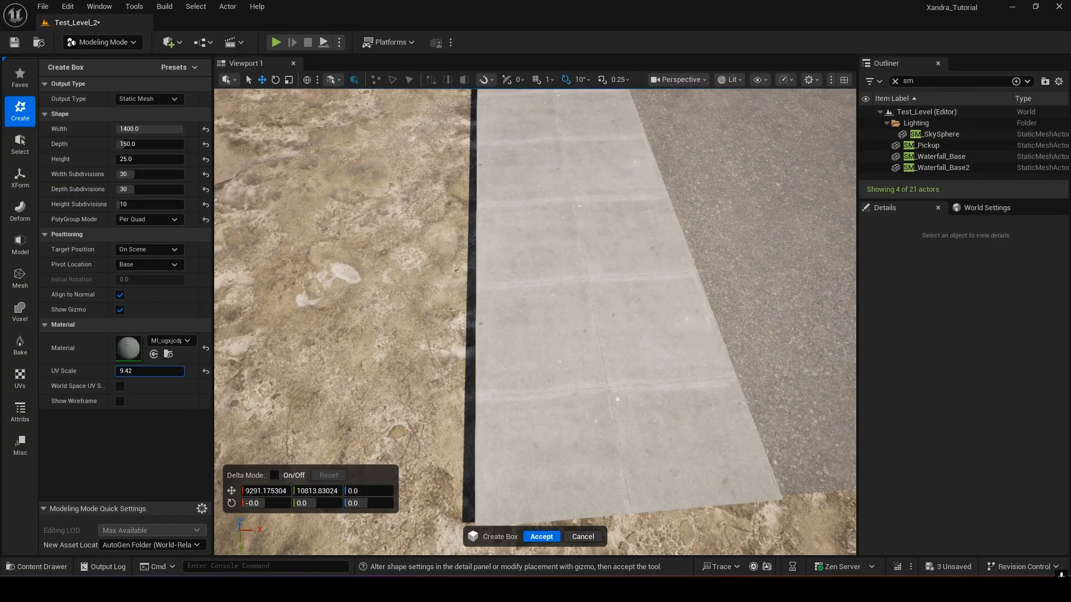
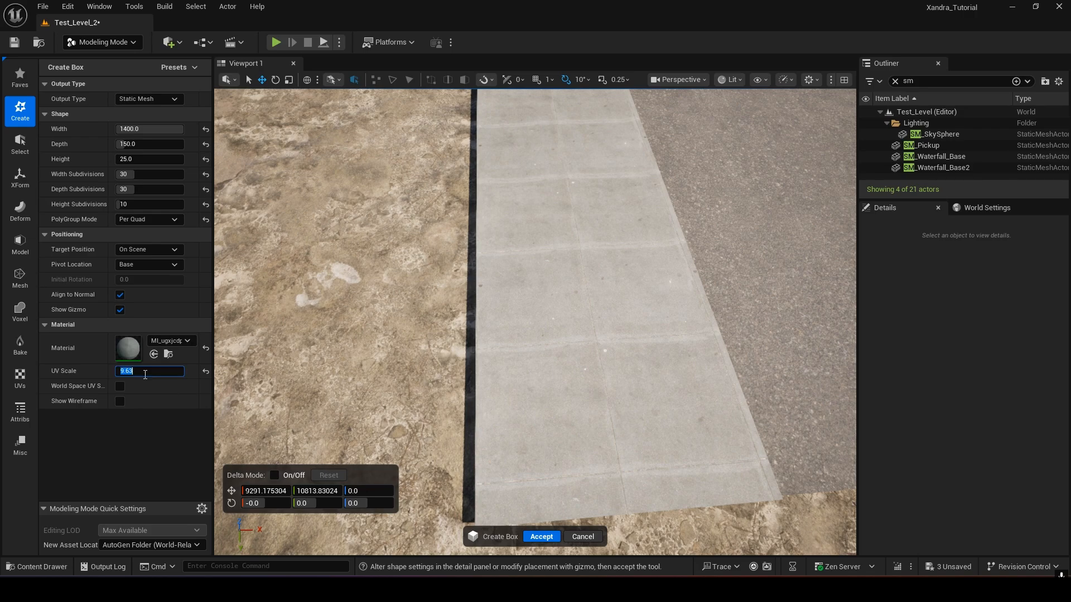
key(Return)
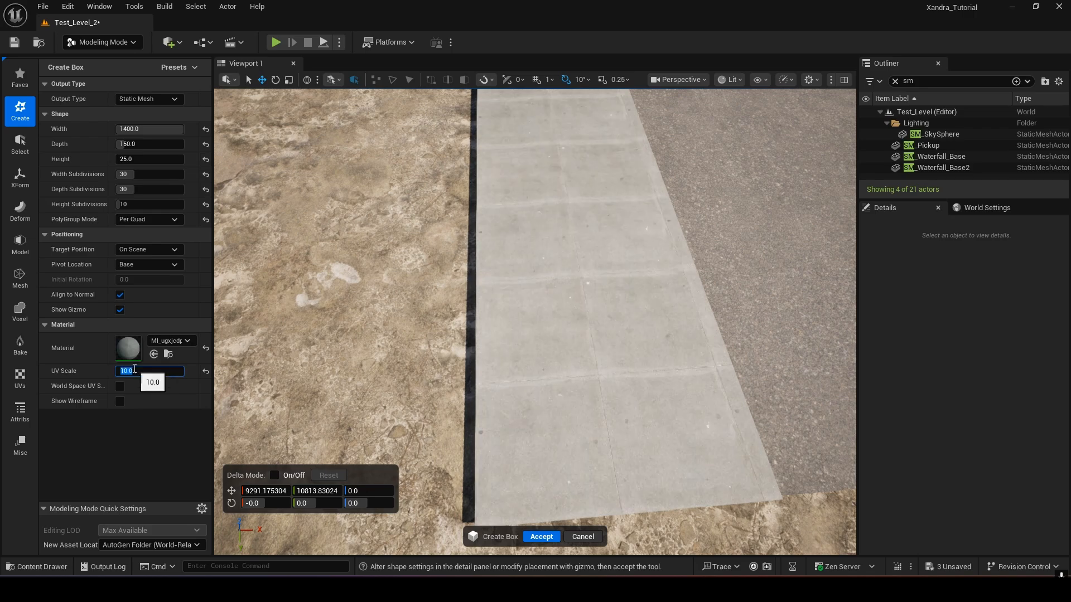
key(Return)
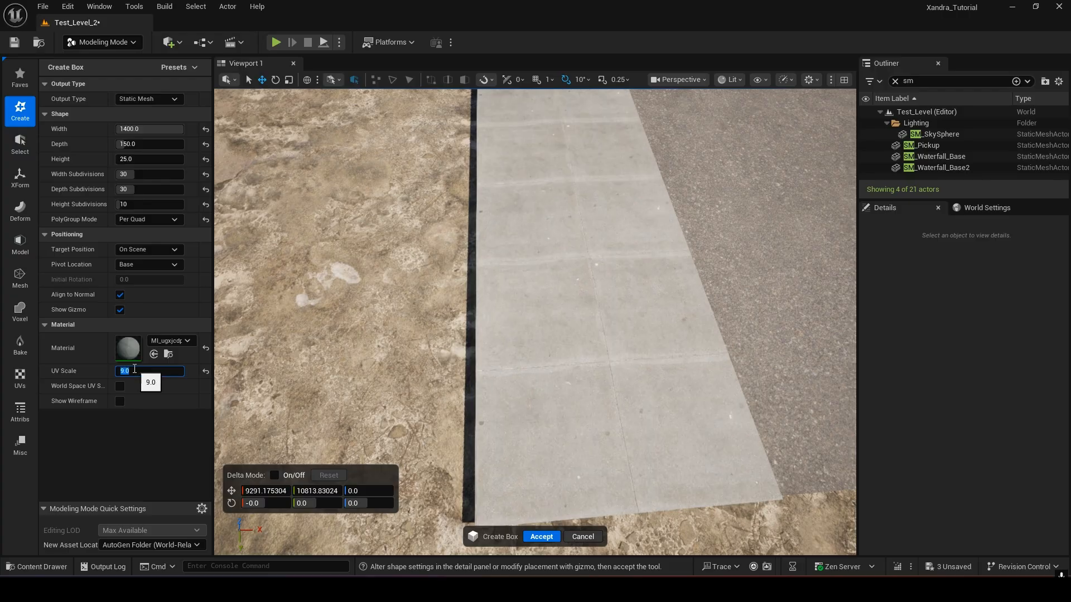
Step: Fine-tune the UV scale to about 9.45, checking the slab joints at the box's near end from above
right_drag(527, 262, 491, 279)
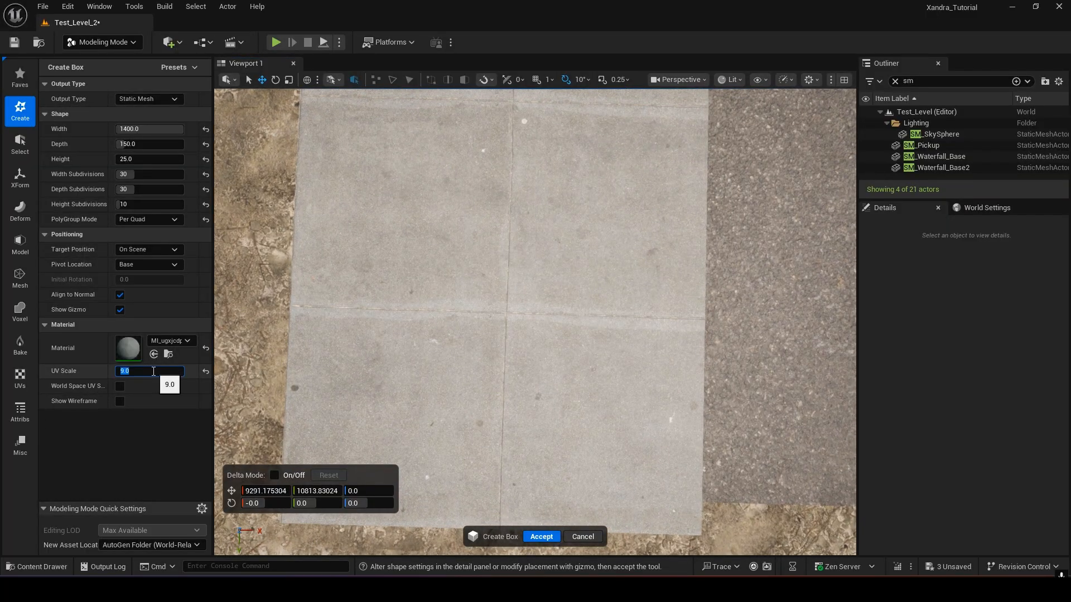
drag(144, 376, 156, 376)
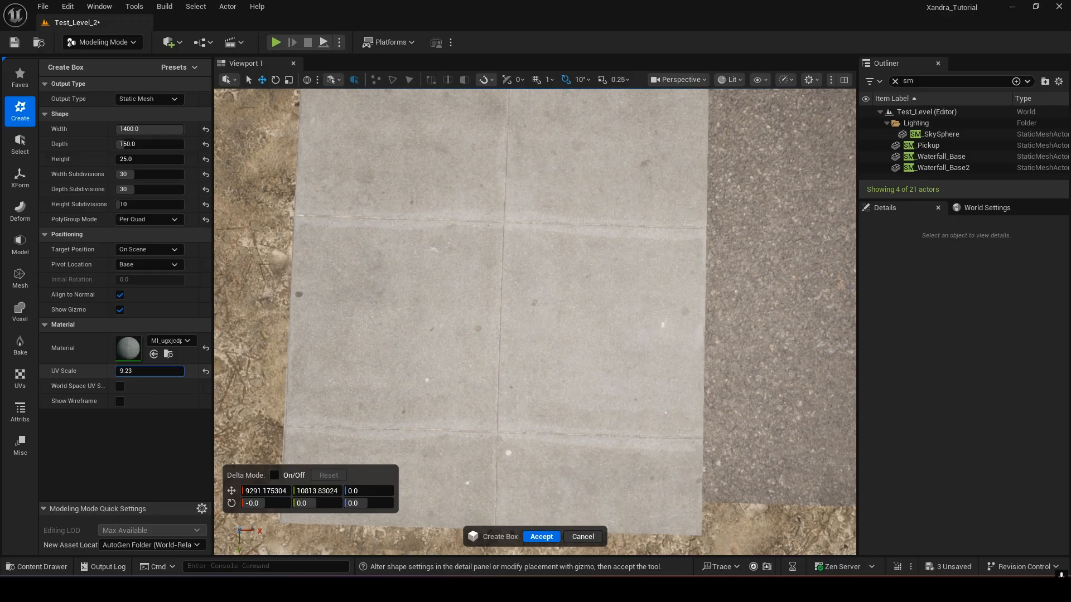
drag(136, 373, 138, 374)
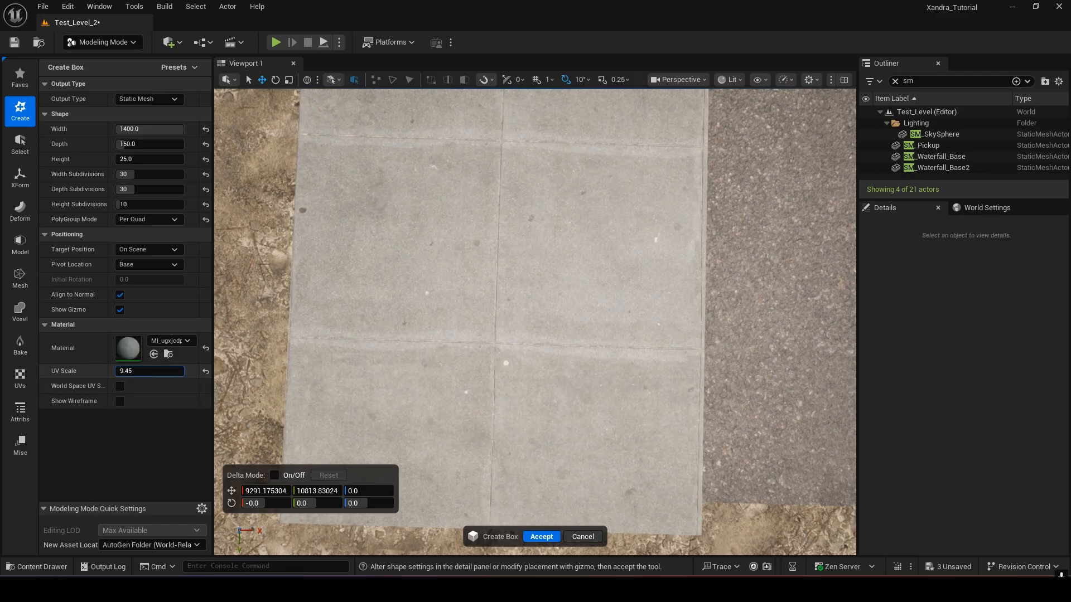
Step: Set the sidewalk box's UV Scale to 9.3 and check the tile pattern along its length
click(142, 373)
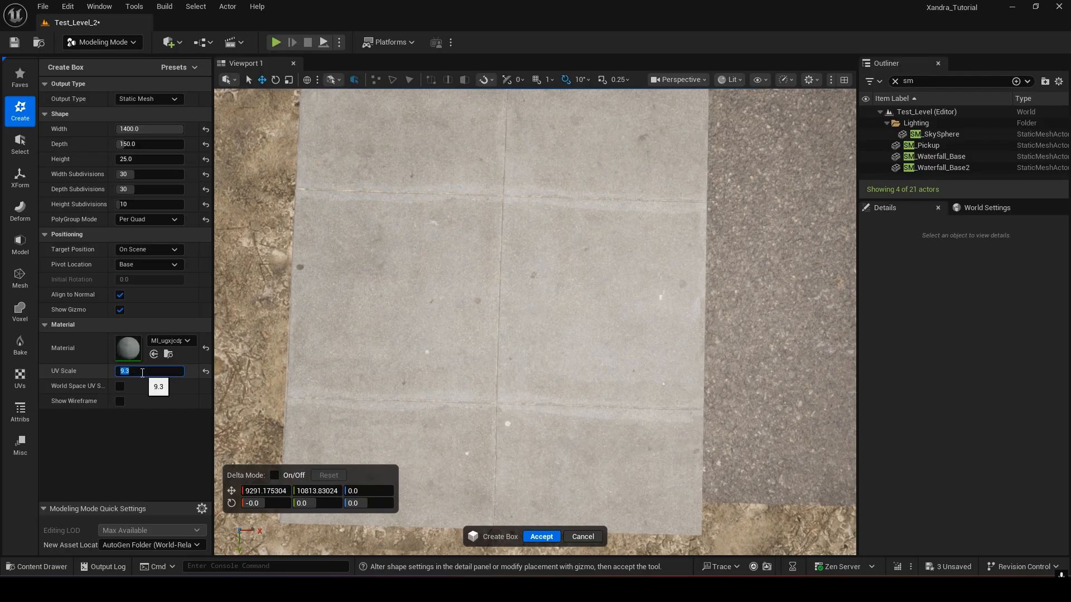
mouse_move(595, 267)
right_down()
mouse_move(595, 184)
mouse_move(580, 198)
mouse_move(580, 173)
mouse_move(580, 196)
mouse_move(391, 173)
mouse_move(575, 217)
mouse_move(580, 209)
mouse_move(574, 262)
mouse_move(580, 220)
mouse_move(580, 259)
mouse_move(566, 218)
mouse_move(580, 268)
right_up()
key(s)
key(w)
key(s)
key(s)
key(s)
key(w)
key(w)
key(s)
key(d)
right_drag(312, 296, 311, 246)
key(a)
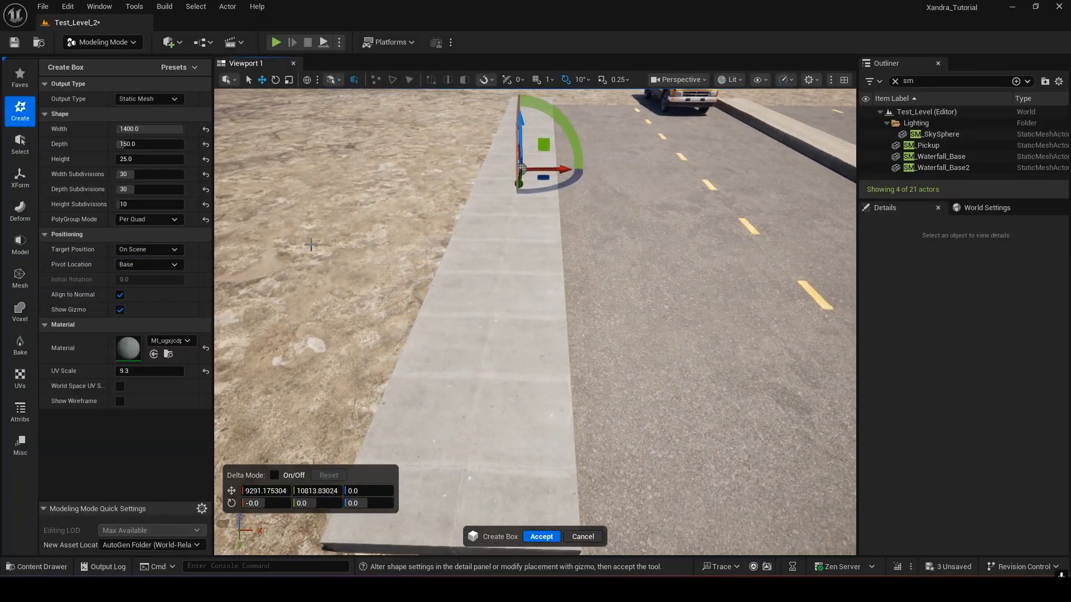
Step: Move the sidewalk box along X to about 9270, just outside the road's white edge line
click(43, 564)
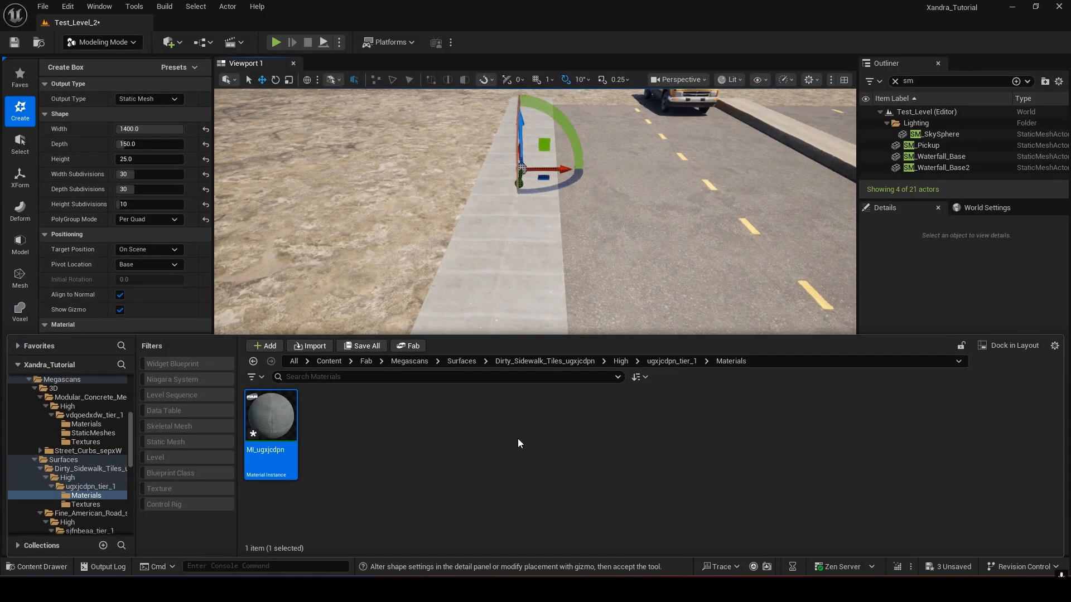
key(s)
mouse_move(566, 252)
right_down()
mouse_move(566, 241)
mouse_move(574, 249)
mouse_move(561, 252)
mouse_move(594, 279)
mouse_move(580, 302)
mouse_move(555, 312)
mouse_move(558, 281)
mouse_move(535, 285)
mouse_move(521, 304)
mouse_move(497, 298)
mouse_move(544, 304)
mouse_move(560, 241)
right_up()
key(d)
key(a)
key(w)
key(w)
key(s)
key(s)
key(d)
key(a)
key(w)
key(d)
key(s)
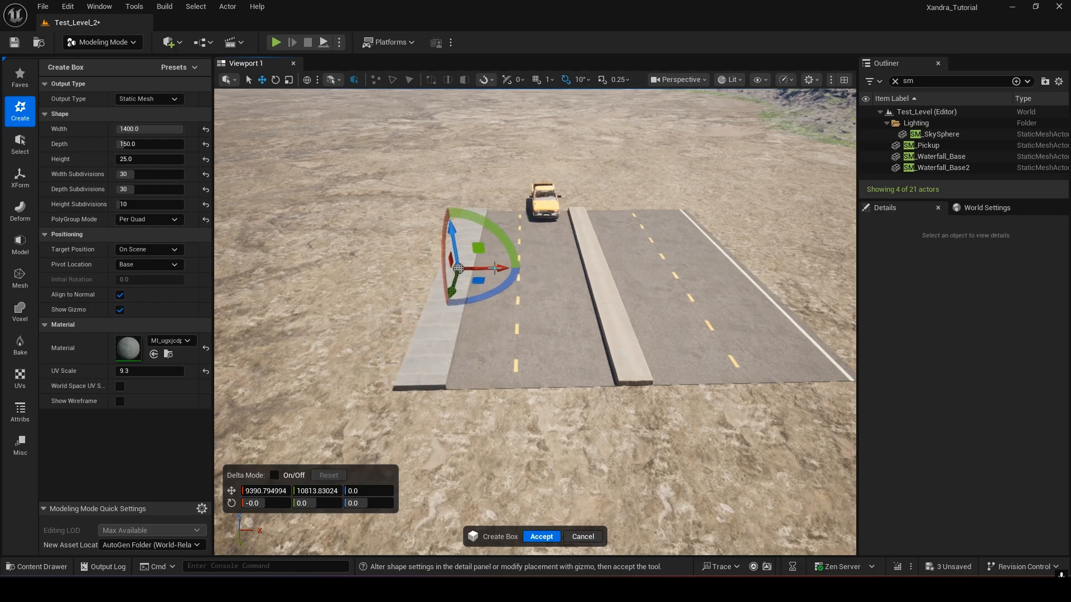
drag(470, 262, 468, 261)
scroll(500, 268, up, 10)
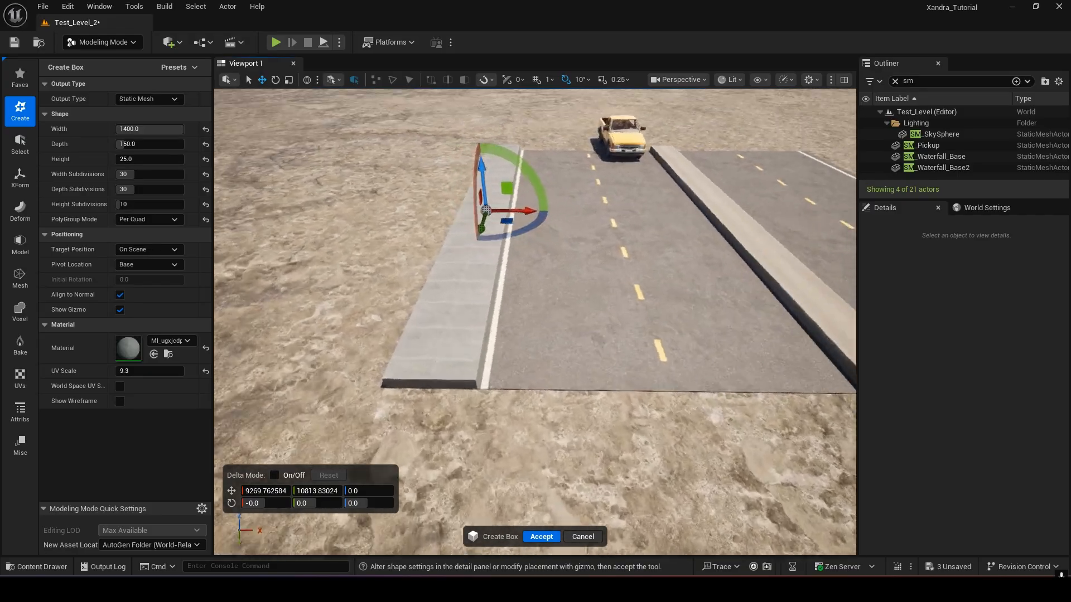
Step: Fine-tune the sidewalk box along X to about 9274 against the white edge line and accept the box
drag(547, 175, 548, 177)
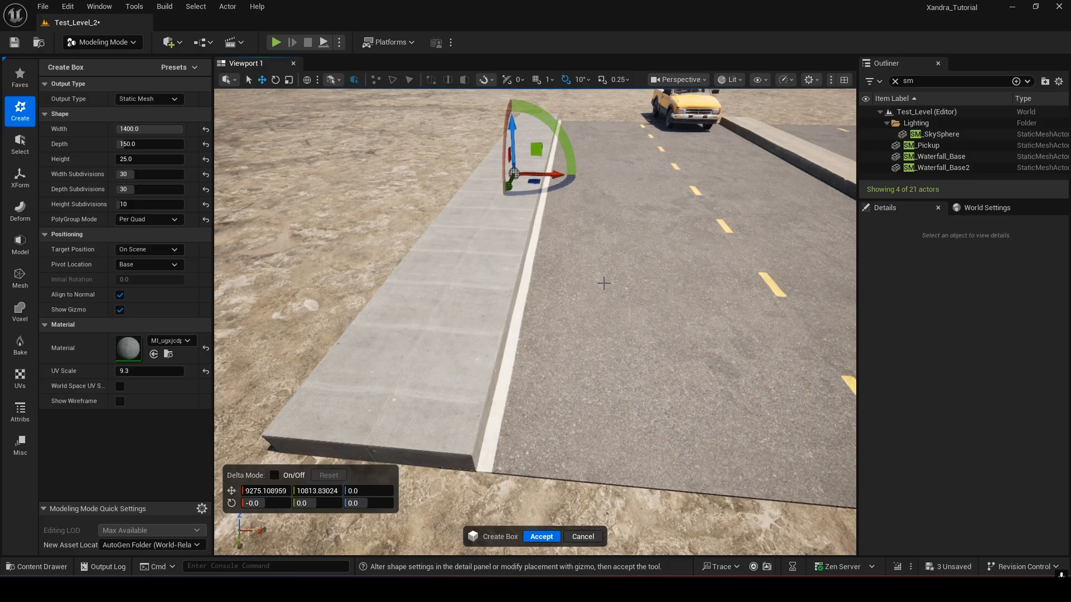
key(ctrl+z)
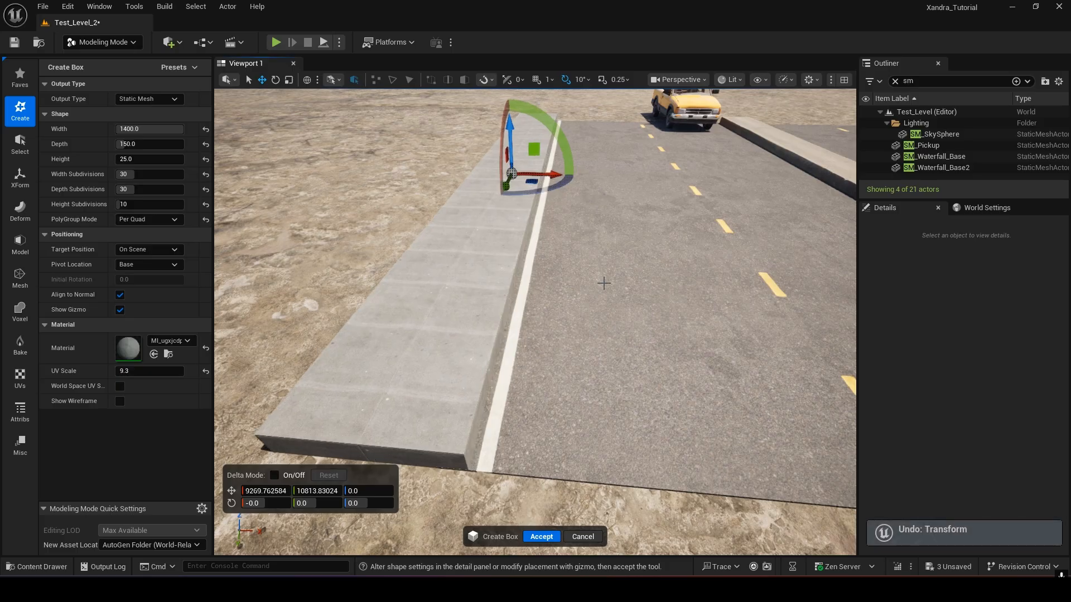
drag(552, 175, 556, 174)
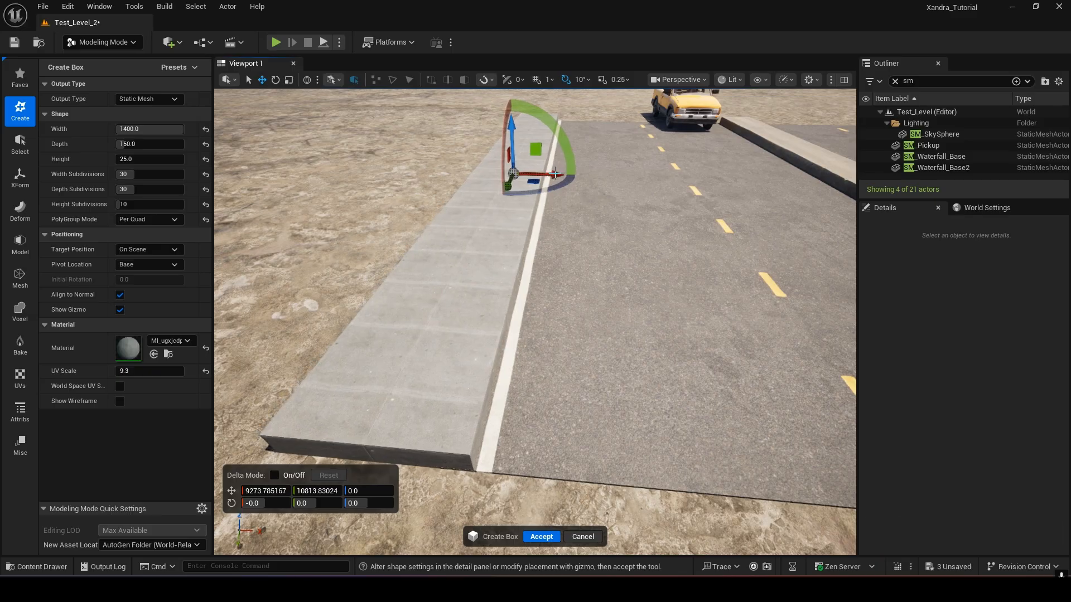
click(542, 536)
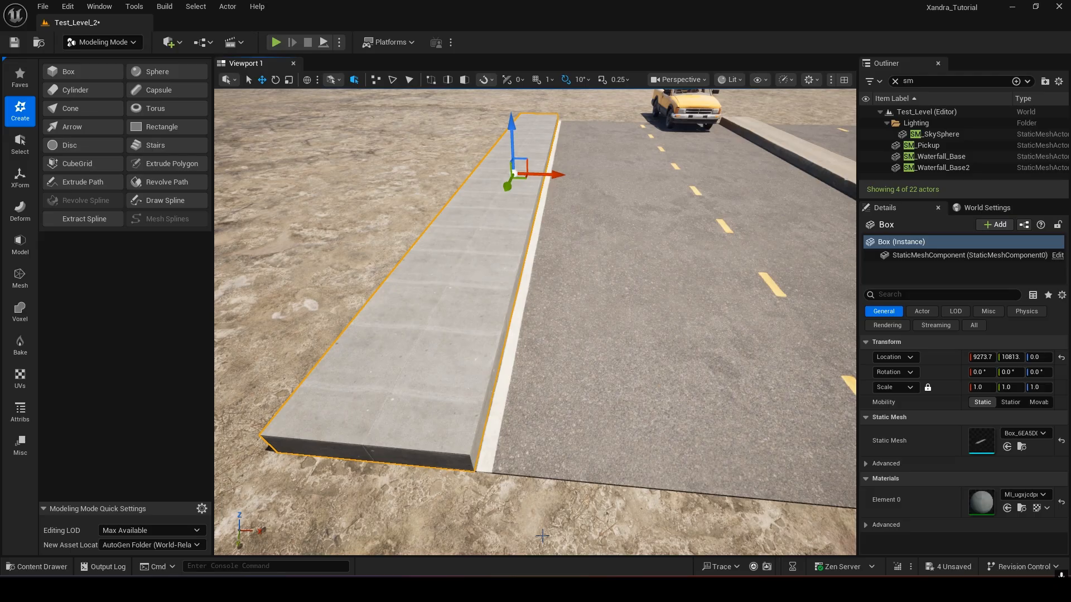
Step: Duplicate the sidewalk and move the copy along X to about 10724, on the opposite side of the road
scroll(517, 303, down, 15)
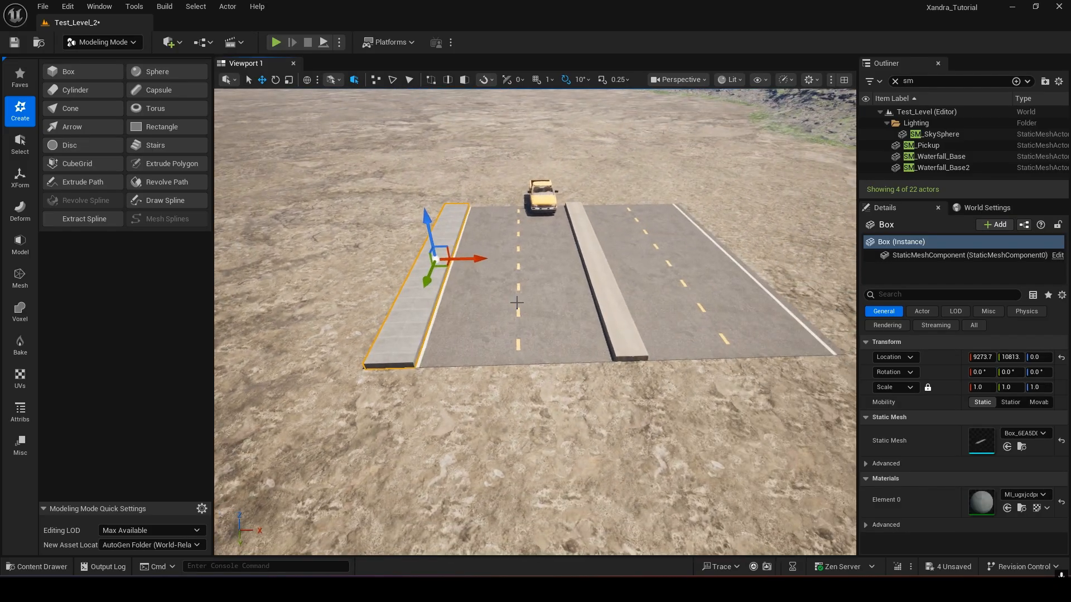
key(ctrl+d)
drag(463, 259, 737, 253)
key(f)
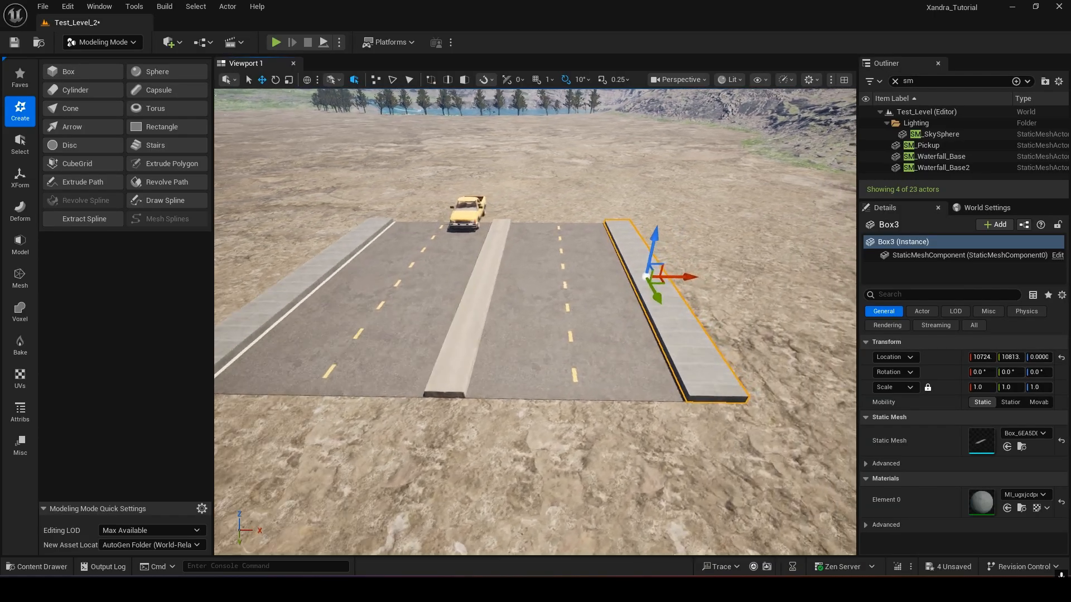
Step: Shift the duplicated sidewalk along X to about 10769 so it lines up beside the road's white edge line
drag(614, 191, 630, 207)
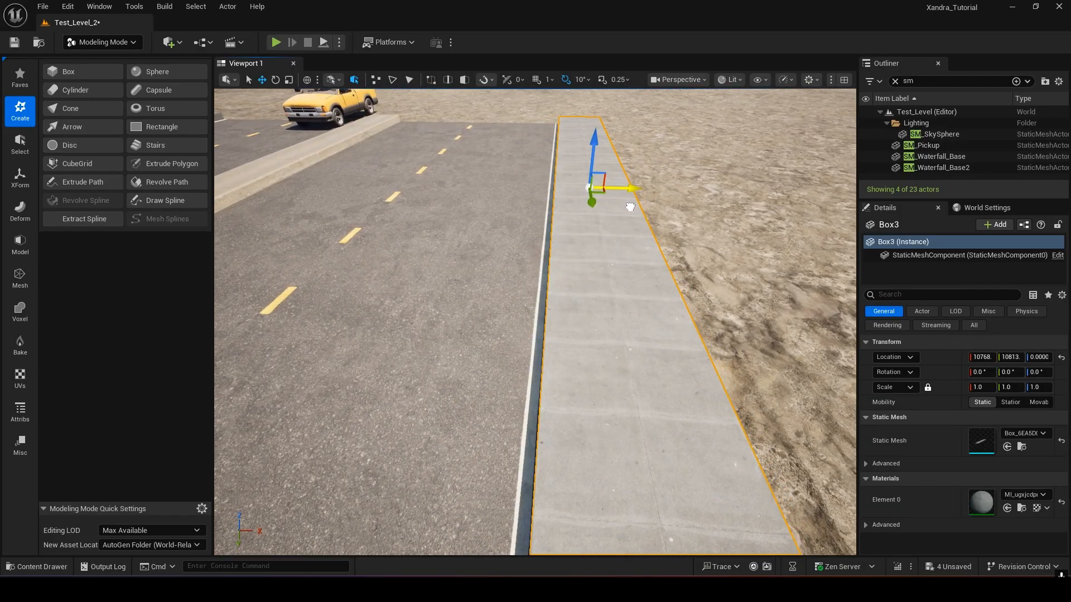
key(a)
right_drag(490, 254, 505, 222)
key(d)
key(w)
drag(563, 203, 563, 207)
right_drag(545, 270, 338, 330)
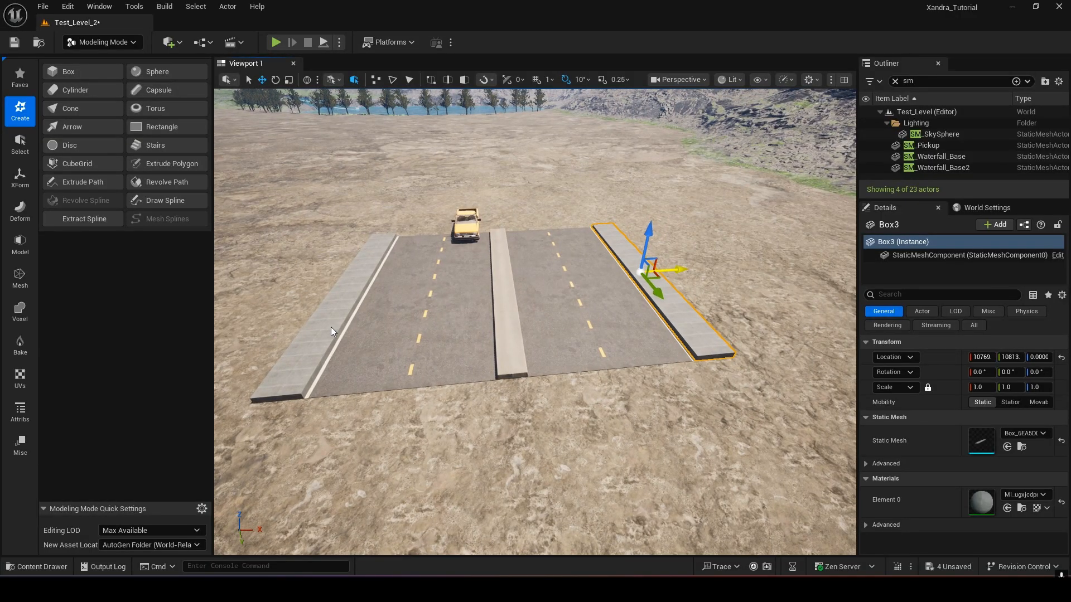
Step: Merge both sidewalks, the road and the median into one mesh with Union, and shift it along X to about 10002
ctrl+click(331, 332)
ctrl+click(392, 341)
ctrl+click(516, 344)
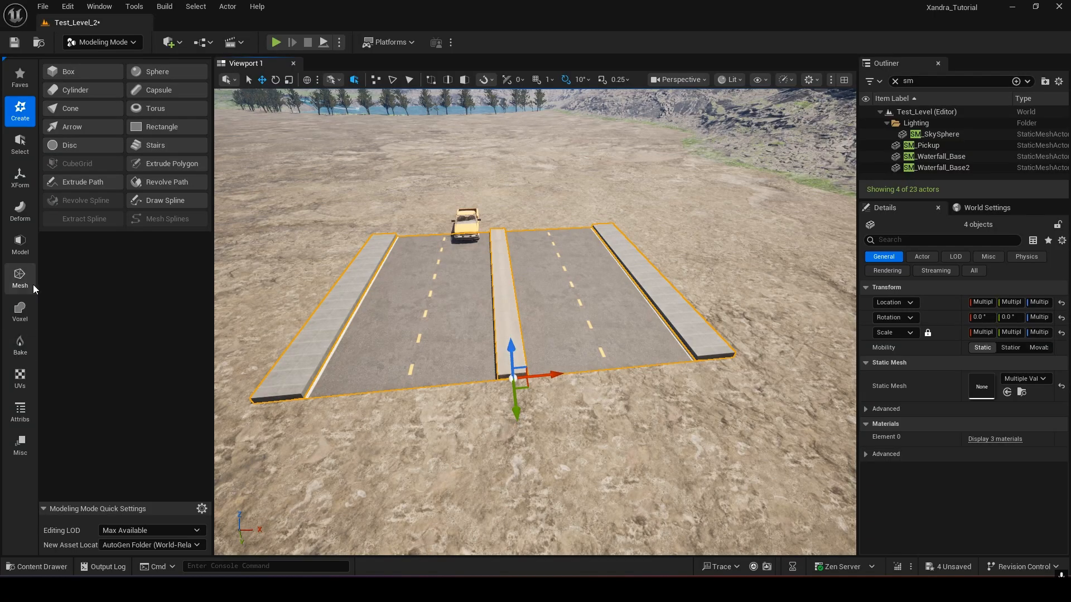
click(20, 278)
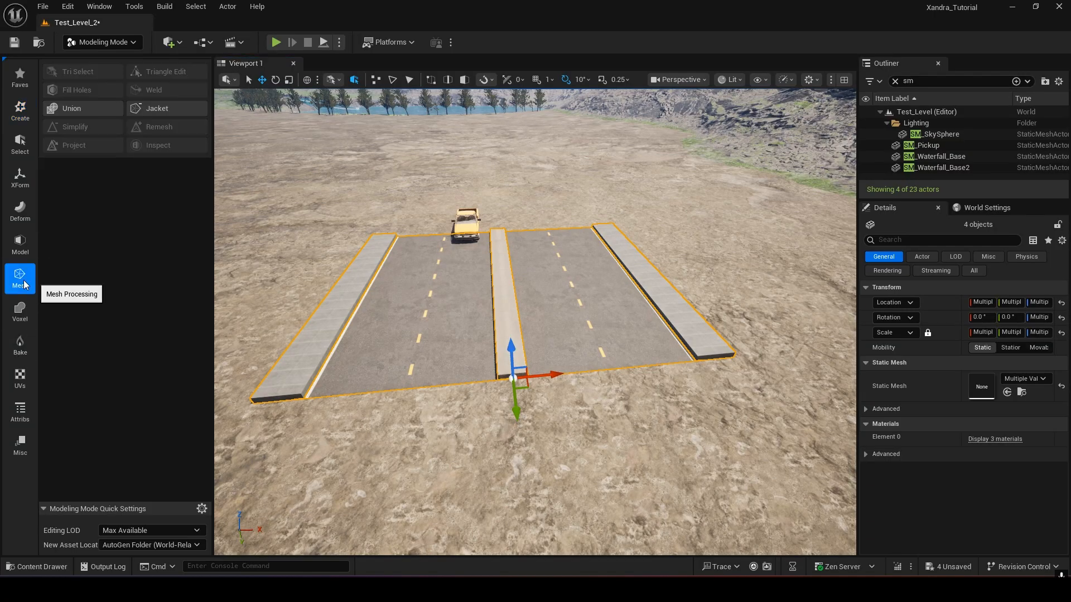
click(74, 113)
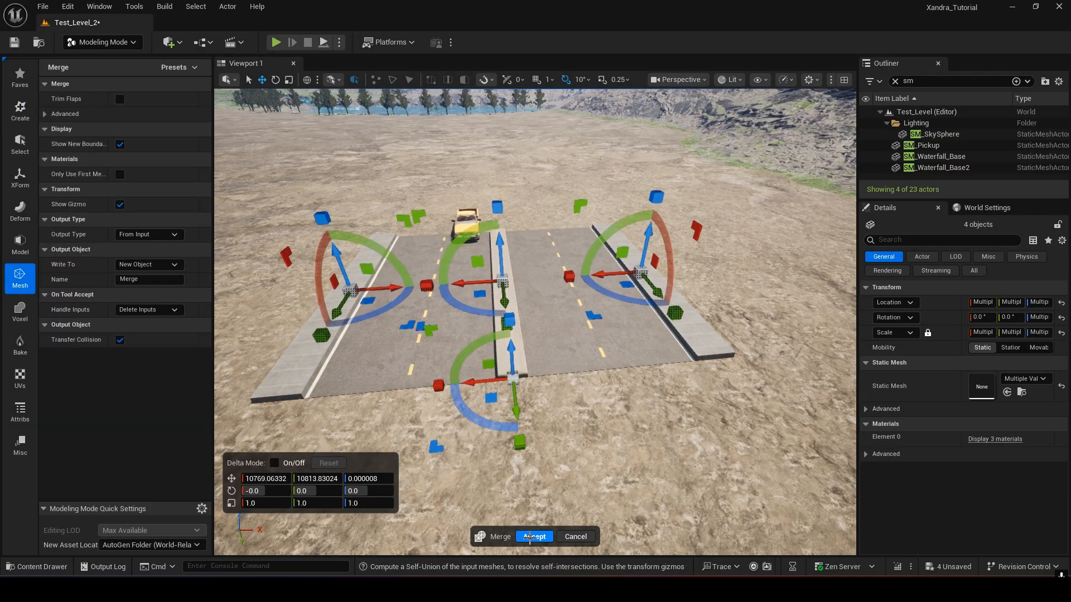
click(534, 537)
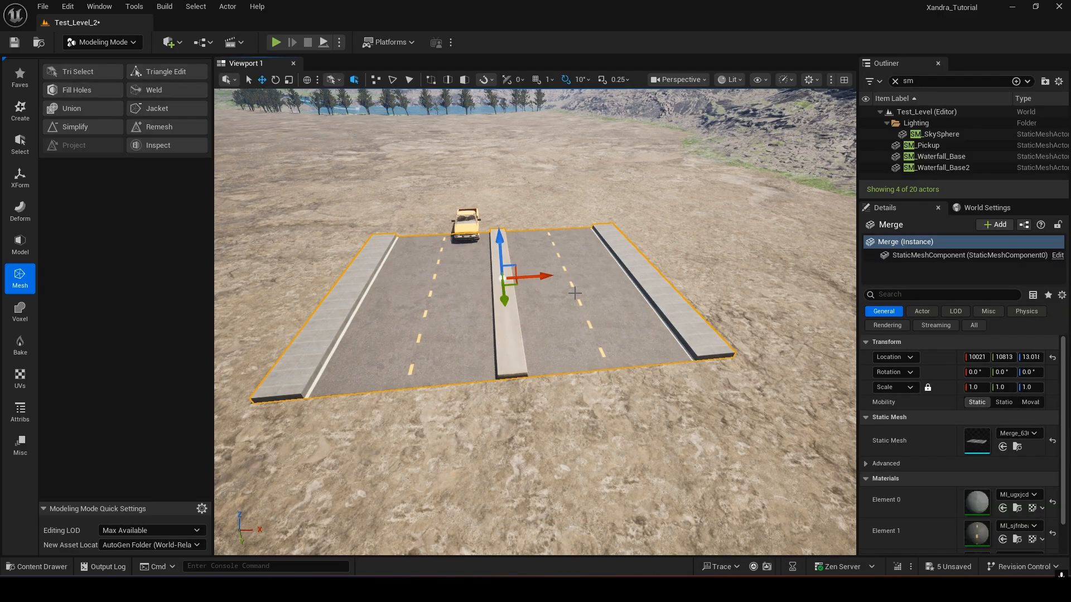
drag(551, 279, 575, 255)
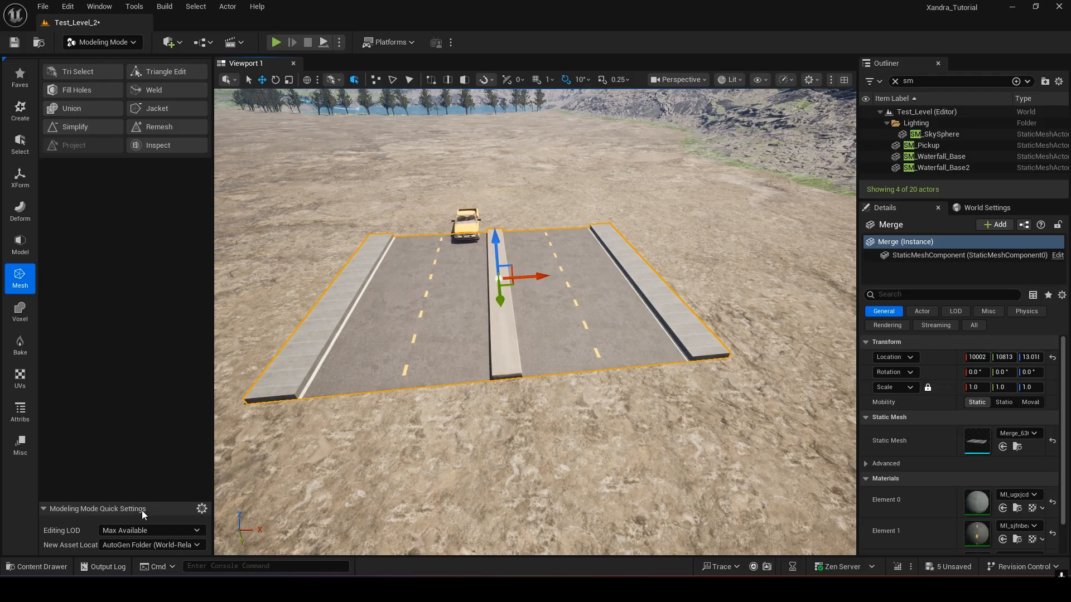
Step: Locate the merged mesh's asset in the project content and rename it Main_Road_Merged
click(44, 567)
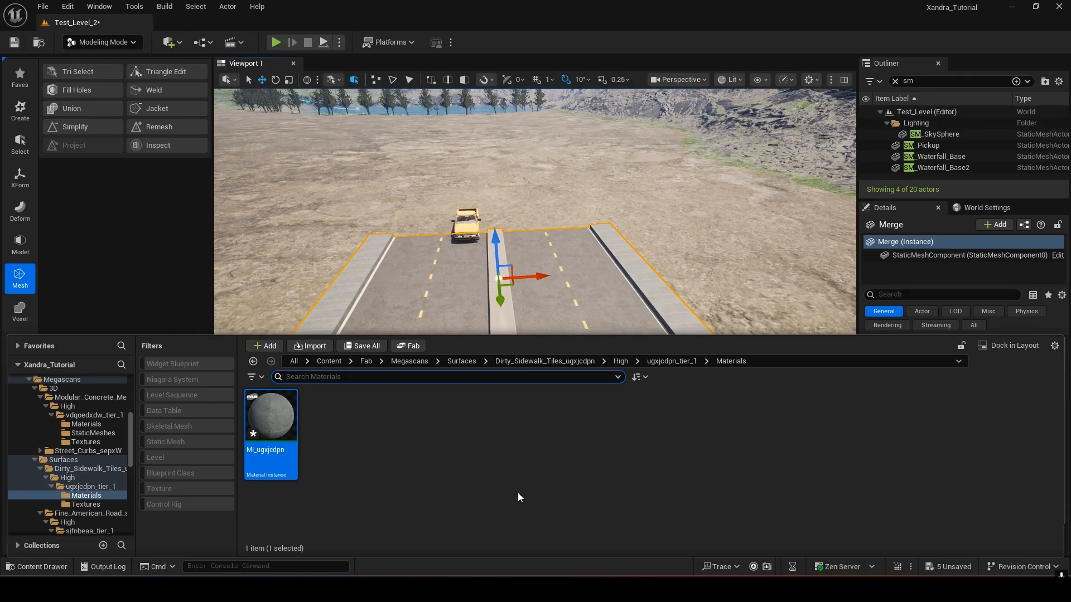
click(56, 567)
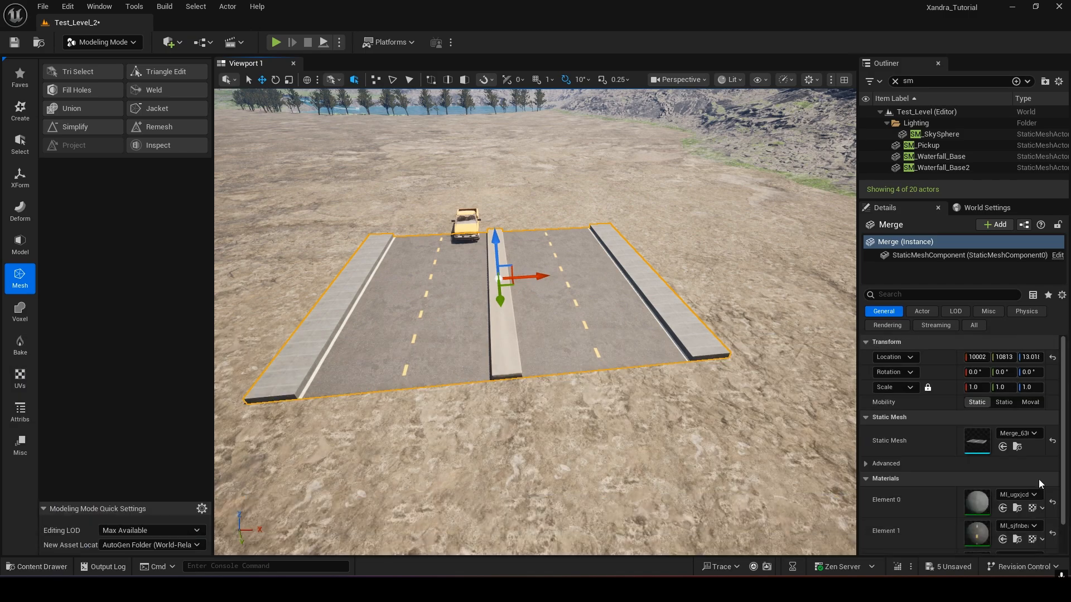
click(1016, 448)
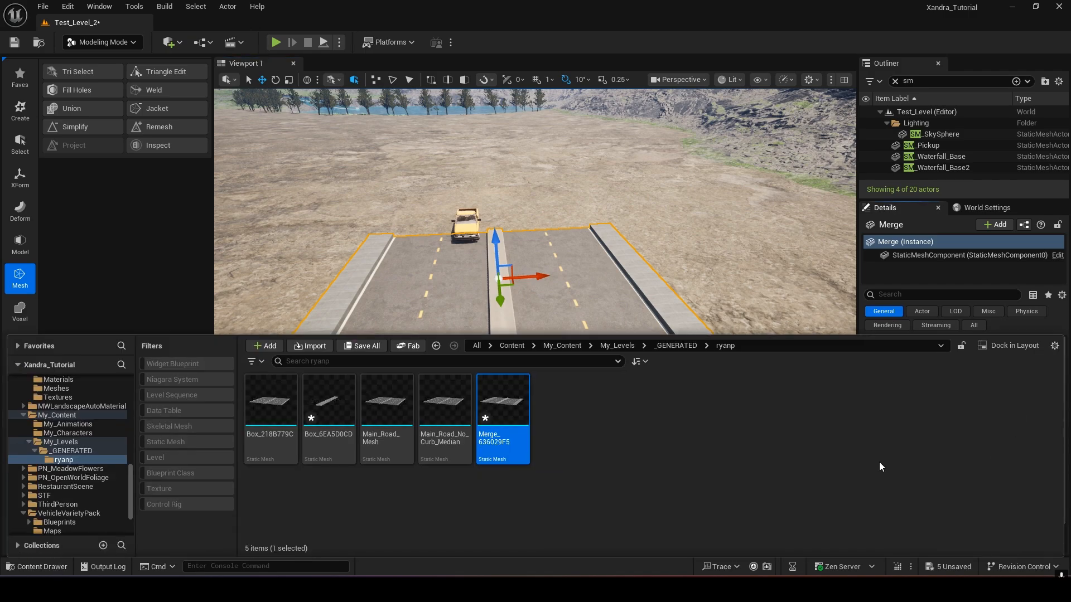
right_click(514, 439)
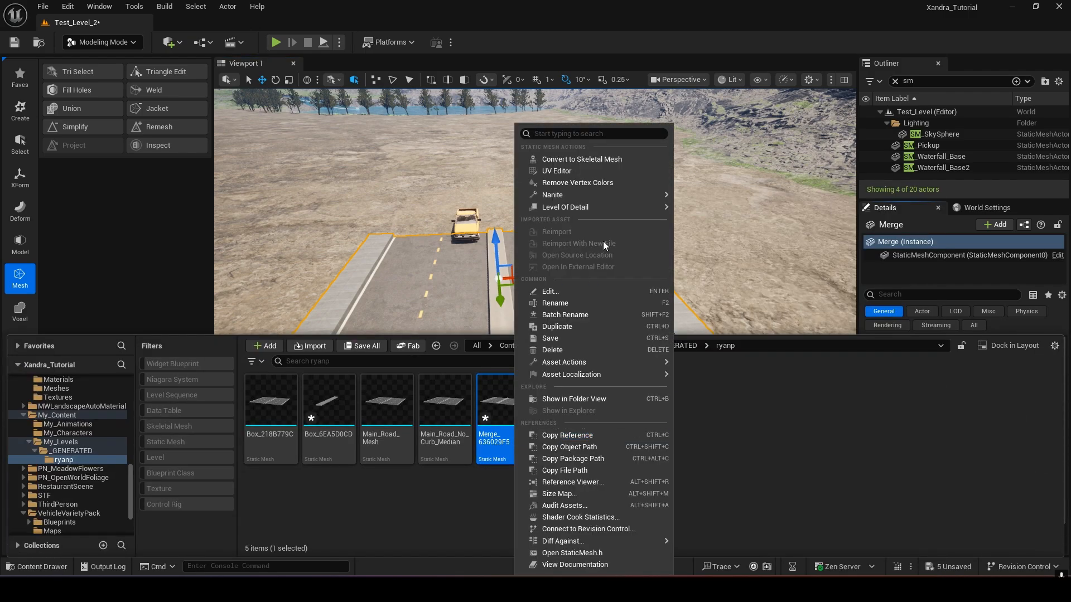
click(589, 304)
text(Merged)
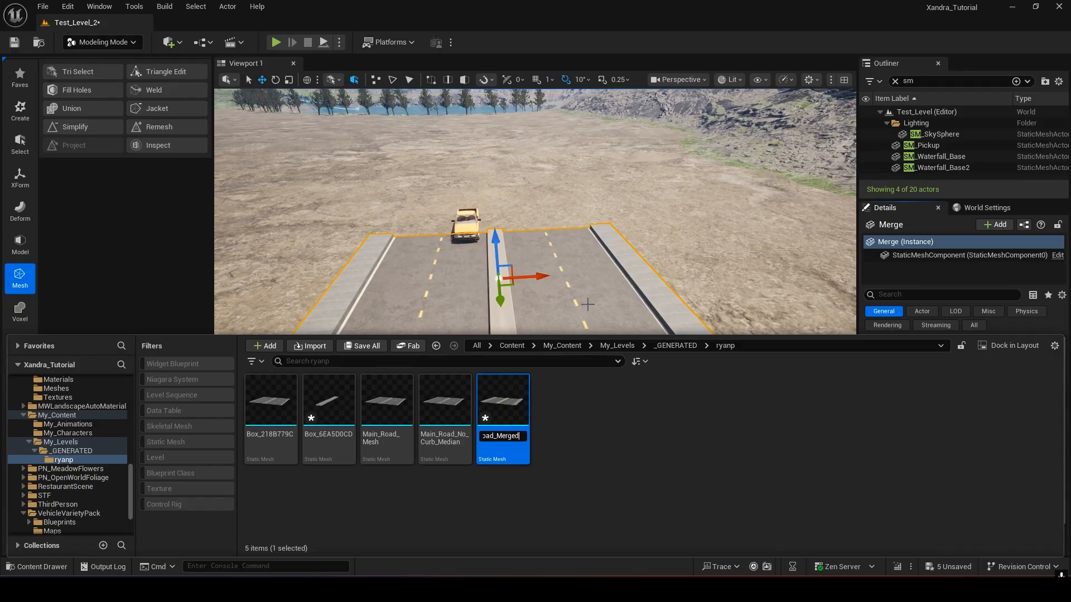
key(Return)
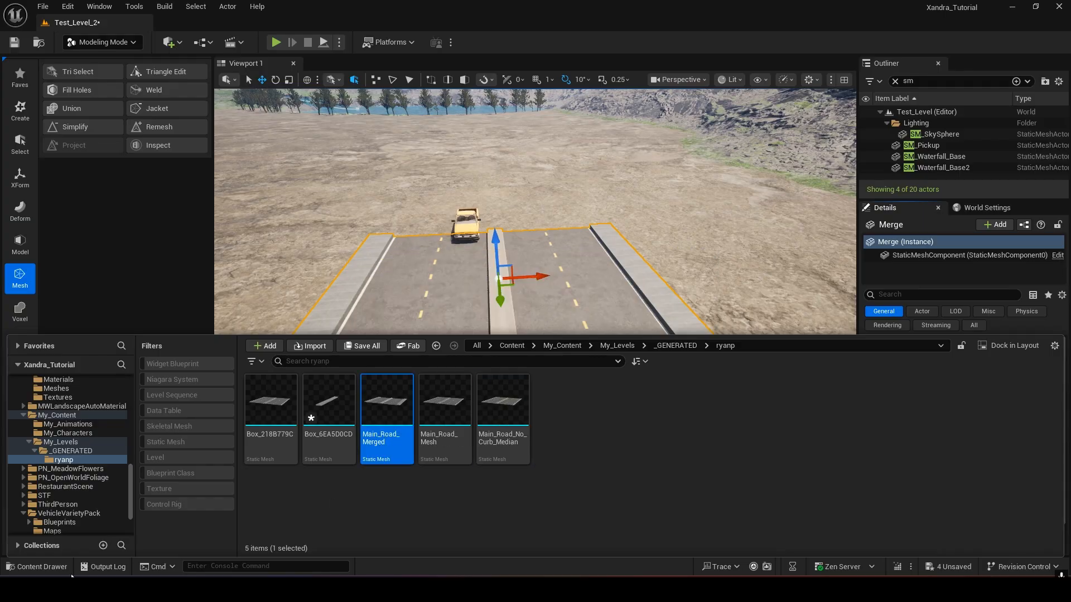
click(64, 569)
right_drag(538, 298, 621, 294)
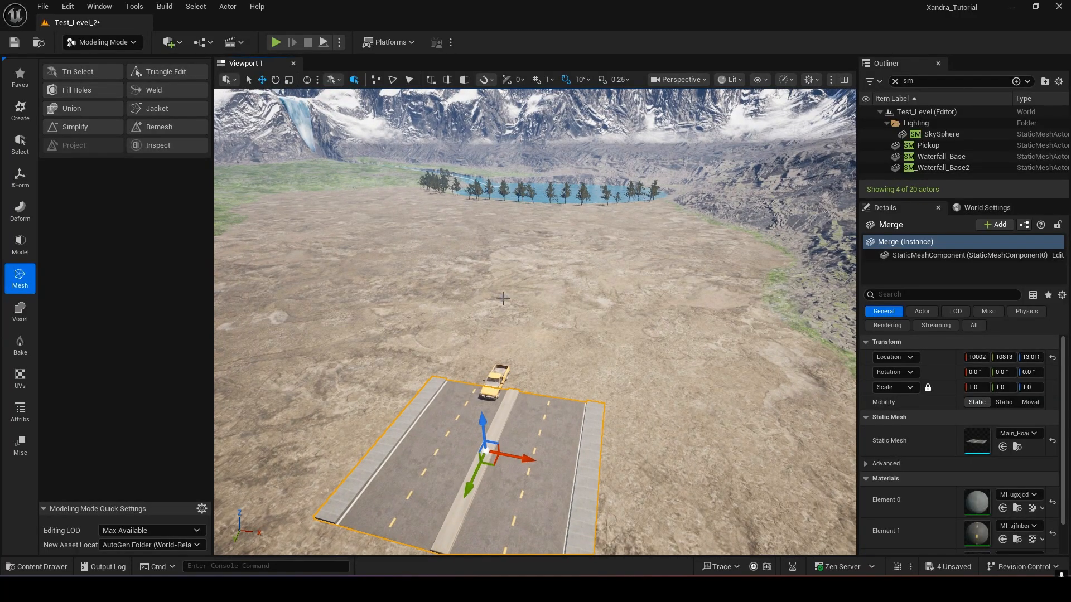
right_drag(543, 275, 530, 402)
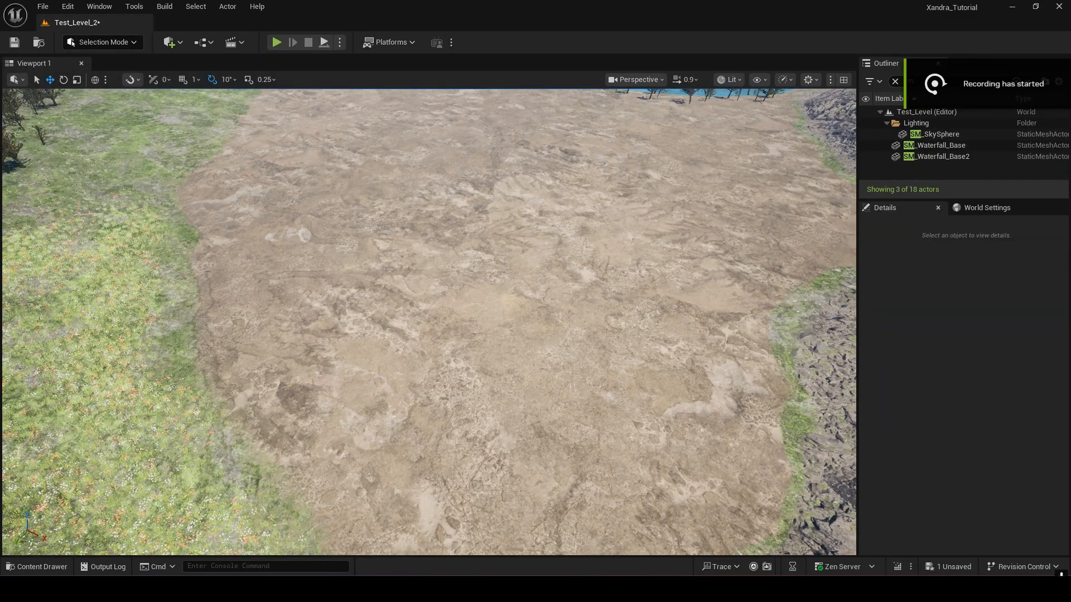
scroll(624, 280, down, 5)
alt+drag(624, 280, 561, 280)
mouse_move(561, 280)
right_down()
mouse_move(574, 282)
mouse_move(577, 313)
mouse_move(619, 316)
mouse_move(625, 298)
mouse_move(680, 282)
mouse_move(569, 279)
right_up()
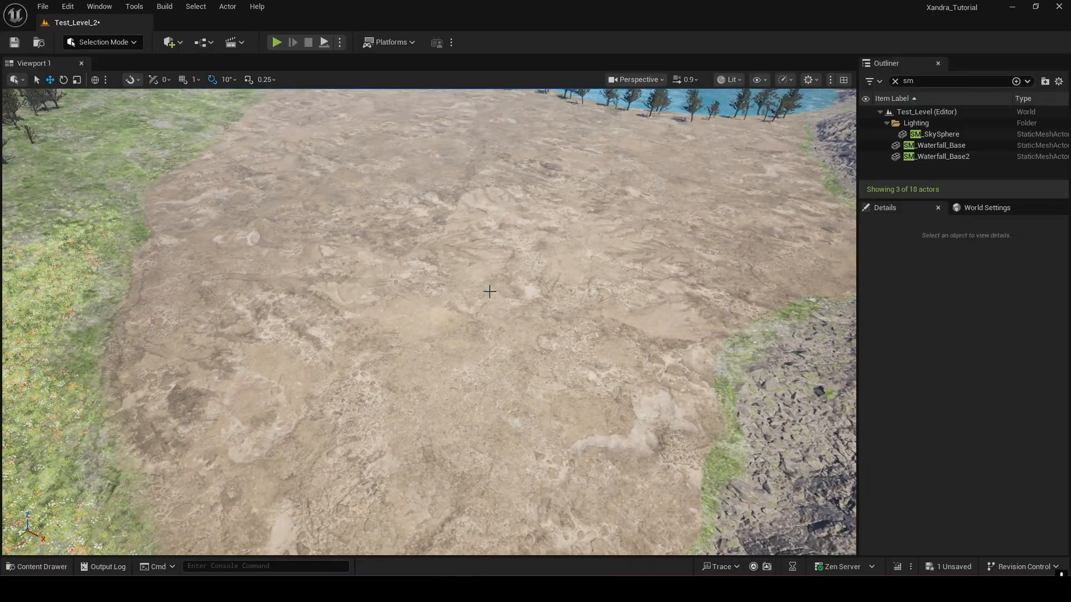
right_drag(512, 189, 452, 206)
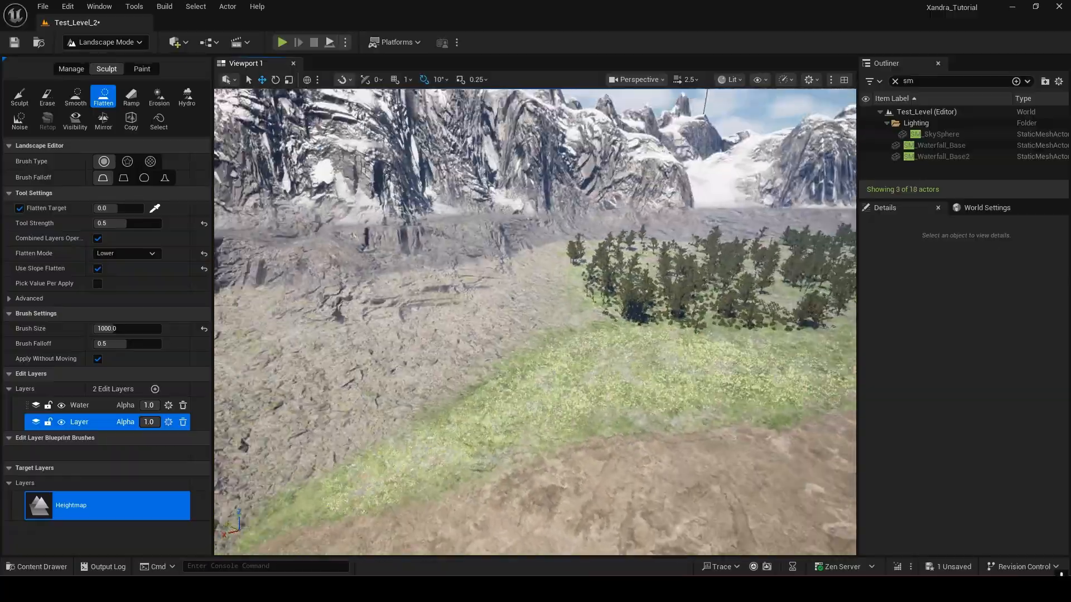
Step: Flatten the rocky slope and grass at the mountain-side end of the dirt field, using the Flatten tool in Lower mode
mouse_move(613, 318)
right_down()
mouse_move(530, 306)
mouse_move(613, 390)
right_up()
mouse_move(558, 335)
right_down()
mouse_move(558, 295)
mouse_move(563, 329)
right_up()
mouse_move(411, 392)
right_down()
mouse_move(412, 435)
mouse_move(411, 392)
right_up()
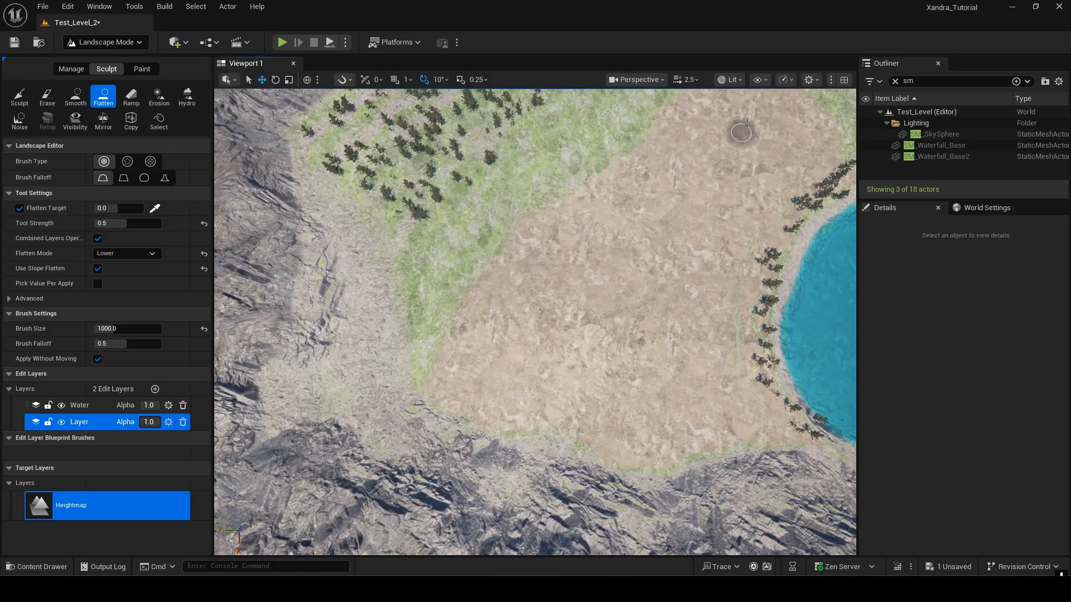
right_drag(747, 126, 640, 228)
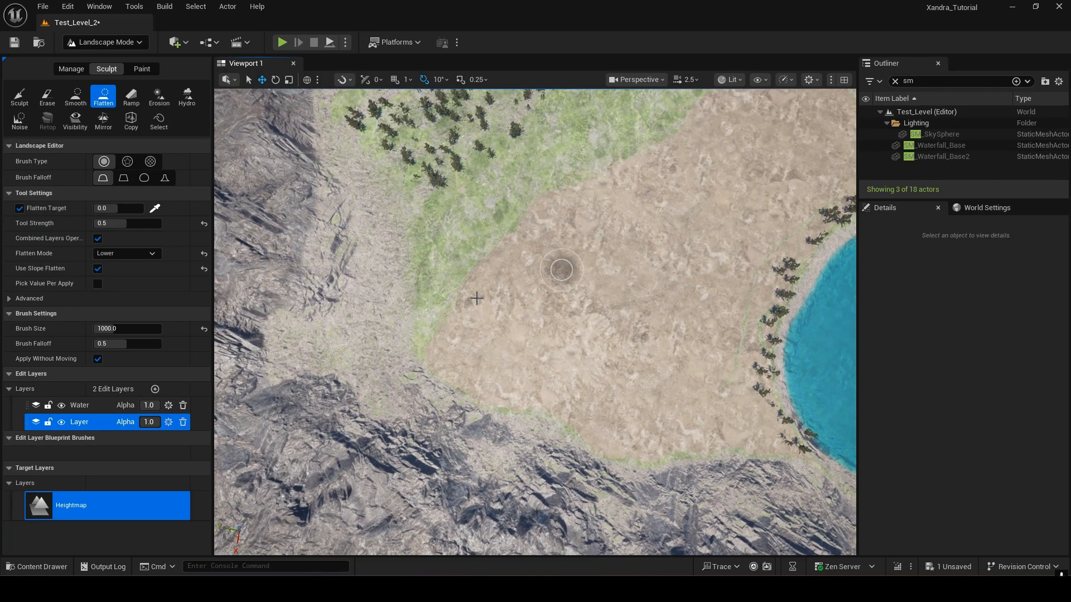
mouse_move(397, 338)
mouse_down()
mouse_move(407, 322)
mouse_move(415, 340)
mouse_move(436, 322)
mouse_move(427, 315)
mouse_move(419, 341)
mouse_move(425, 375)
mouse_move(388, 367)
mouse_move(371, 322)
mouse_move(476, 285)
mouse_up()
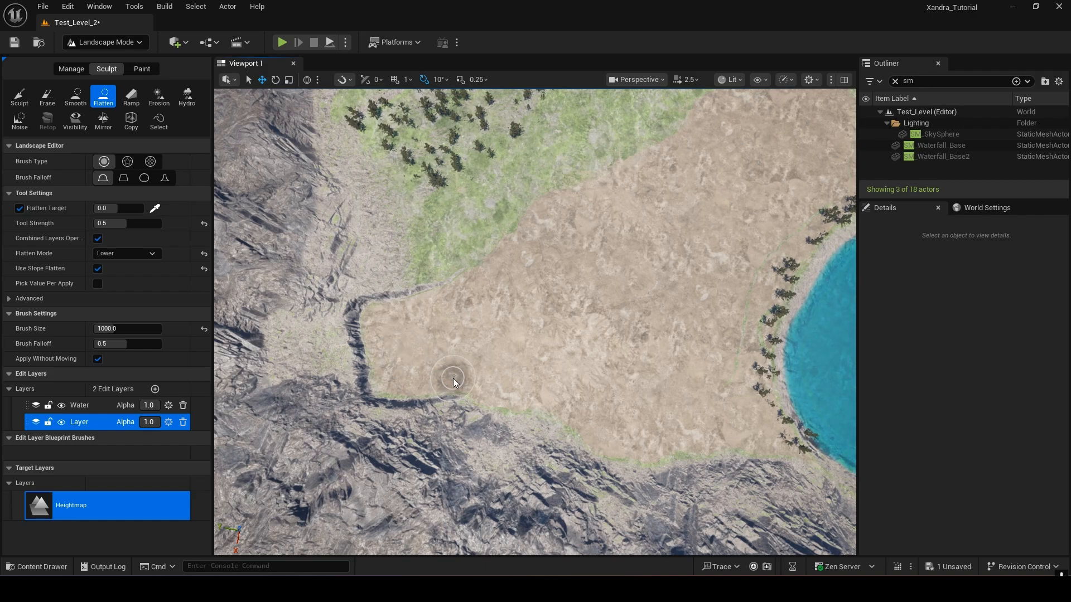
Step: Switch to Foliage mode and select all foliage types in the palette
right_drag(469, 360, 468, 324)
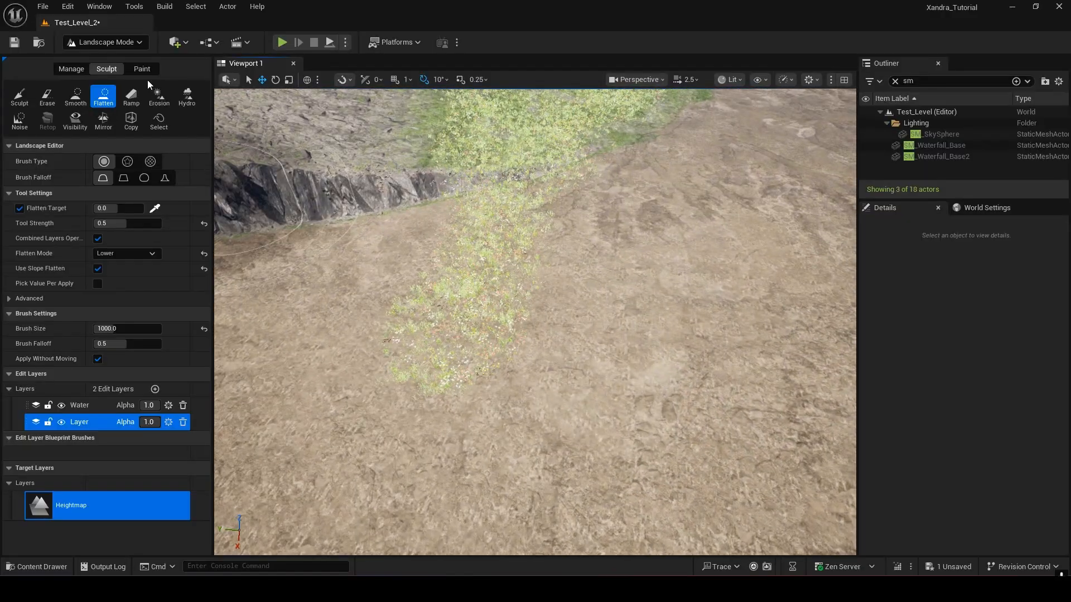
click(136, 43)
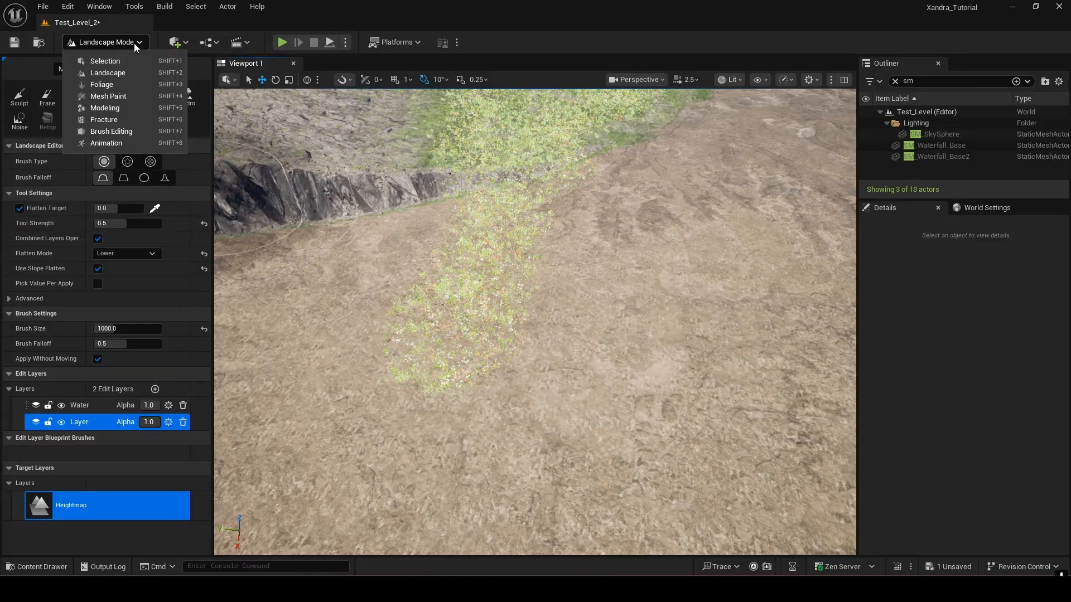
click(119, 71)
key(shift+3)
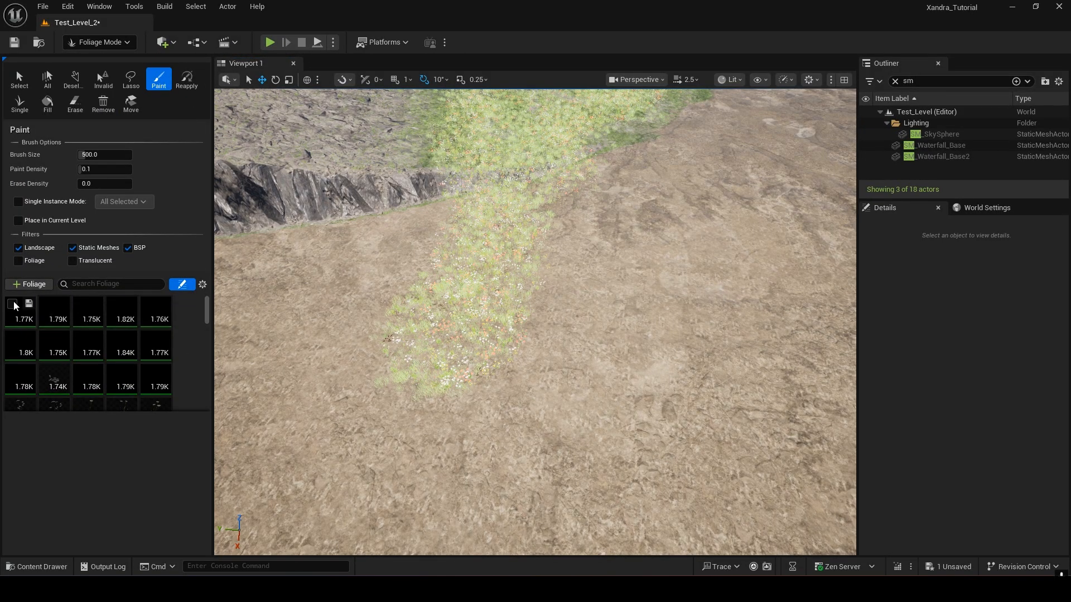
scroll(167, 372, down, 3)
drag(210, 326, 207, 402)
key(ctrl+a)
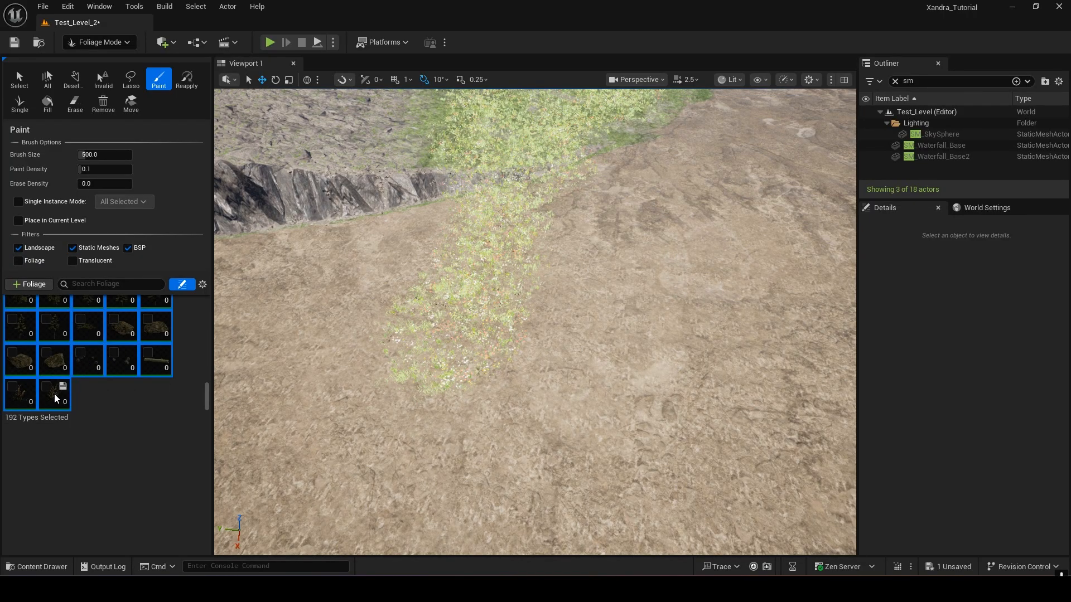
Step: Erase the painted foliage covering the dirt field near the cliff end with the Erase tool
click(75, 103)
mouse_move(418, 344)
mouse_down()
mouse_move(478, 323)
mouse_move(487, 240)
mouse_move(471, 240)
mouse_move(463, 220)
mouse_move(613, 175)
mouse_move(488, 221)
mouse_up()
mouse_move(587, 249)
right_down()
mouse_move(580, 273)
mouse_move(558, 262)
mouse_move(698, 257)
right_up()
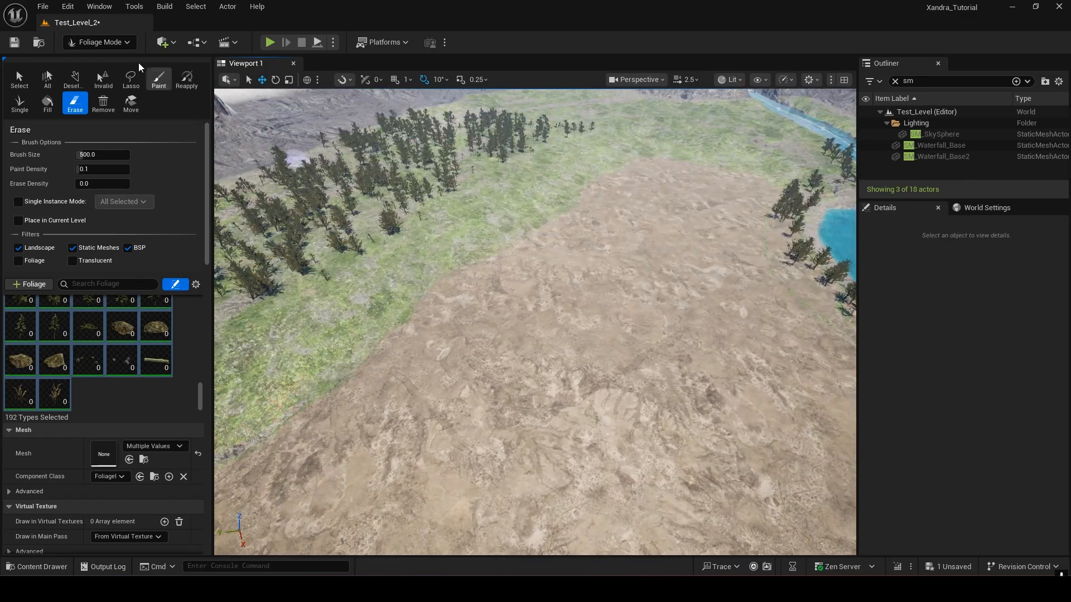
Step: Activate the Splines tool in Landscape mode and place the first landscape spline control point in the dirt near the cliff end
click(99, 42)
click(93, 75)
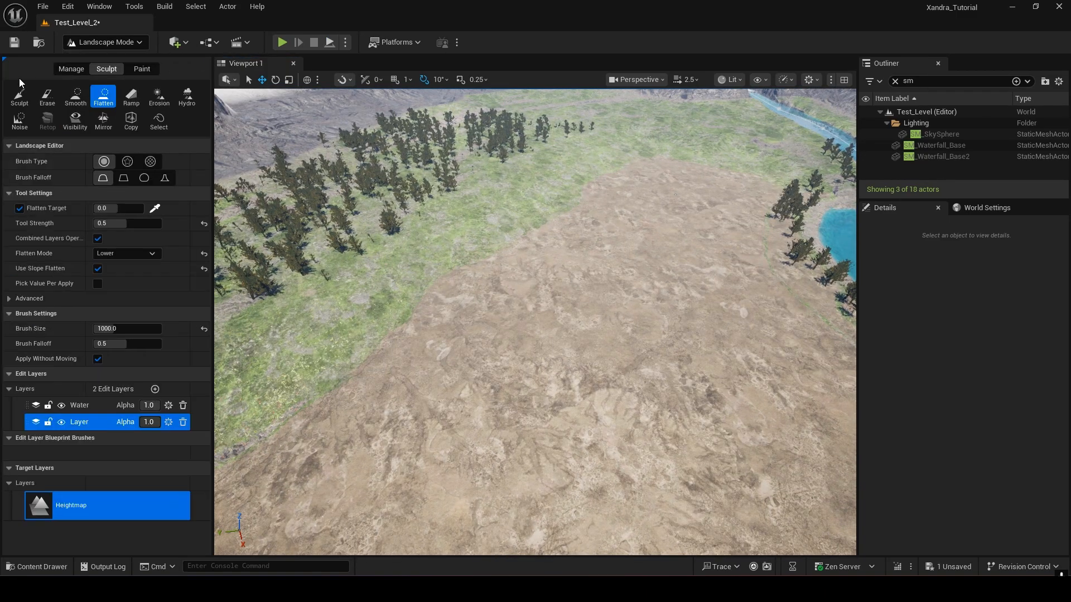
click(61, 70)
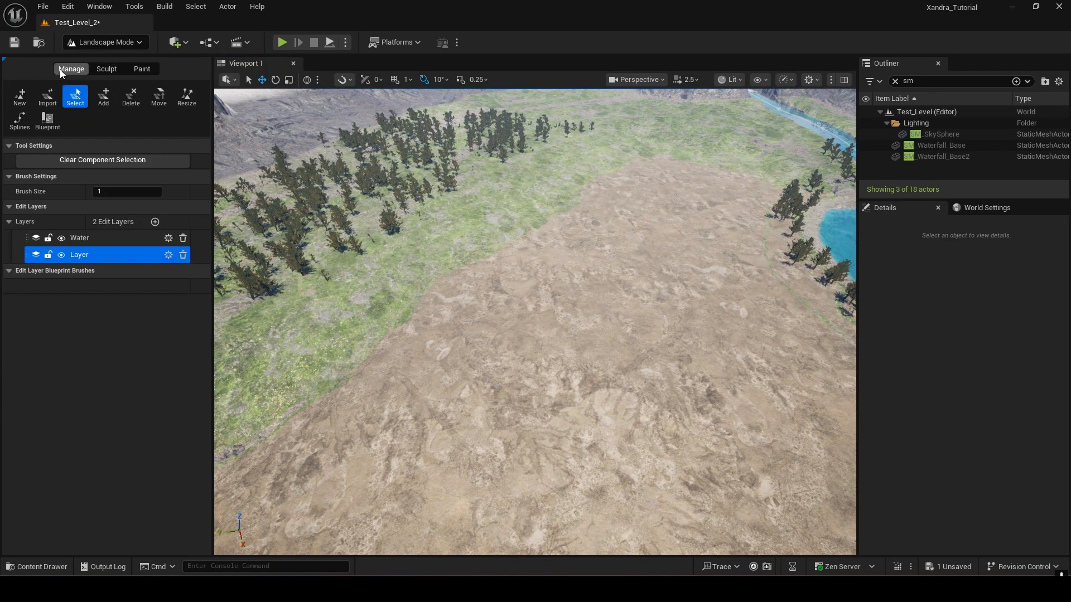
click(17, 121)
right_drag(537, 371, 641, 301)
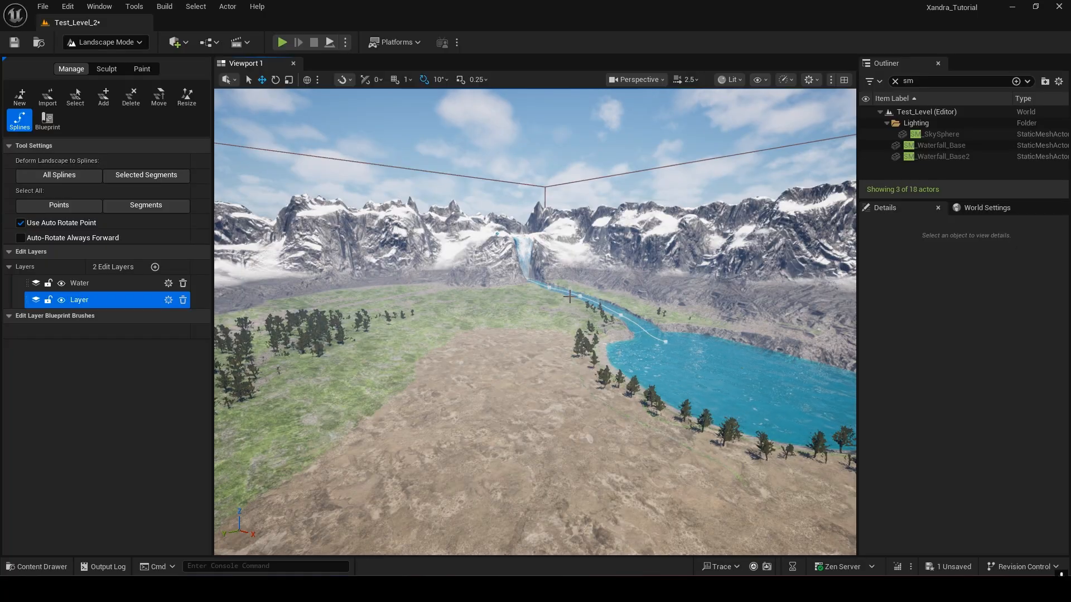
right_drag(674, 348, 483, 326)
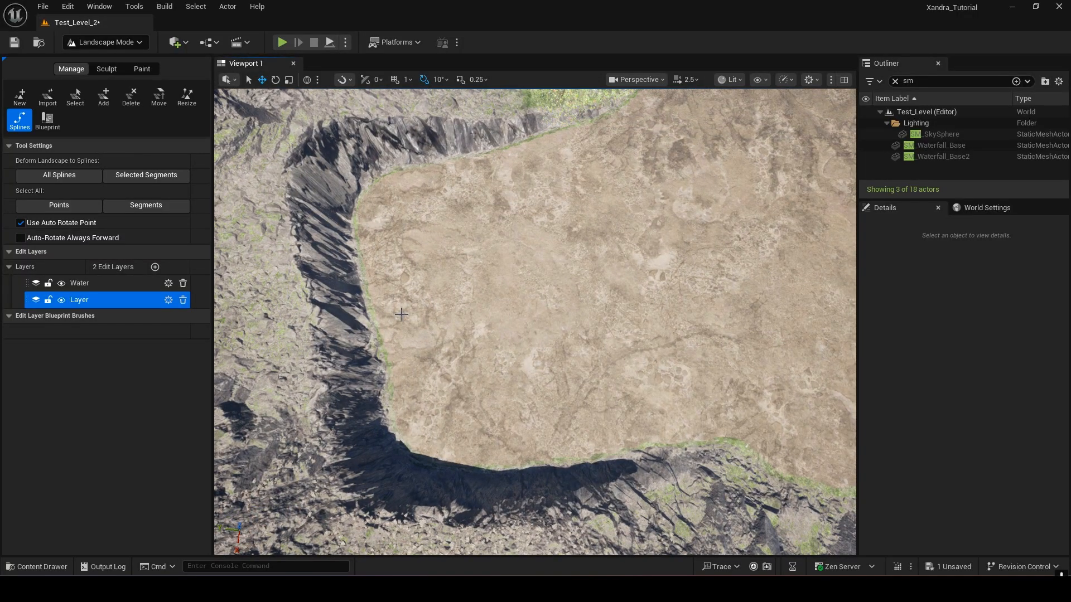
right_drag(558, 288, 210, 192)
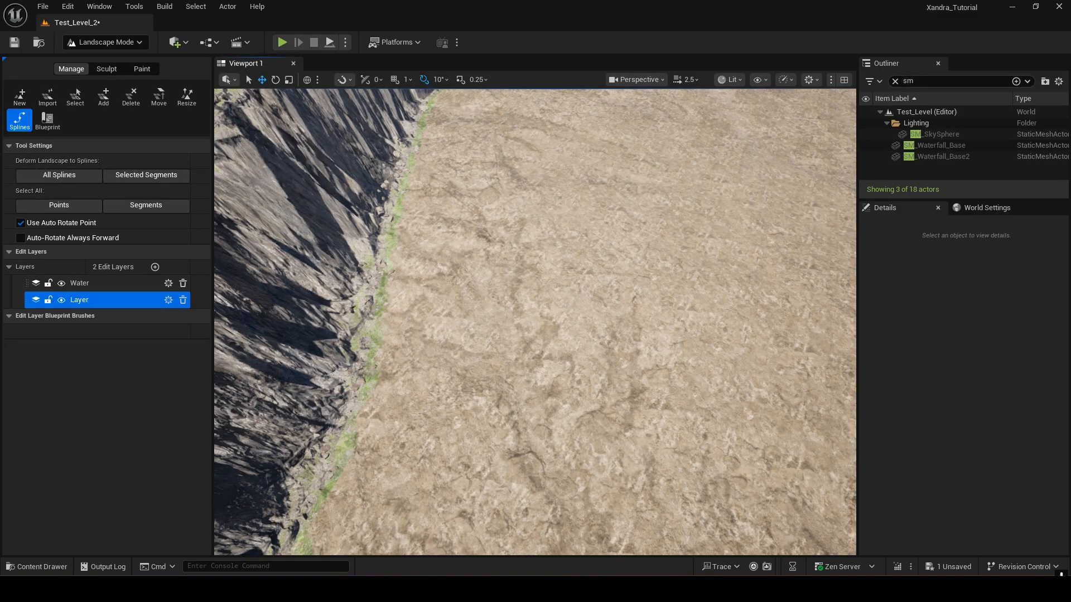
ctrl+click(481, 292)
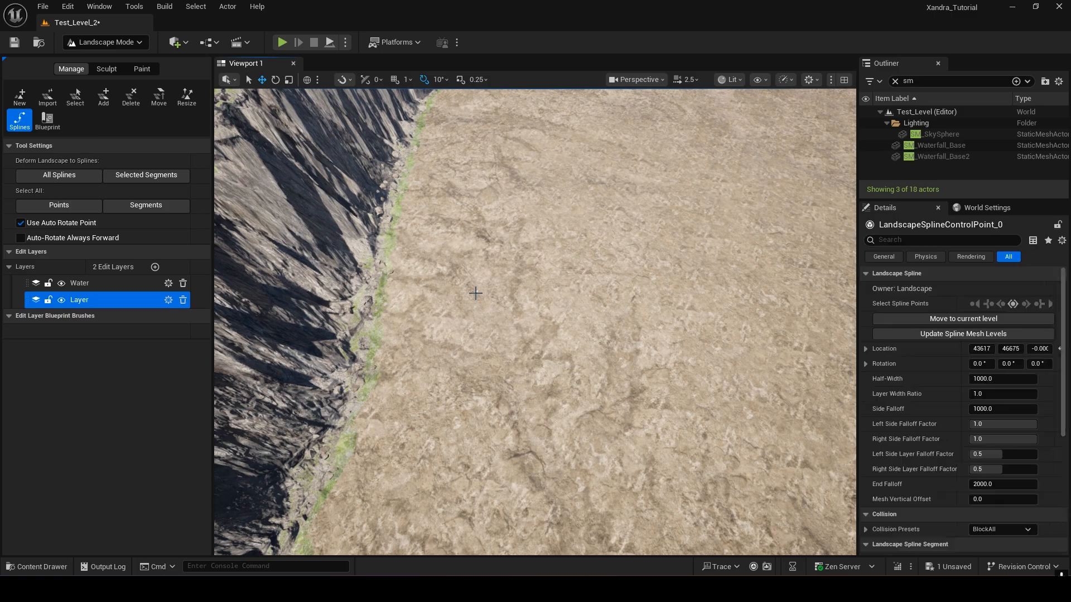
right_drag(481, 292, 561, 276)
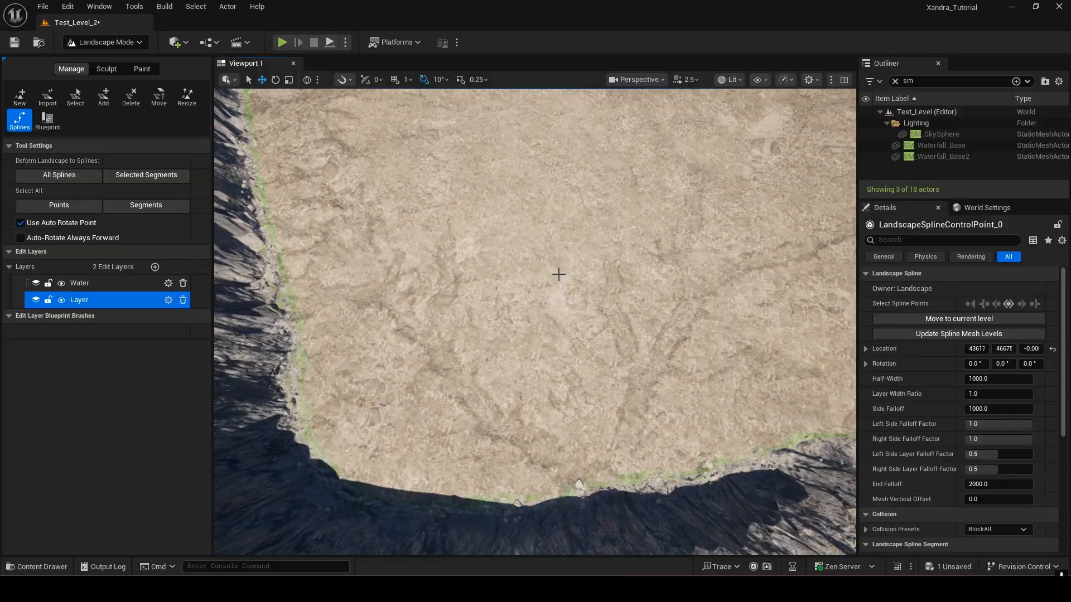
right_drag(602, 202, 561, 294)
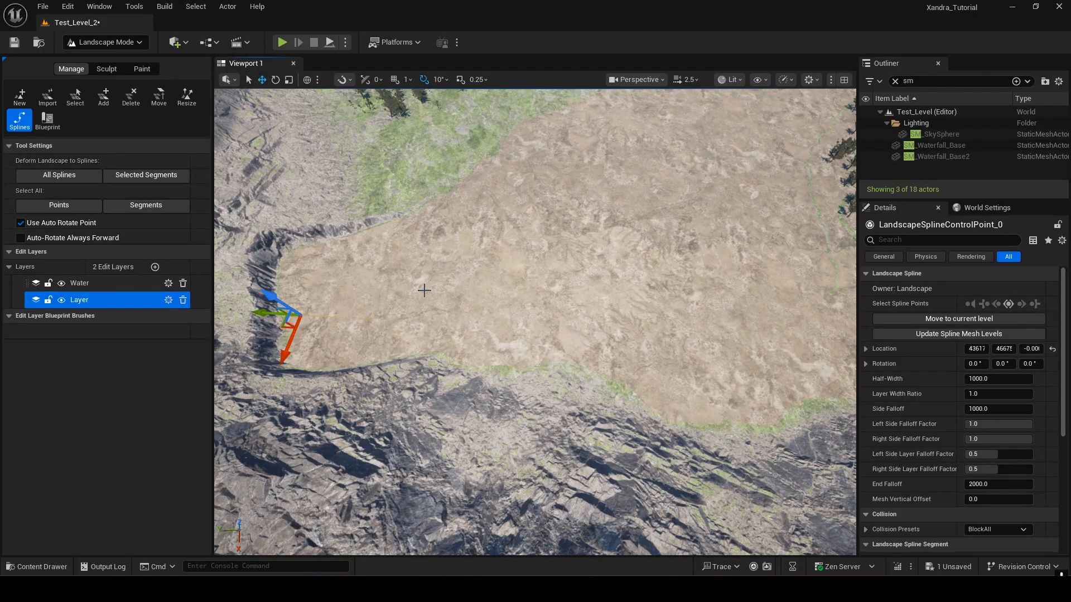
Step: Extend the spline with four more control points along the dirt field, curving beside the rocky slope and turning past the lake
ctrl+click(424, 290)
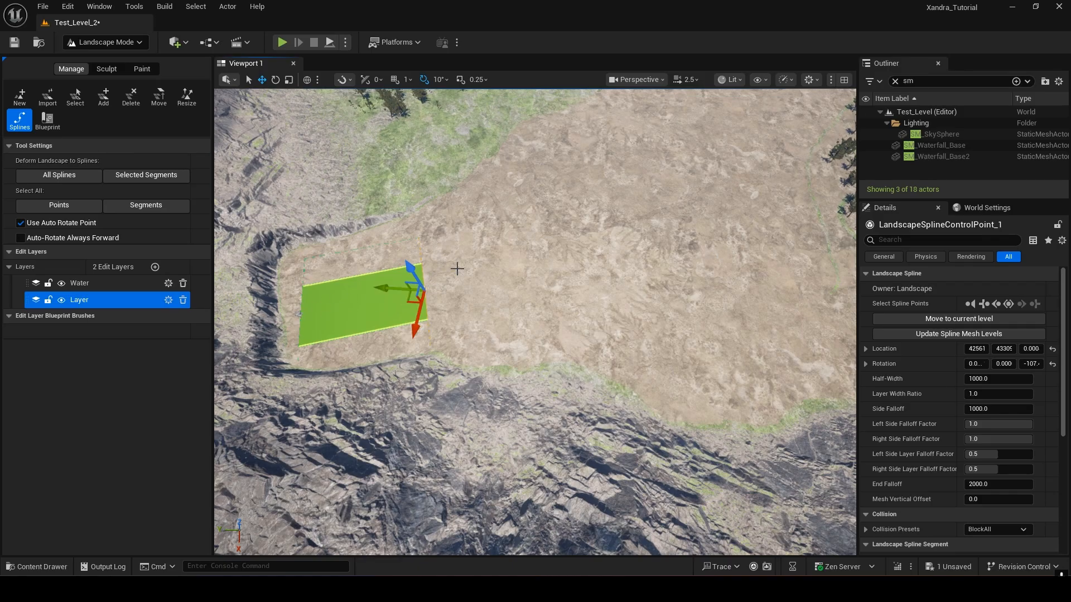
ctrl+click(618, 297)
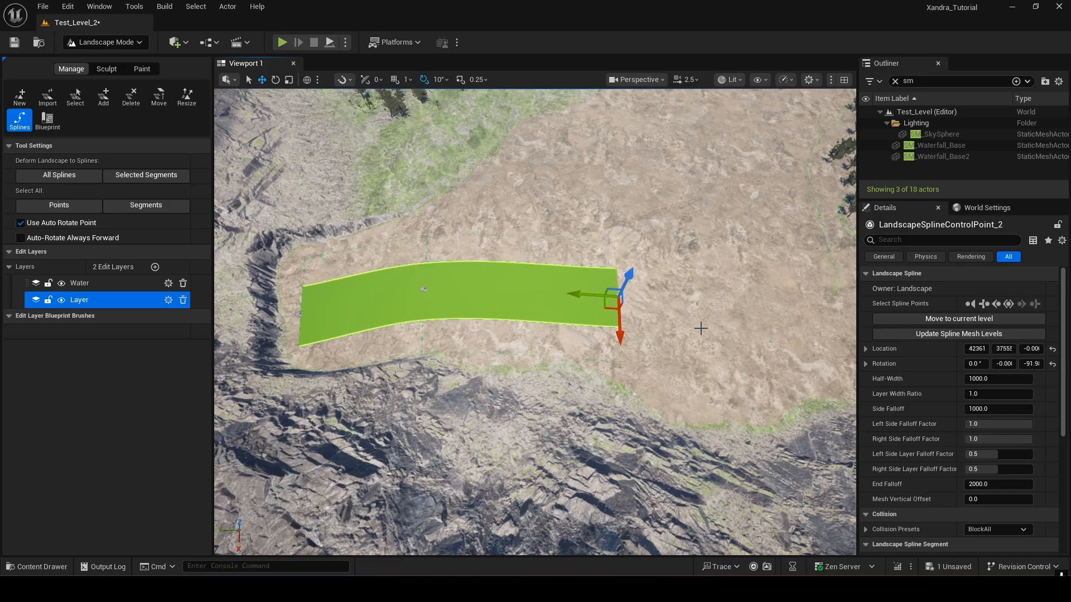
ctrl+click(735, 331)
right_drag(649, 265, 761, 264)
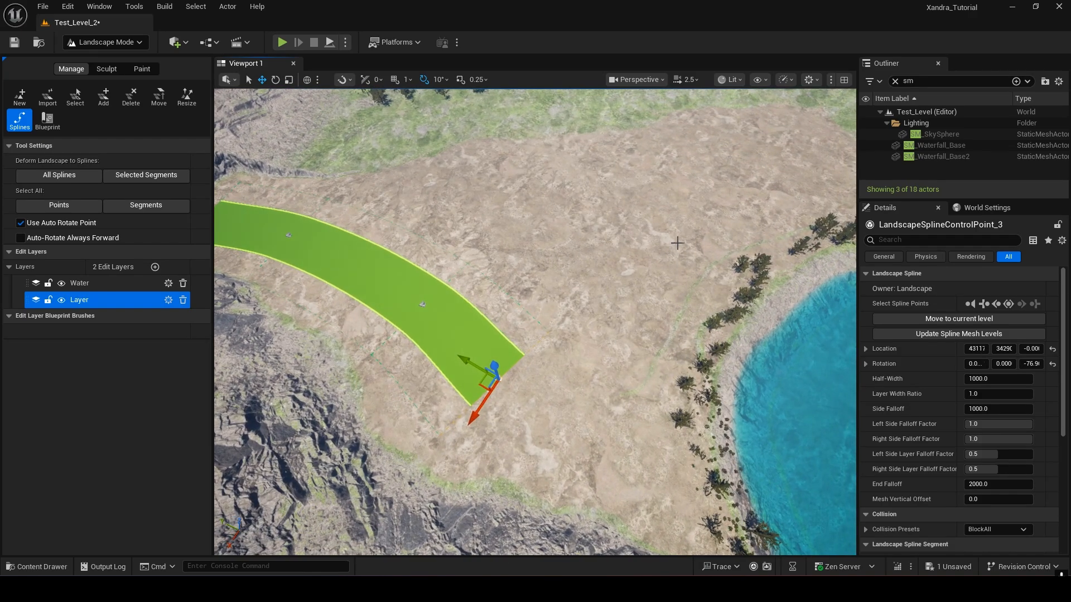
ctrl+click(695, 233)
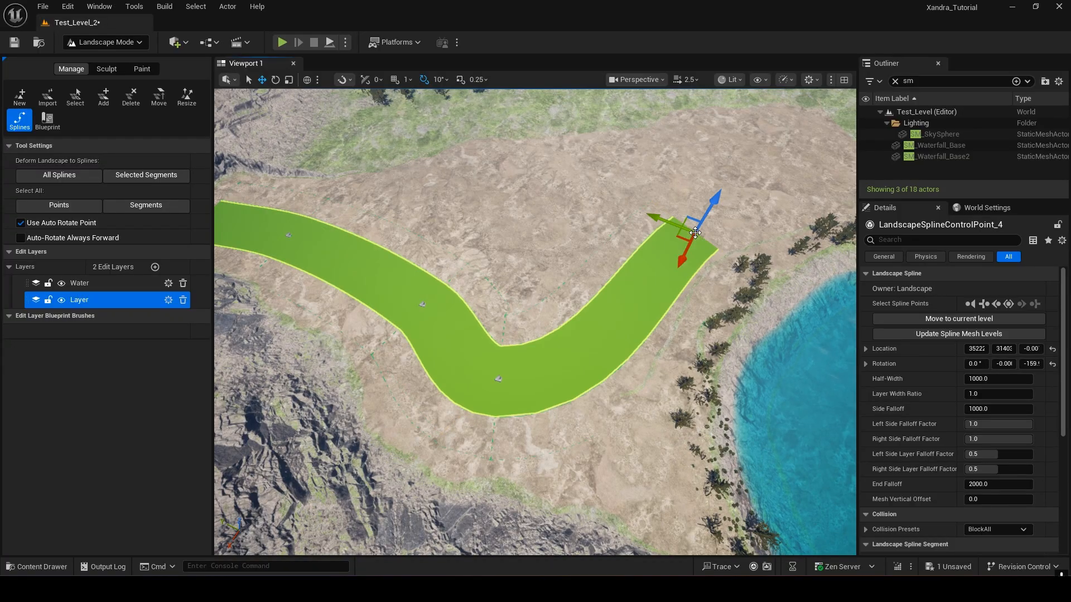
right_drag(730, 156, 608, 157)
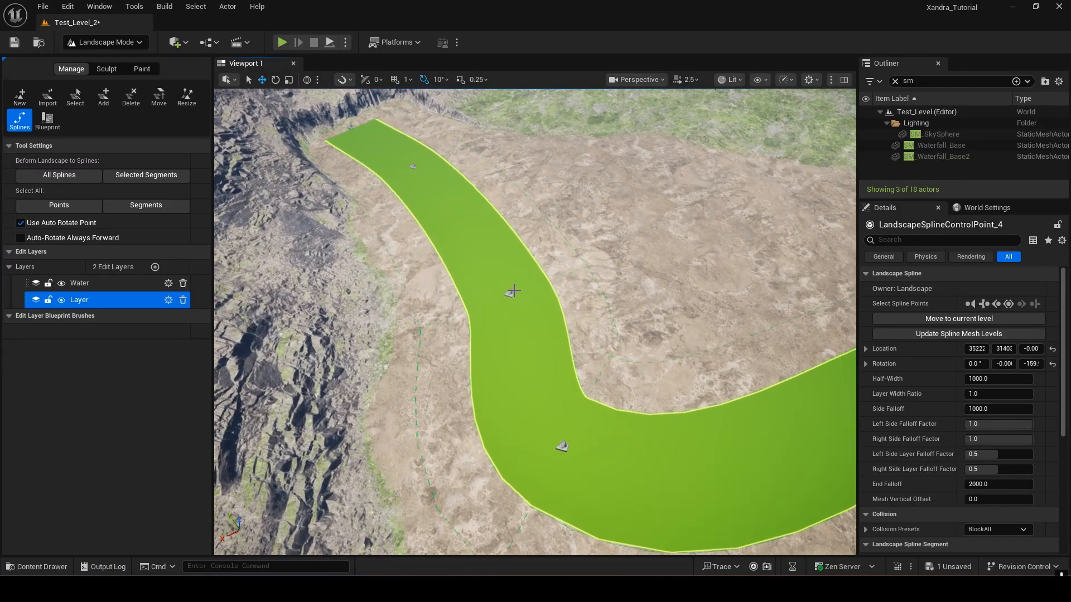
Step: Shift the spline's third control point along X to about 43250 to smooth the bend
click(508, 295)
drag(471, 314, 426, 319)
key(s)
mouse_move(605, 271)
right_down()
mouse_move(575, 295)
mouse_move(604, 272)
right_up()
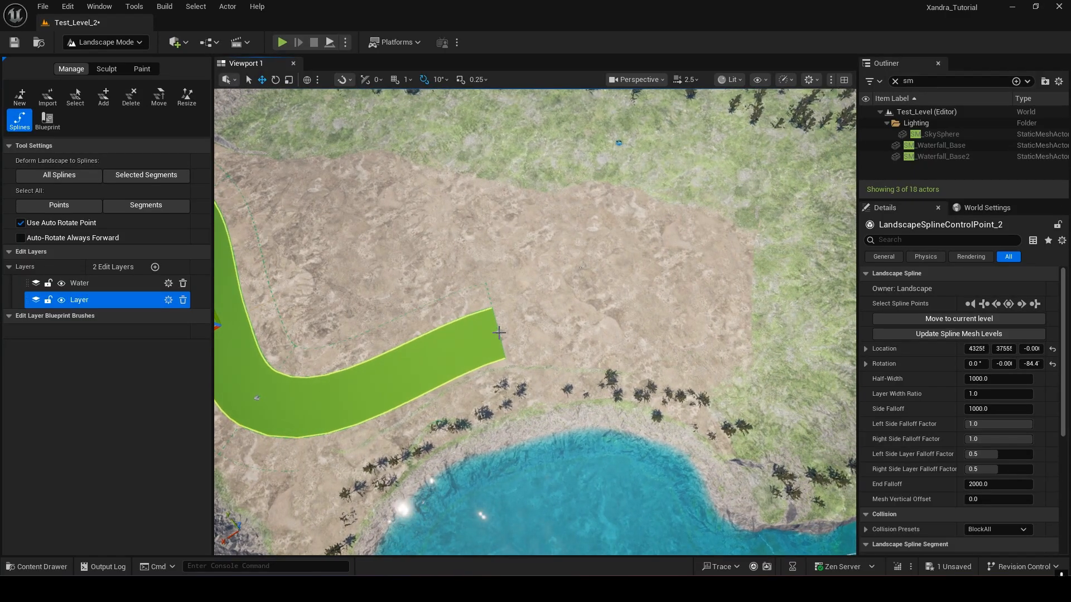
Step: Add a last control point at the grassy end of the dirt beside the lake, and set its Y location to about 27150
ctrl+click(702, 334)
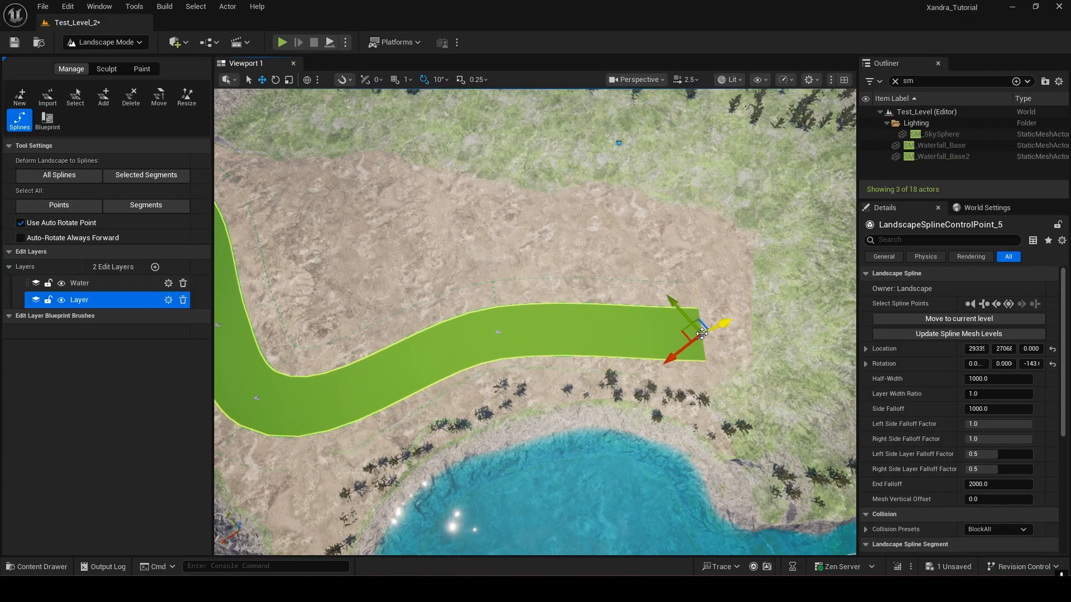
right_drag(739, 282, 594, 311)
key(d)
key(s)
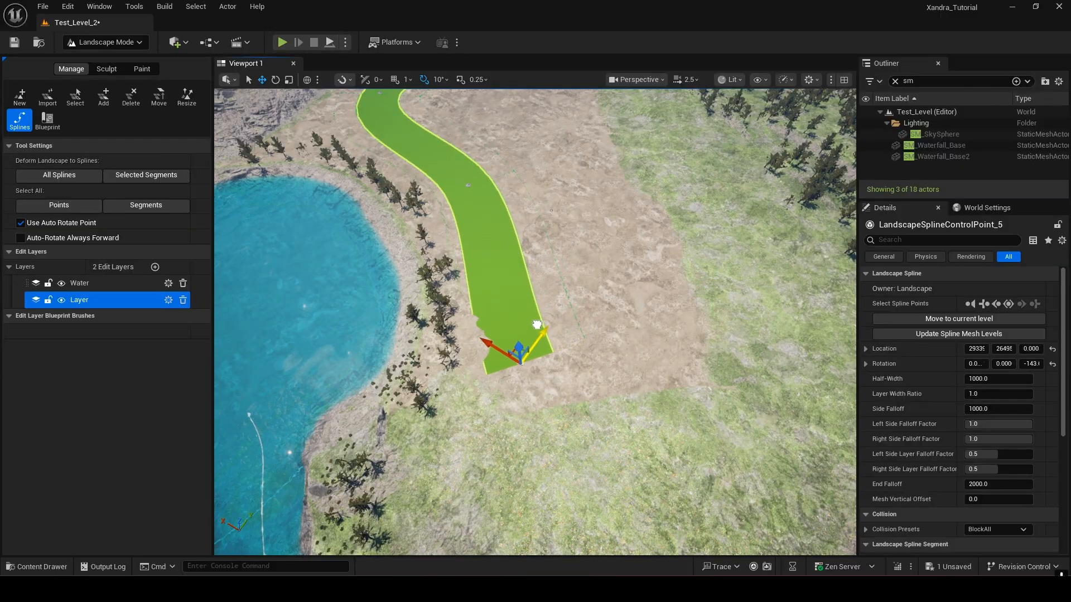
right_drag(566, 318, 664, 279)
key(a)
key(w)
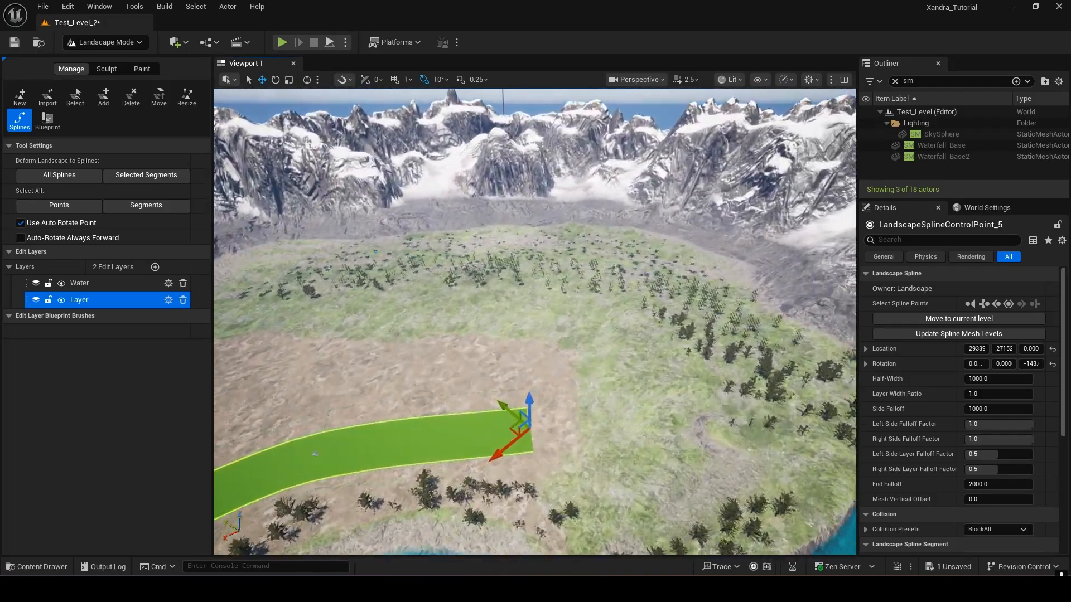
Step: Examine the whole spline's course between the cliff end, the lake and the river from above
key(d)
key(a)
key(s)
key(w)
key(w)
key(s)
right_drag(438, 337, 465, 337)
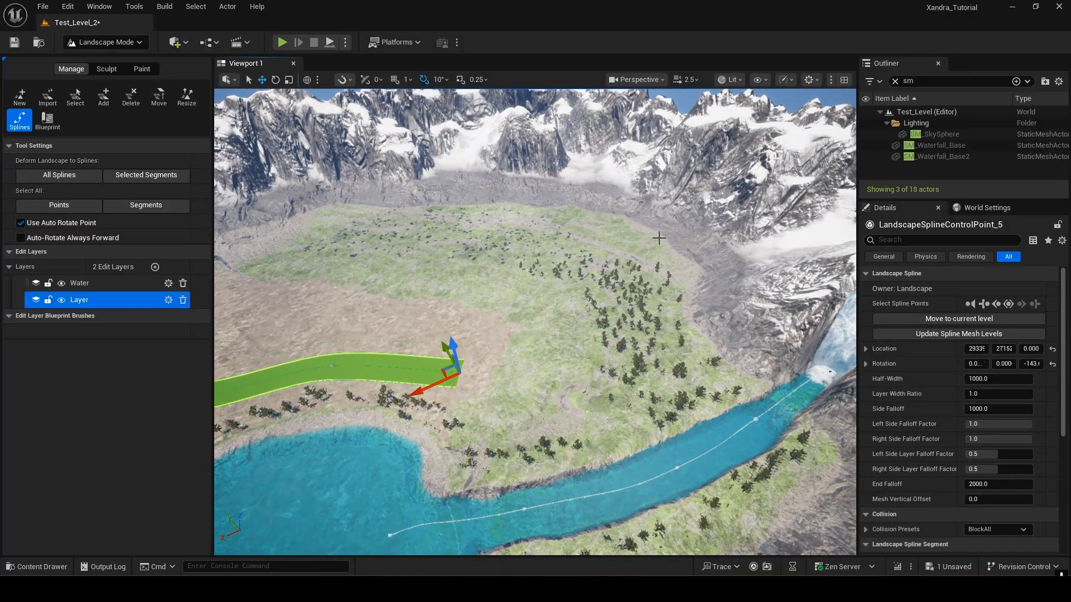
right_drag(536, 324, 524, 234)
key(w)
key(s)
key(s)
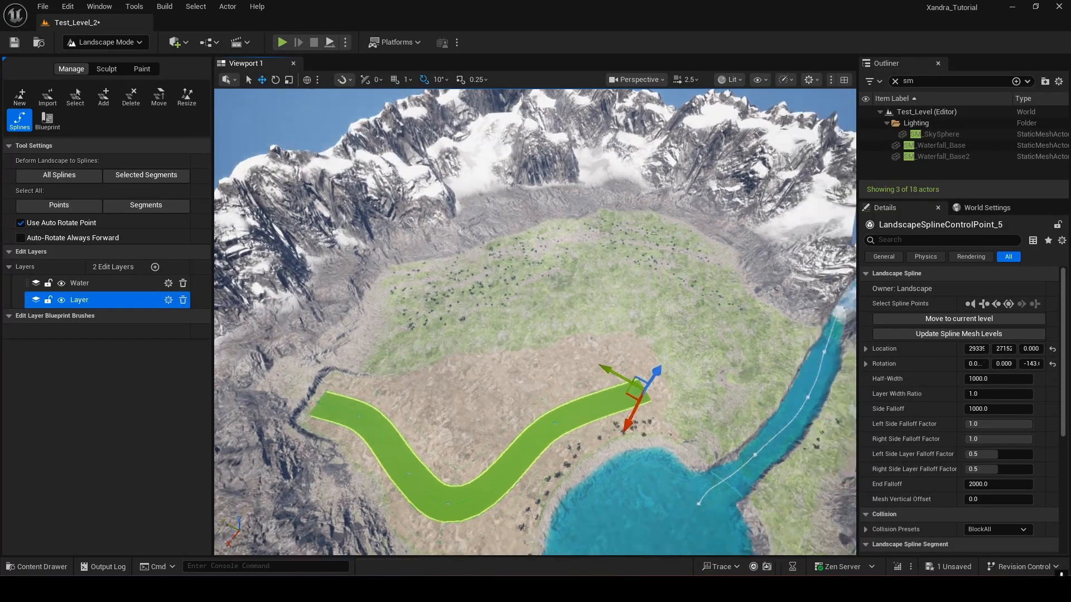
Step: Nudge the lakeside end control point along X to about 29300 and deselect it
key(w)
right_drag(525, 234, 624, 325)
key(d)
key(w)
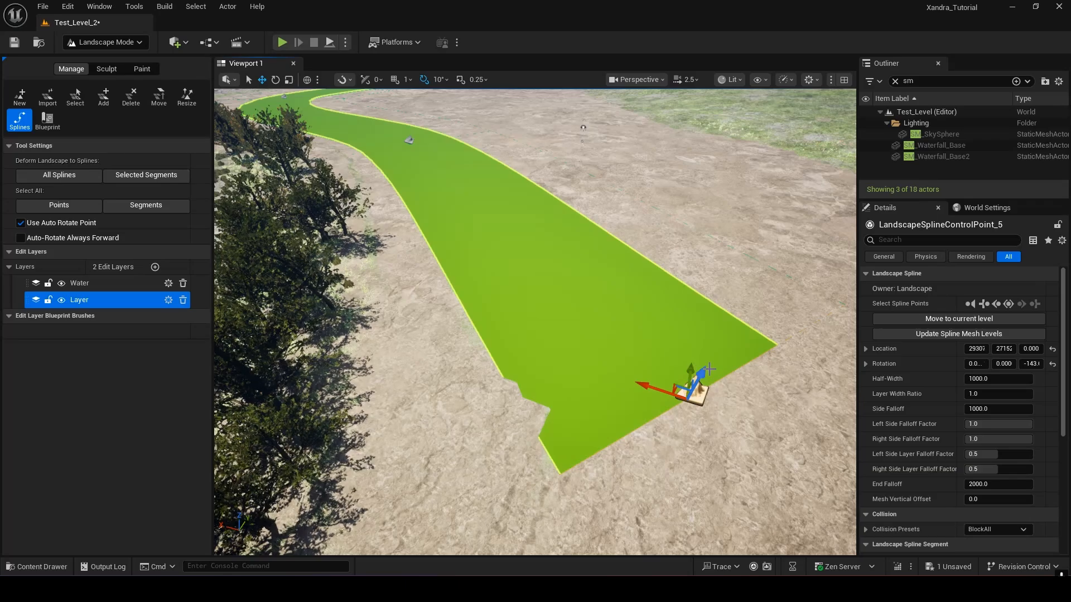
right_drag(702, 369, 809, 326)
key(w)
key(d)
key(w)
key(s)
key(s)
key(w)
key(Escape)
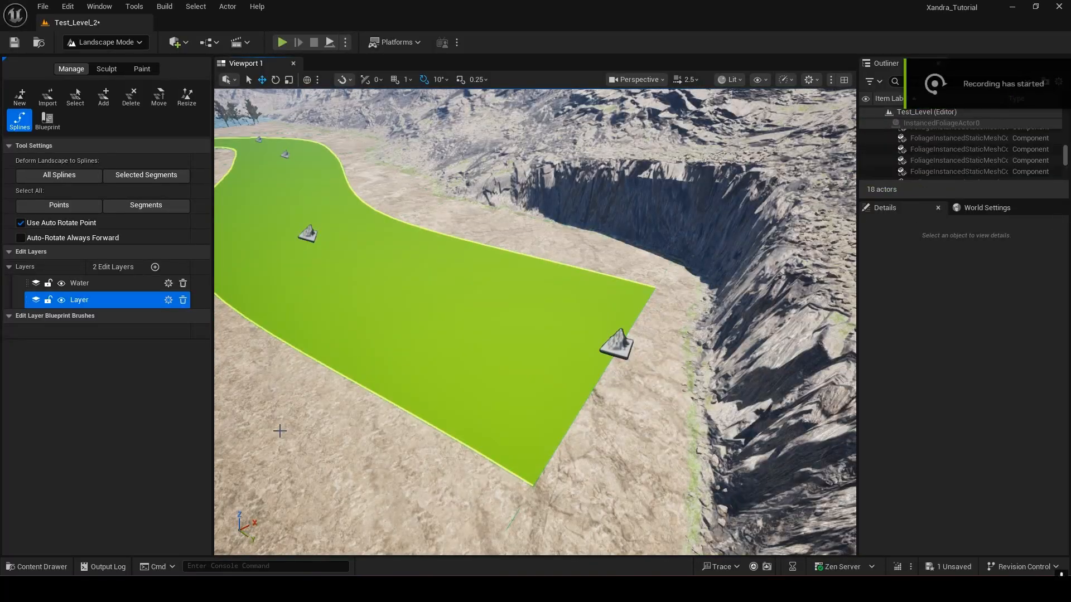
Step: Select the start control point at the cliff end, followed by all control points of the spline
right_drag(580, 378, 656, 313)
key(w)
key(w)
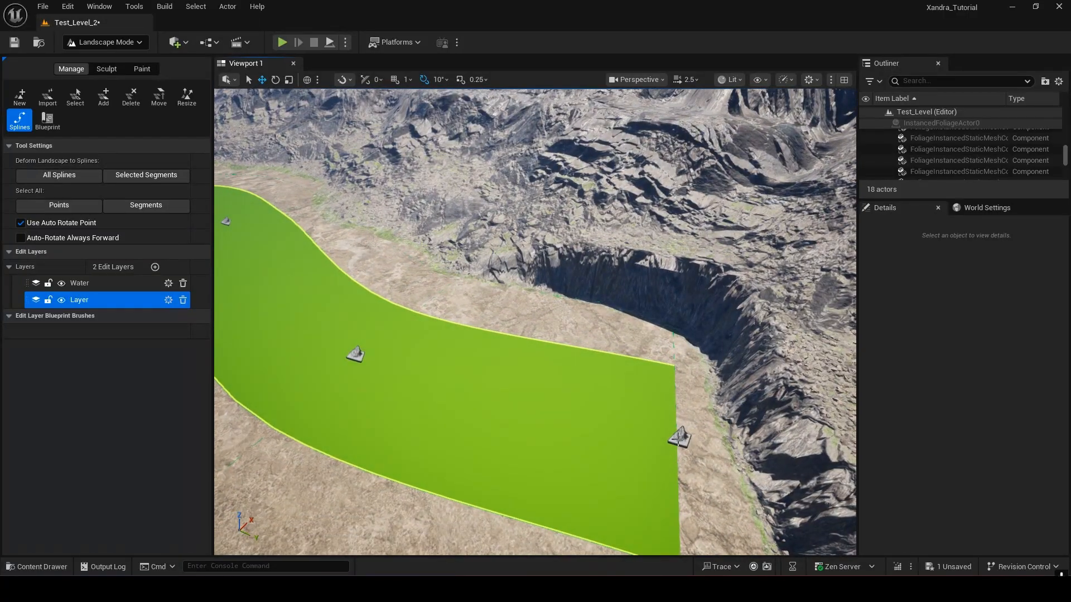
click(678, 440)
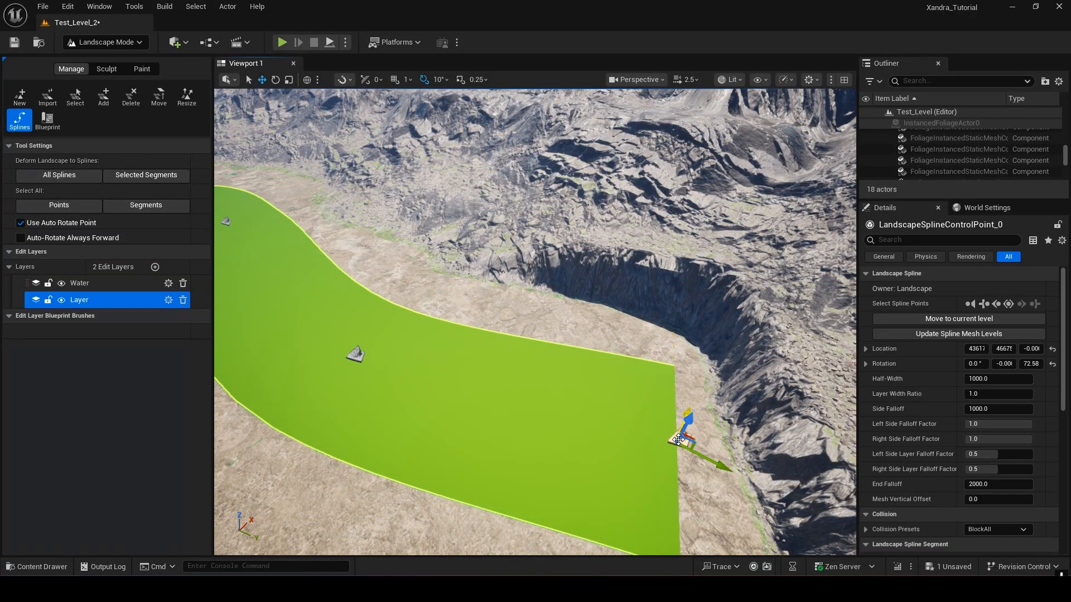
click(165, 206)
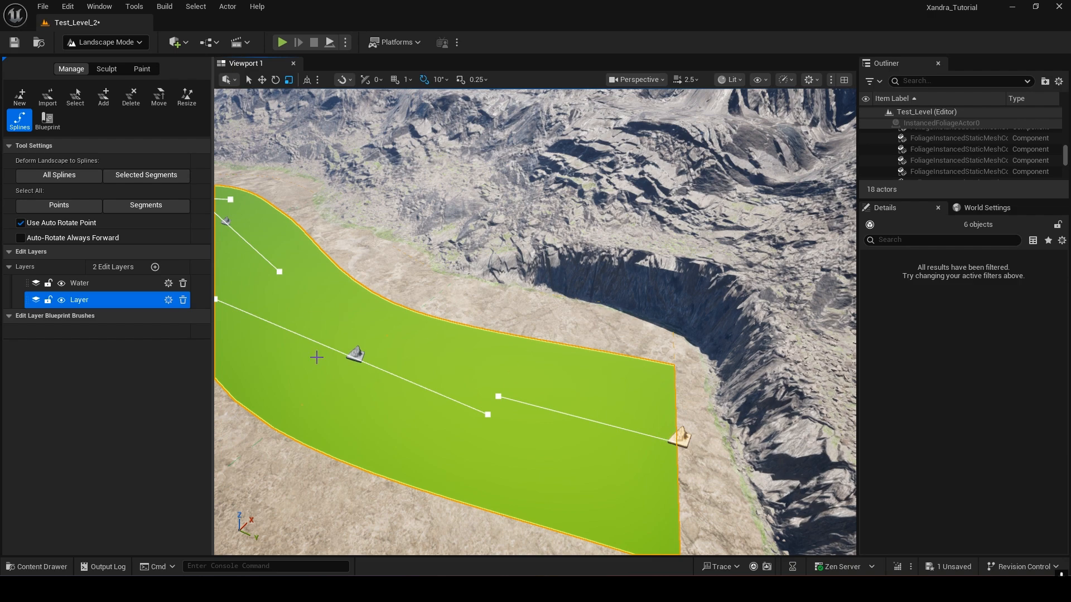
click(356, 355)
click(679, 438)
right_drag(680, 437, 569, 385)
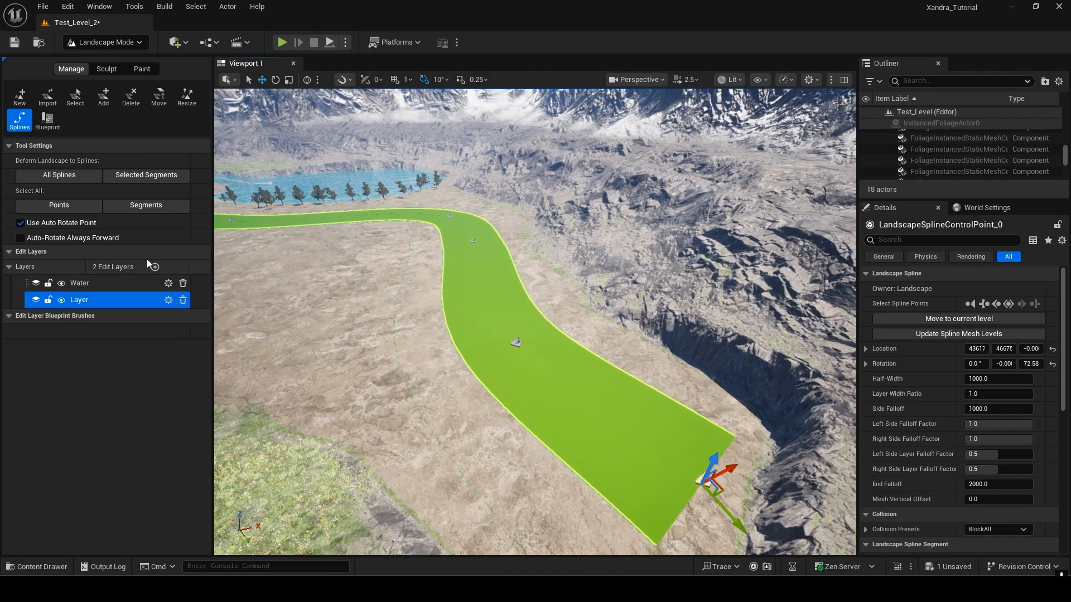
click(60, 206)
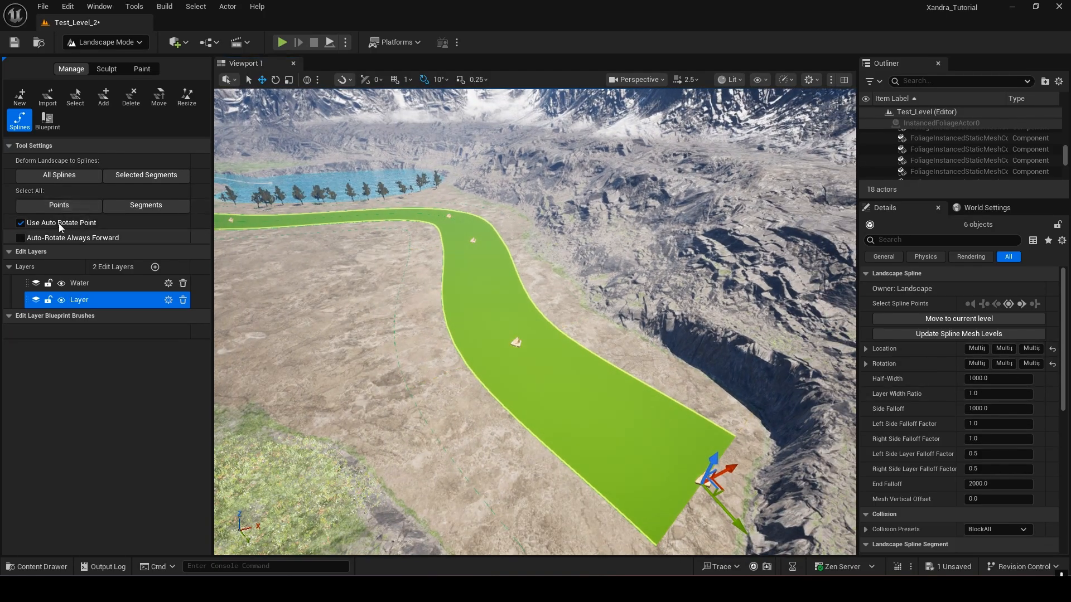
Step: Select all segments of the landscape spline and add one expanded Spline Meshes entry to them
click(909, 336)
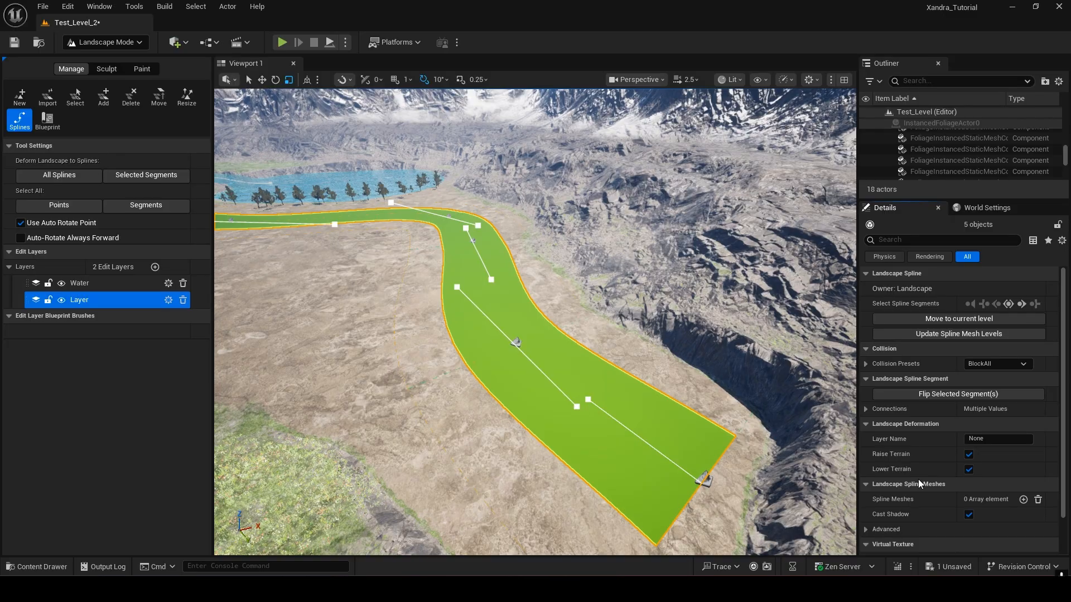
scroll(912, 341, down, 2)
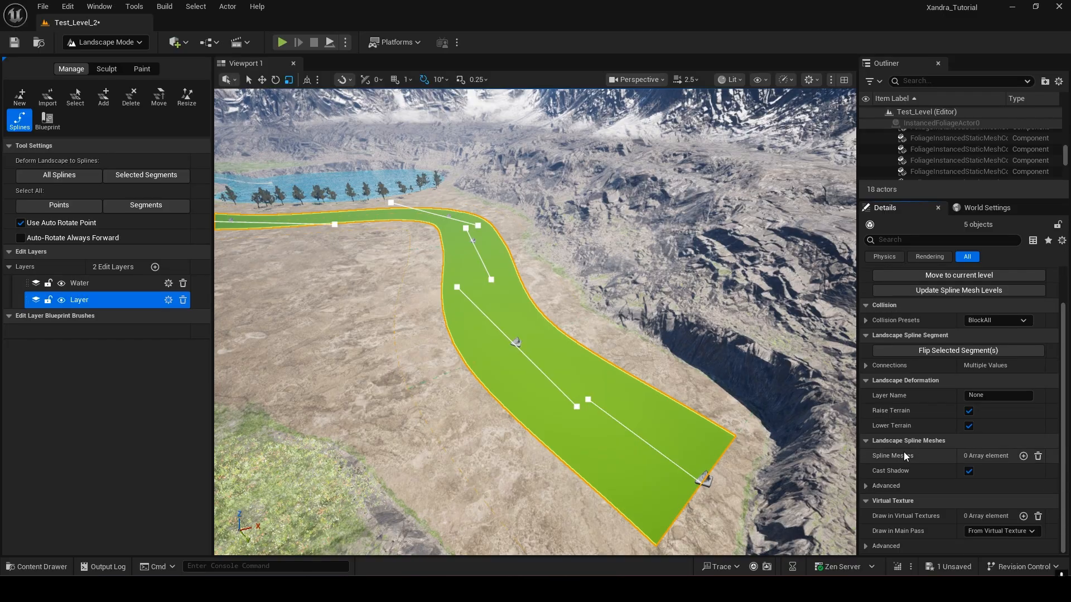
click(1023, 456)
click(875, 472)
scroll(948, 424, down, 3)
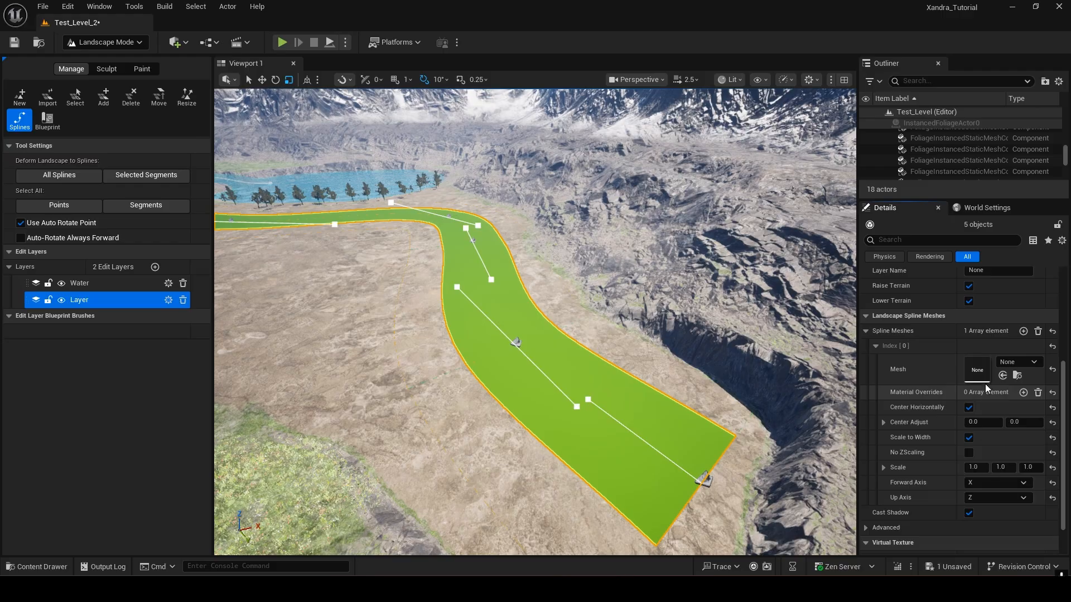
Step: Search the mesh assets for "road" and assign Main_Road_Merged as the spline entry's mesh
click(1011, 368)
text(roa)
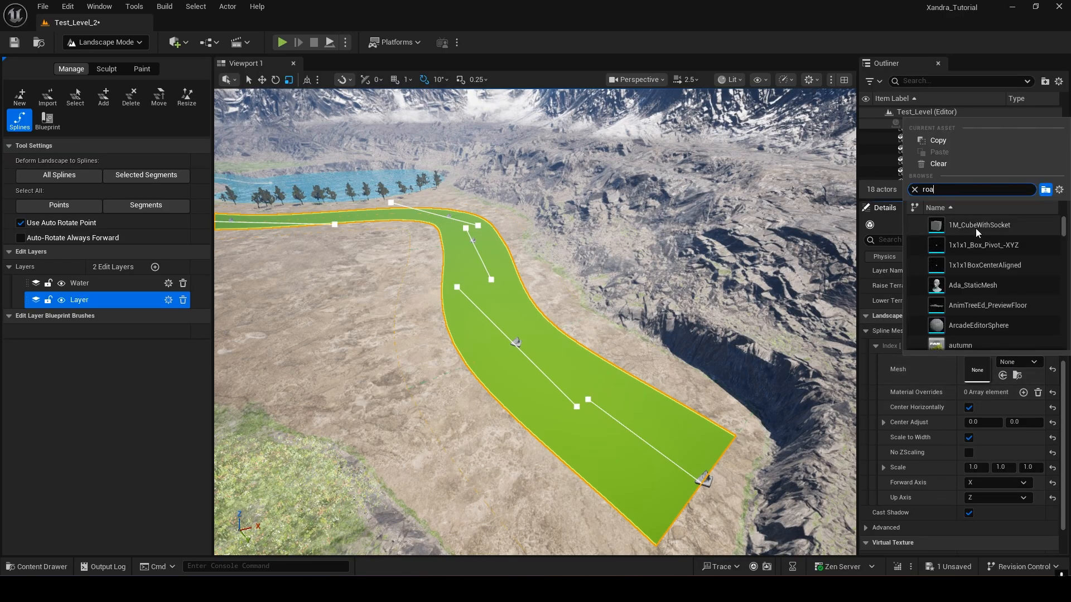
text(d)
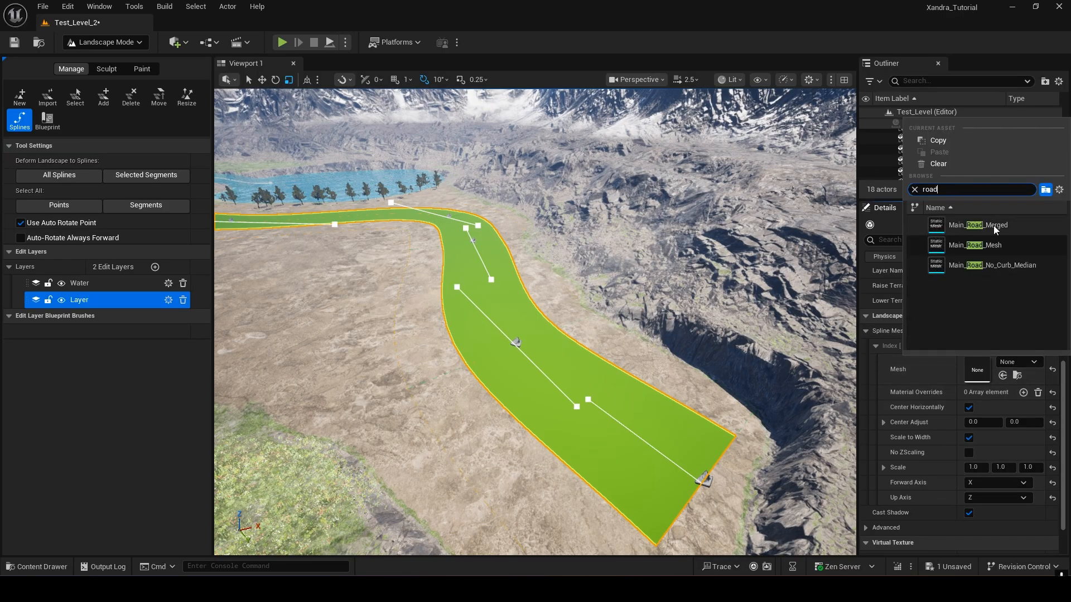
click(993, 225)
Step: Set the Y value of the spline mesh's Center Adjust to 5
right_drag(658, 317, 895, 404)
key(w)
key(a)
key(a)
key(s)
right_drag(535, 322, 547, 301)
key(w)
key(d)
key(w)
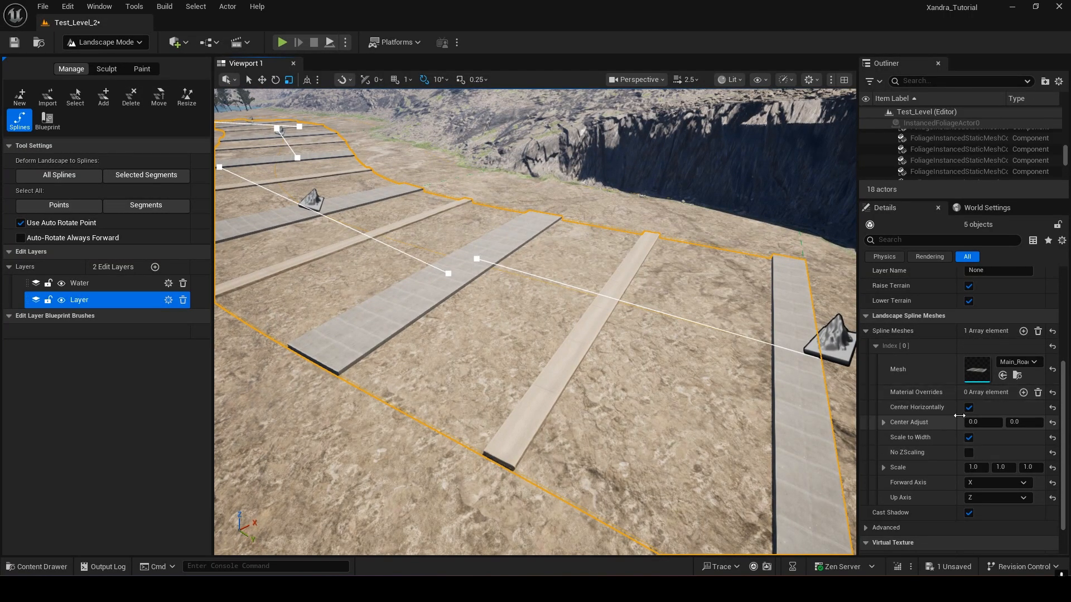
click(1019, 423)
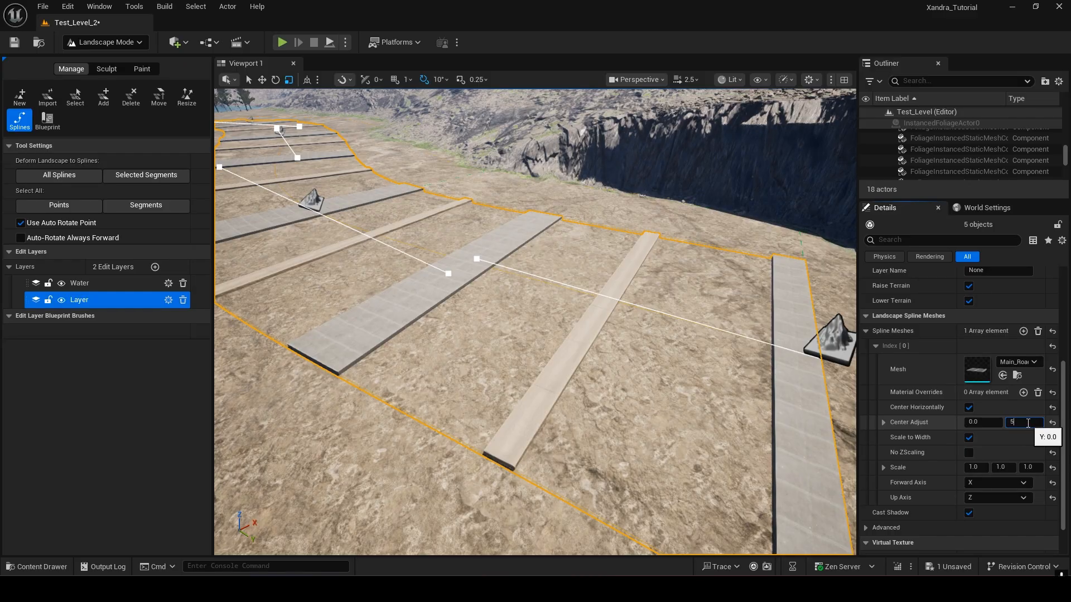
text(5)
key(Return)
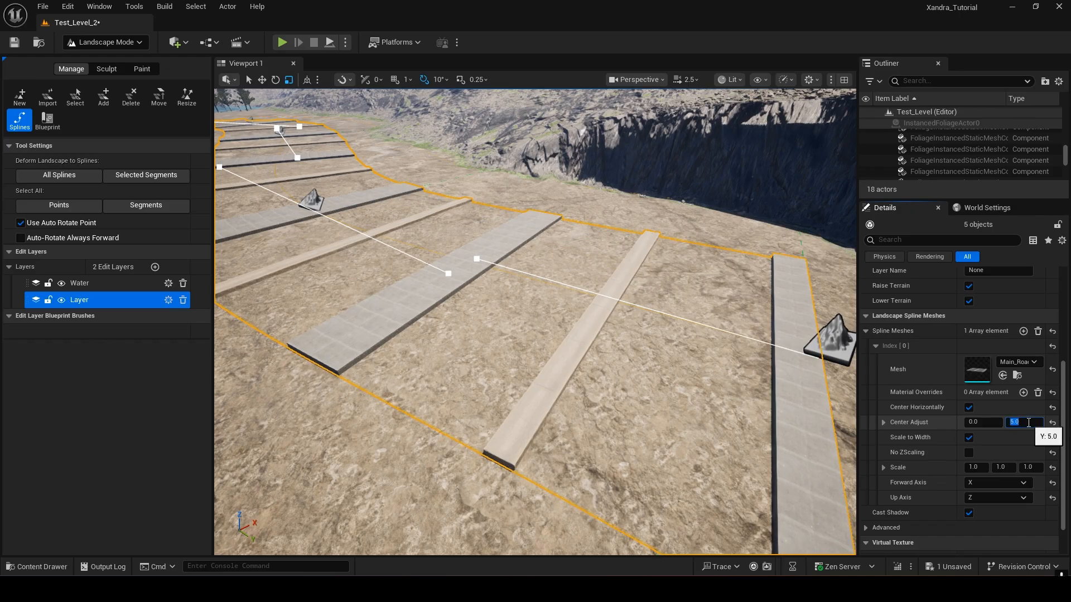
Step: Raise the Y value of the spline mesh's Center Adjust to 10, and further to 15
key(Return)
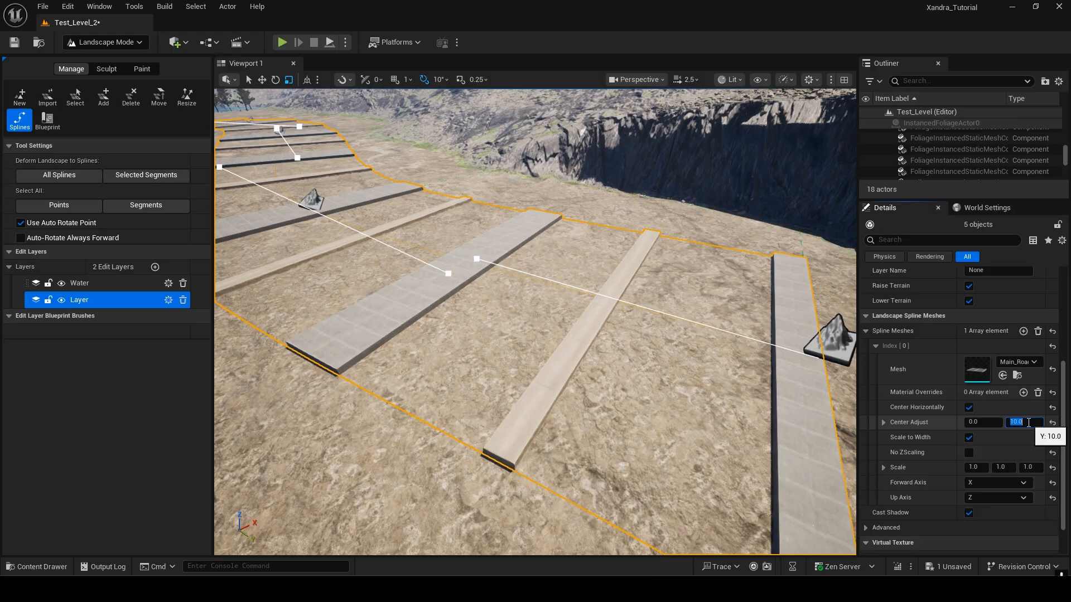
key(w)
right_drag(669, 357, 792, 279)
key(s)
click(1025, 420)
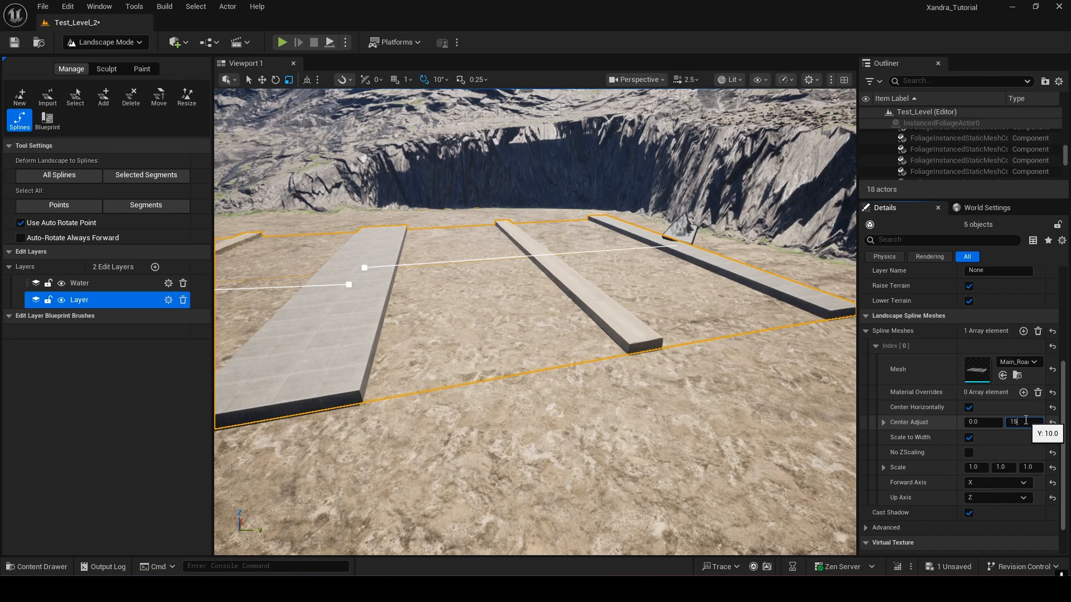
key(Return)
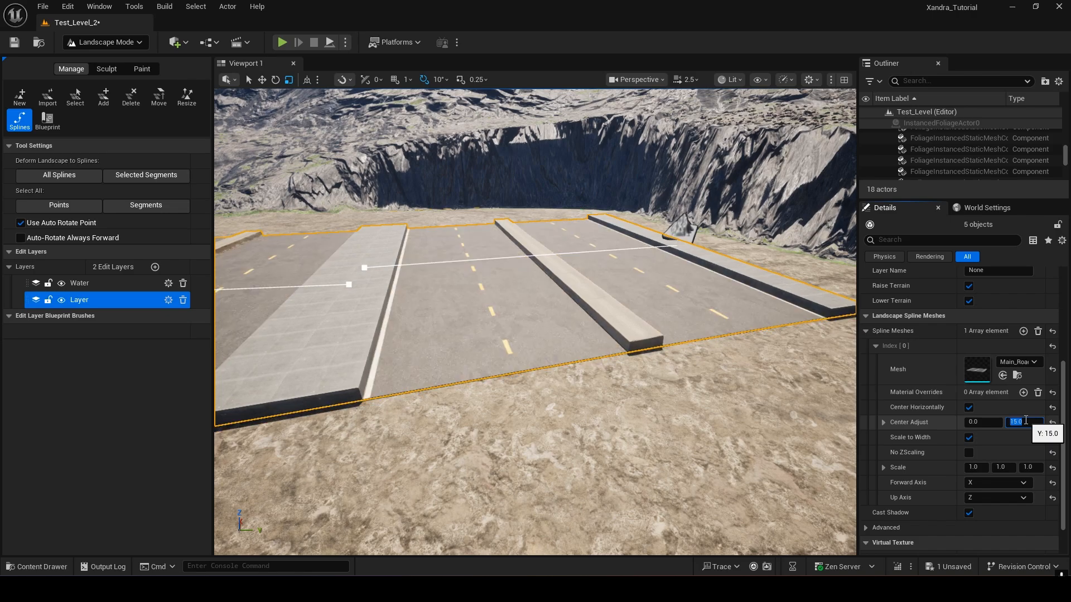
Step: Examine the height of the road surface and curbs against the terrain, from ground level and from above
click(951, 422)
key(w)
mouse_move(792, 334)
right_down()
mouse_move(792, 373)
mouse_move(792, 343)
right_up()
right_drag(535, 322, 329, 228)
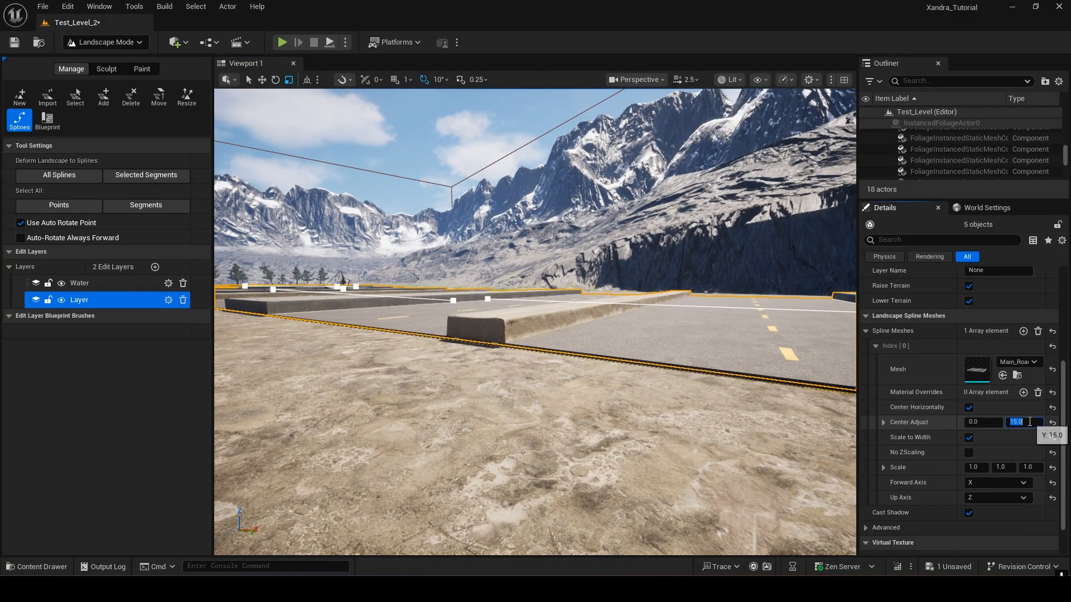
key(s)
right_drag(535, 321, 424, 335)
key(s)
key(w)
key(d)
key(w)
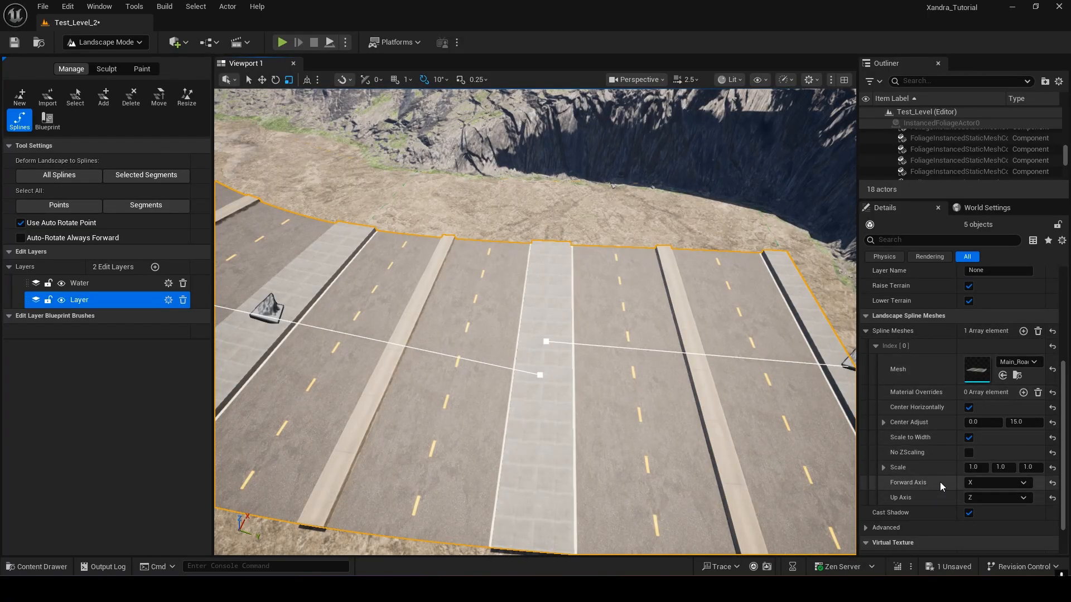
Step: Set the spline mesh's Forward Axis to Y so the road runs along the spline
click(979, 483)
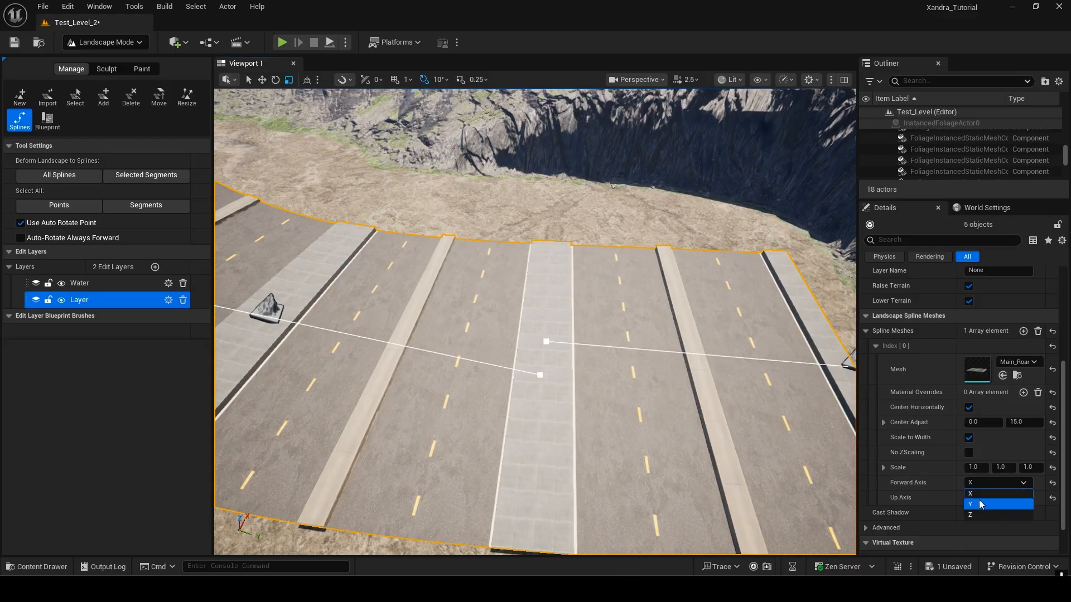
click(978, 506)
right_drag(727, 435, 710, 370)
key(s)
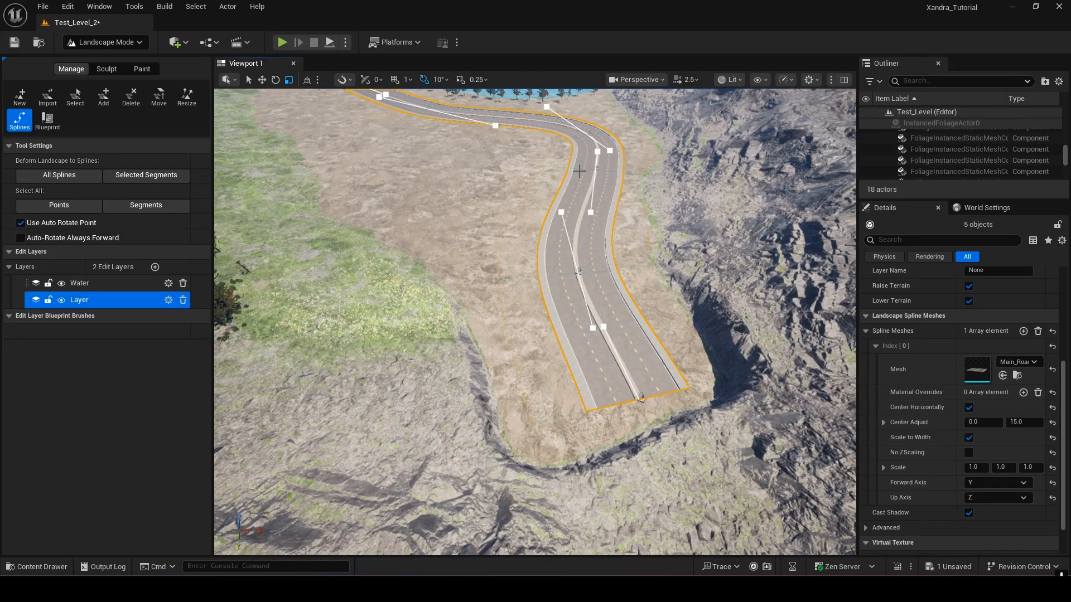
Step: Examine the laid road along its curves and where its edges meet the ground
mouse_move(623, 318)
right_down()
mouse_move(647, 279)
mouse_move(650, 234)
mouse_move(635, 362)
mouse_move(792, 357)
mouse_move(830, 335)
mouse_move(753, 329)
mouse_move(557, 346)
mouse_move(524, 312)
mouse_move(614, 263)
mouse_move(658, 341)
mouse_move(647, 279)
mouse_move(770, 223)
mouse_move(722, 215)
mouse_move(731, 240)
mouse_move(722, 212)
mouse_move(616, 317)
right_up()
key(w)
key(w)
key(s)
key(s)
key(w)
key(w)
key(s)
key(w)
key(s)
key(w)
key(s)
Step: Select the control point at the lakeside end of the road and turn off Raise Terrain for it
click(368, 276)
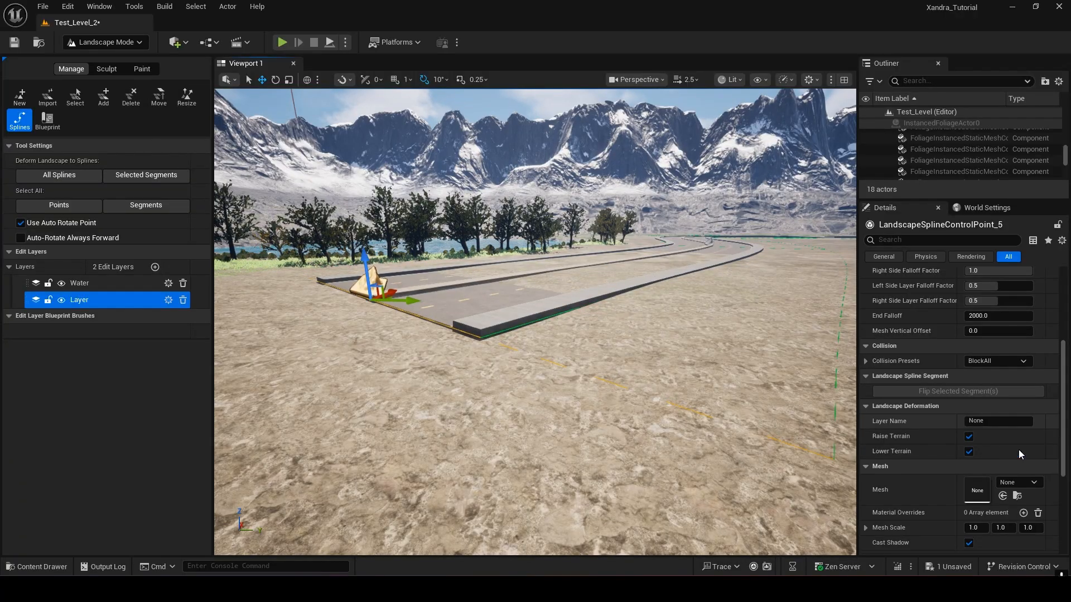
scroll(1004, 462, up, 4)
right_drag(670, 357, 612, 282)
key(w)
key(s)
key(a)
key(w)
key(d)
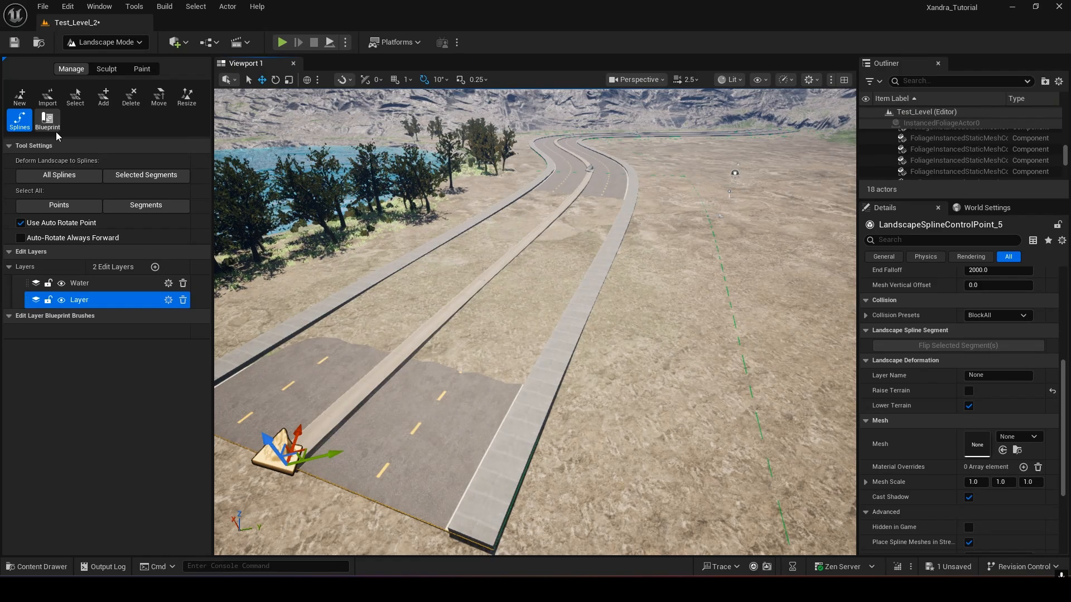
Step: Deform the landscape to fit all splines
click(77, 177)
right_drag(251, 154, 301, 170)
click(71, 177)
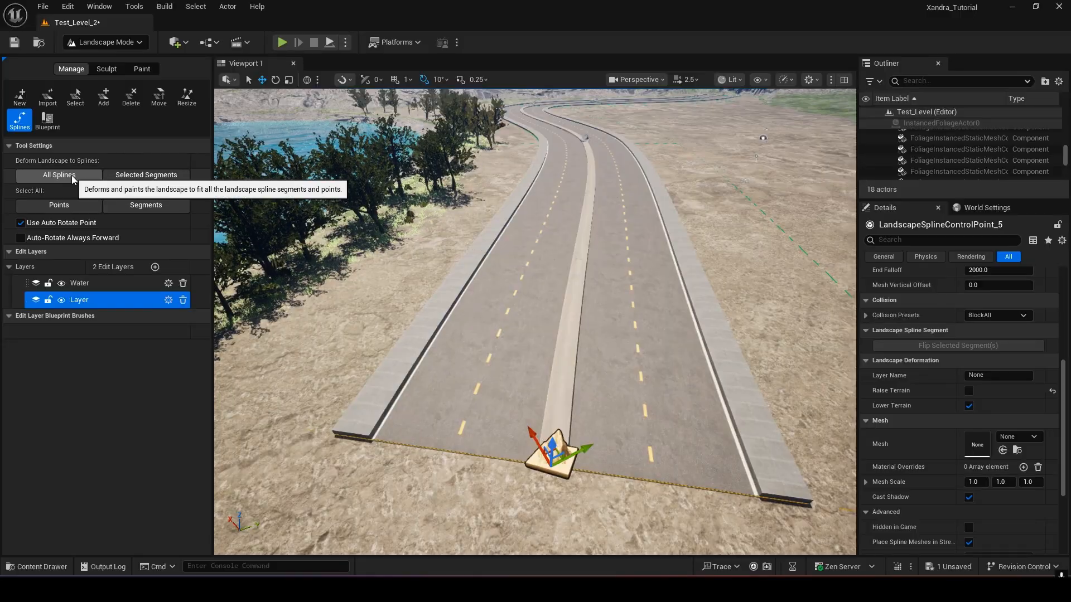
click(71, 176)
Step: Deform the landscape to all splines again to clear the ground poking through the asphalt beside the curb
right_drag(534, 321, 566, 283)
key(w)
key(s)
key(w)
drag(483, 322, 482, 327)
key(s)
right_drag(482, 326, 497, 351)
key(w)
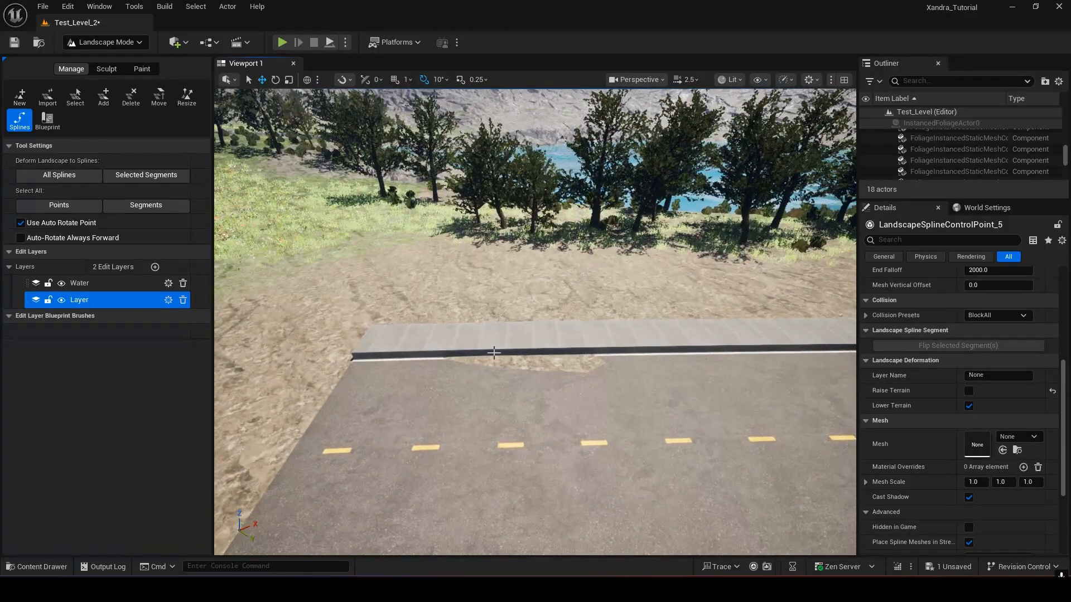
click(64, 176)
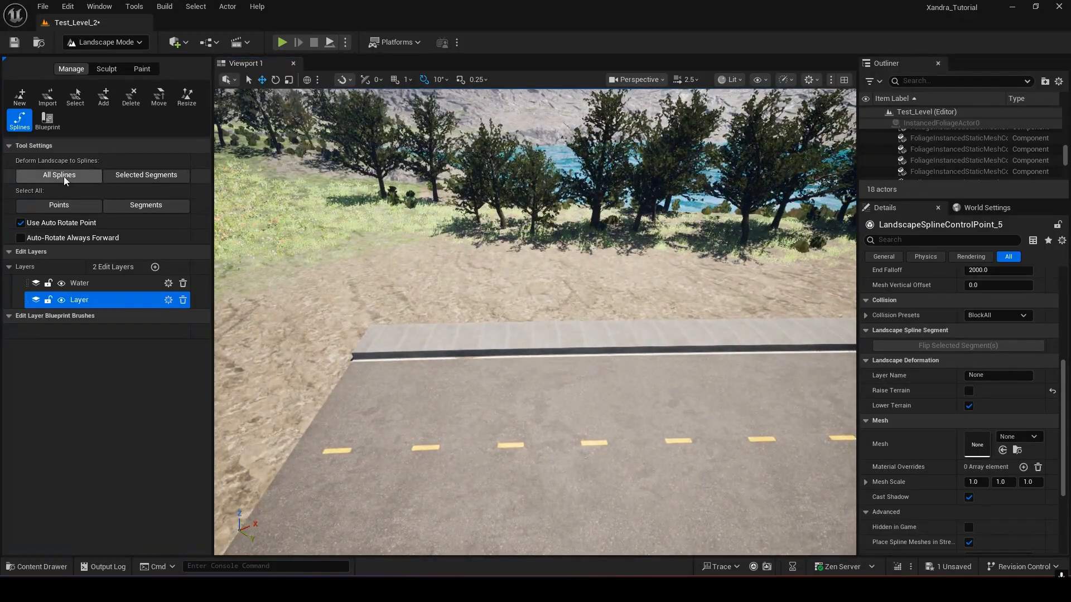
click(63, 177)
click(63, 176)
Step: Examine the whole road from above, checking its curves and how the terrain fits along both sides
right_drag(390, 268, 496, 323)
key(s)
key(w)
key(s)
key(w)
key(w)
key(s)
key(s)
key(w)
key(w)
key(s)
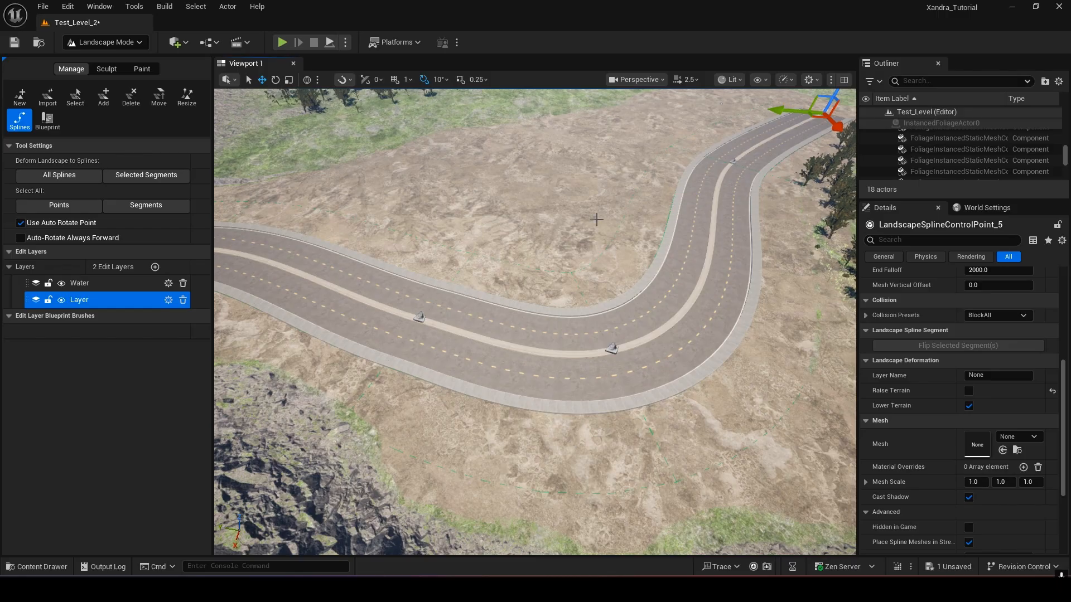
right_drag(595, 177, 525, 184)
key(w)
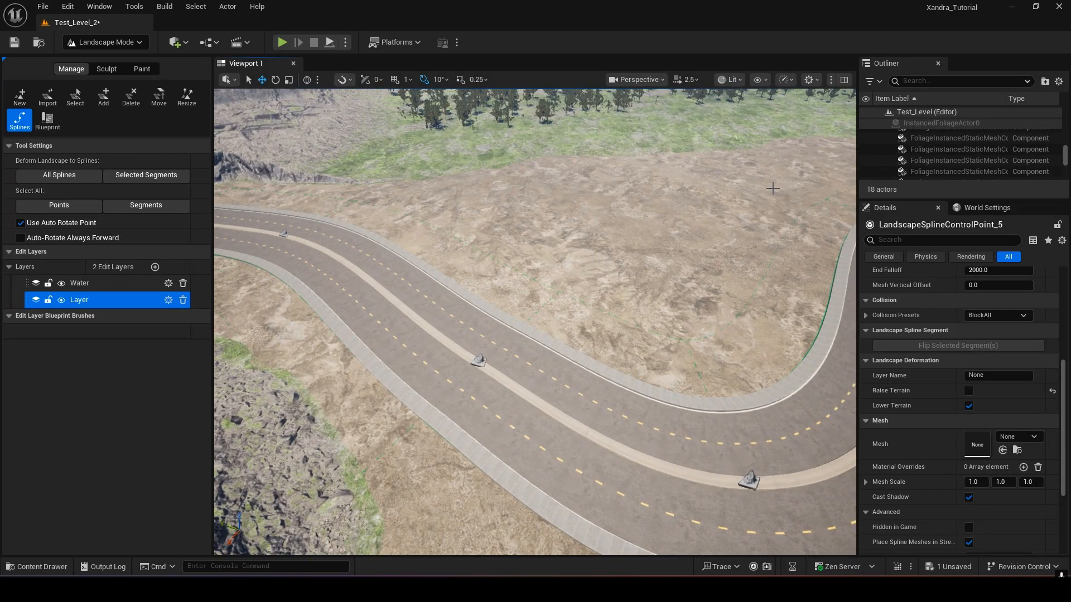
right_drag(694, 249, 610, 263)
key(a)
key(w)
key(d)
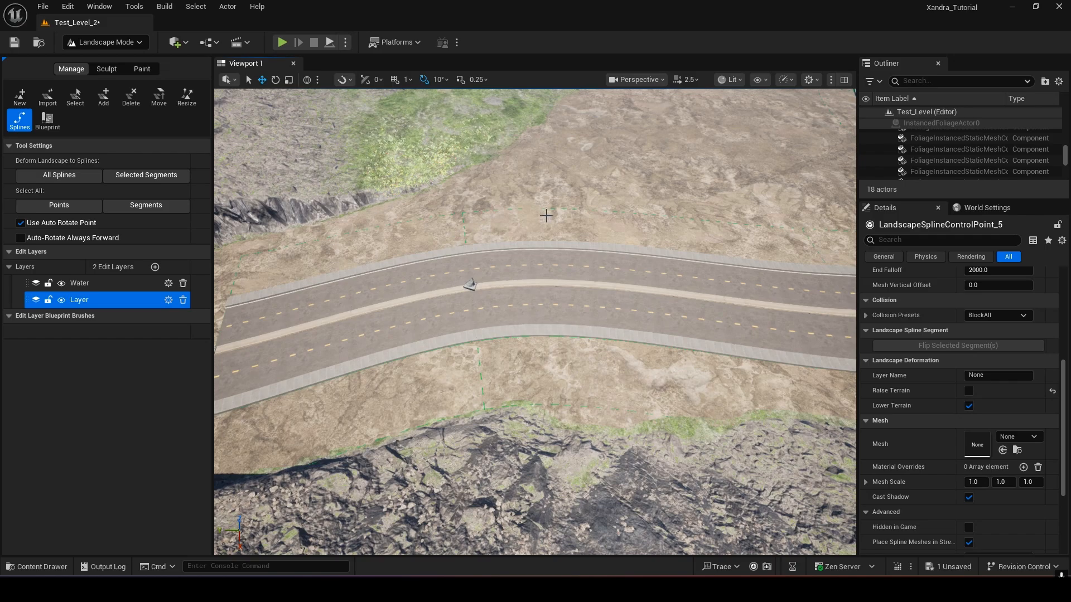
right_drag(677, 236, 506, 240)
key(d)
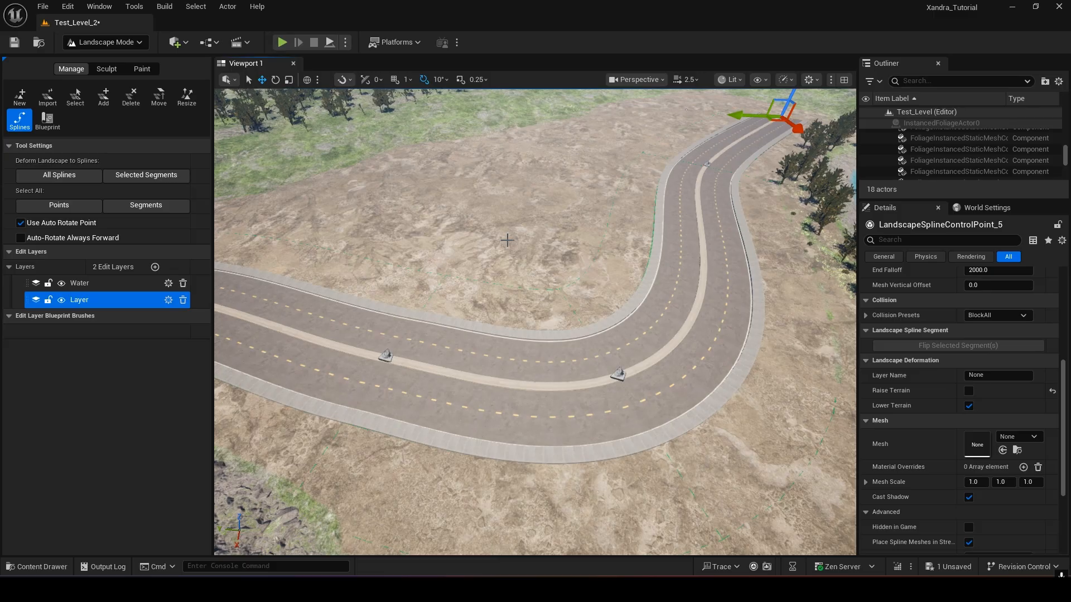
Step: Check the generated road meshes Main_Road_Merged and Main_Road_Mesh among the project's assets
click(37, 566)
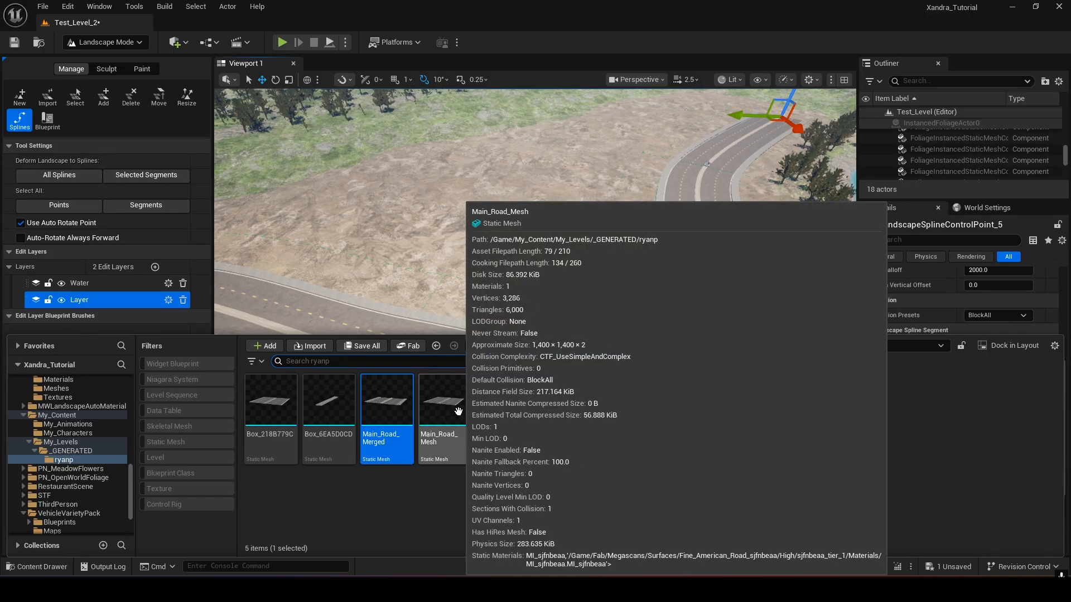
right_drag(533, 284, 647, 240)
key(a)
key(d)
right_drag(419, 110, 419, 110)
key(a)
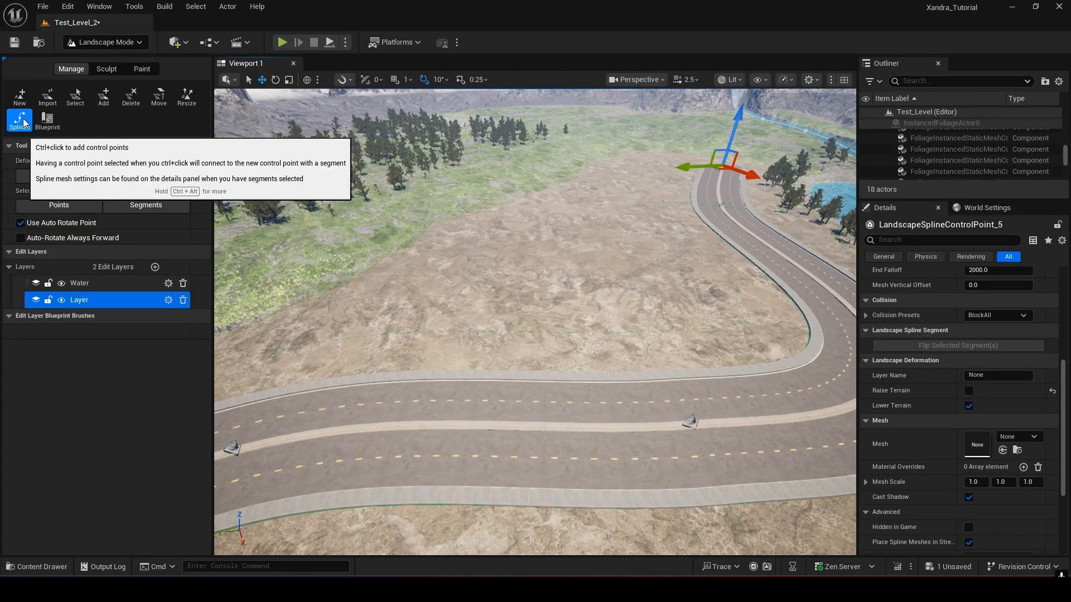
Step: Add a control point on the bare ground beside the road, branching a segment from the point near the cliff end
right_drag(572, 270, 596, 217)
key(w)
click(520, 342)
right_drag(519, 342, 702, 446)
key(s)
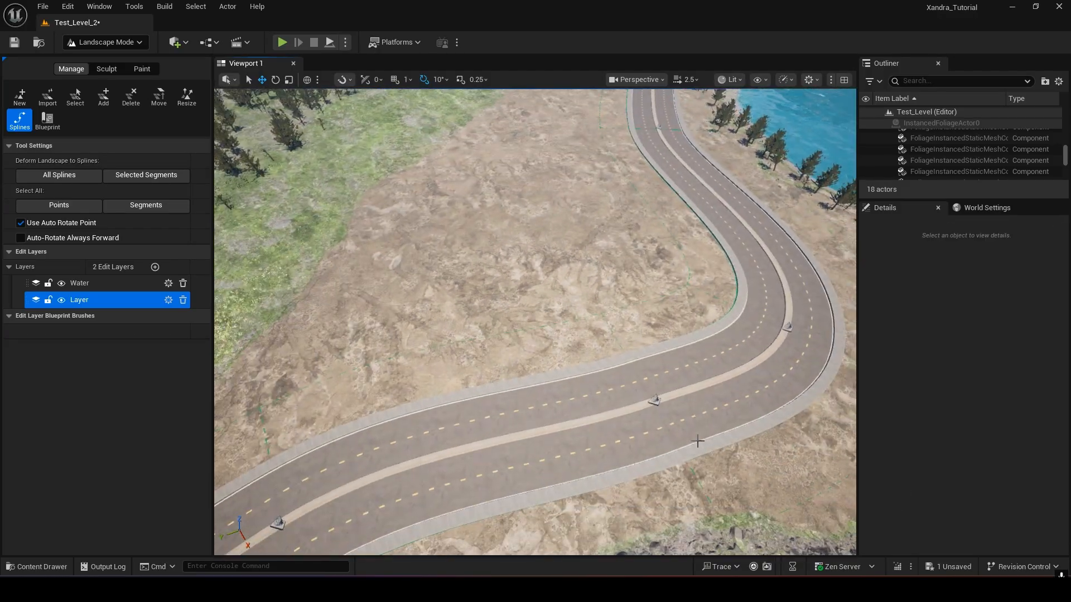
ctrl+click(508, 299)
key(w)
right_drag(554, 242, 418, 217)
key(s)
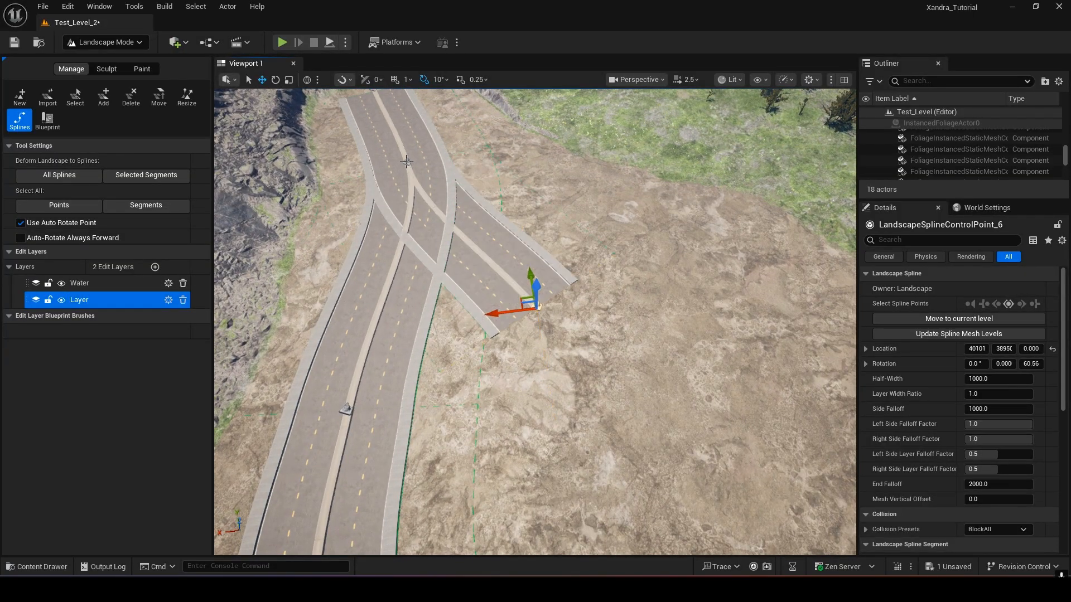
Step: Examine the junction where the branch overlaps the main road from several sides
right_drag(464, 164, 502, 272)
key(w)
key(a)
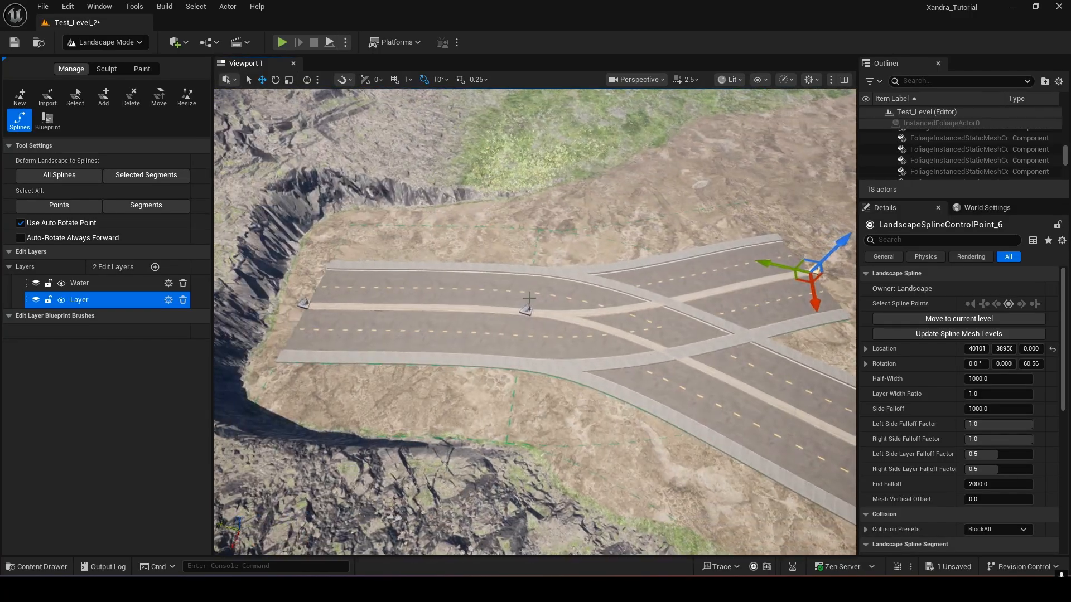
key(a)
right_drag(574, 312, 725, 296)
key(w)
key(s)
right_drag(496, 378, 494, 387)
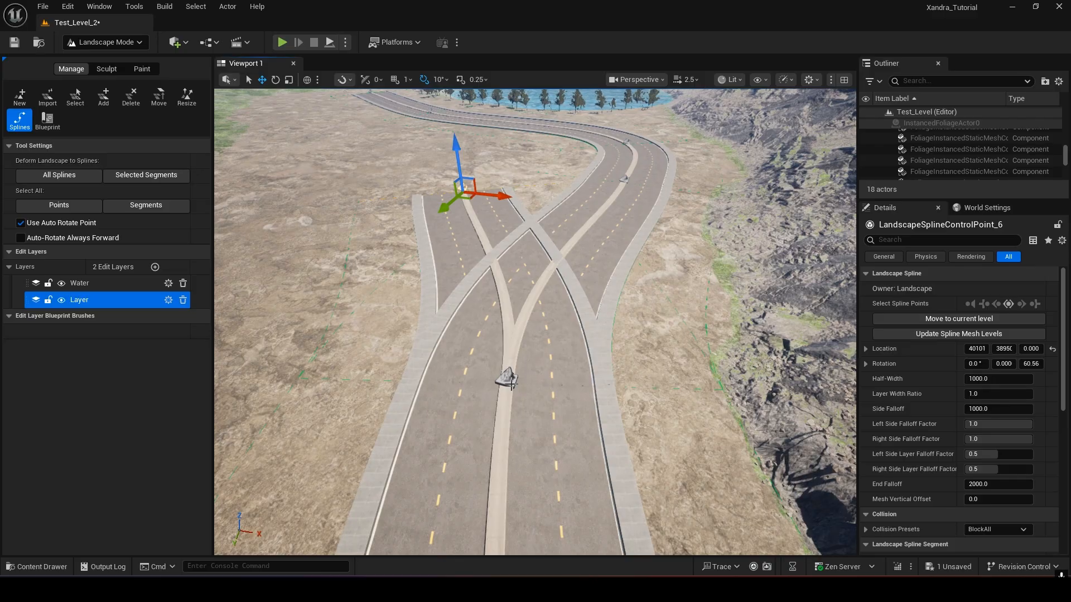
key(a)
right_drag(566, 248, 652, 256)
key(w)
key(d)
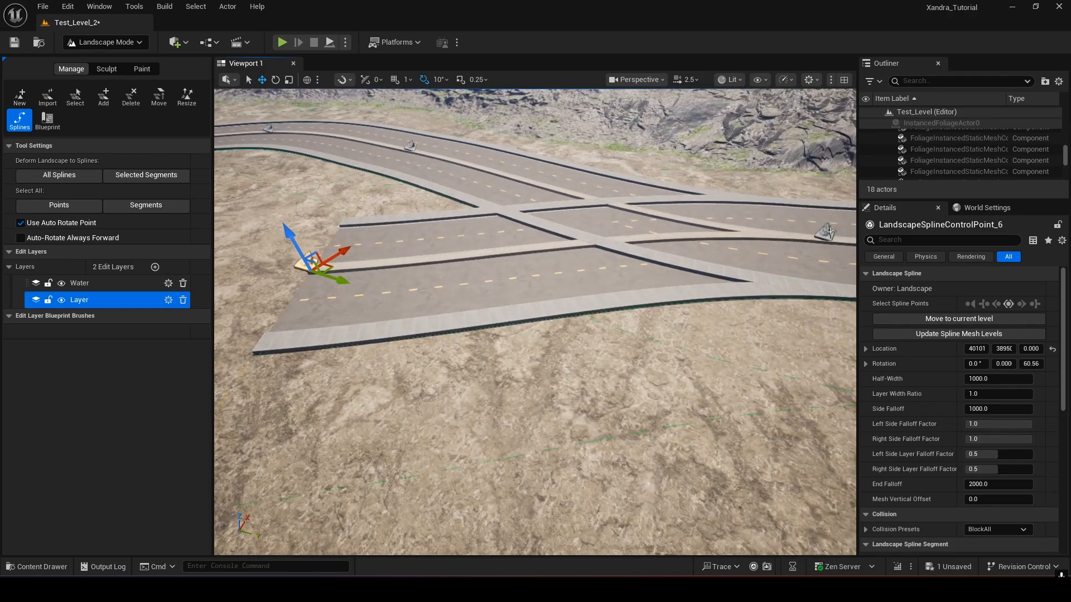
Step: Select the branch's two control points, followed by all spline segments, and review their Spline Meshes settings
shift+click(828, 232)
key(s)
right_drag(662, 373, 663, 384)
scroll(951, 424, down, 6)
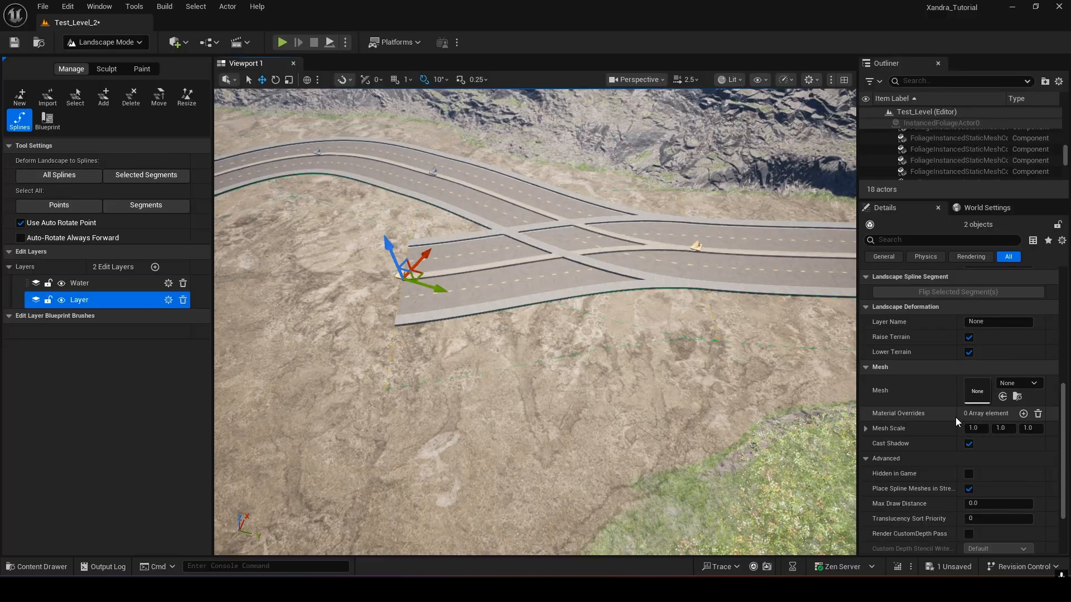
scroll(955, 417, up, 4)
scroll(956, 417, up, 3)
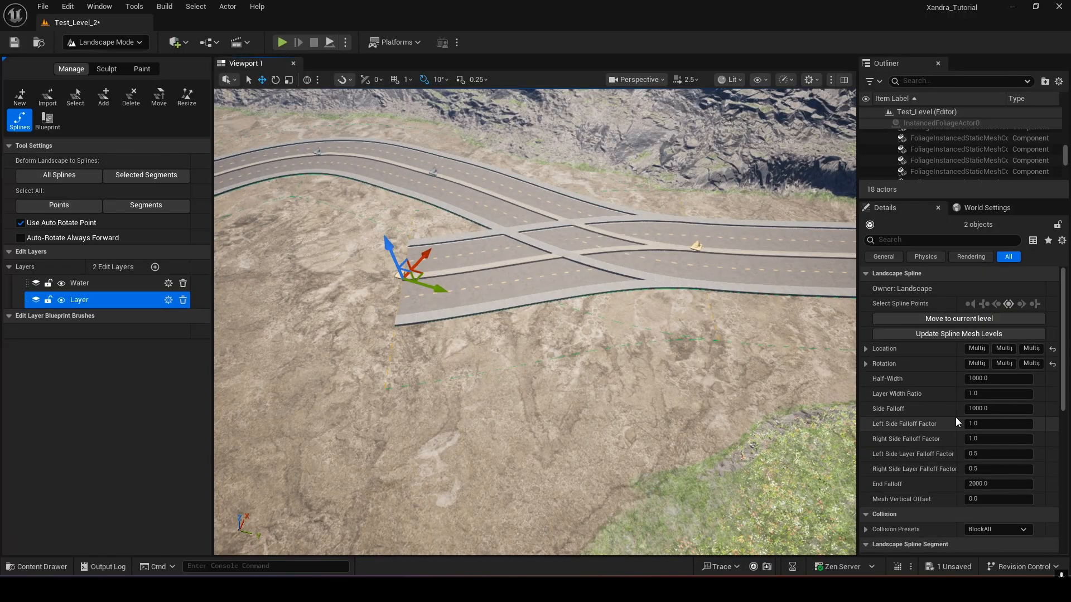
click(947, 337)
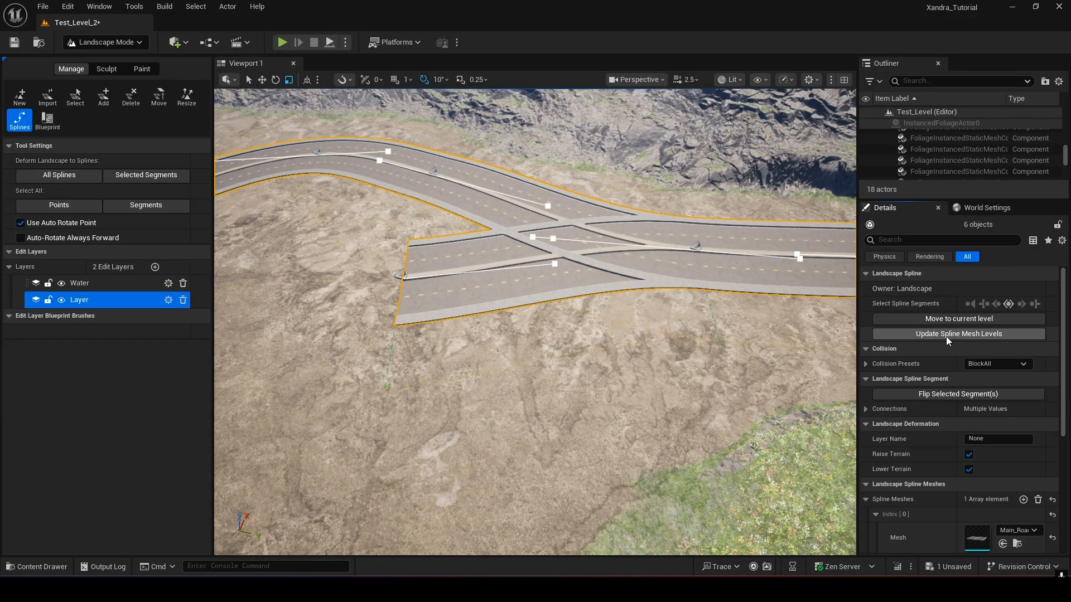
scroll(976, 482, down, 5)
scroll(976, 481, down, 2)
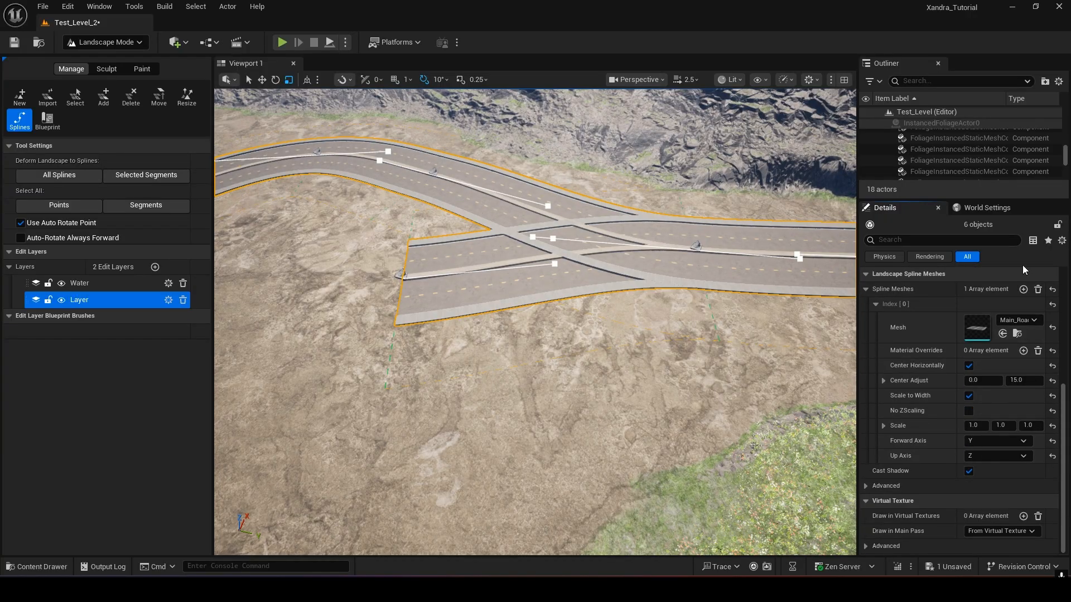
Step: Delete the control point at the end of the branch road
right_drag(534, 322, 605, 323)
right_drag(490, 451, 584, 322)
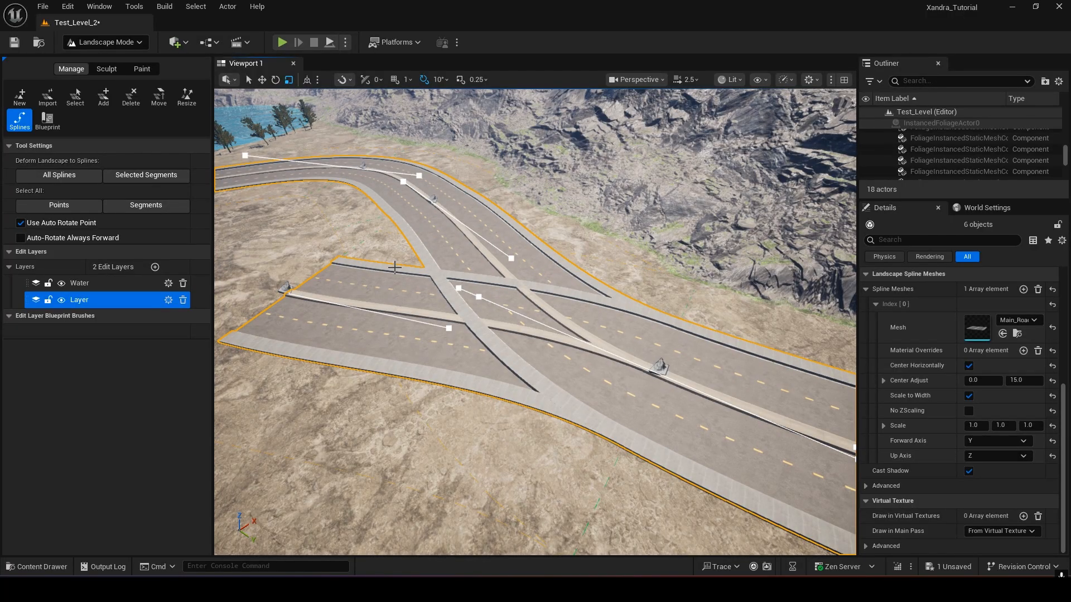
key(w)
right_drag(307, 291, 252, 300)
key(w)
key(s)
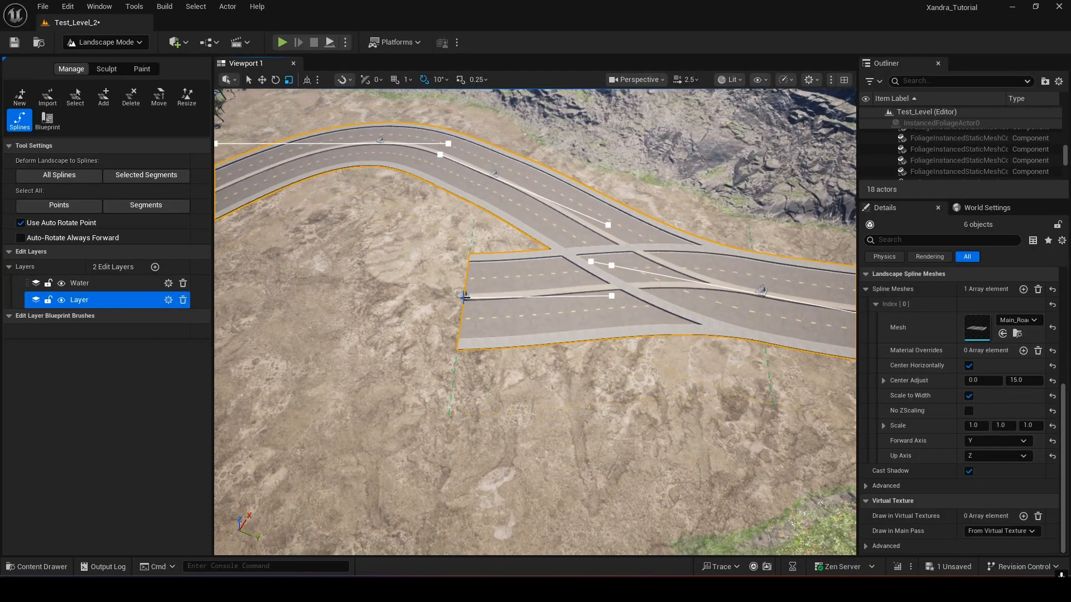
click(464, 296)
key(Delete)
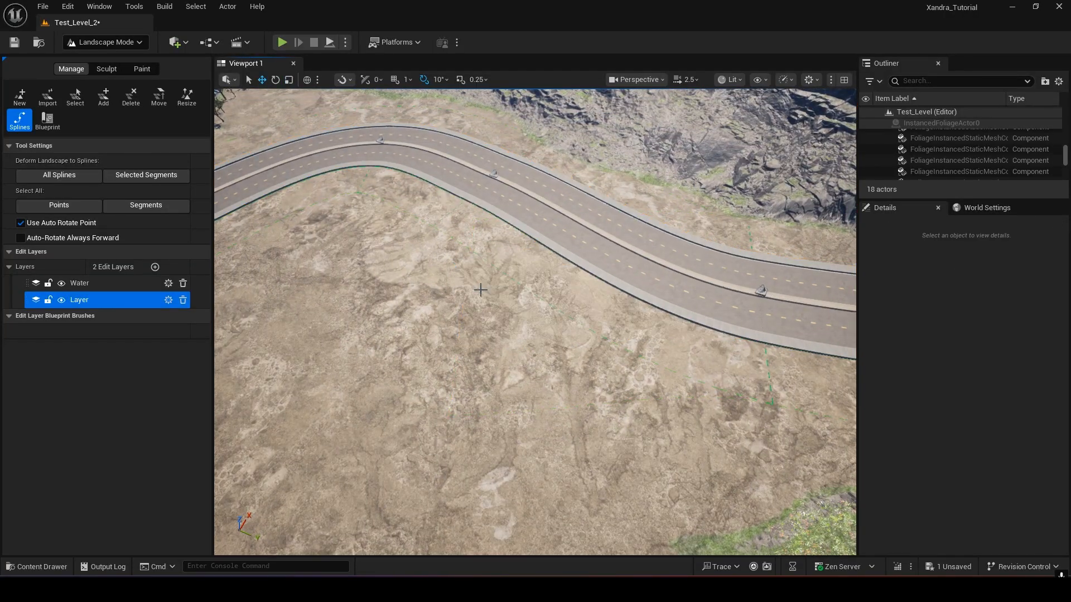
Step: Examine the road and the surrounding terrain, especially the rock walls around its cliff end
right_drag(535, 322, 335, 224)
key(w)
right_drag(535, 322, 624, 418)
key(s)
key(w)
key(a)
right_drag(536, 322, 665, 345)
key(s)
key(w)
right_drag(789, 426, 616, 223)
key(s)
key(s)
key(w)
key(s)
key(w)
key(w)
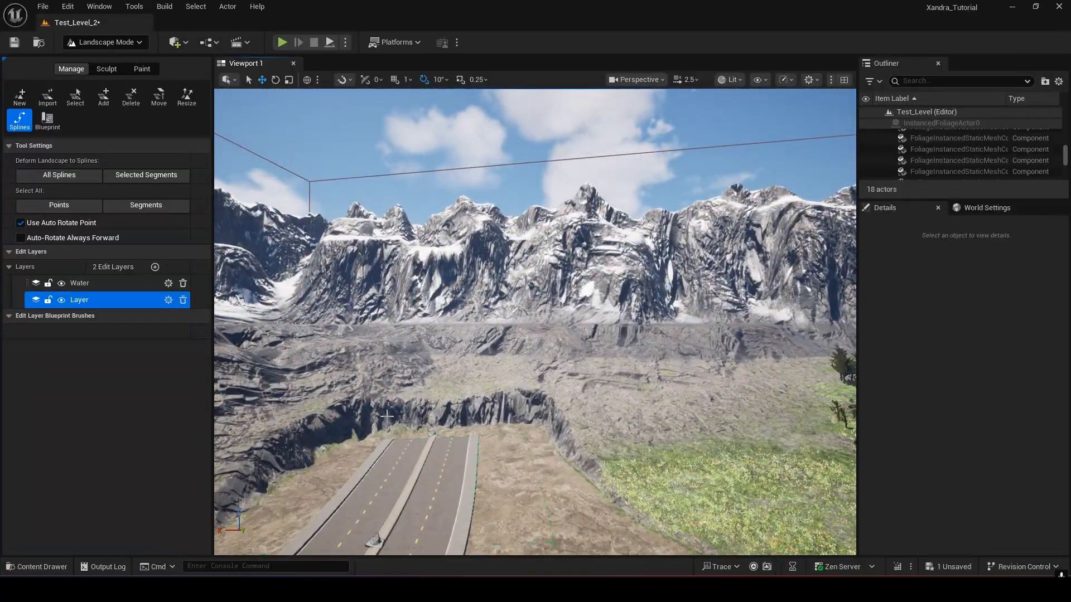
right_drag(616, 223, 418, 307)
key(s)
key(s)
key(w)
key(d)
key(s)
right_drag(769, 259, 853, 257)
key(s)
key(a)
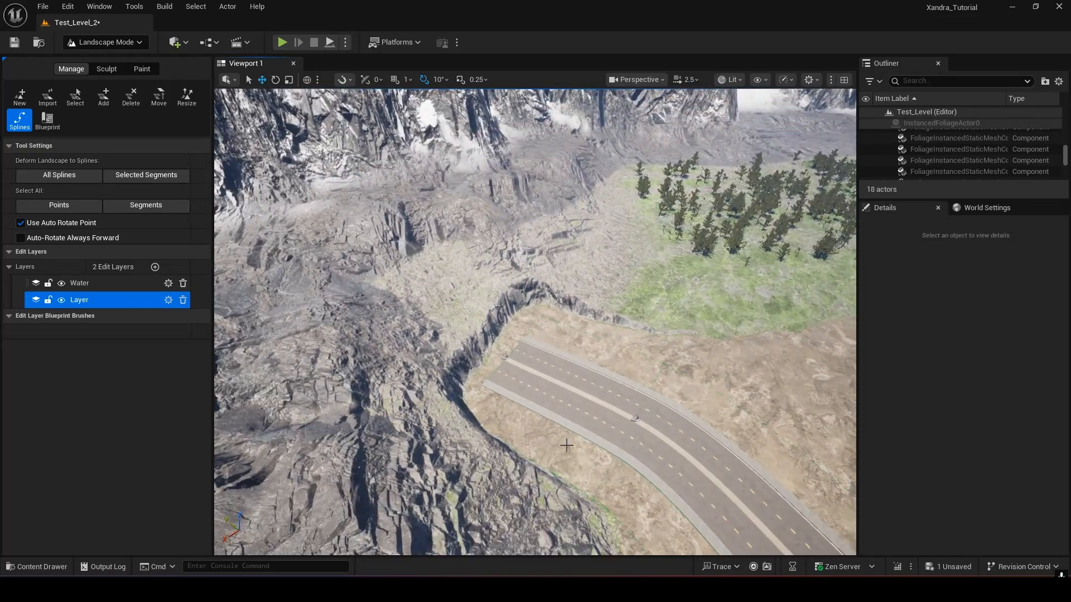
right_drag(503, 445, 524, 407)
key(s)
key(w)
key(s)
key(w)
key(a)
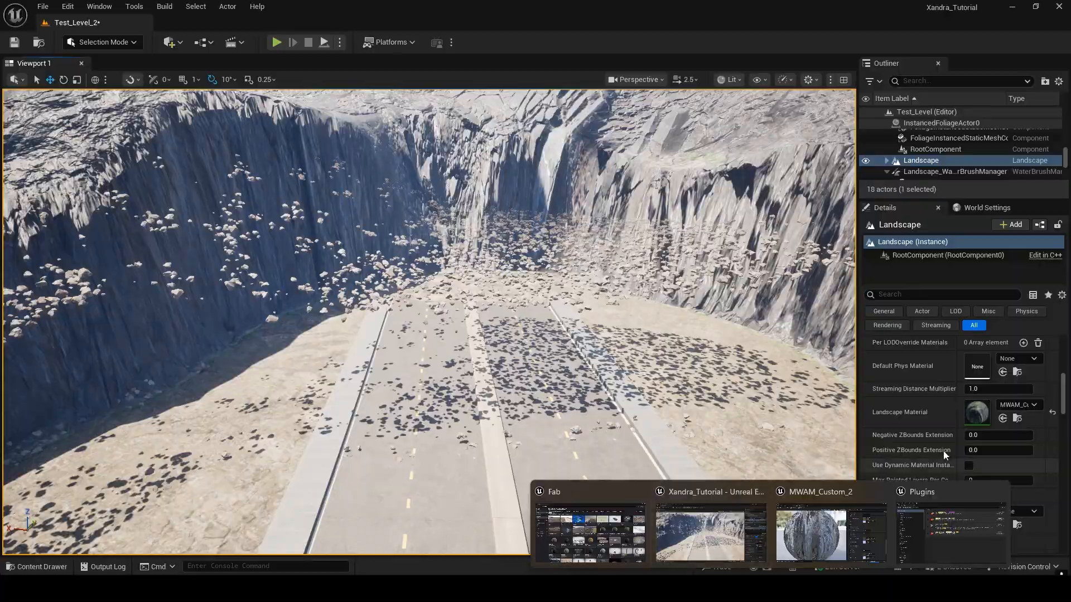
Step: Switch to the MWAM_Custom_2 material window
click(822, 500)
click(67, 6)
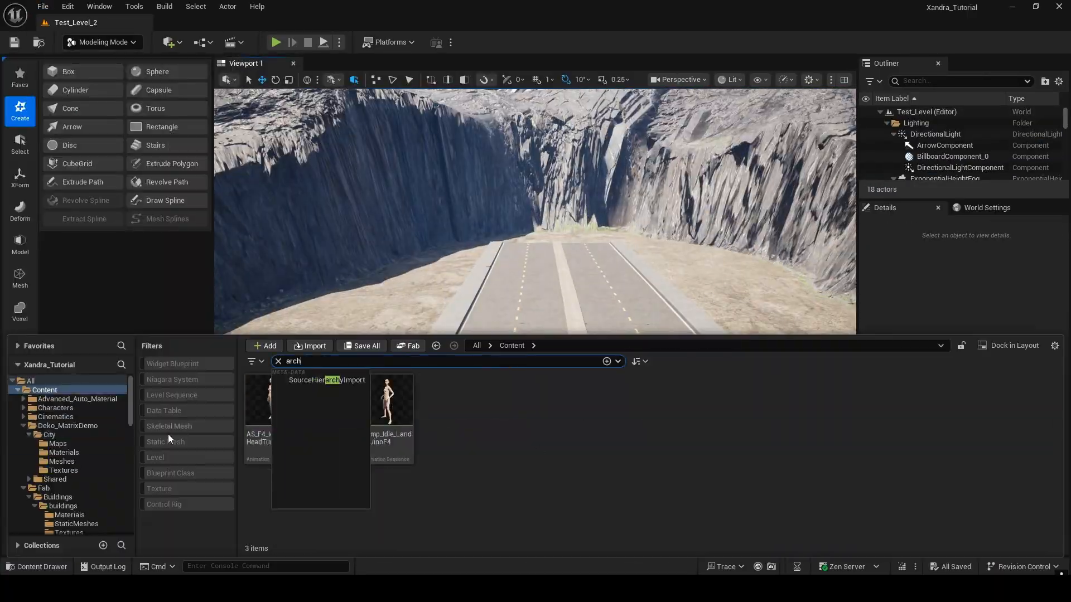
Step: Limit the project content to static meshes and search it for "door"
click(166, 442)
scroll(688, 441, down, 10)
text(door)
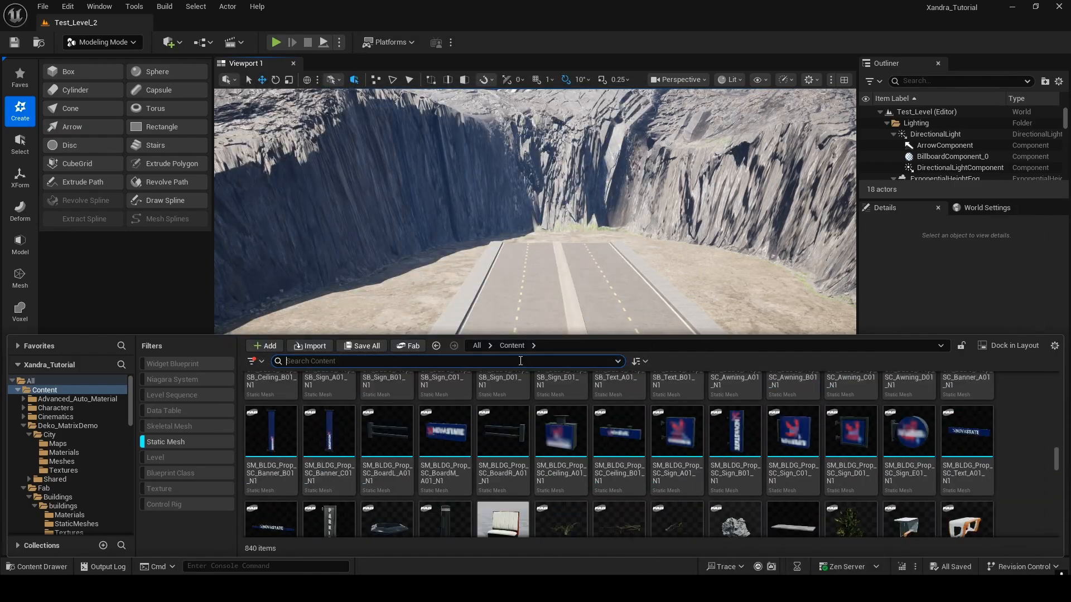
Step: Try the SM_DoorFrame_Corner mesh on the road, scaled to 5.0, 5.0 and 8.0
drag(328, 401, 522, 298)
mouse_move(522, 298)
right_down()
mouse_move(591, 312)
mouse_move(557, 391)
mouse_move(536, 313)
right_up()
click(981, 387)
text(5)
key(Return)
click(928, 387)
click(1039, 387)
text(8)
key(Return)
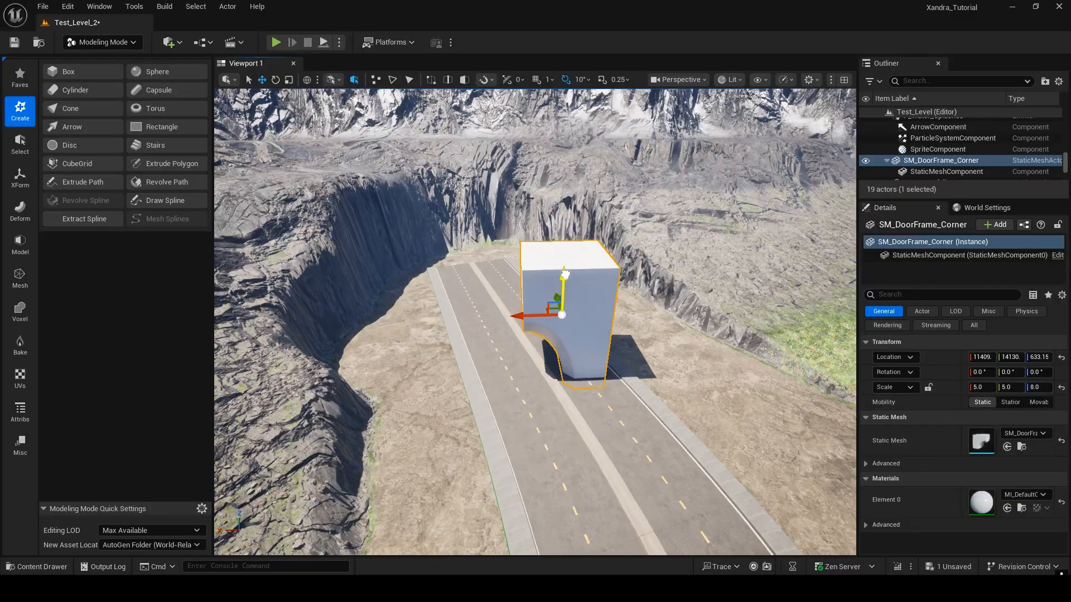
Step: Try raising the door frame corner above the road, and undo its placement
drag(562, 274, 546, 221)
key(ctrl+z)
key(ctrl+z)
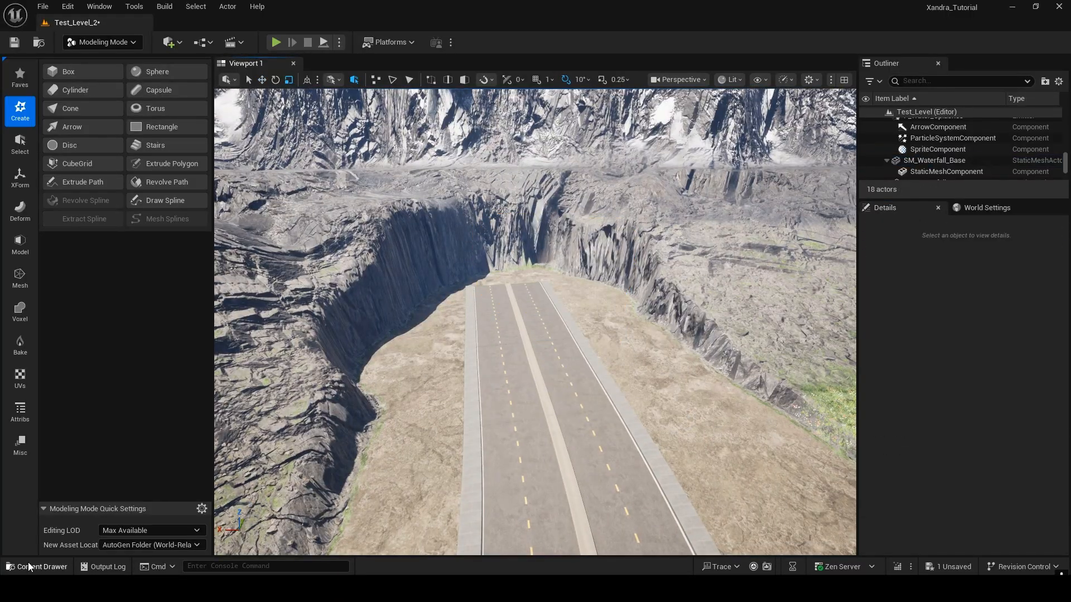
Step: Browse the project content and search it for "door" again to find another mesh for the road's cliff end
key(ctrl+space)
click(278, 362)
click(166, 442)
scroll(530, 480, down, 1)
scroll(530, 480, up, 1)
double_click(617, 408)
double_click(386, 407)
click(512, 345)
click(409, 358)
text(door)
click(278, 361)
click(98, 296)
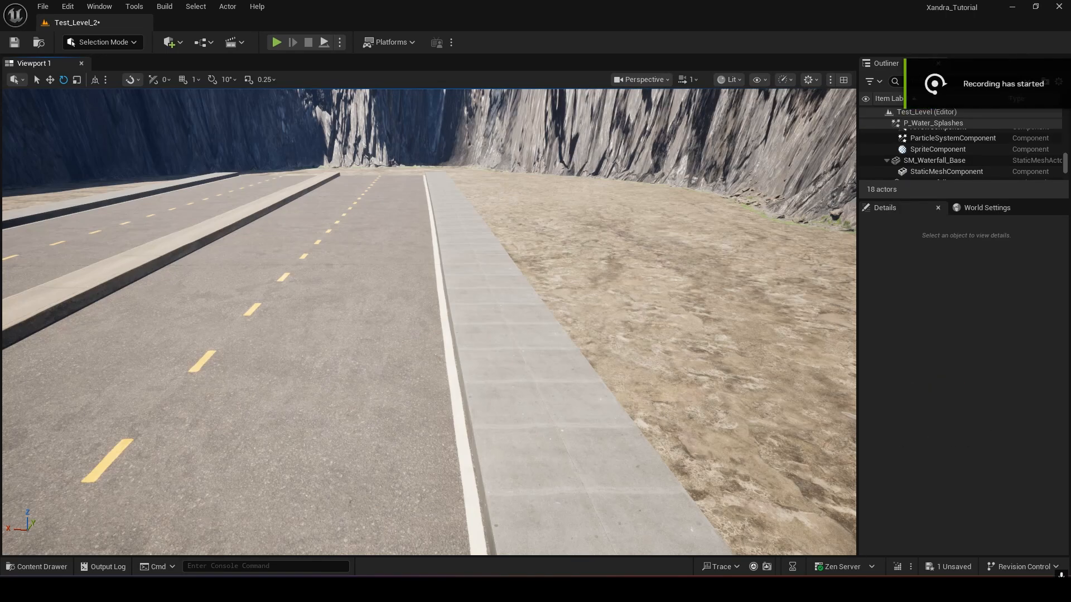
Step: Place the SM_ShadowBox_RoundEdge mesh on the ground beside the road and rotate it about the vertical axis to about 73.4°
click(31, 568)
drag(382, 453, 612, 320)
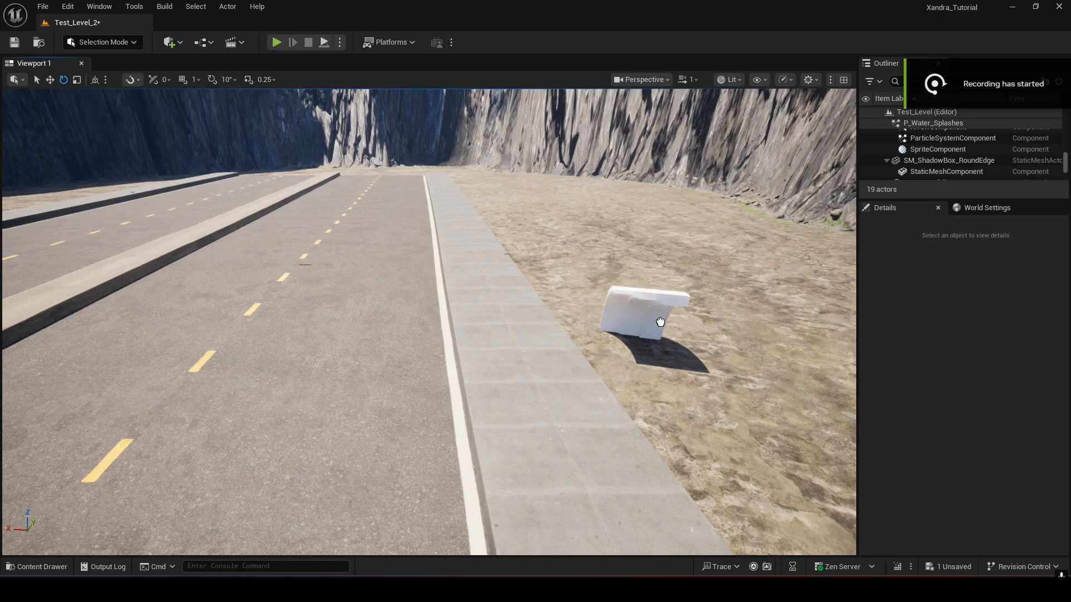
click(661, 322)
drag(658, 364, 669, 366)
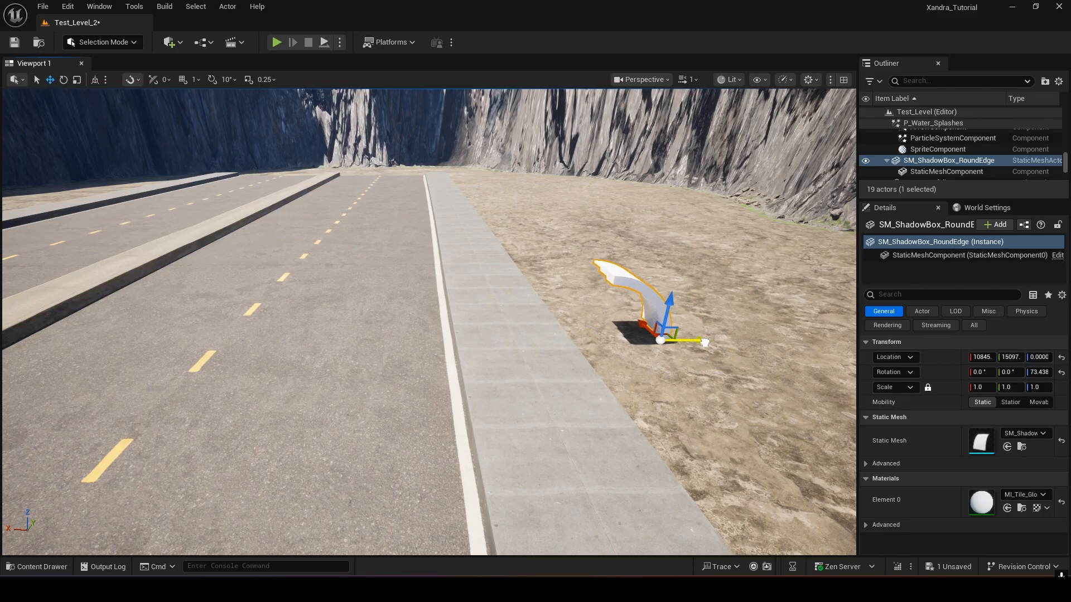
Step: Move the curved mesh against the outer edge of the sidewalk and align it with the road at about 70.5° rotation
right_drag(429, 322, 440, 390)
drag(570, 366, 530, 348)
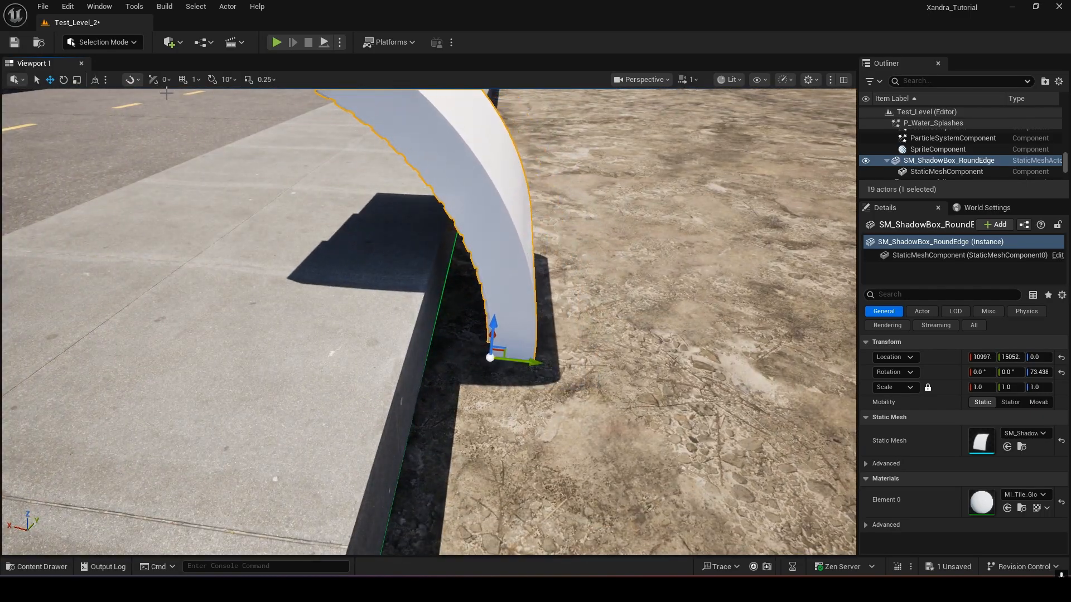
drag(439, 377, 448, 385)
right_drag(448, 384, 416, 323)
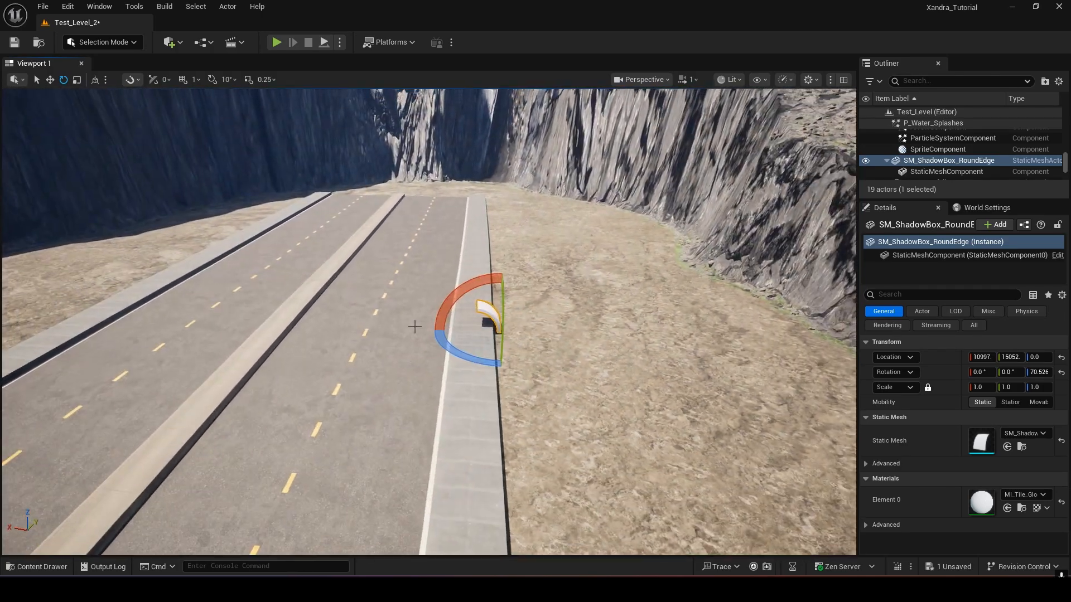
Step: Set the curved mesh's scale to 35 in X, 11 in Y and 11 in Z
click(982, 387)
text(35)
key(Return)
right_drag(746, 405, 717, 384)
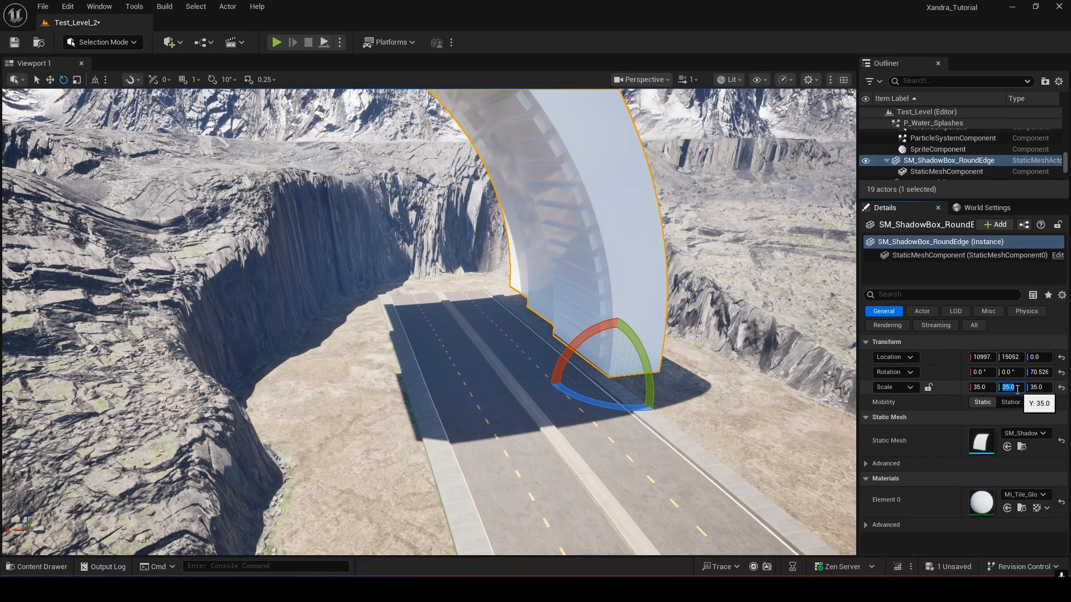
key(Return)
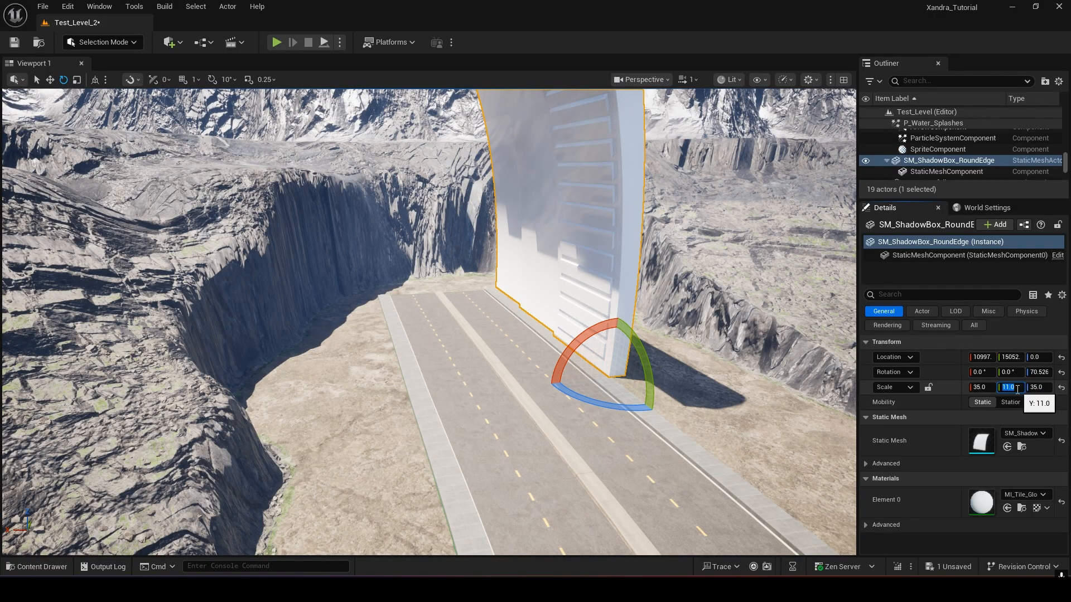
click(1039, 387)
text(11)
key(Return)
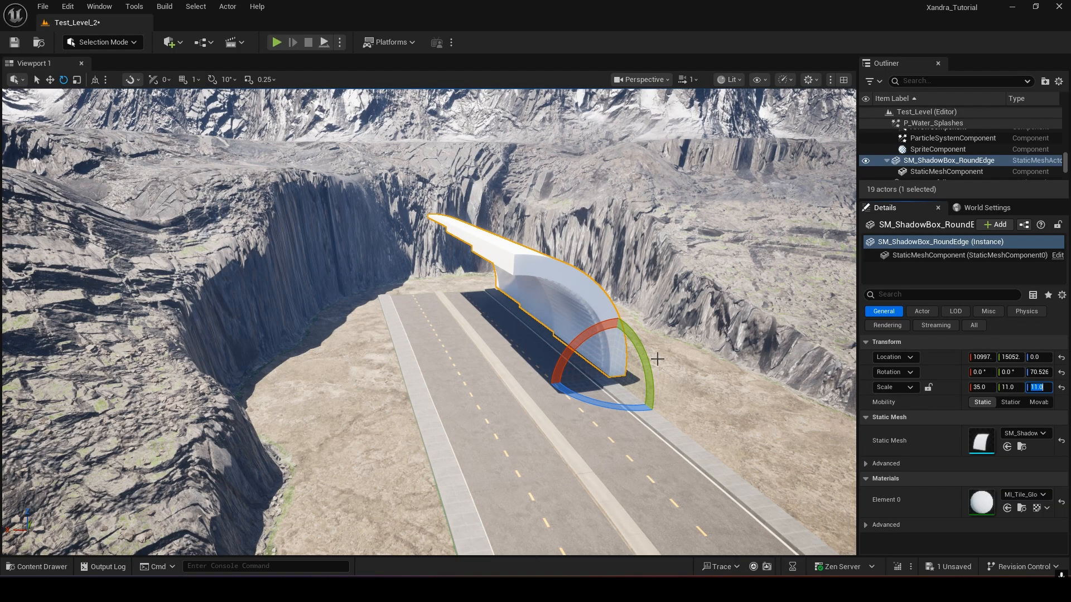
Step: Duplicate the curved half arch, move the copy to the opposite side of the road and rotate it 180° to face inward
right_drag(808, 379, 859, 323)
right_drag(429, 322, 657, 358)
key(w)
key(s)
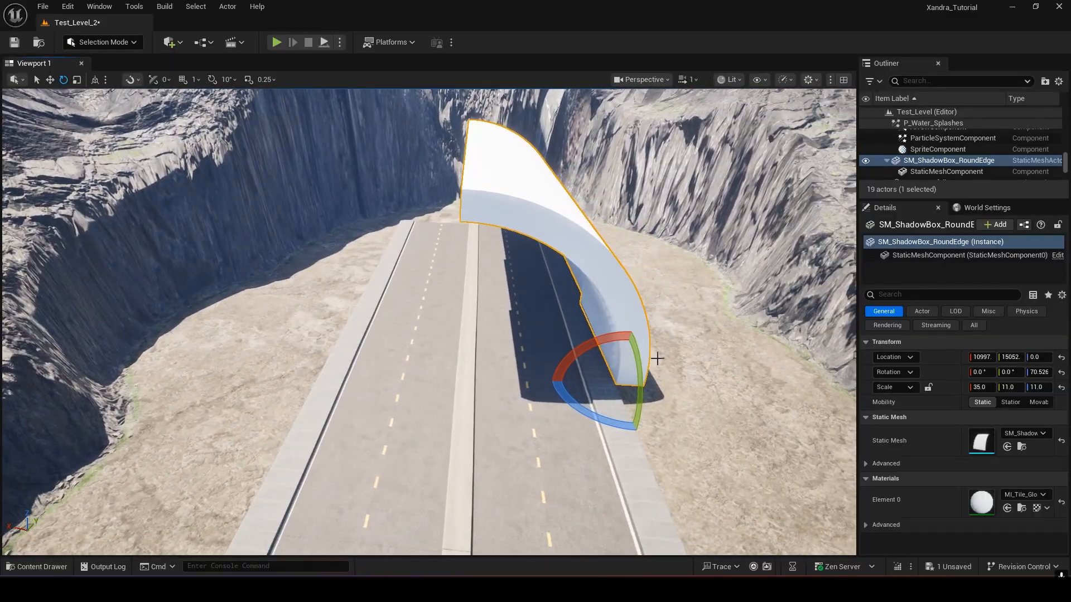
key(ctrl+d)
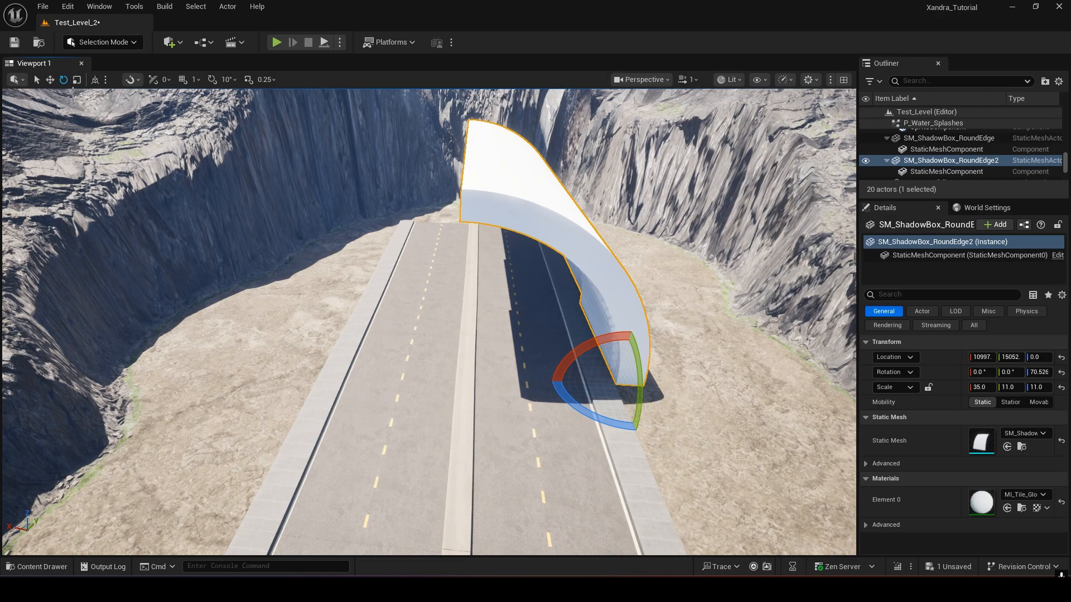
drag(653, 380, 344, 365)
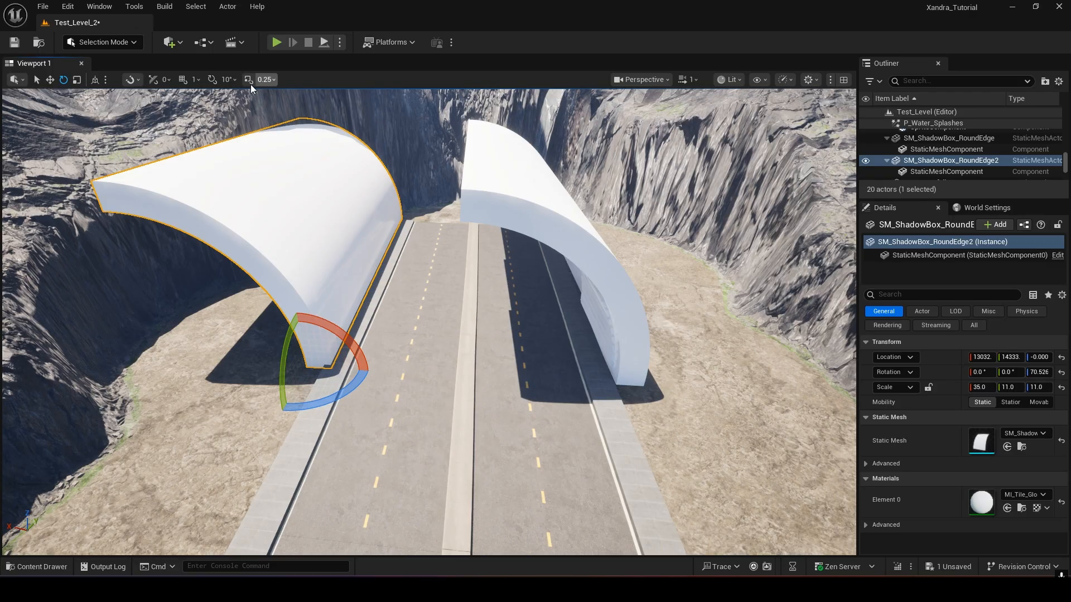
click(212, 79)
drag(335, 385, 245, 397)
Step: Examine how the two arch halves meet over the road and delete the duplicated half
right_drag(246, 397, 734, 167)
right_drag(705, 330, 669, 301)
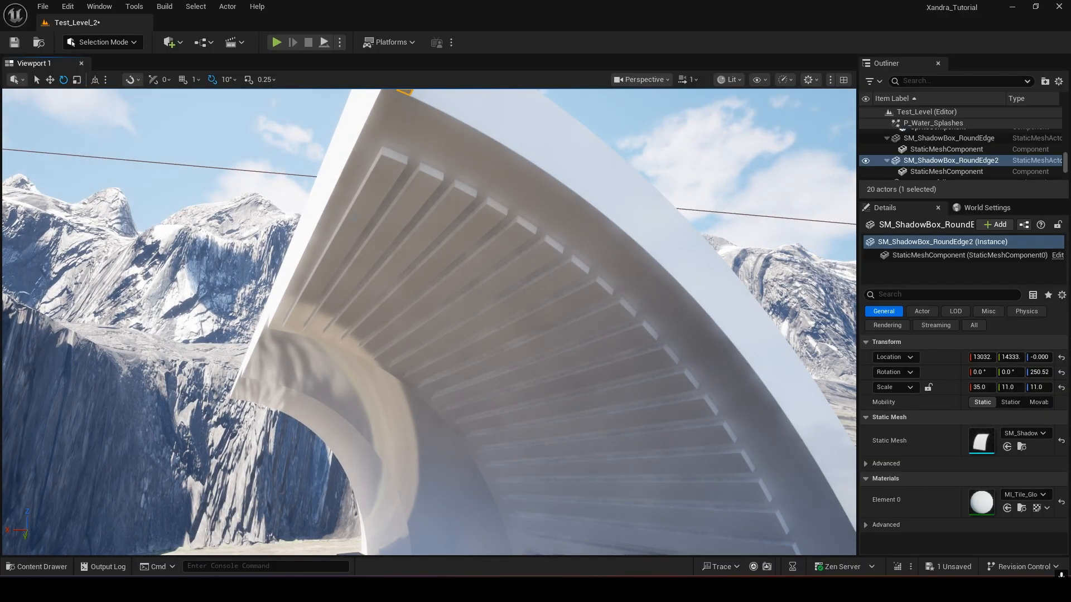
right_drag(678, 472, 496, 549)
right_drag(634, 396, 742, 390)
right_drag(463, 344, 424, 351)
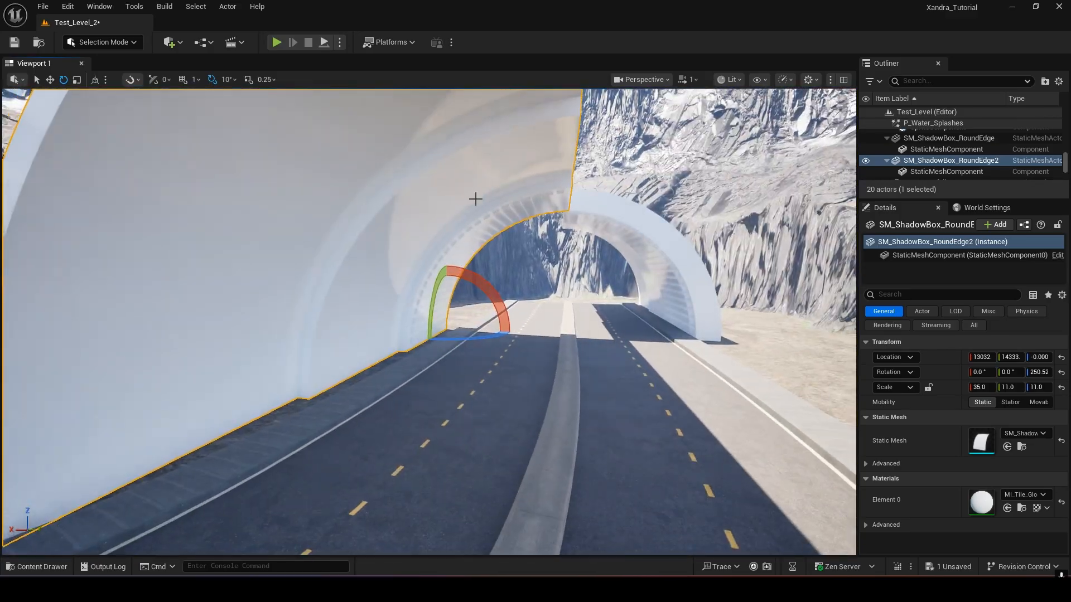
right_drag(513, 216, 446, 242)
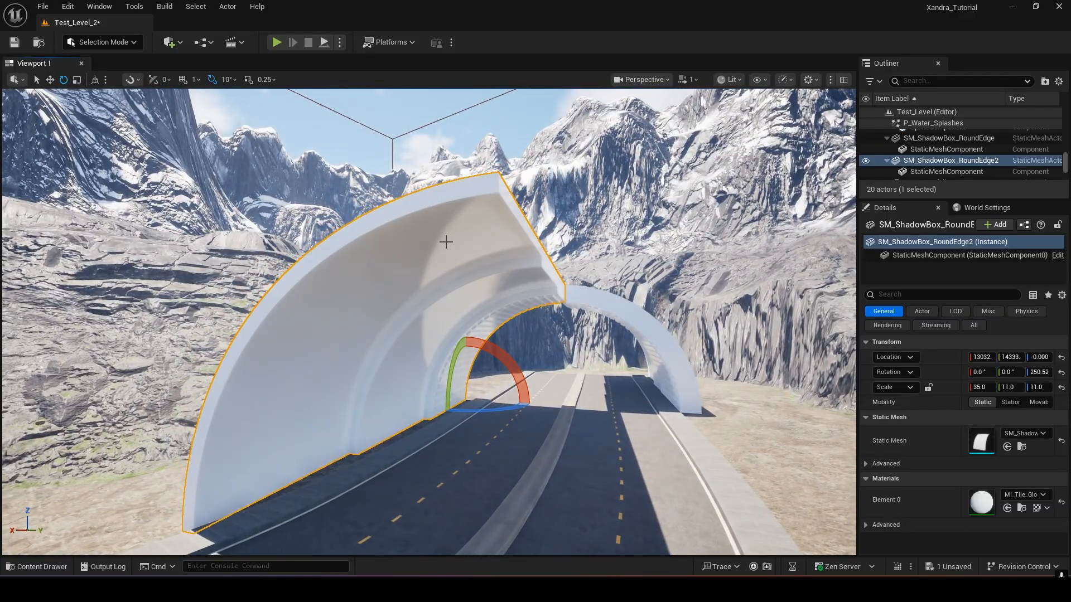
key(Delete)
Step: Select the remaining half arch and switch to the shape modeling tools of Modeling mode
click(578, 296)
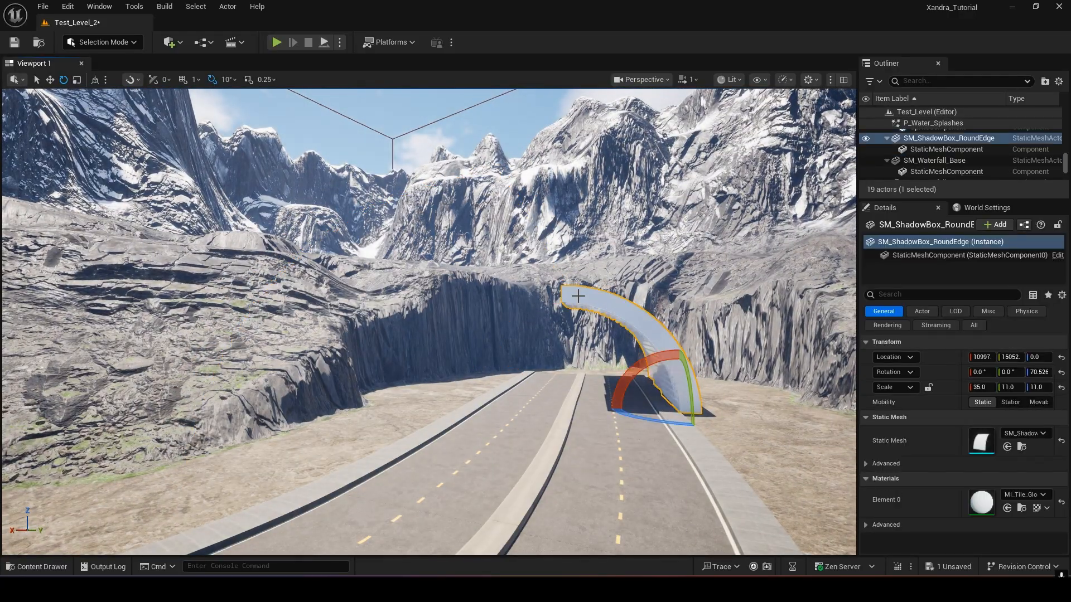
click(99, 43)
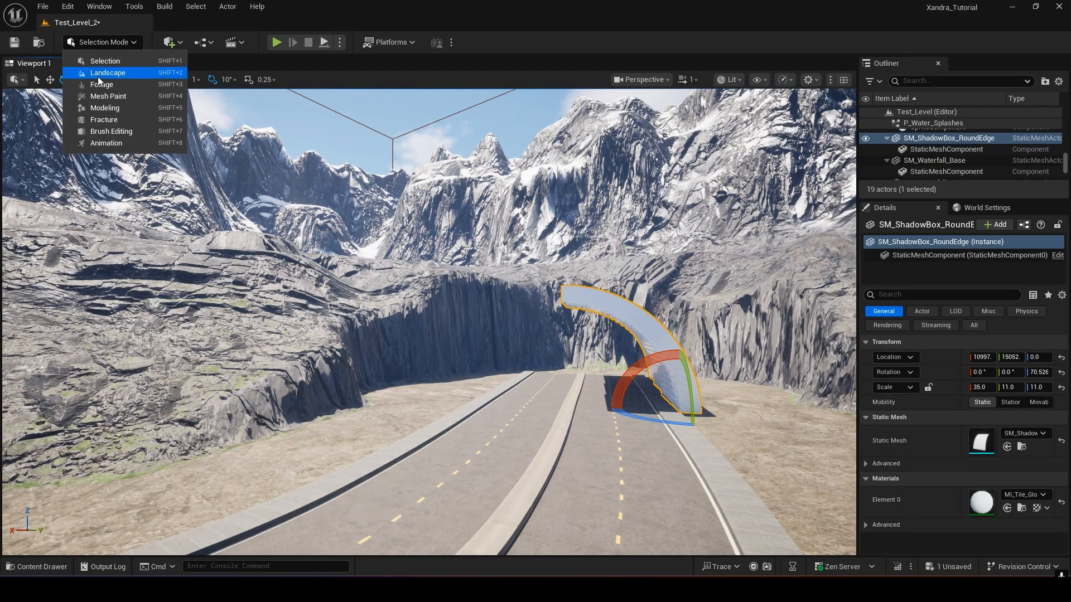
click(111, 108)
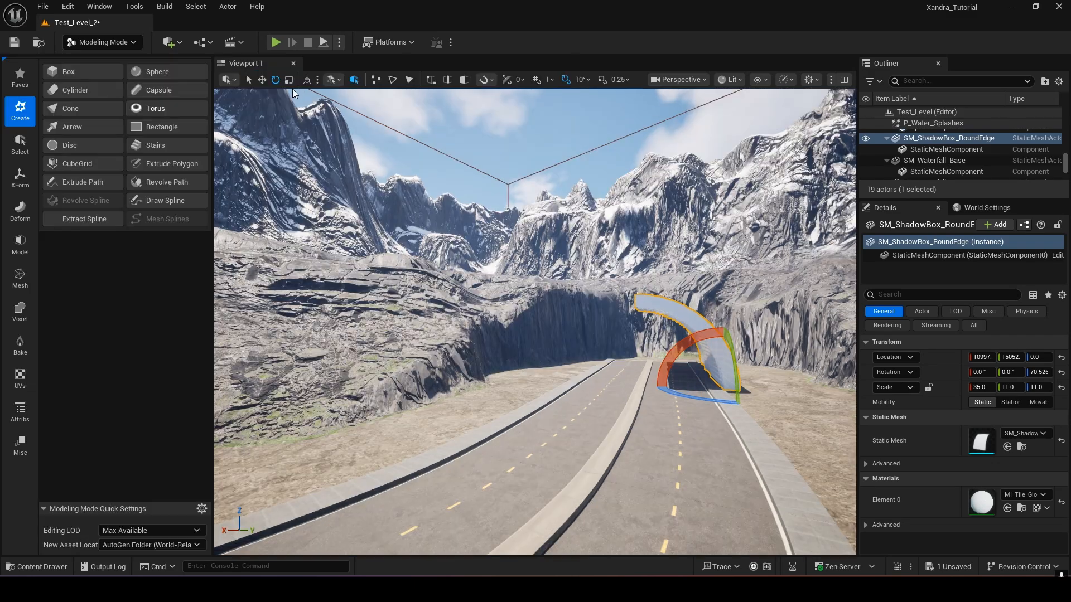
click(20, 243)
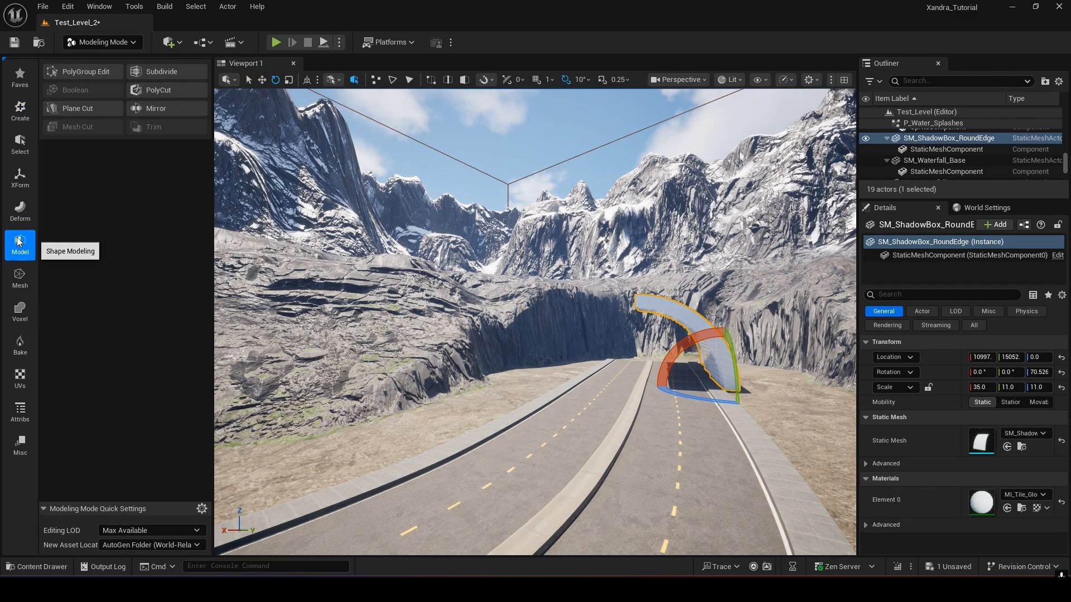
Step: Try mirroring the half arch across the default mirror plane, and undo the mirror
click(139, 108)
right_drag(536, 322, 655, 222)
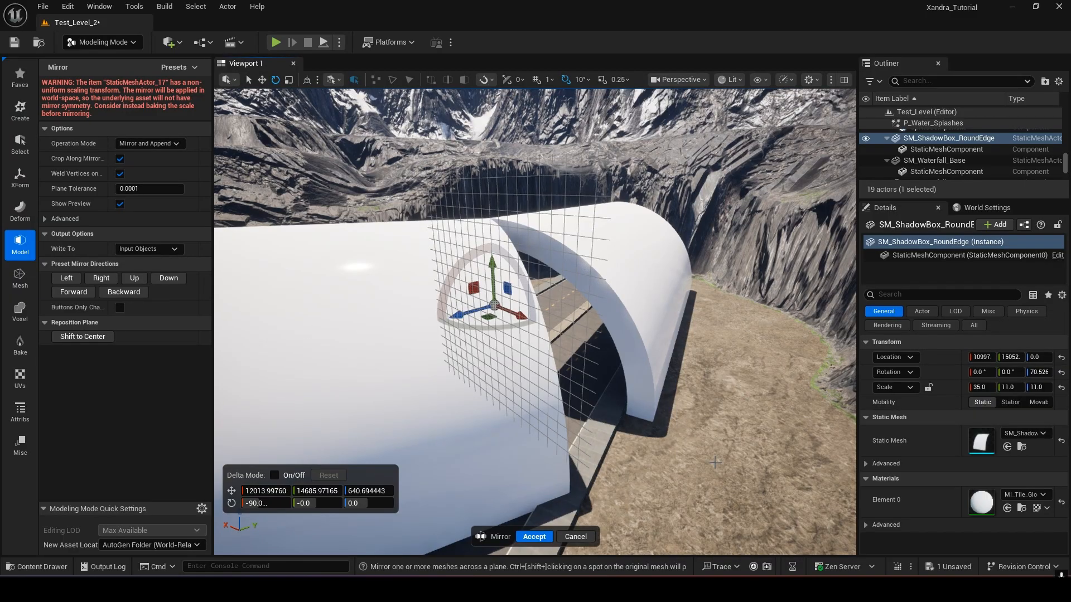
click(533, 536)
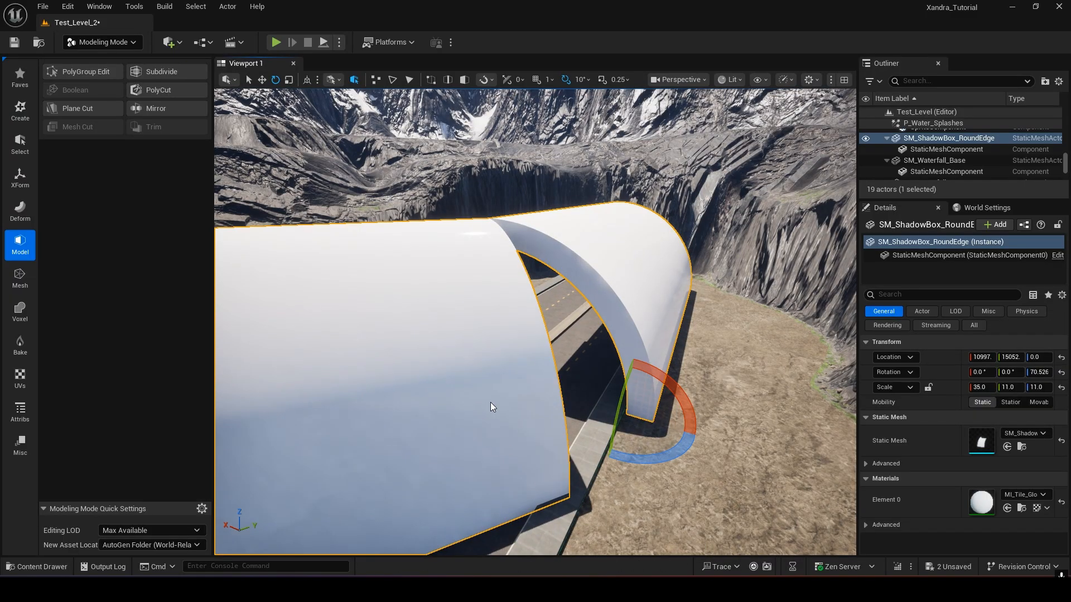
right_drag(591, 334, 418, 351)
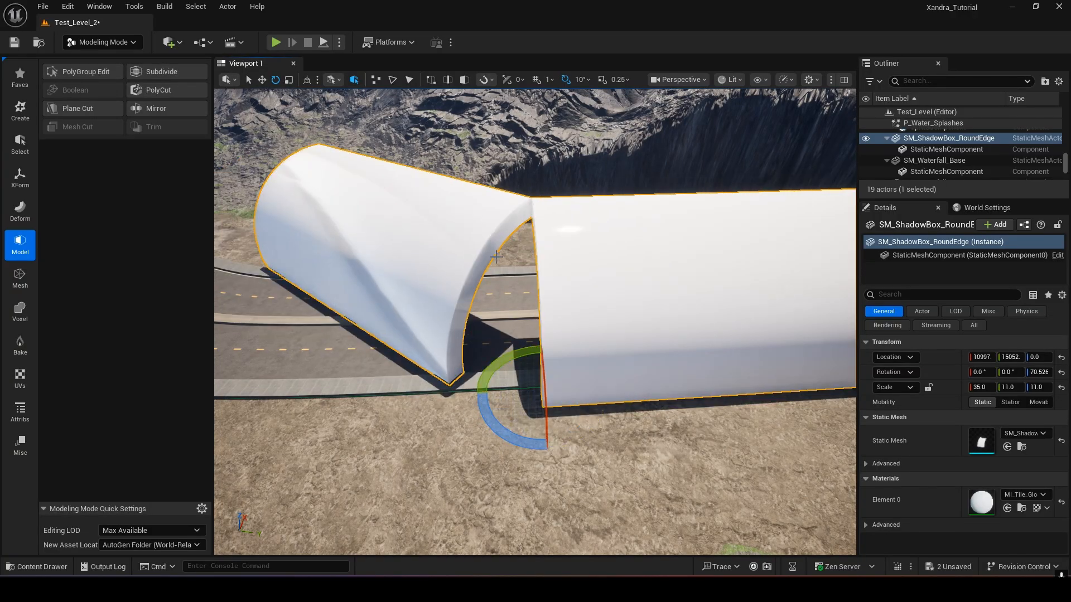
key(ctrl+z)
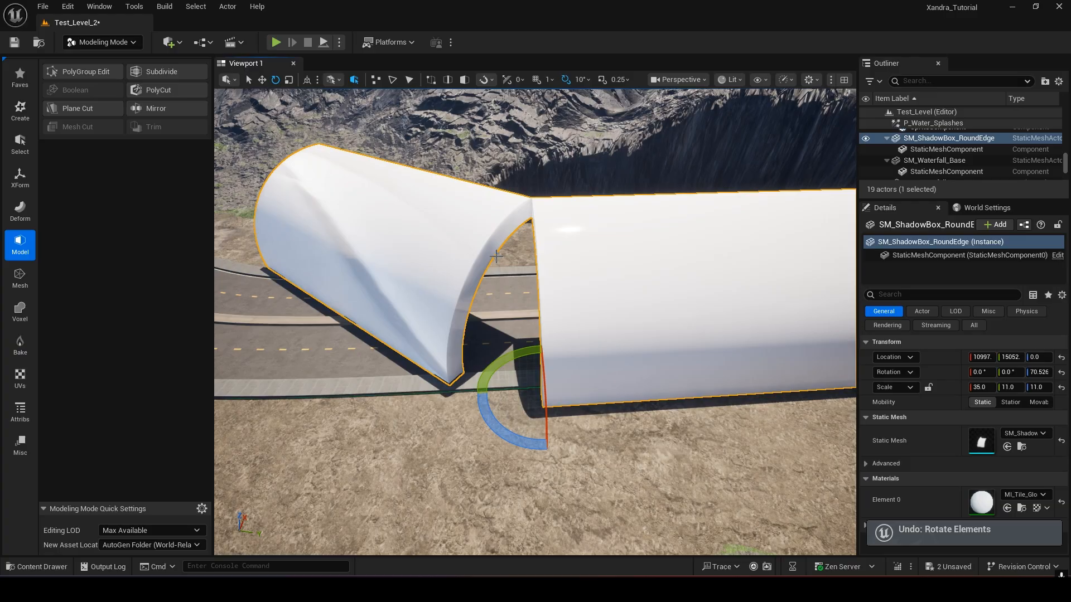
key(ctrl+z)
Step: Mirror and append the half arch across a vertical plane rotated to about 71.03° along the road, forming a full tunnel arch
right_drag(496, 256, 652, 307)
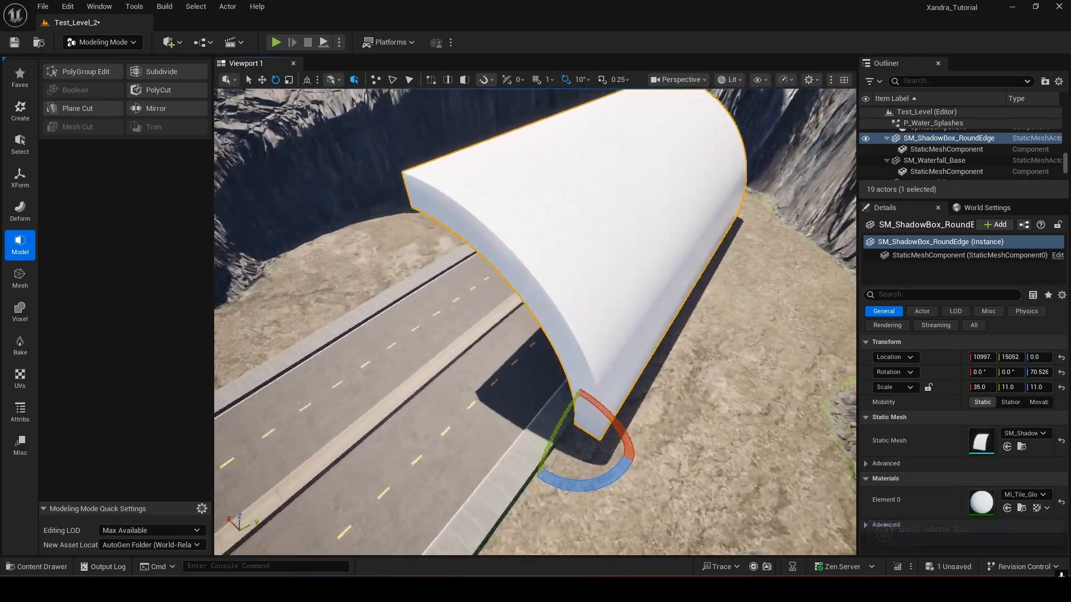
click(185, 107)
right_drag(473, 395, 468, 352)
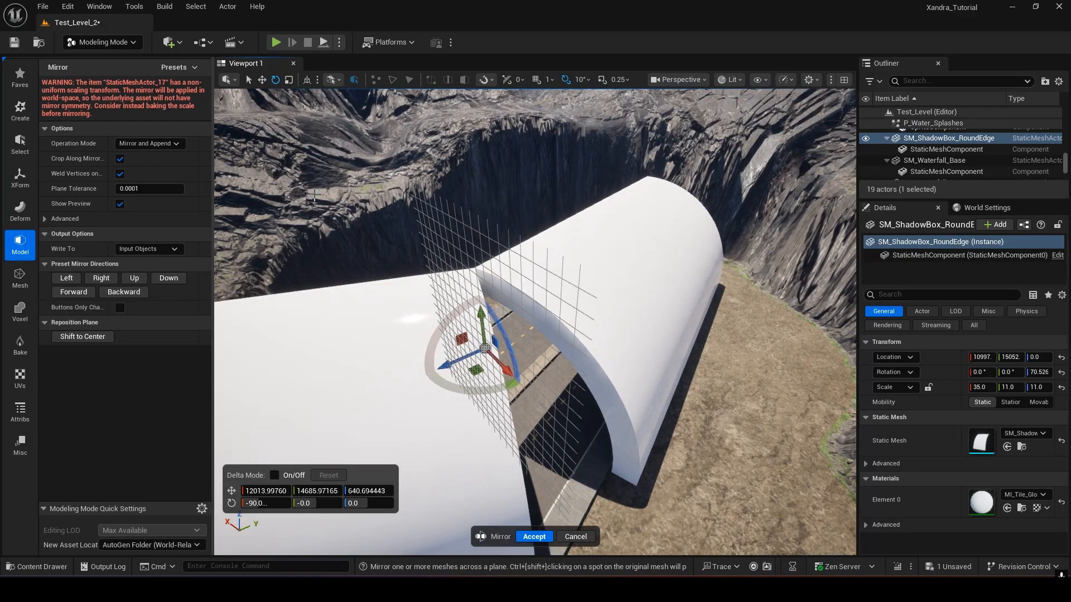
drag(453, 390, 244, 402)
right_drag(443, 404, 491, 400)
drag(584, 361, 564, 378)
right_drag(566, 377, 507, 502)
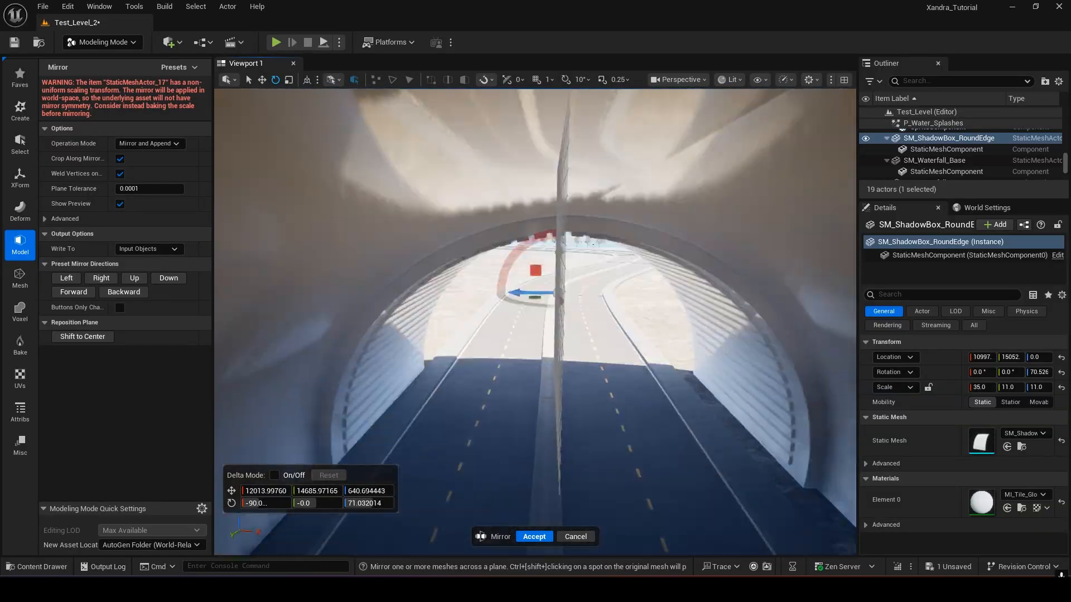
right_drag(535, 322, 809, 240)
mouse_move(557, 158)
right_down()
mouse_move(530, 184)
mouse_move(558, 157)
right_up()
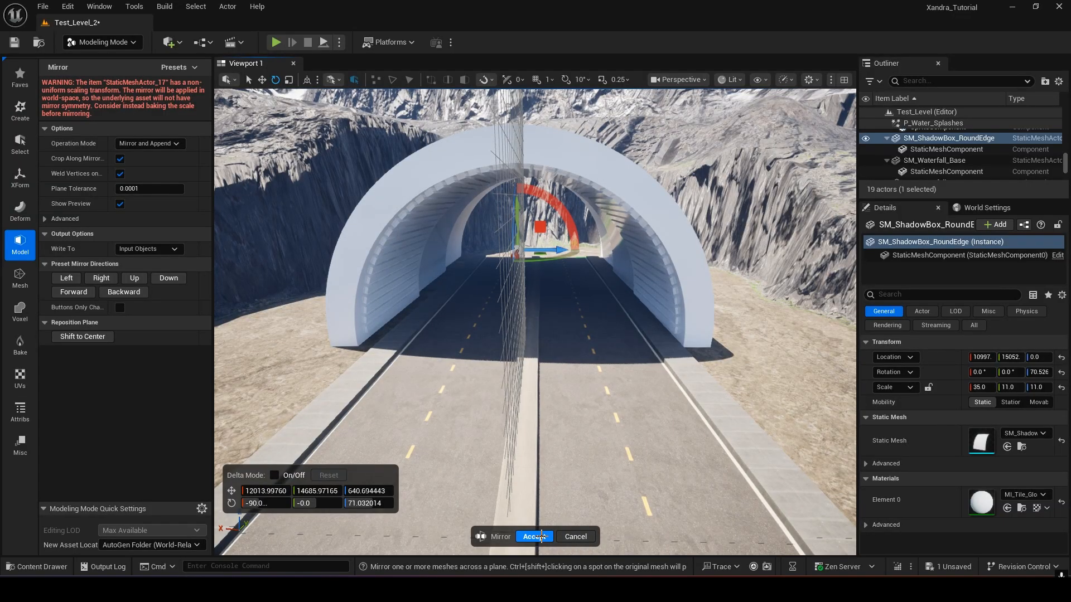
click(541, 536)
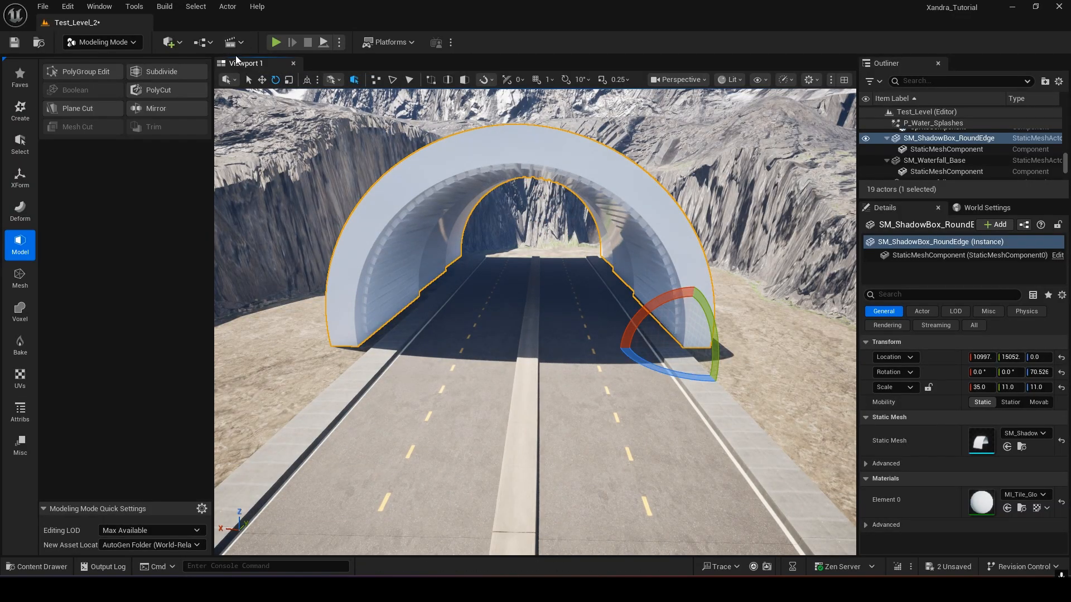
Step: Return to Selection mode and locate the arch's static mesh asset in the project content
click(97, 44)
click(104, 63)
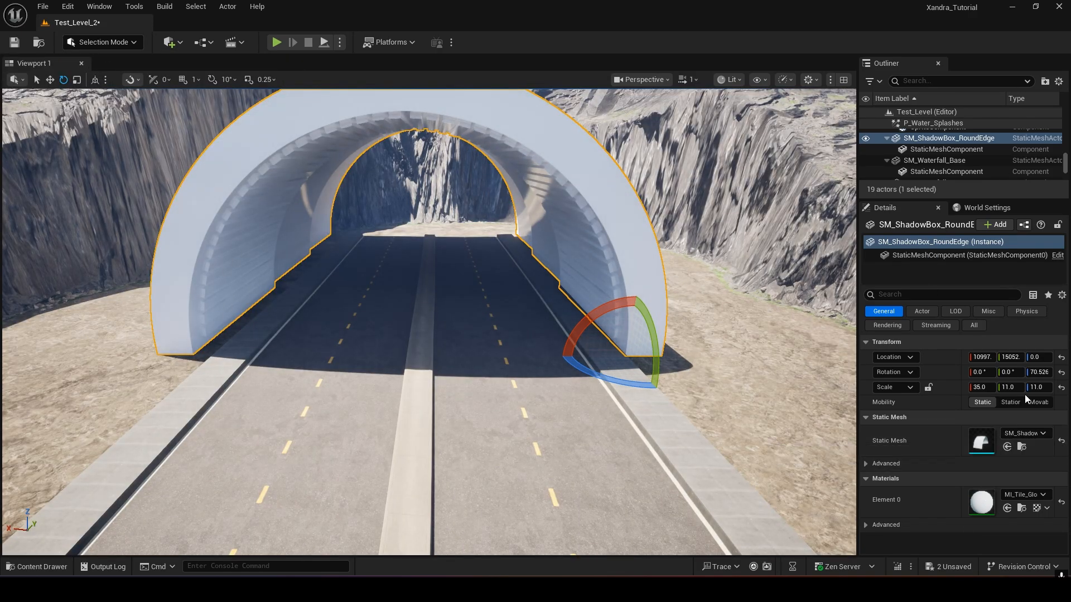
click(1021, 447)
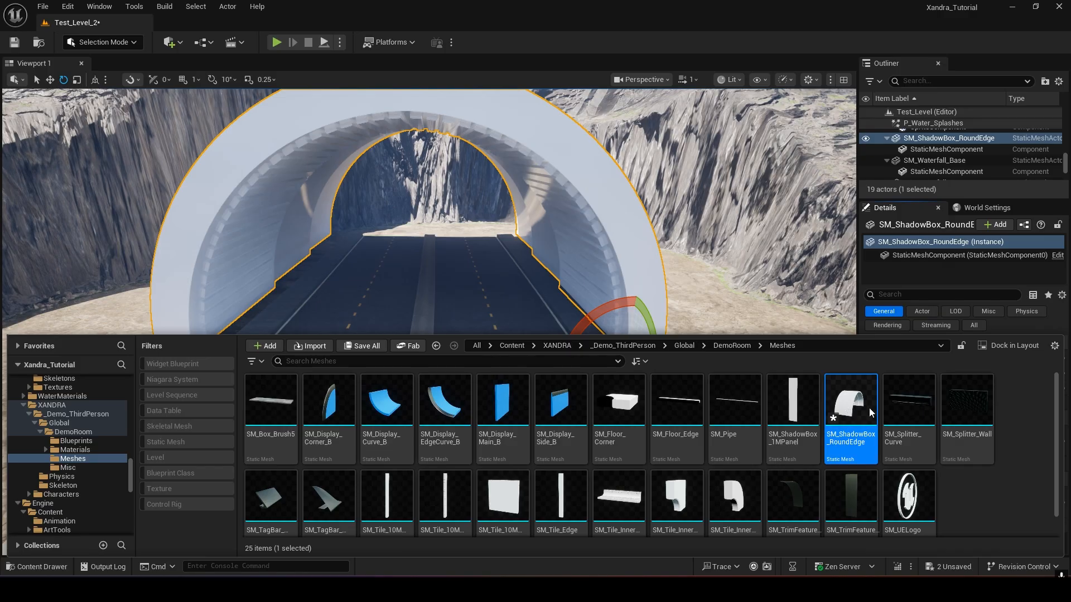
click(35, 570)
Step: Shift the tunnel arch sideways to centre it over the road and lower it slightly into the ground
scroll(350, 362, up, 5)
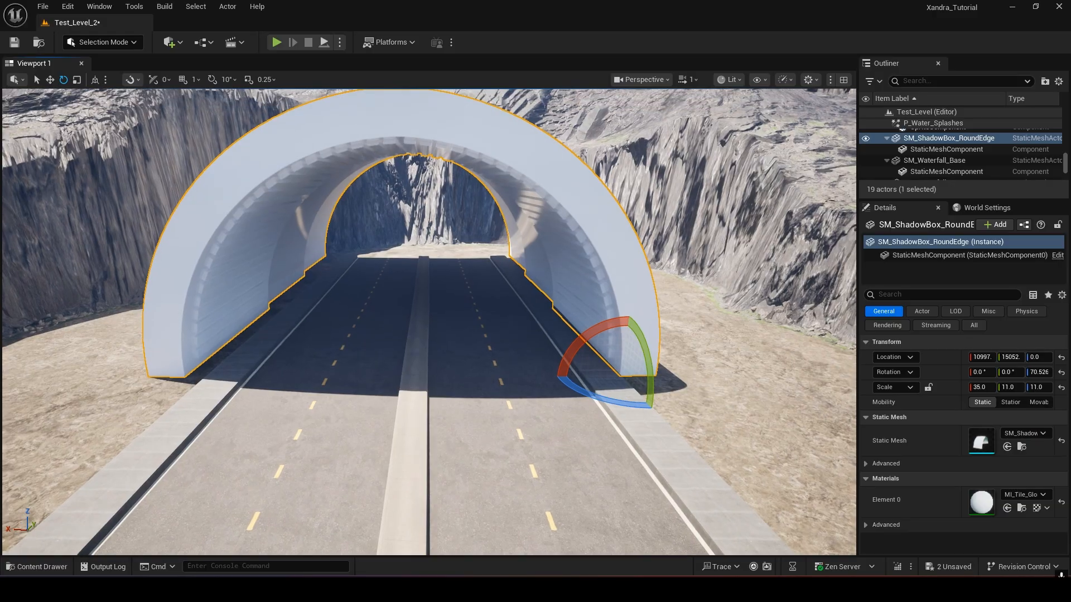
click(49, 83)
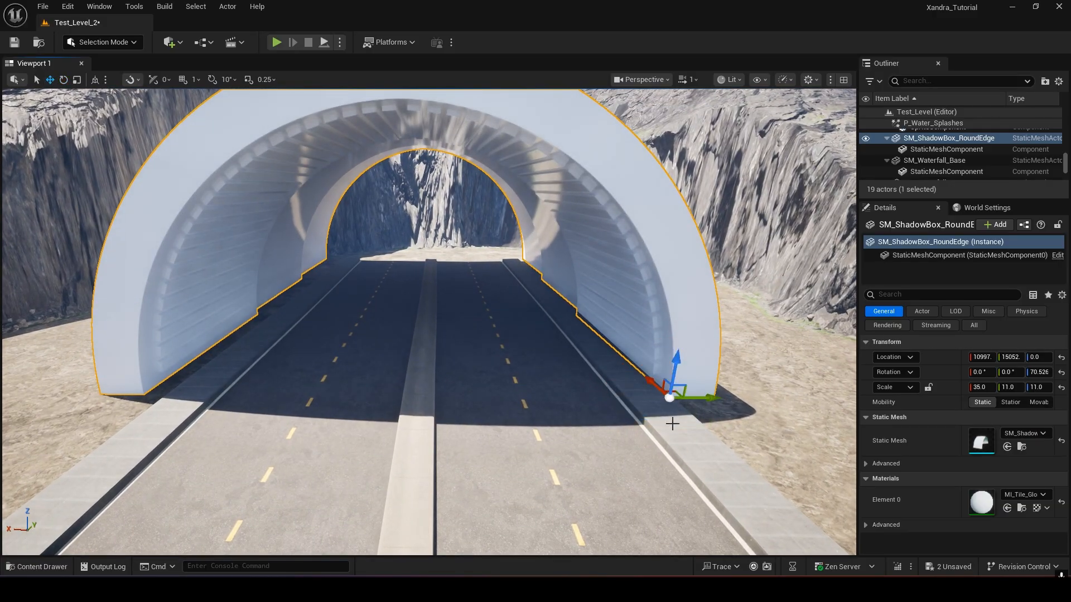
drag(711, 401, 723, 401)
right_drag(720, 402, 665, 323)
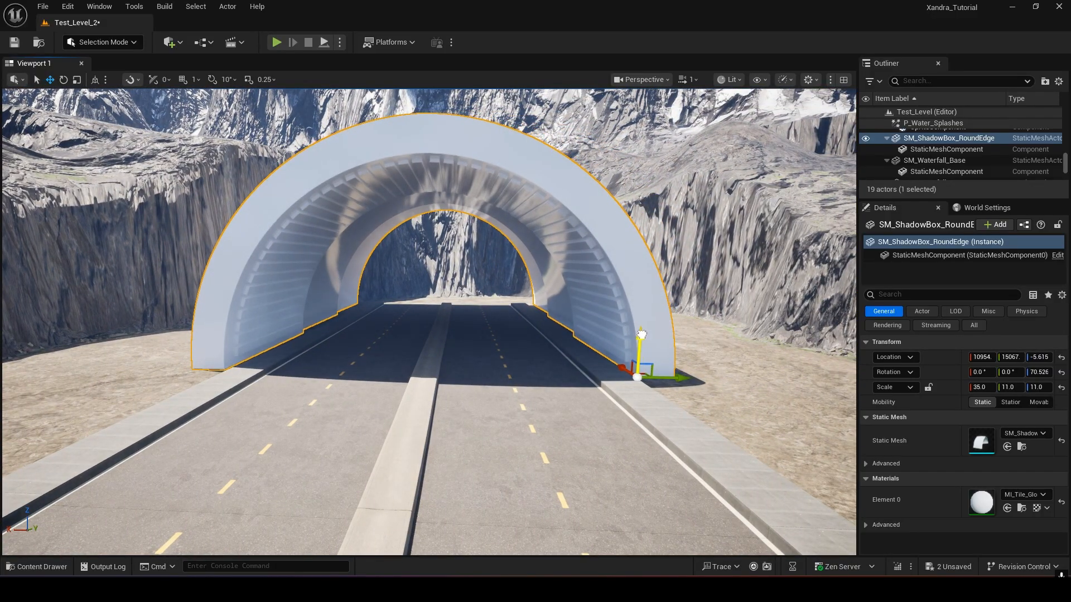
Step: Examine the tunnel arch's fit over the road and against the surrounding cliffs from several sides
right_drag(641, 337, 571, 325)
key(w)
key(w)
key(s)
key(s)
key(d)
key(w)
key(a)
key(s)
key(s)
key(a)
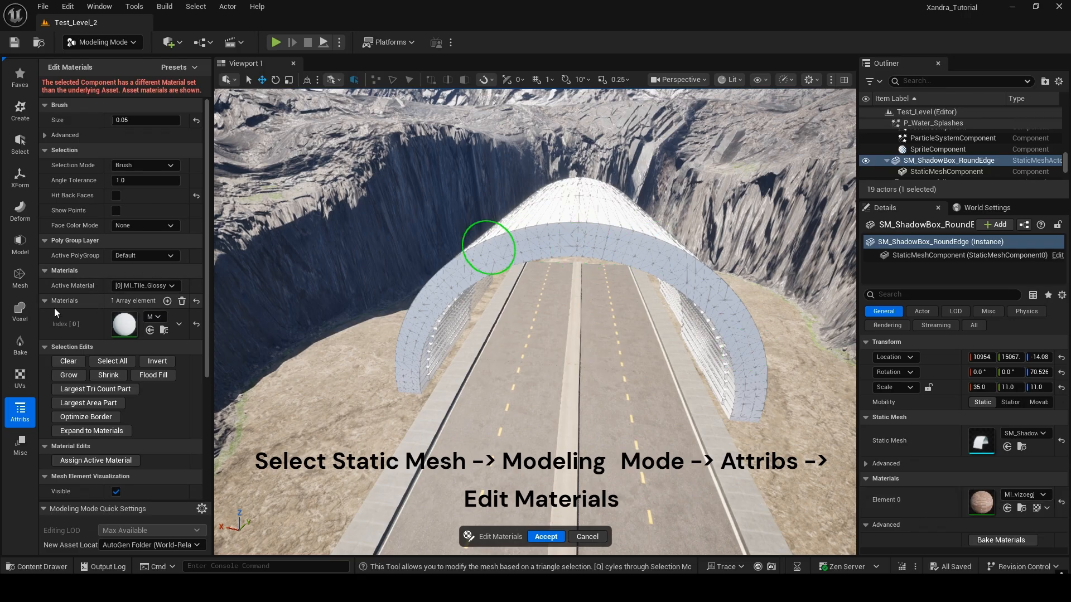
Step: Add two empty material slots to the arch mesh and make slot [1] the active material
click(167, 302)
click(167, 302)
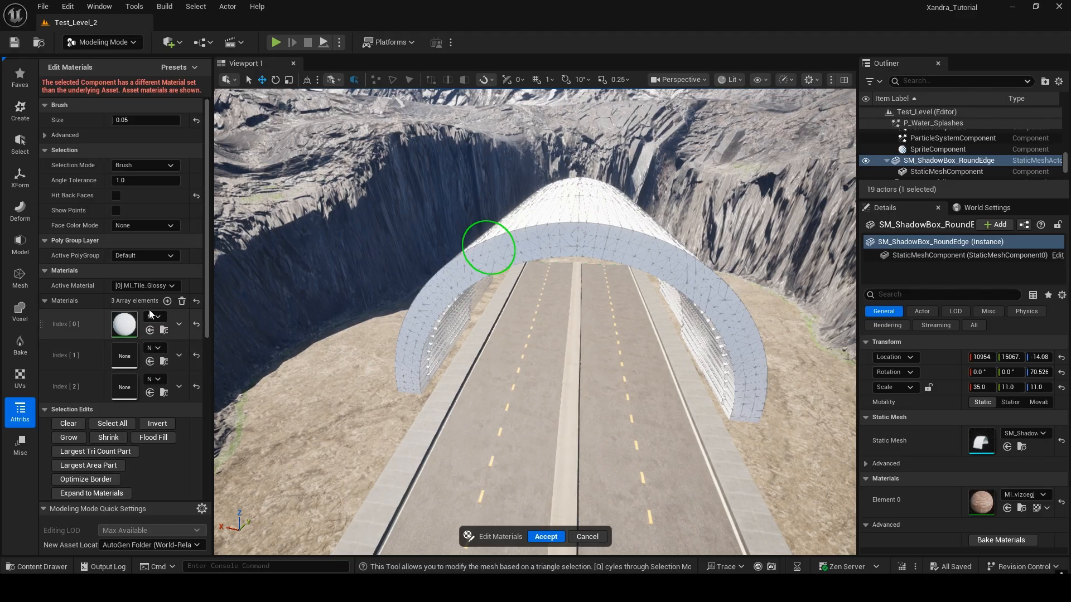
click(153, 290)
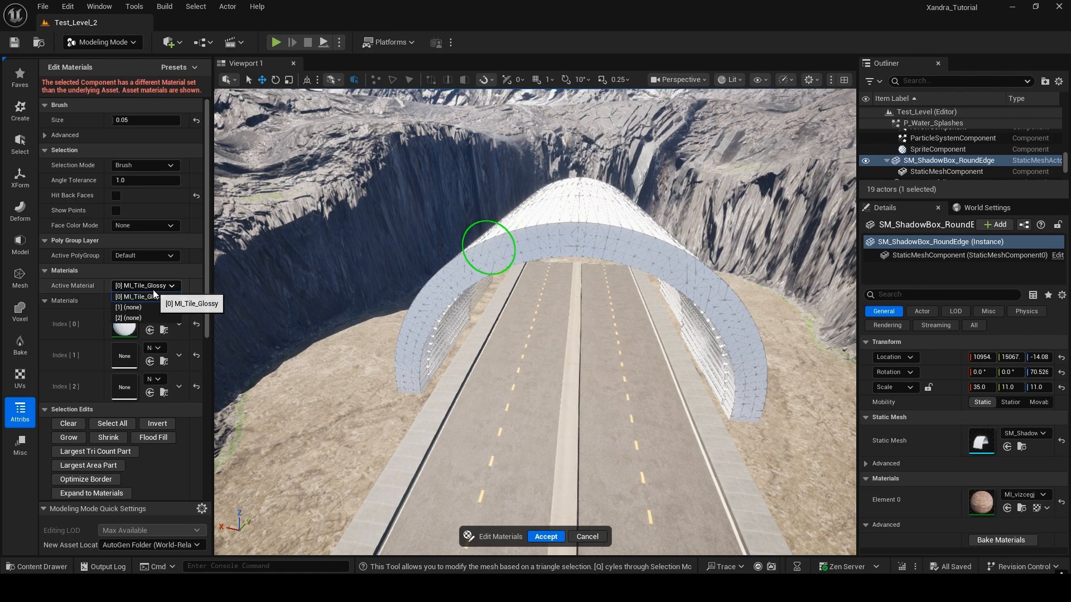
click(141, 310)
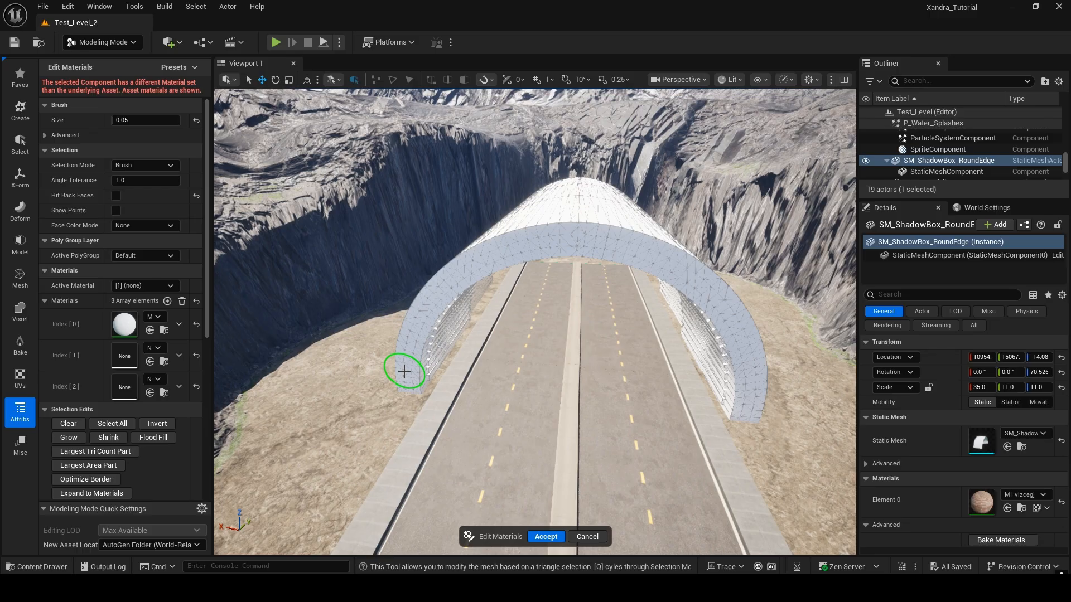
Step: Brush-select the arch's entire front face, assign the active material to it and accept the material edit
scroll(84, 453, down, 5)
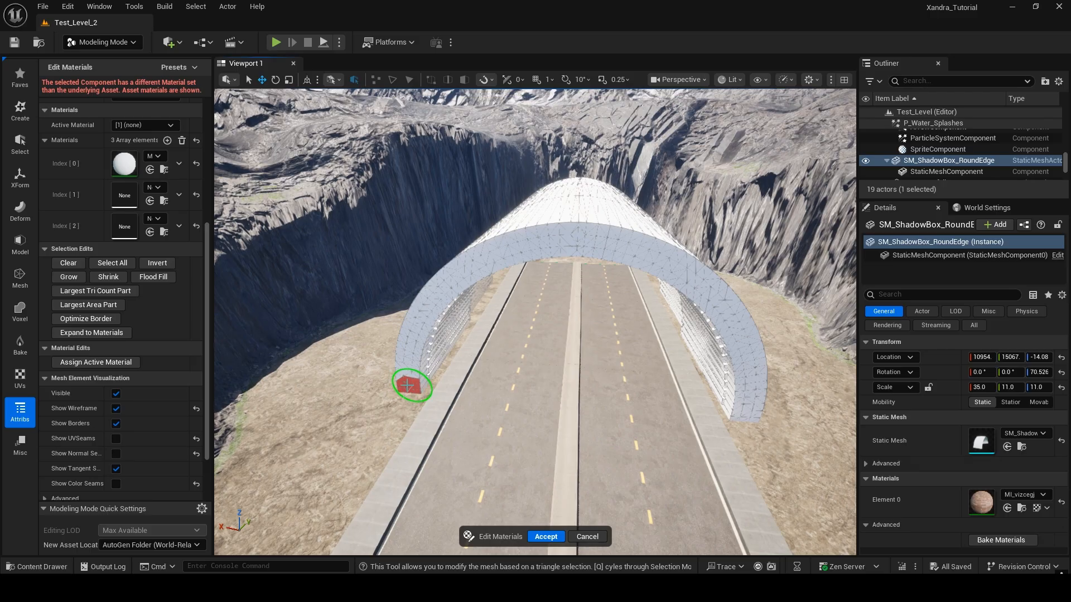
mouse_move(402, 382)
mouse_down()
mouse_move(425, 291)
mouse_move(471, 257)
mouse_move(432, 316)
mouse_move(478, 254)
mouse_move(584, 232)
mouse_move(669, 256)
mouse_move(729, 318)
mouse_move(717, 313)
mouse_move(733, 310)
mouse_move(751, 379)
mouse_move(741, 414)
mouse_up()
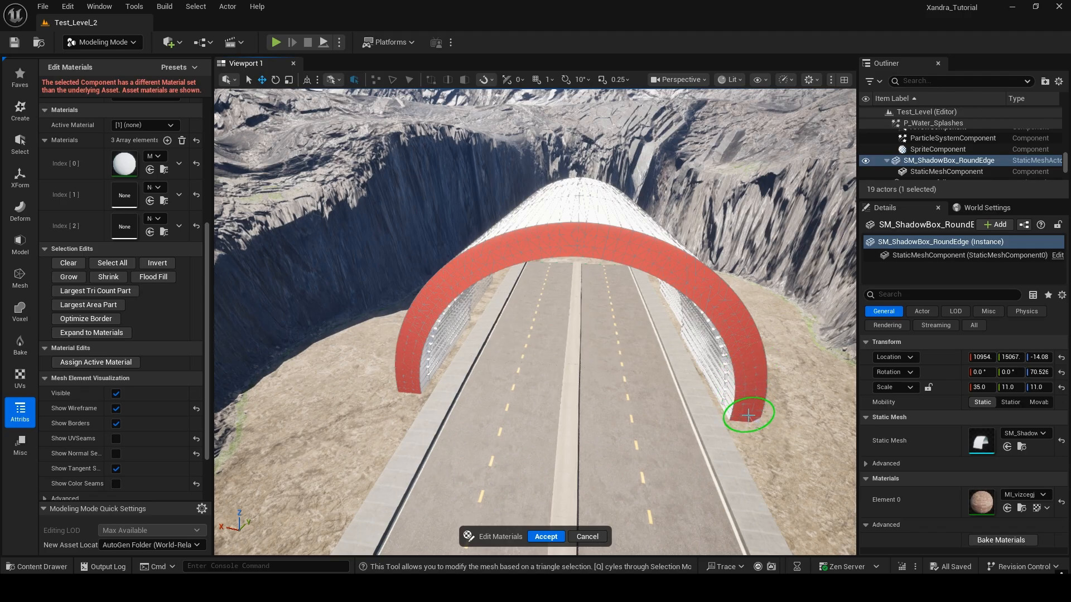
right_drag(557, 377, 602, 351)
key(w)
key(s)
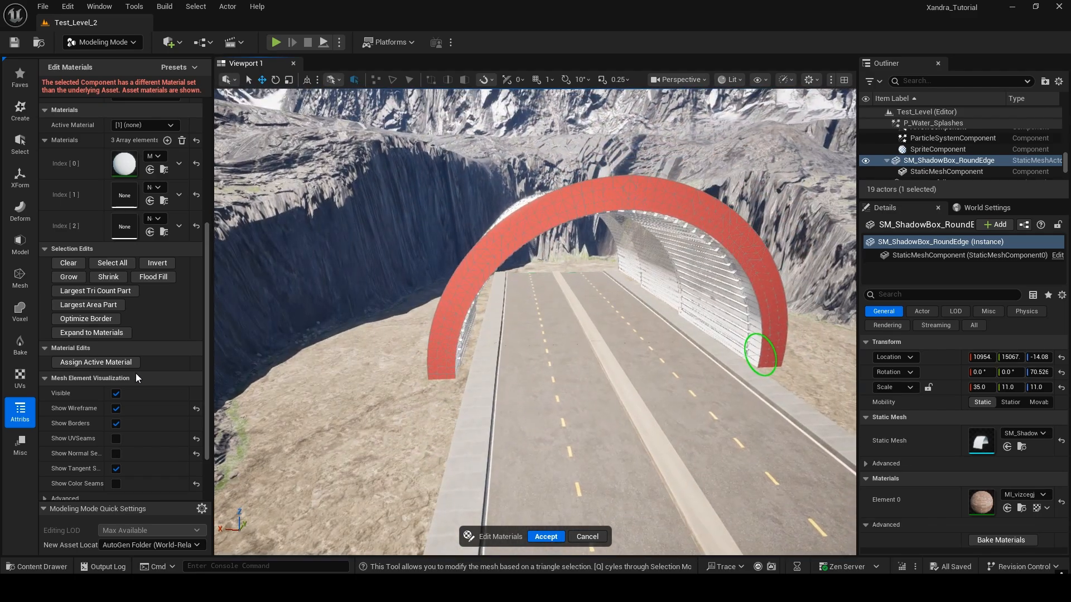
click(123, 363)
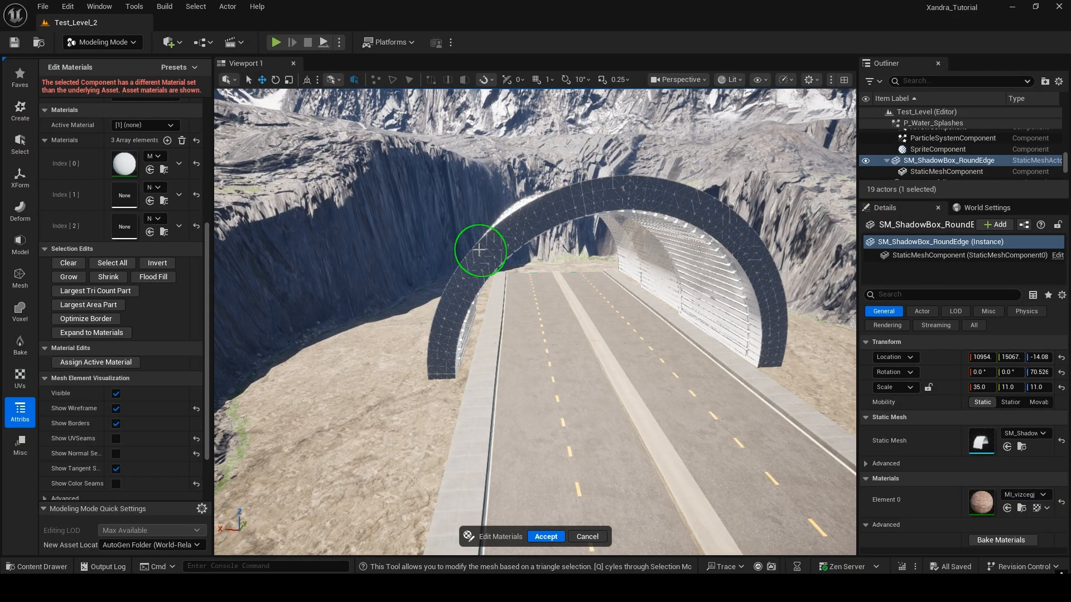
click(546, 536)
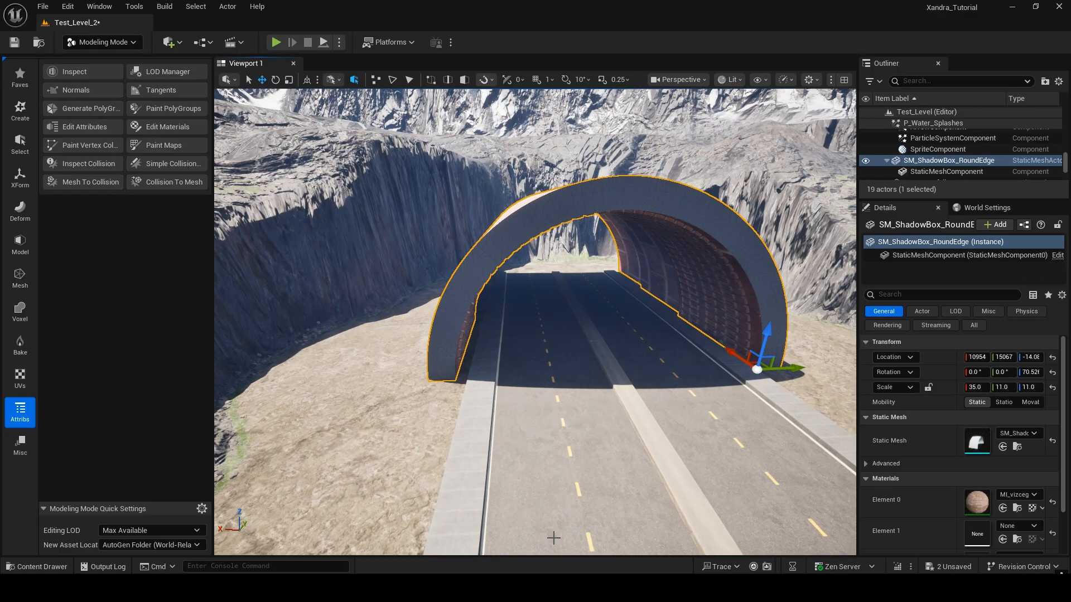
Step: Examine the arch's material elements and view the tunnel's interior lining up close
scroll(916, 513, down, 2)
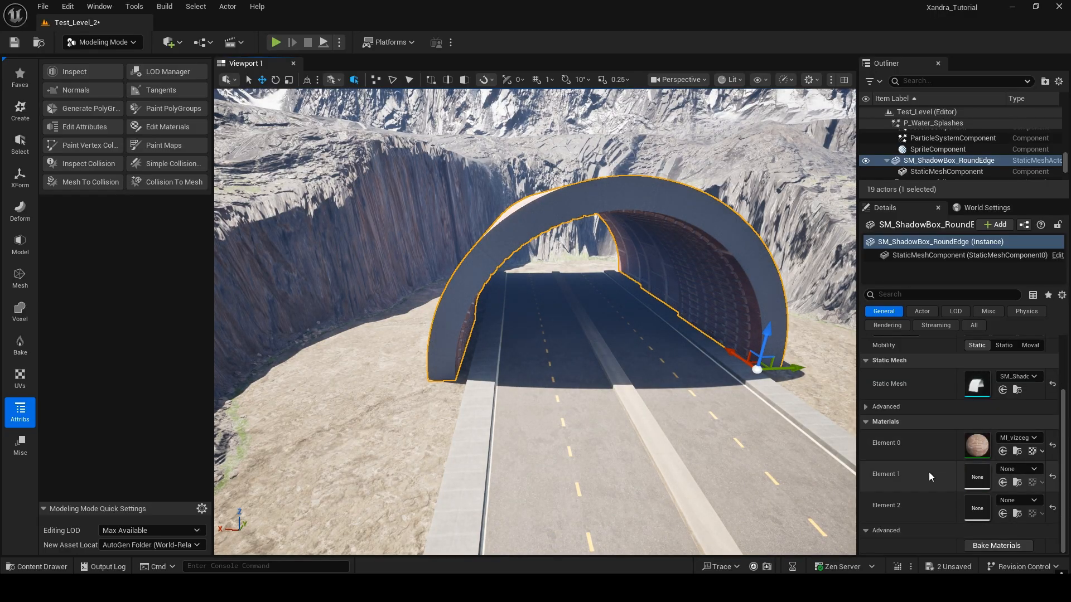
key(w)
right_drag(619, 318, 720, 297)
key(s)
key(a)
key(w)
key(s)
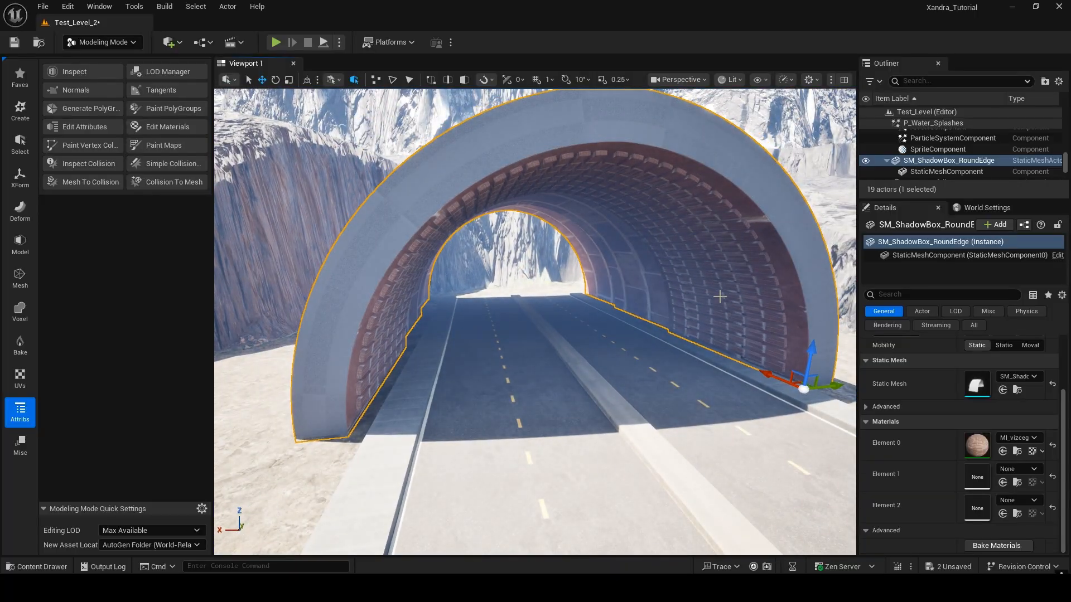
Step: Start Edit Materials again, brush-select the raised strips around the tunnel's inner lining and open the active material choices
click(165, 127)
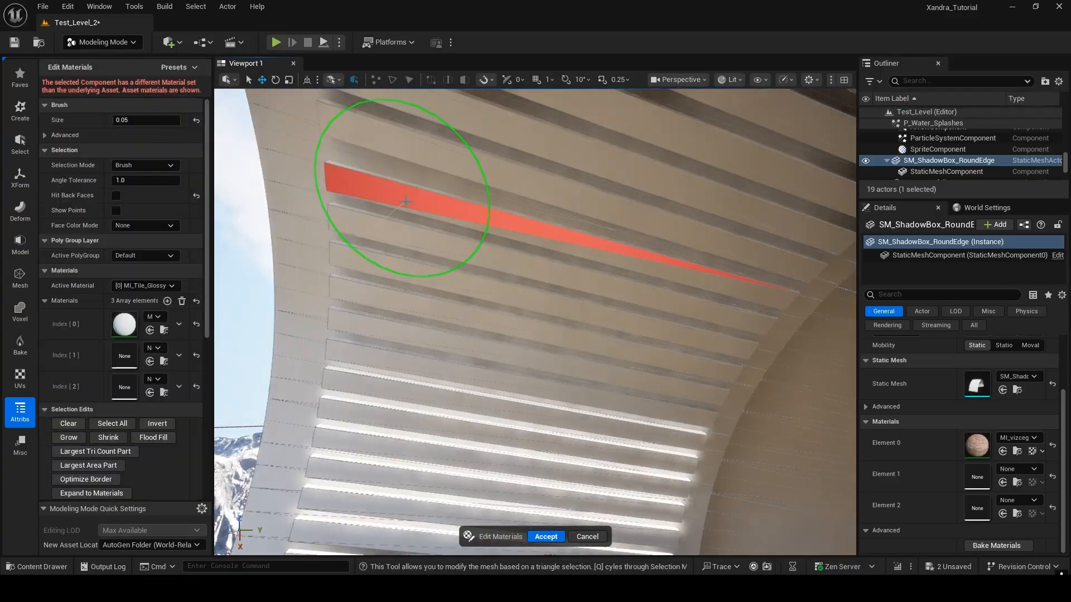
drag(359, 144, 459, 241)
mouse_move(445, 406)
right_down()
mouse_move(467, 323)
mouse_move(442, 299)
mouse_move(584, 360)
right_up()
key(s)
key(w)
mouse_move(585, 360)
mouse_down()
mouse_move(479, 394)
mouse_move(459, 425)
mouse_up()
right_drag(509, 461, 424, 432)
key(s)
mouse_move(605, 402)
mouse_down()
mouse_move(641, 445)
mouse_move(661, 524)
mouse_up()
mouse_move(661, 524)
right_down()
mouse_move(563, 474)
mouse_move(514, 385)
right_up()
drag(514, 385, 593, 160)
right_drag(593, 159, 567, 198)
mouse_move(567, 198)
mouse_down()
mouse_move(614, 158)
mouse_move(650, 147)
mouse_up()
key(w)
mouse_move(650, 147)
right_down()
mouse_move(585, 174)
mouse_move(670, 179)
mouse_move(442, 299)
mouse_move(501, 184)
right_up()
click(585, 175)
key(s)
mouse_move(502, 184)
mouse_down()
mouse_move(471, 240)
mouse_move(420, 404)
mouse_up()
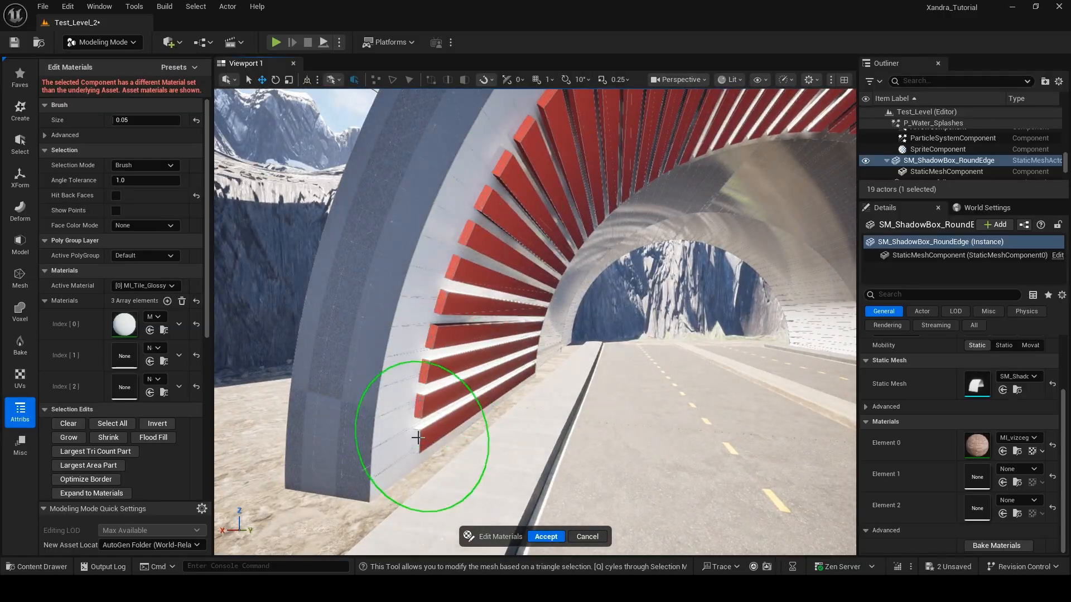
right_drag(419, 405, 431, 225)
key(s)
mouse_move(625, 188)
right_down()
mouse_move(634, 179)
mouse_move(646, 267)
right_up()
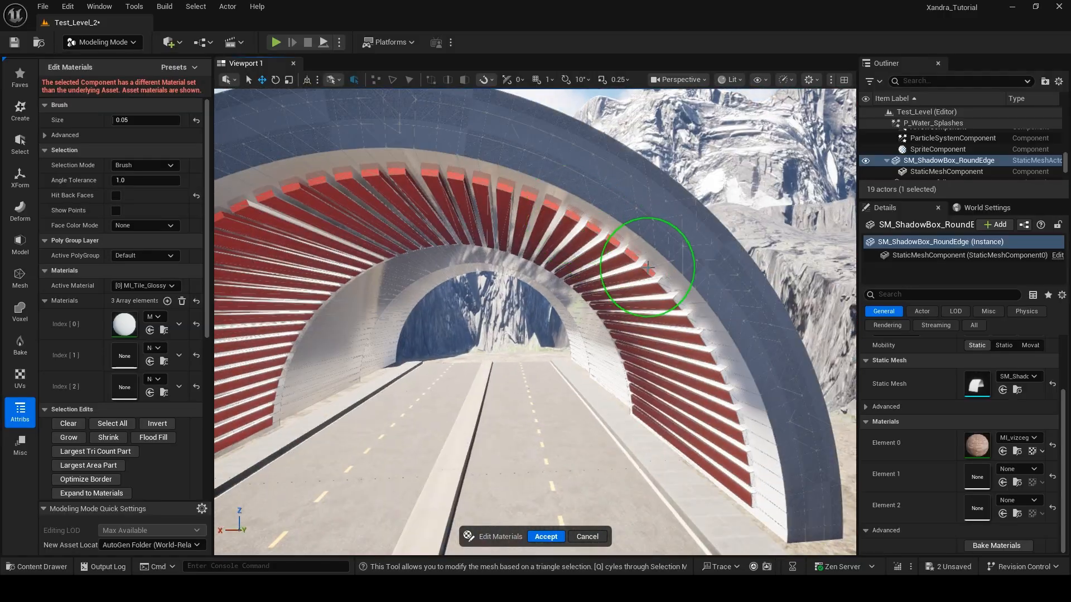
click(144, 286)
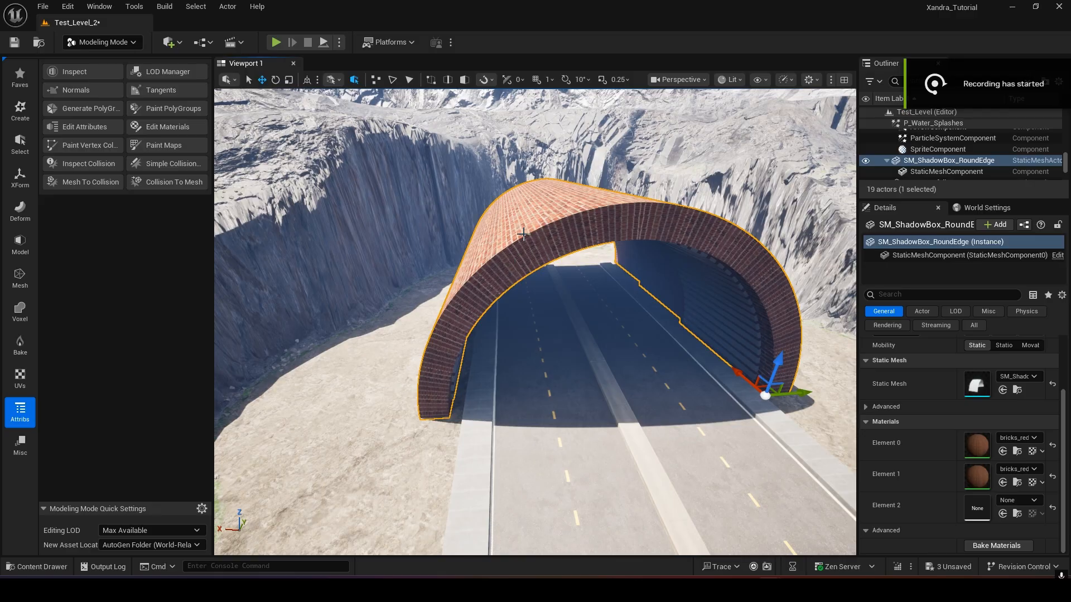
Step: Open the bricks_red1 material used on the arch's Element 0 and examine its texture tiling and rotation nodes
key(w)
right_drag(523, 234, 550, 256)
key(s)
key(a)
key(d)
right_drag(535, 322, 513, 334)
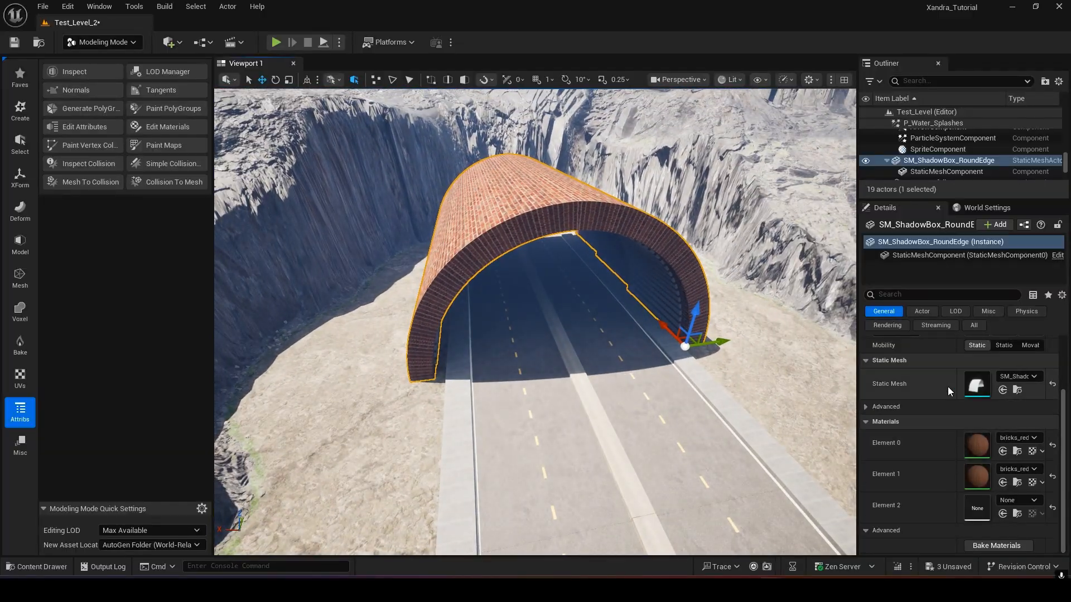
click(1016, 451)
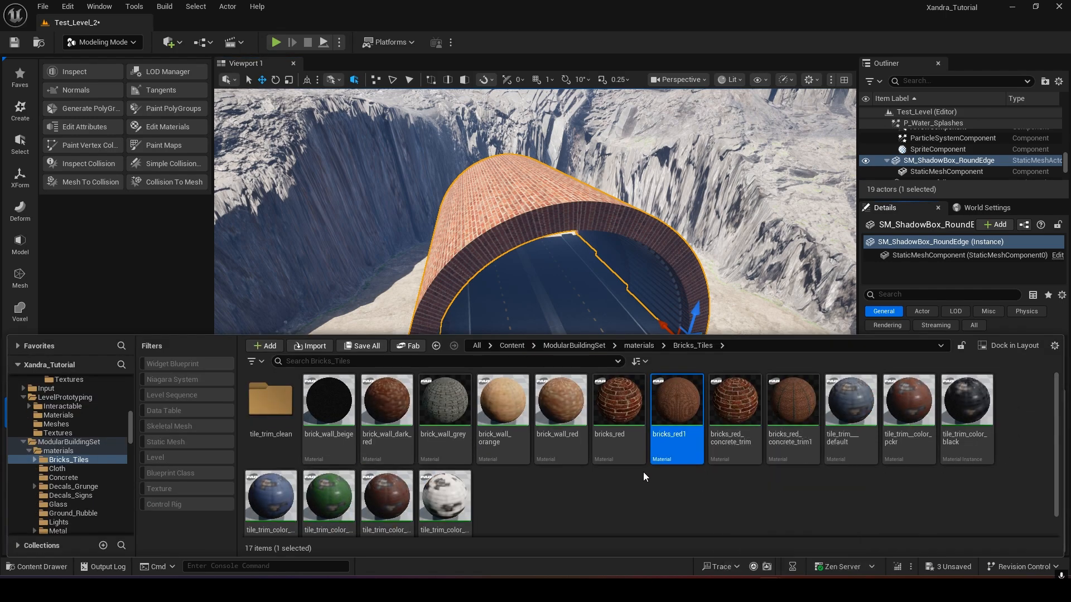
mouse_move(620, 398)
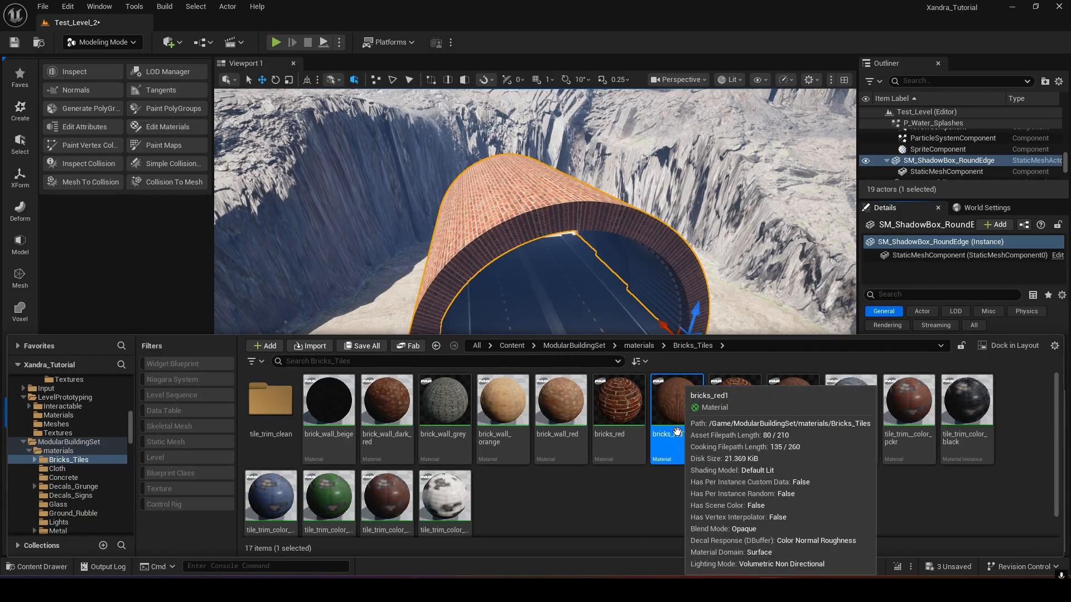
double_click(673, 453)
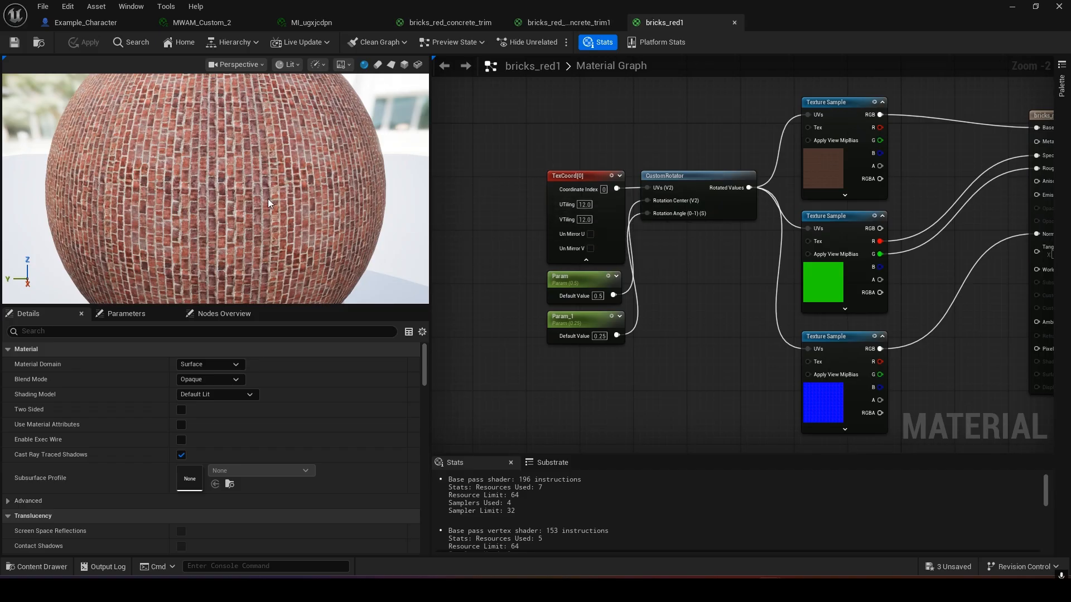
click(36, 567)
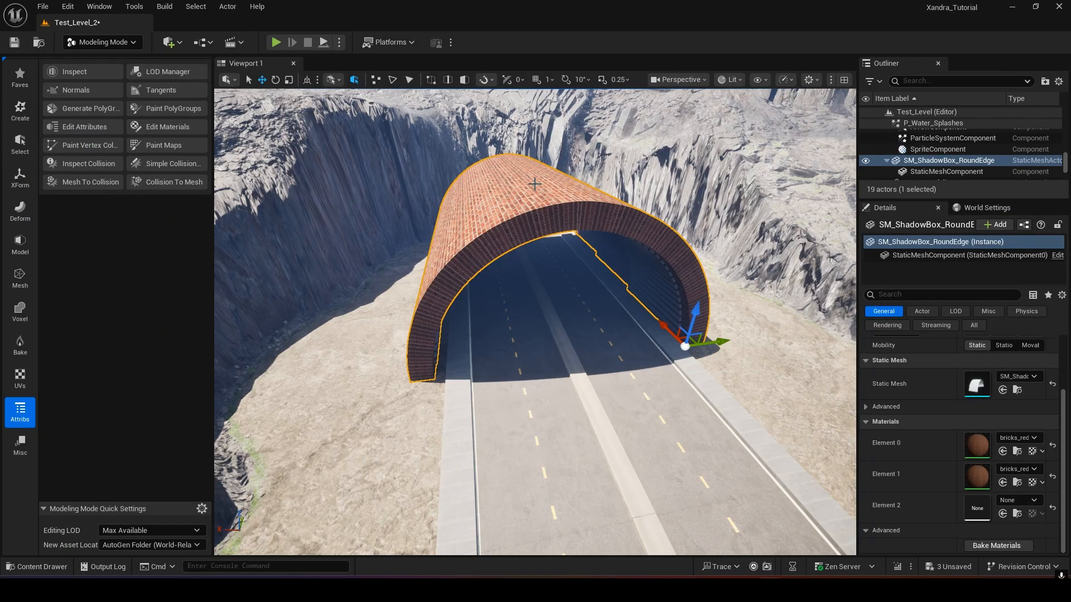
Step: Duplicate the bricks_red1 material as bricks_red2 and assign the copy to the arch's Element 1
right_drag(535, 184, 589, 312)
right_drag(626, 260, 463, 232)
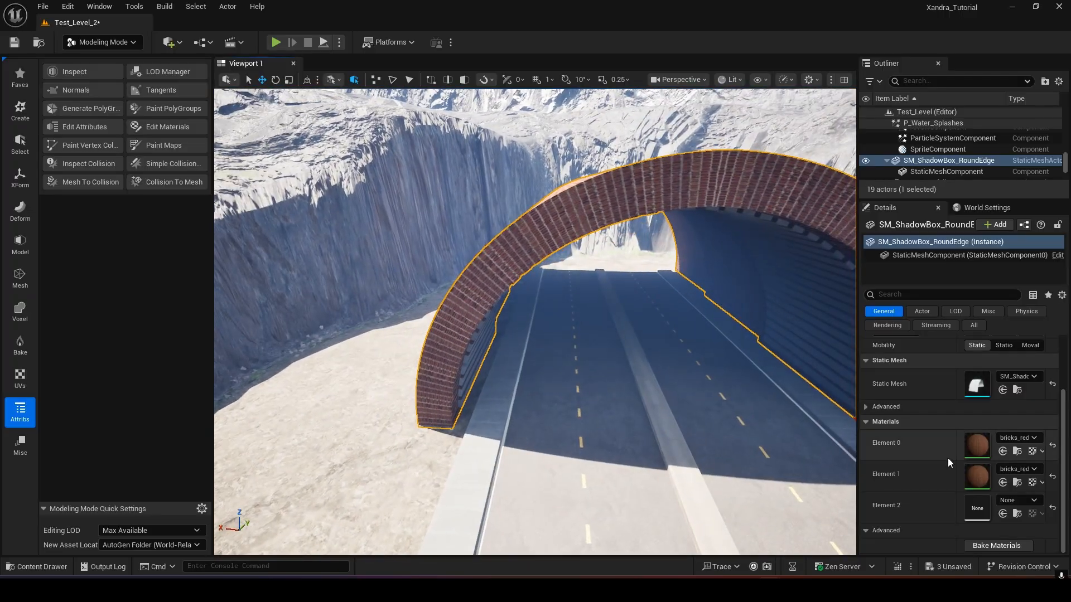
click(1016, 483)
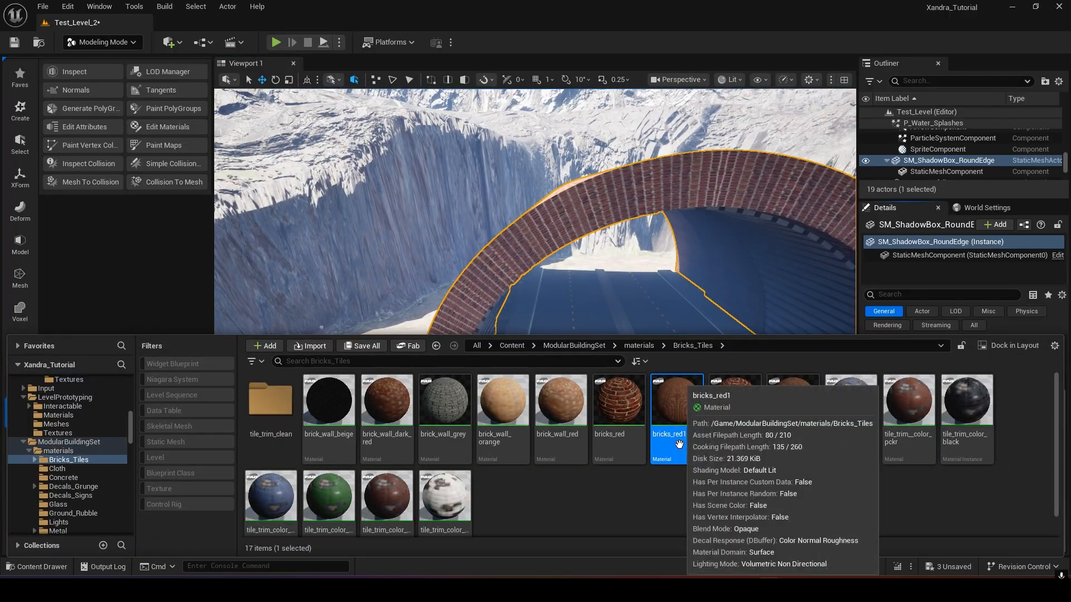
right_click(679, 444)
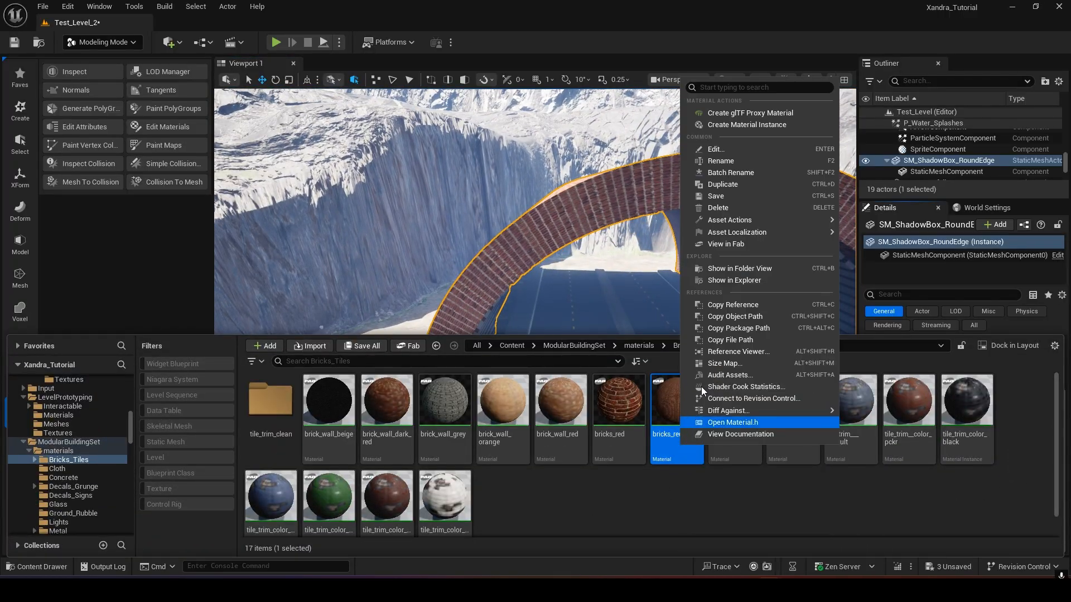
click(746, 187)
key(Return)
drag(730, 450, 978, 491)
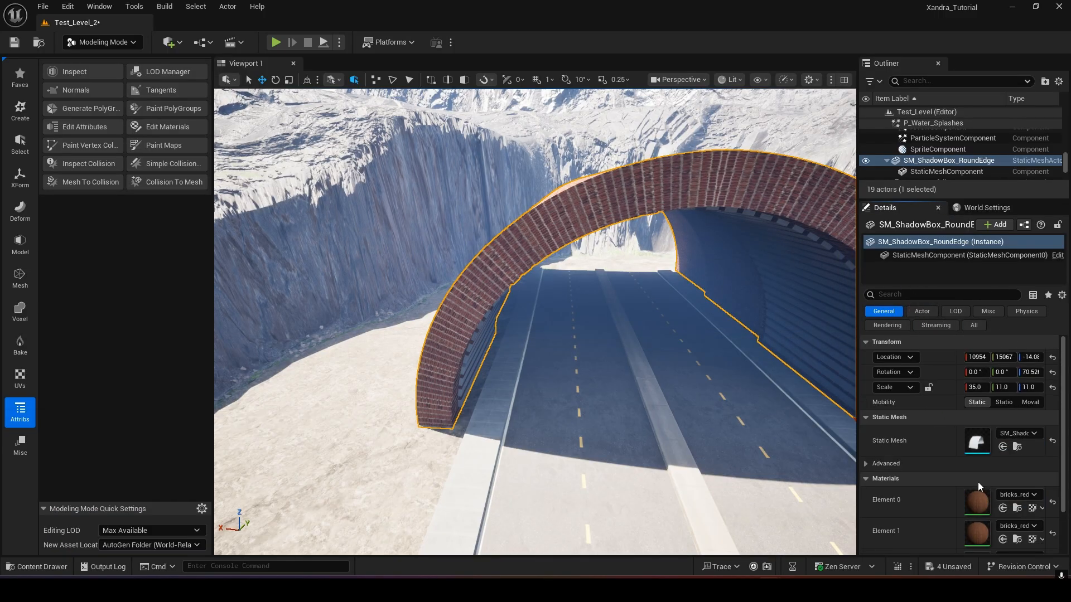
Step: Open bricks_red2, set the default values of the rotator inputs Param and Param_1 to 0, and apply the change
right_drag(570, 216, 614, 312)
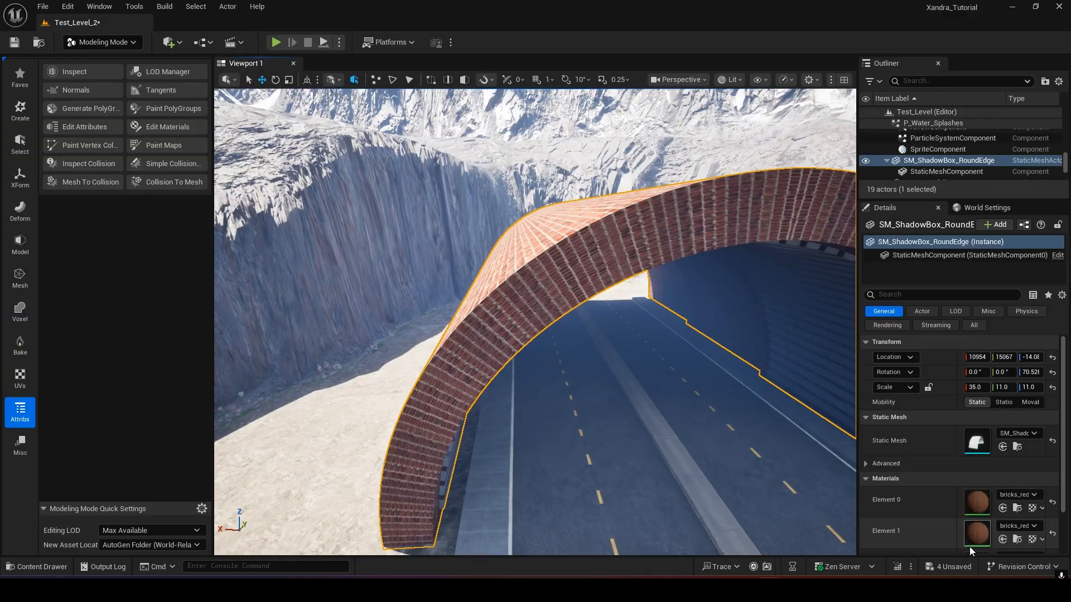
click(1014, 541)
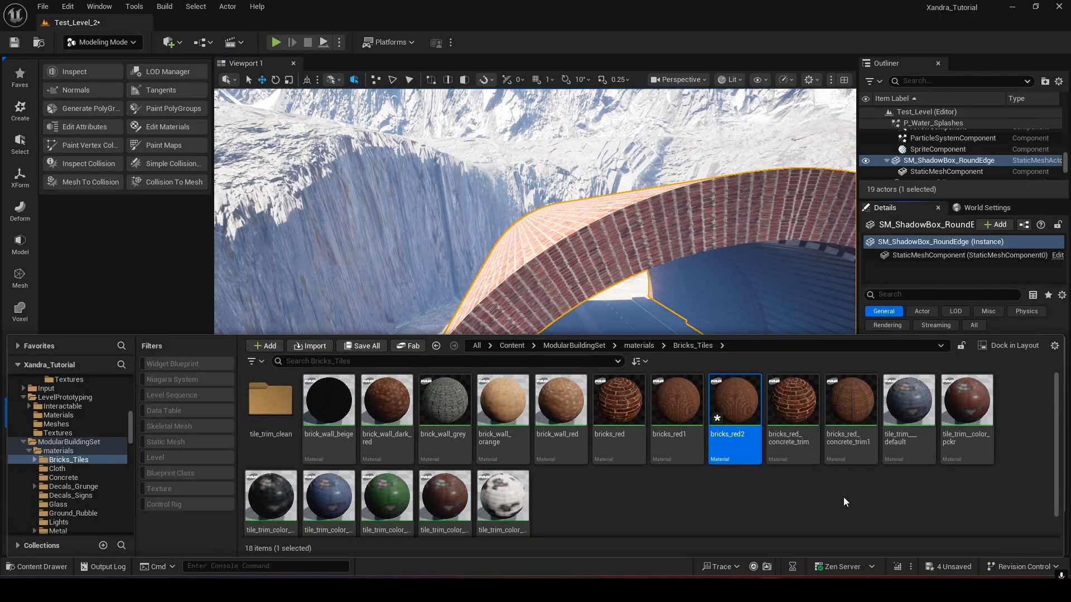
double_click(730, 426)
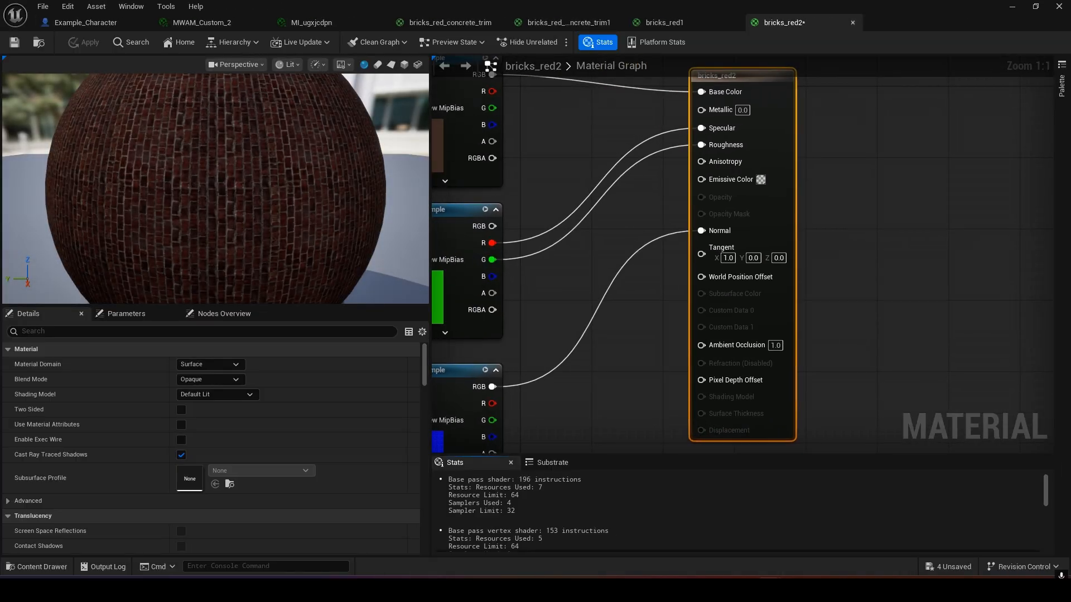
right_drag(502, 303, 986, 304)
click(601, 313)
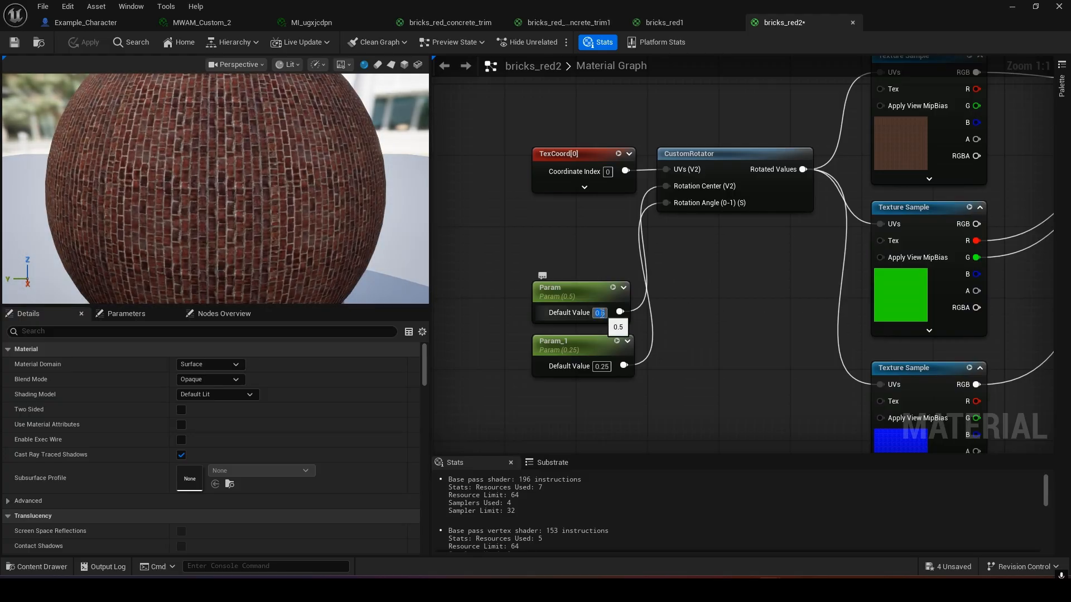
text(0)
click(602, 366)
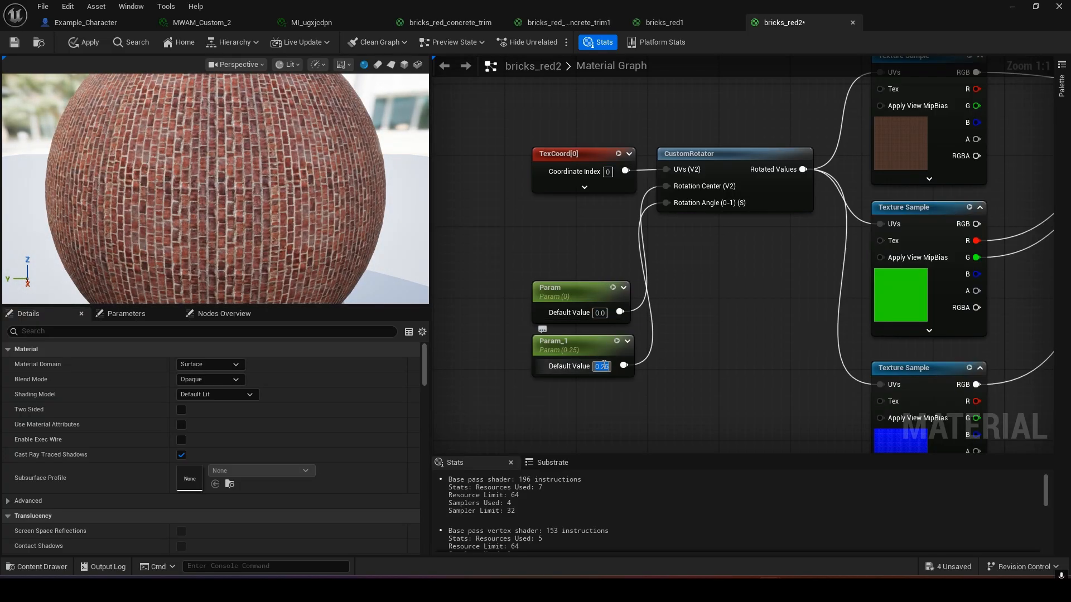
text(0)
key(Return)
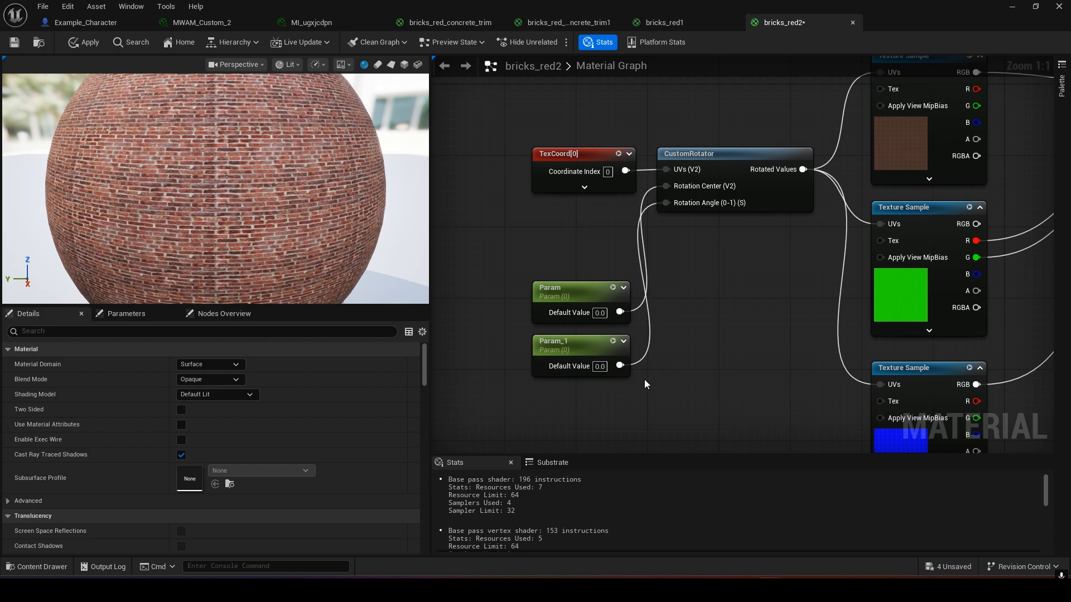
click(84, 42)
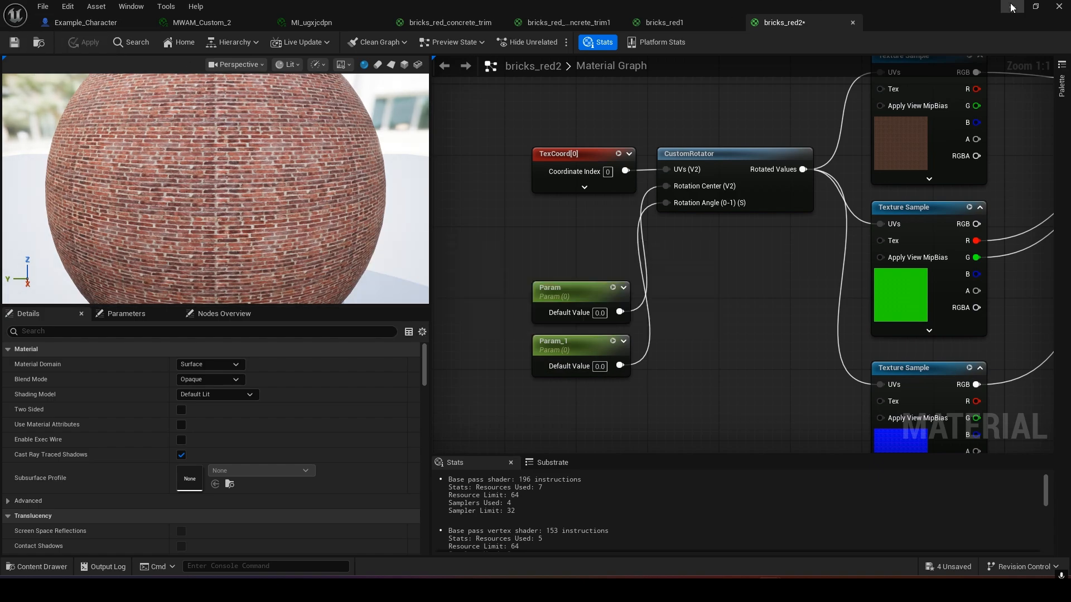
click(1011, 7)
Step: Reopen the bricks_red2 material, set its TexCoord UTiling and VTiling to 3, apply the change and check it on the tunnel arch
right_drag(535, 322, 513, 234)
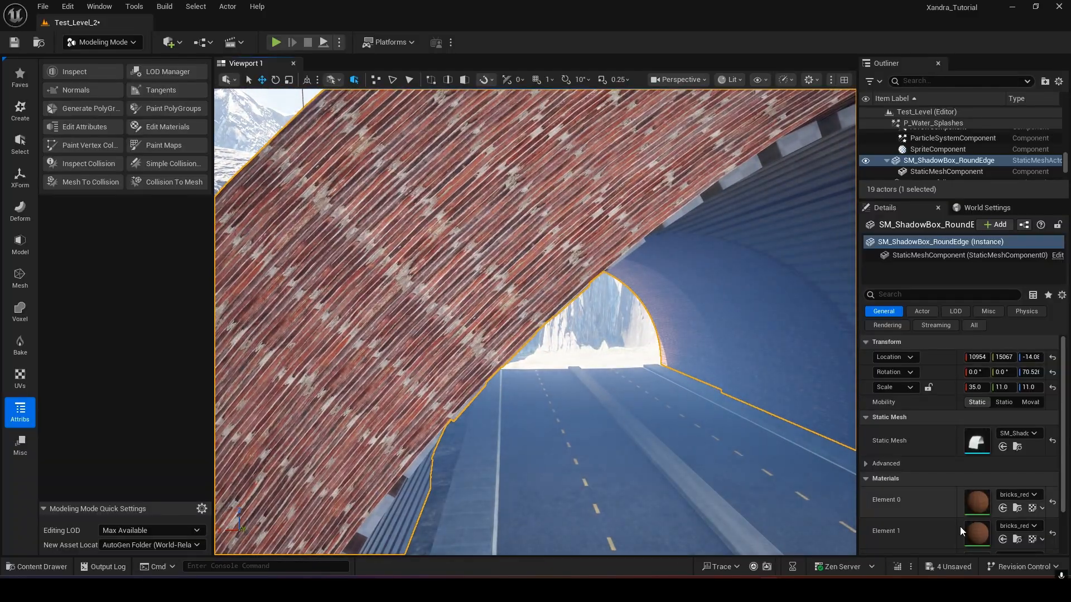
key(ctrl+space)
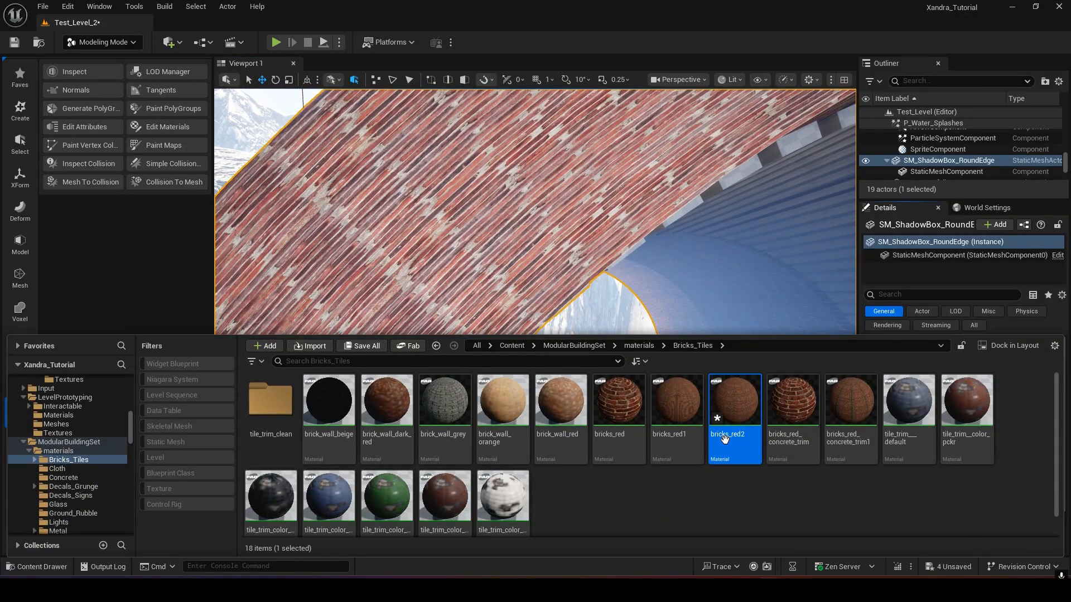
double_click(735, 401)
click(585, 187)
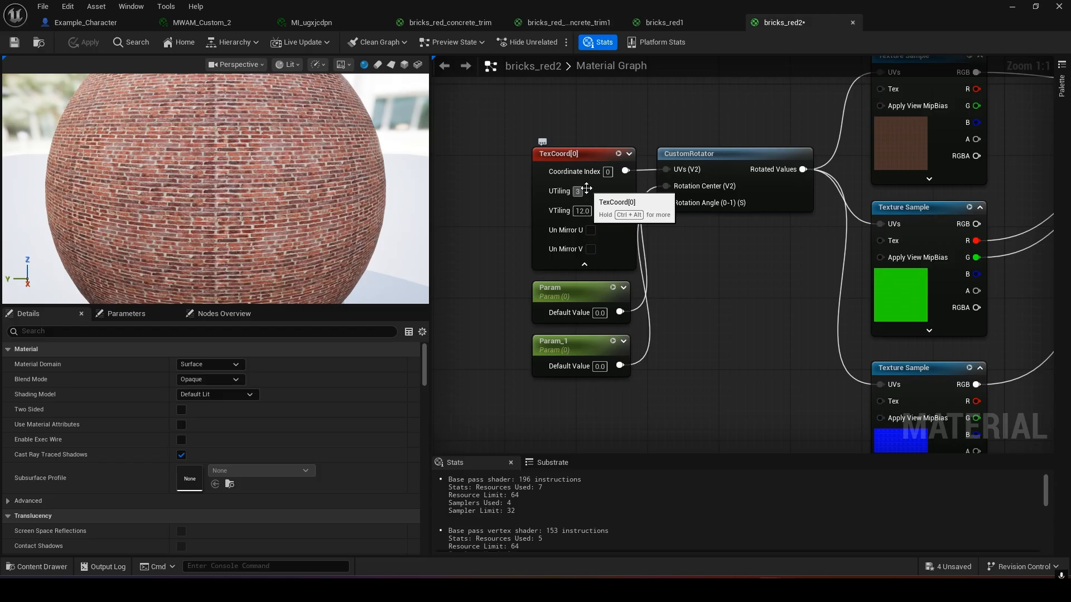
click(584, 211)
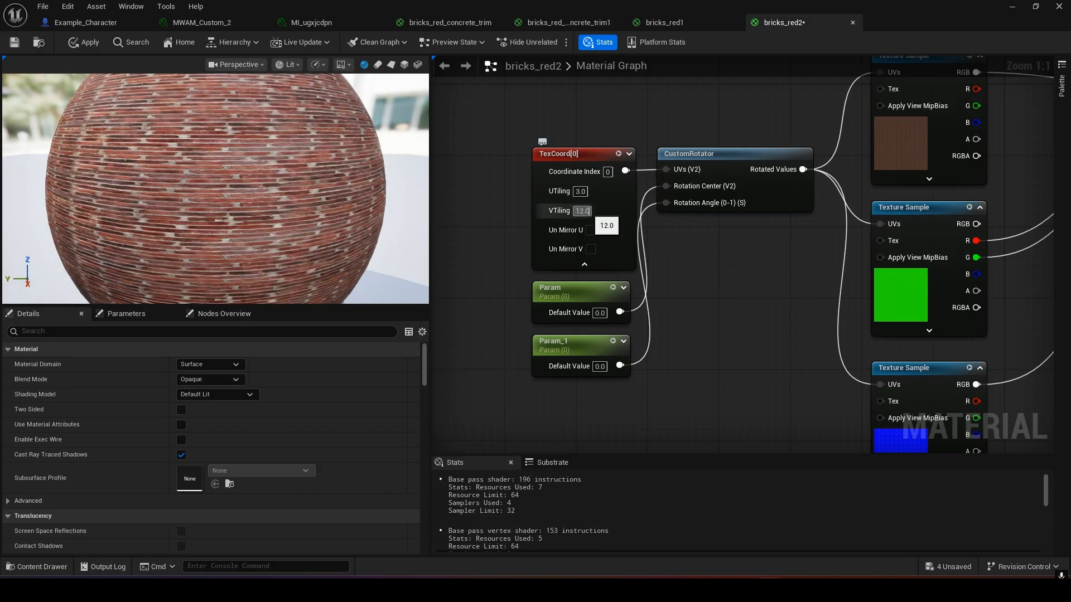
text(1)
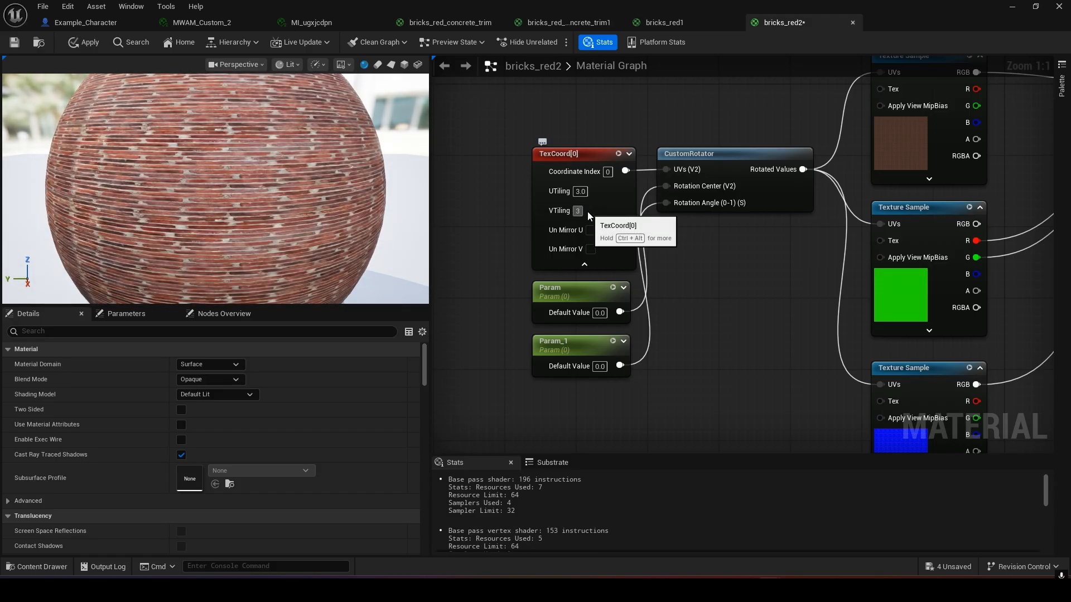
text(3)
key(Return)
click(92, 43)
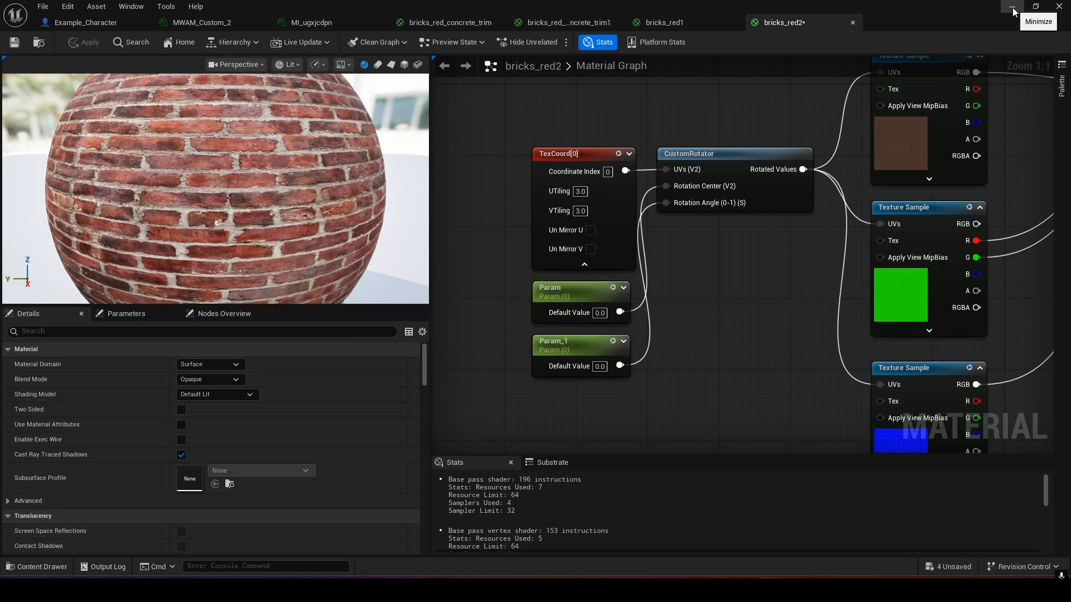
click(1013, 9)
right_drag(535, 322, 620, 283)
key(w)
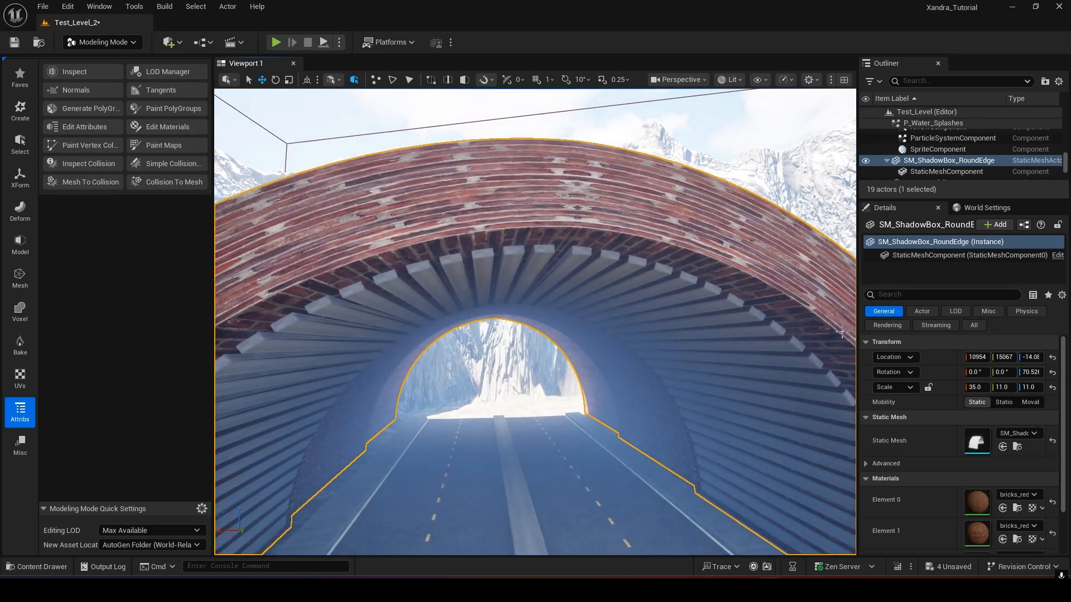
Step: Raise the TexCoord UTiling in bricks_red2 to 5 and finally 8, apply the change and check the arch's front face
mouse_move(770, 589)
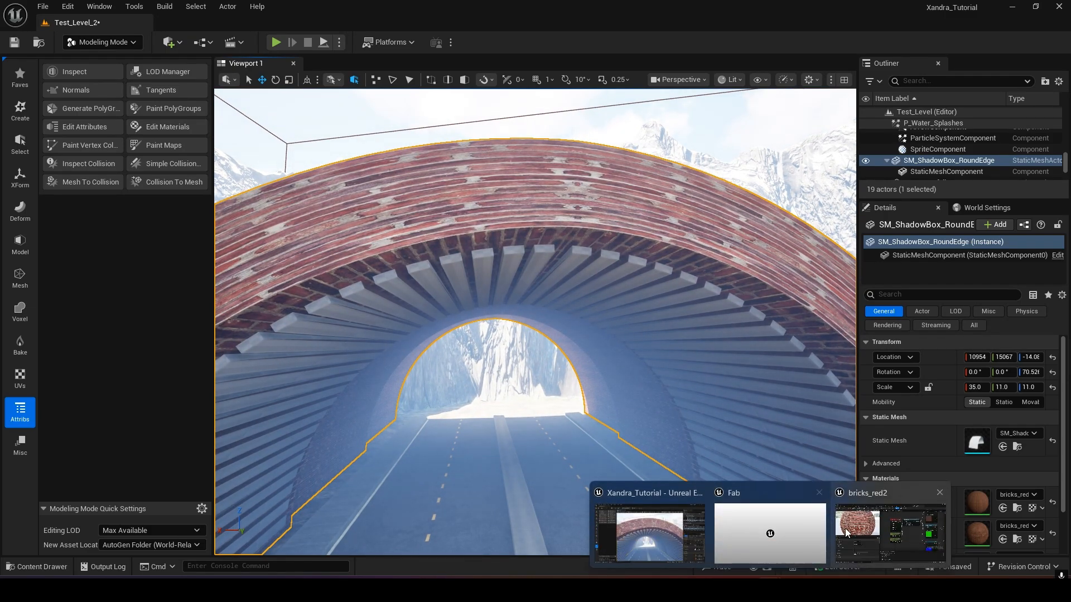
click(840, 533)
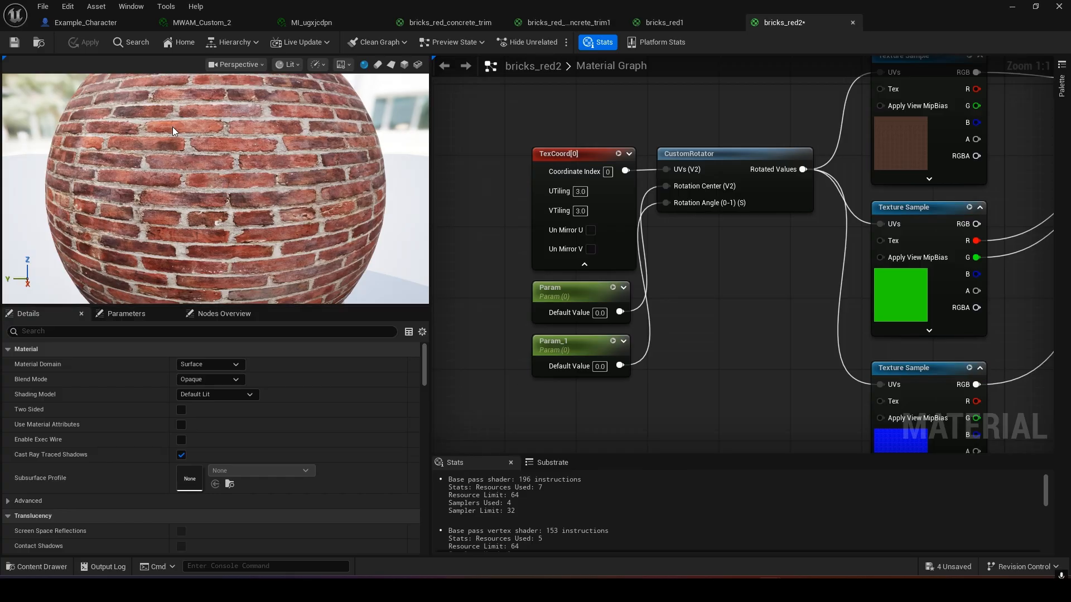
click(585, 190)
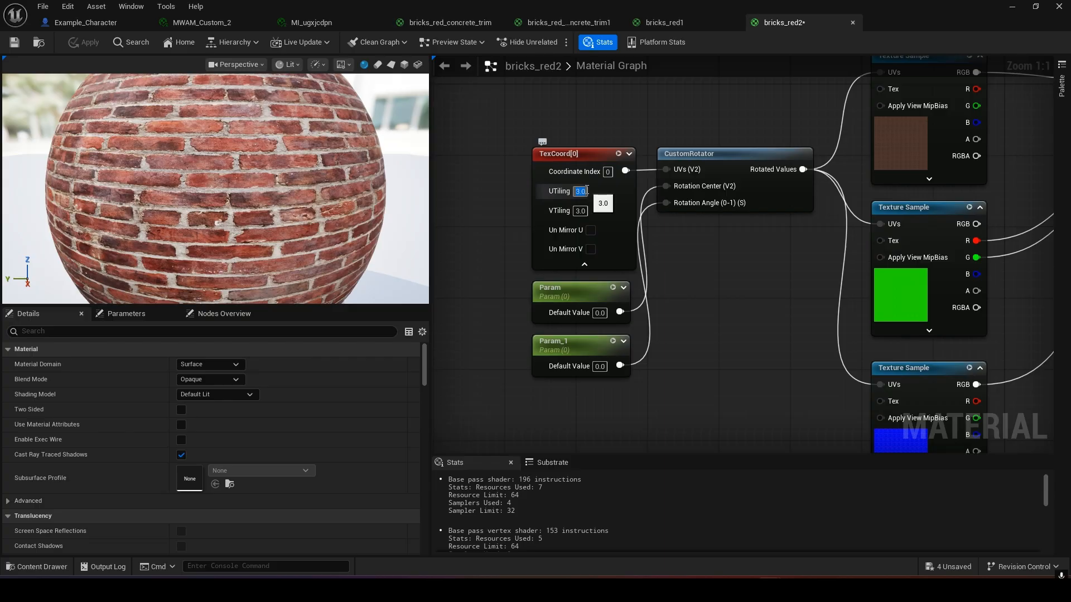
key(Return)
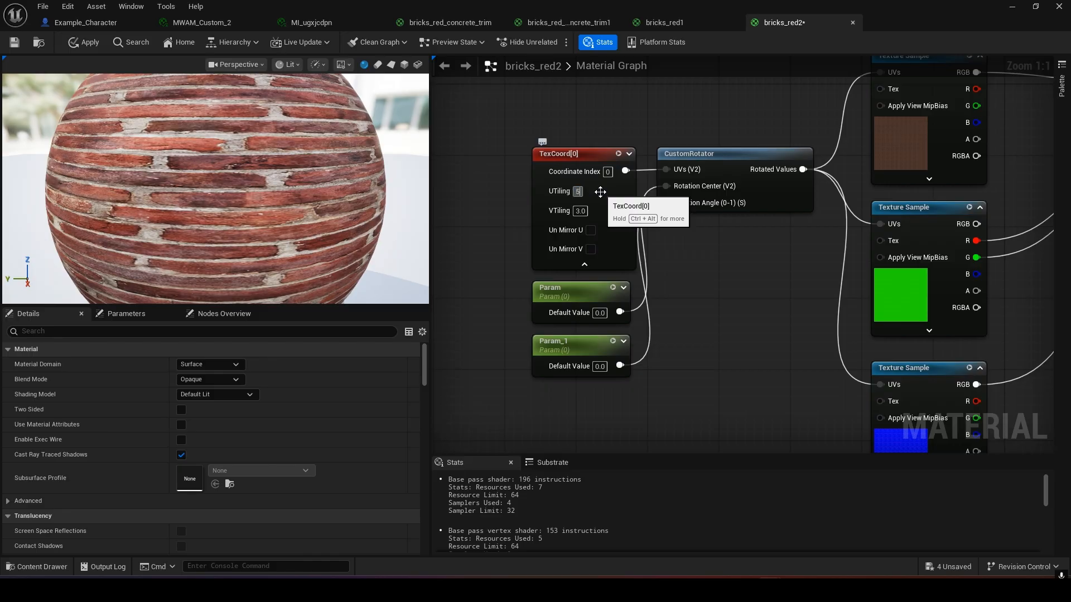
text(5)
key(Return)
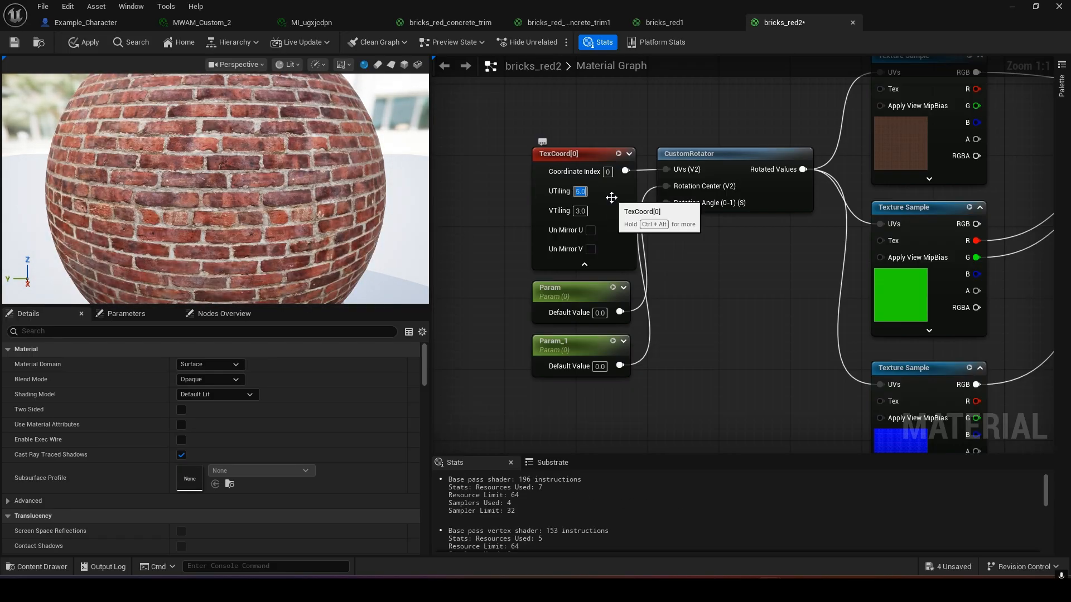
text(8)
key(Return)
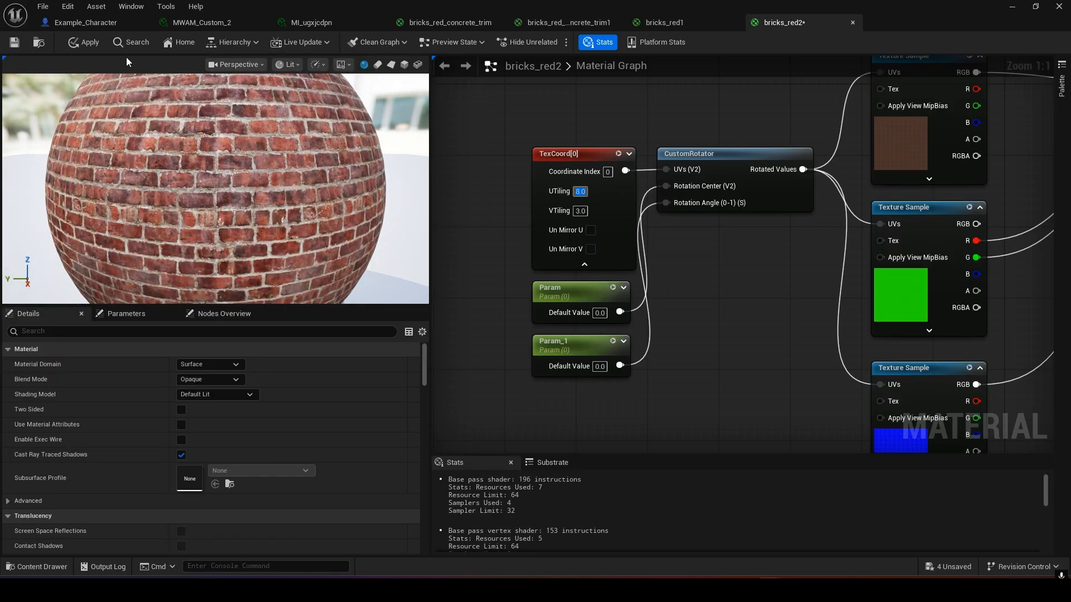
click(85, 42)
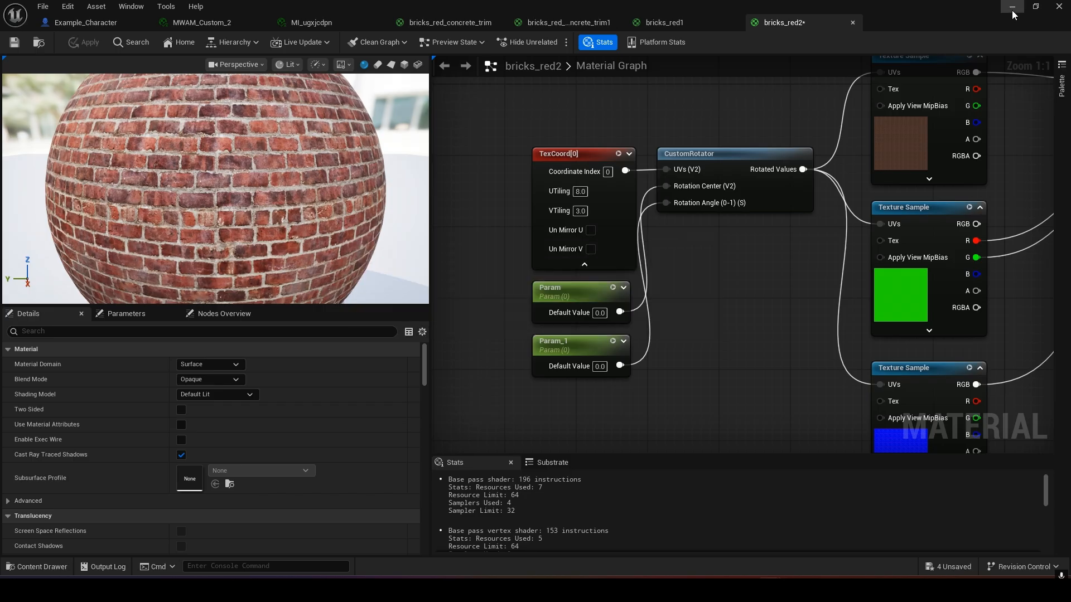
click(1013, 7)
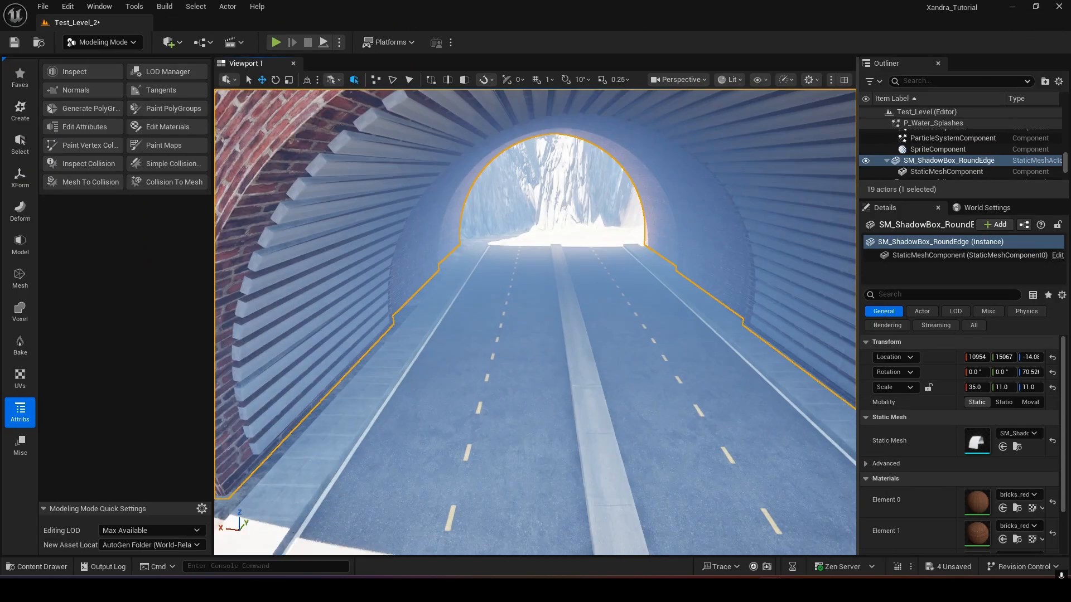
right_drag(536, 322, 536, 283)
key(s)
Step: Set the TexCoord VTiling in bricks_red2 to 1, apply the change and return to the level
mouse_move(770, 590)
click(864, 554)
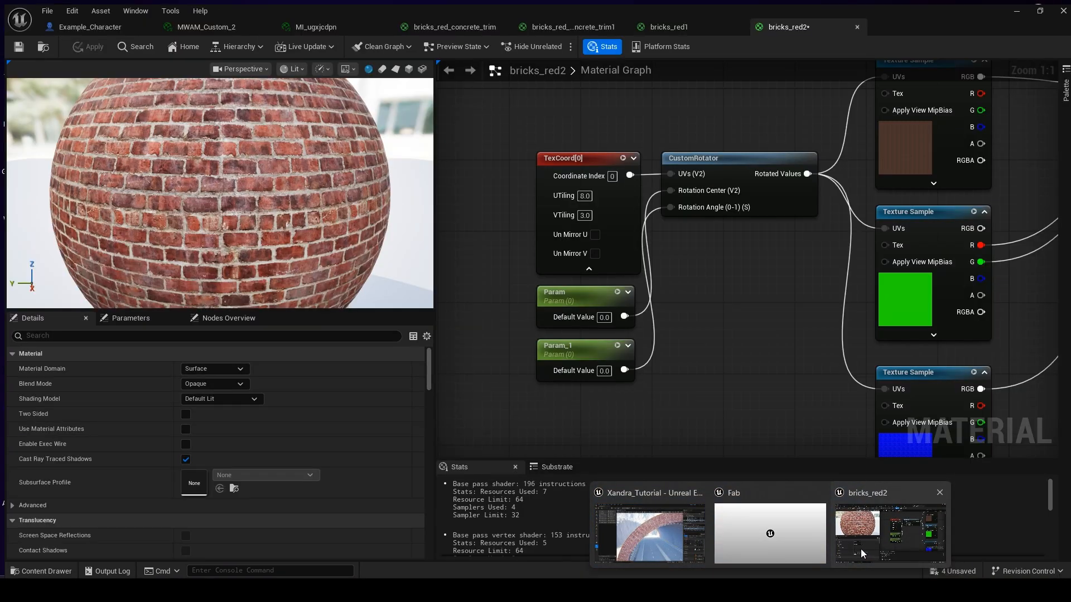
click(586, 212)
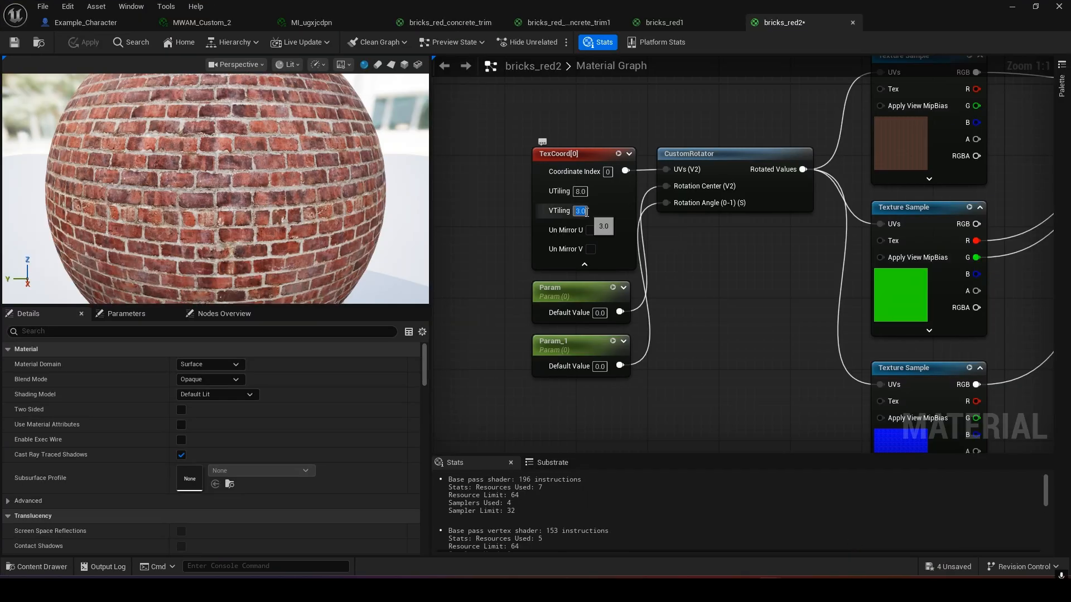
text(1)
key(Return)
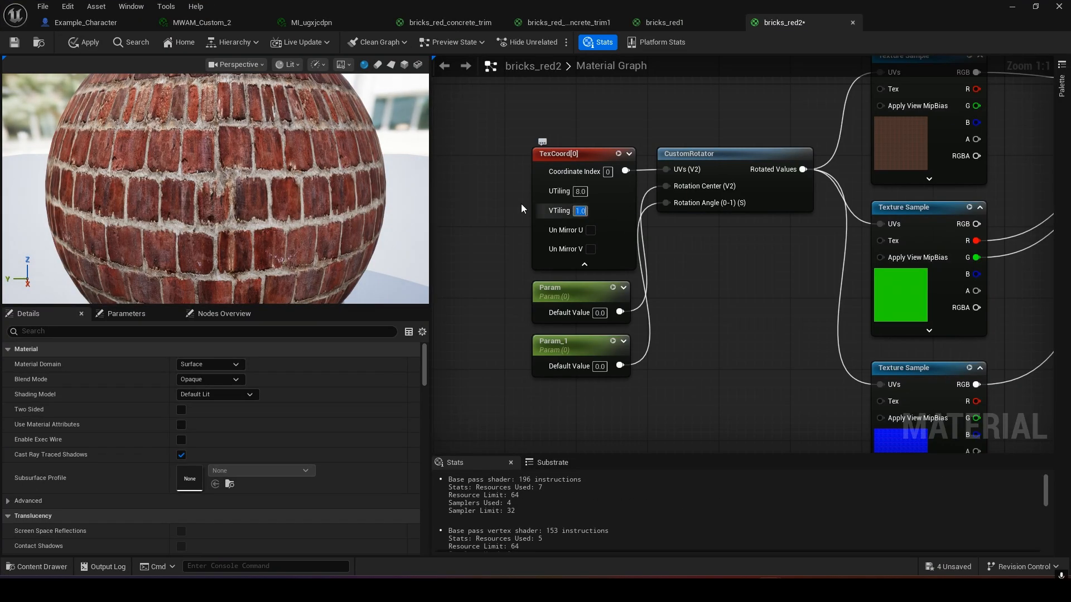
click(73, 44)
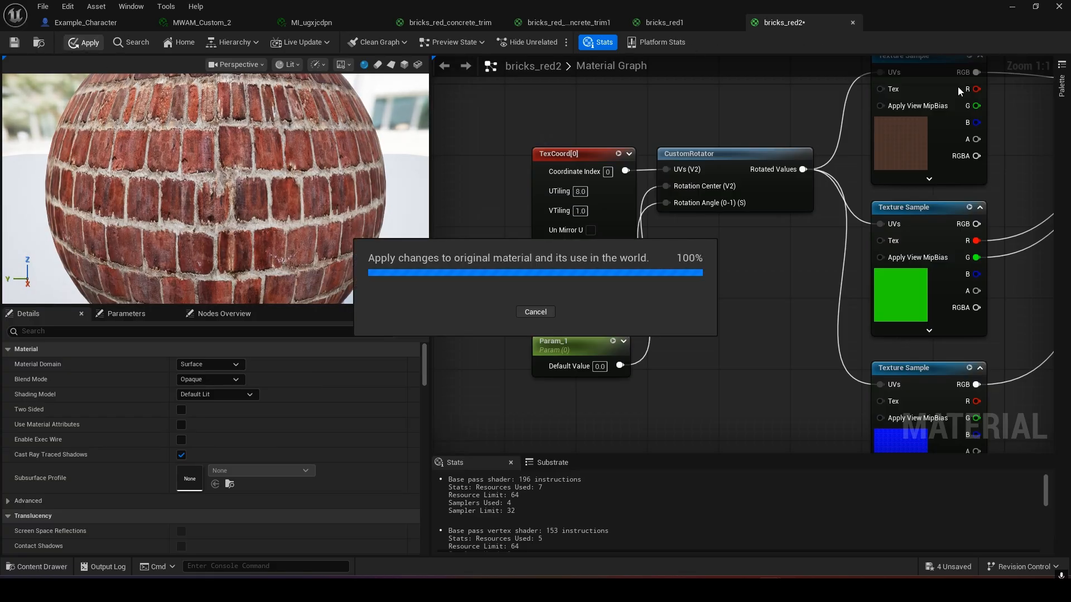
click(1012, 8)
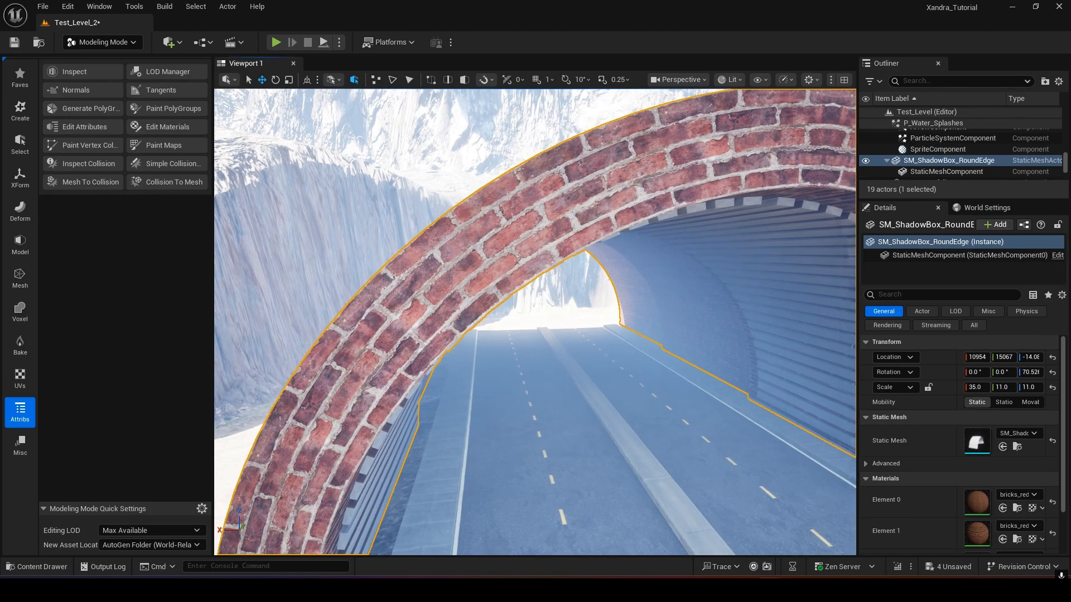
Step: Examine the brick size and direction on the arch's front face from both sides, close up and from a distance
key(w)
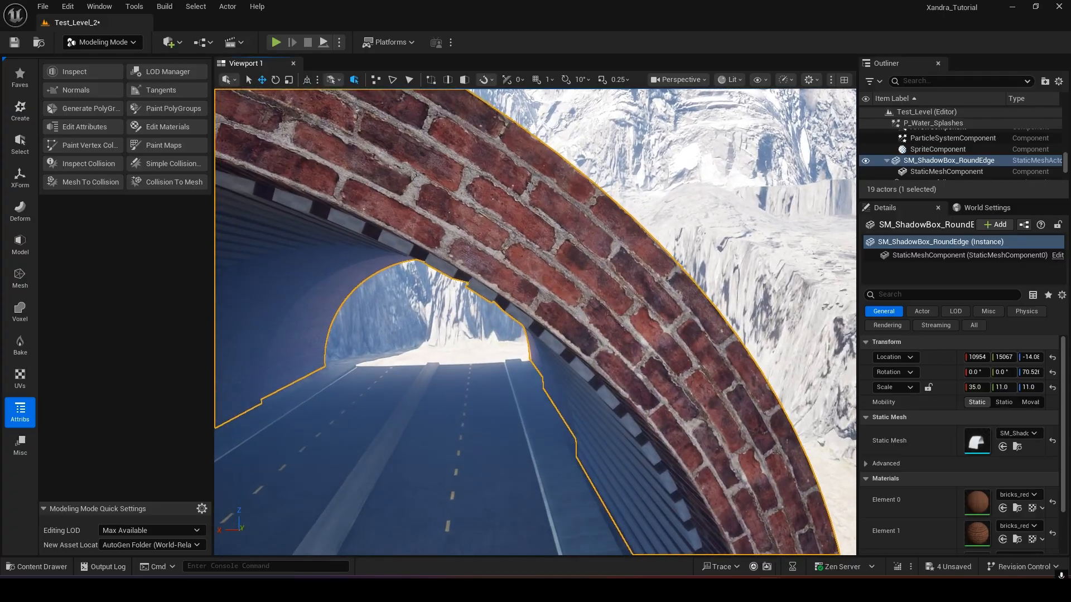
key(d)
key(s)
key(a)
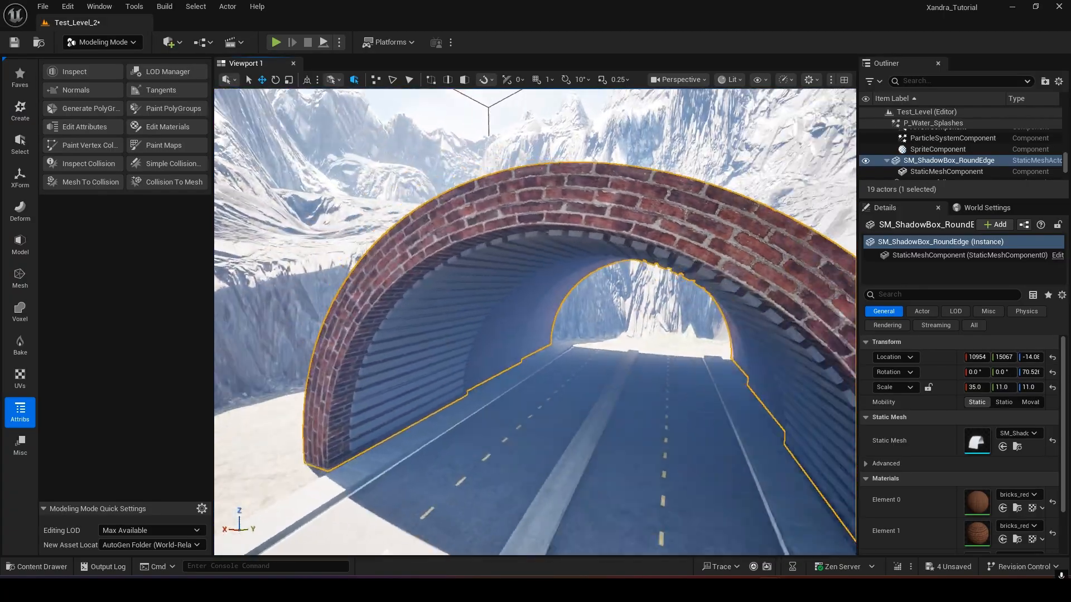
key(w)
key(w)
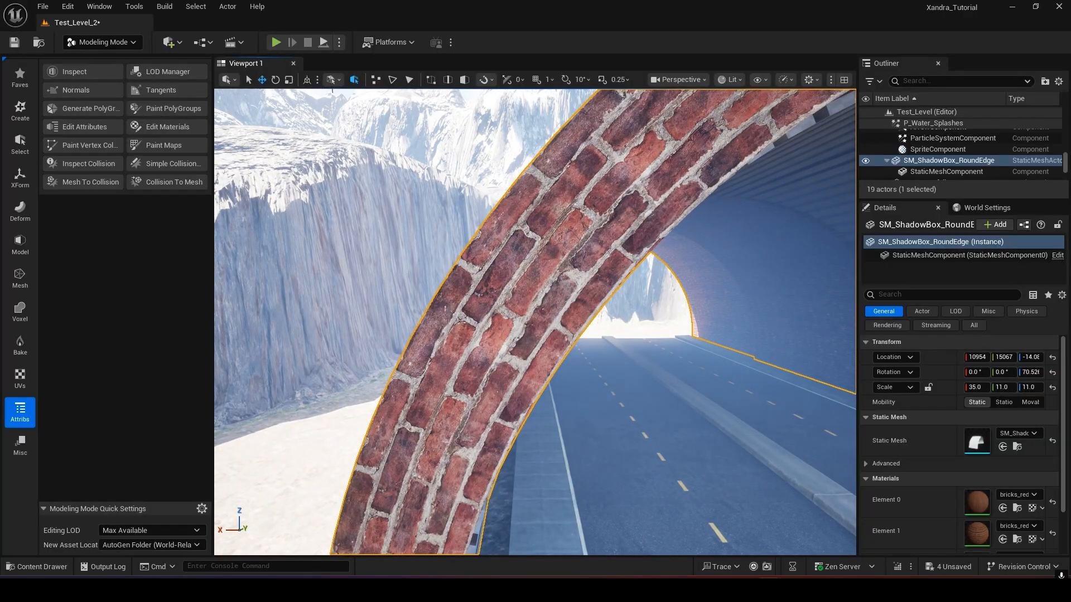
key(s)
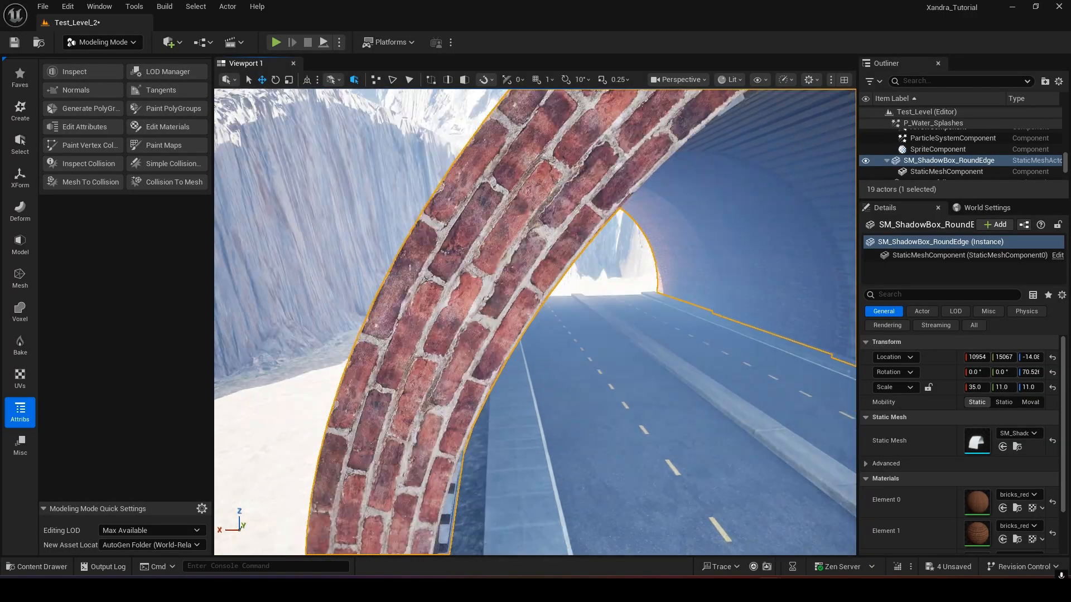
key(s)
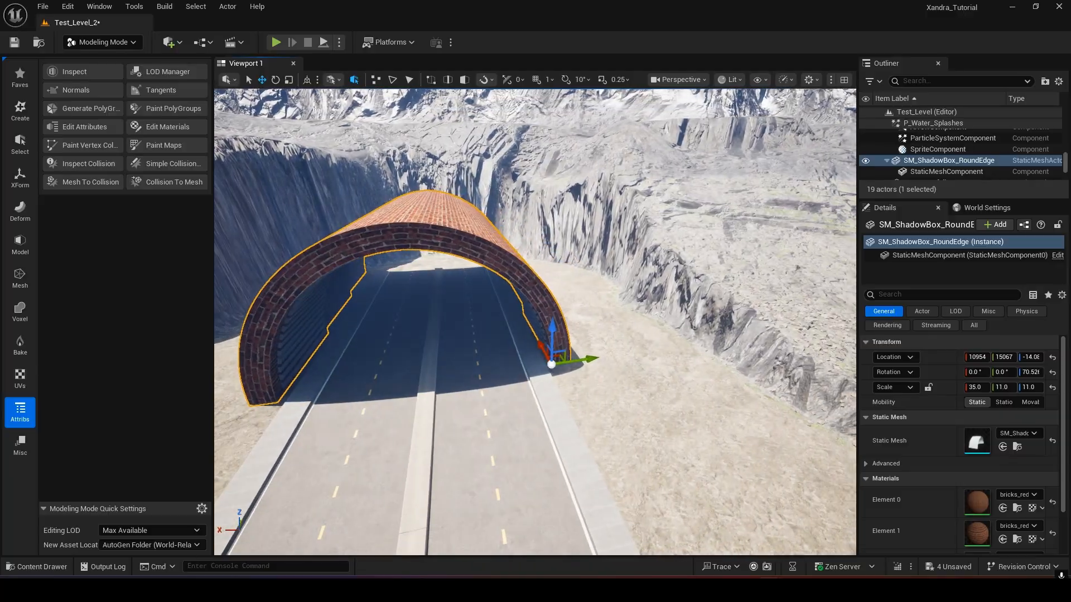
key(w)
key(w)
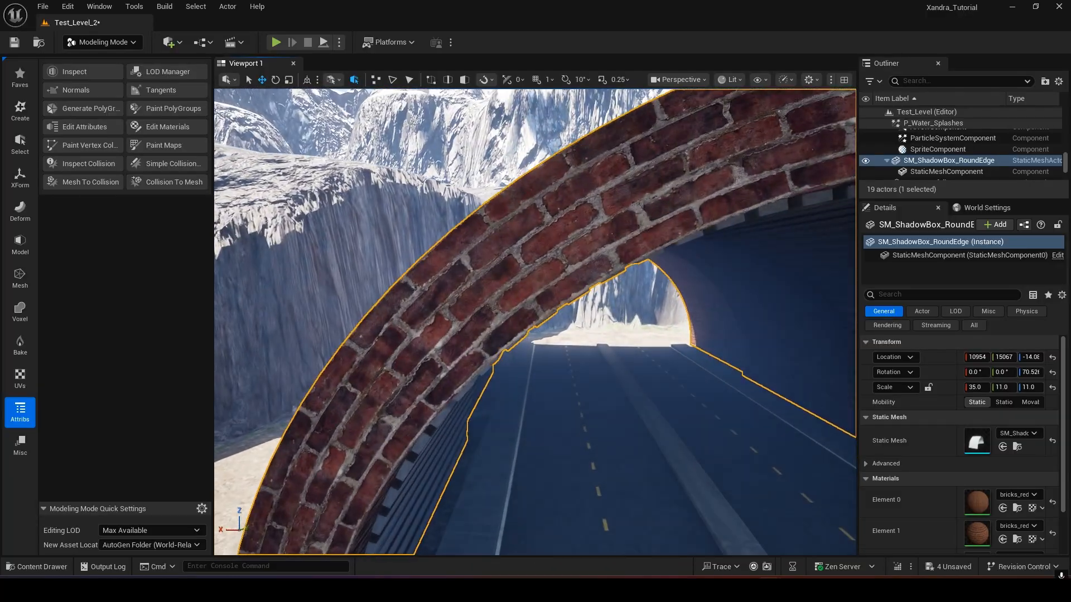
key(s)
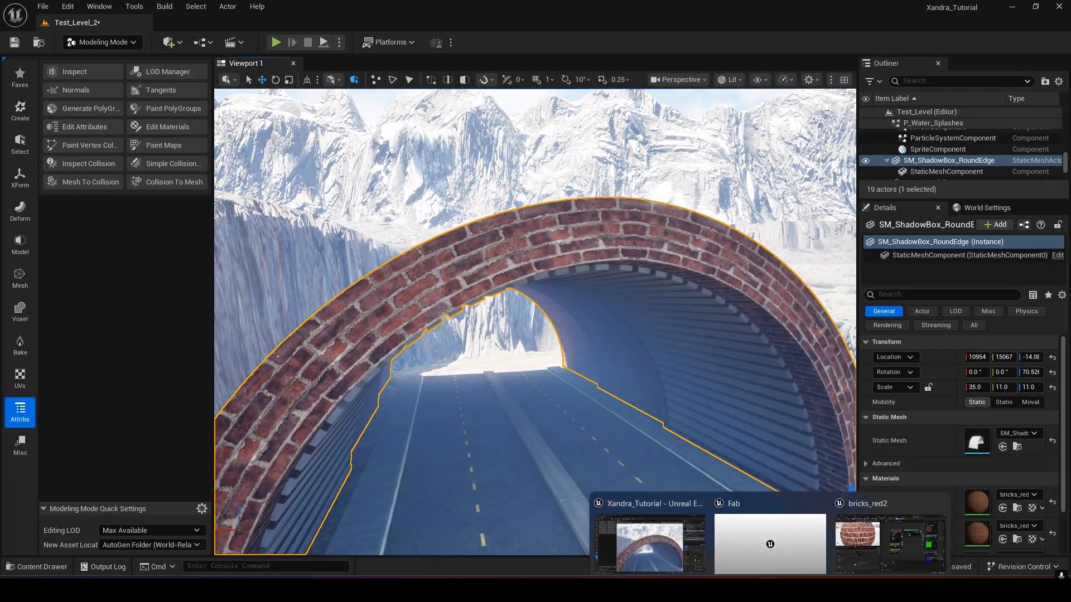
Step: Set the TexCoord VTiling in bricks_red2 to 0.5, apply the change, save the material and return to the level
click(869, 532)
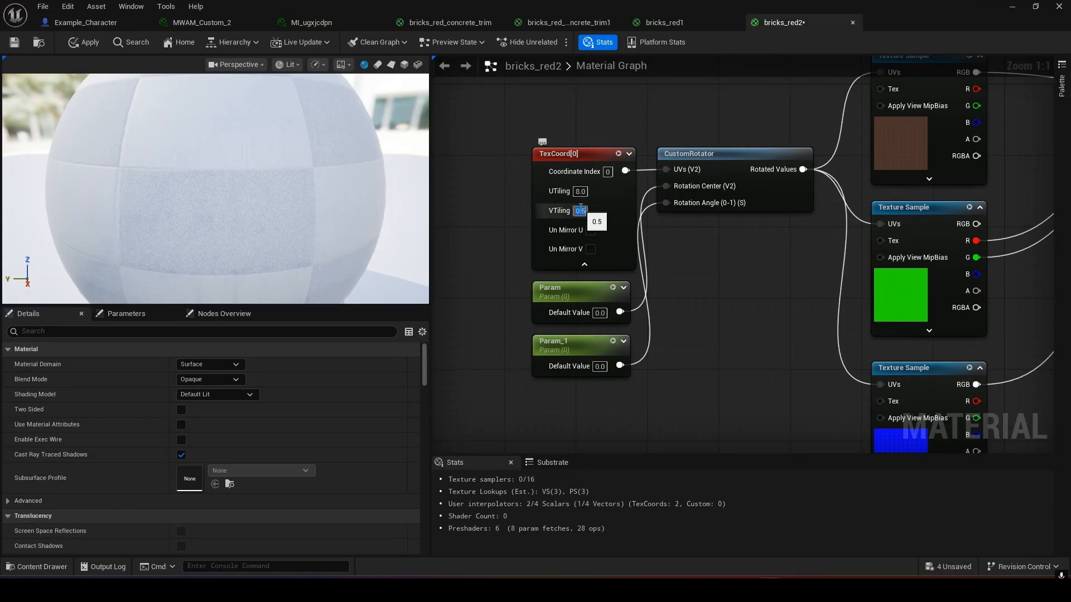
key(Return)
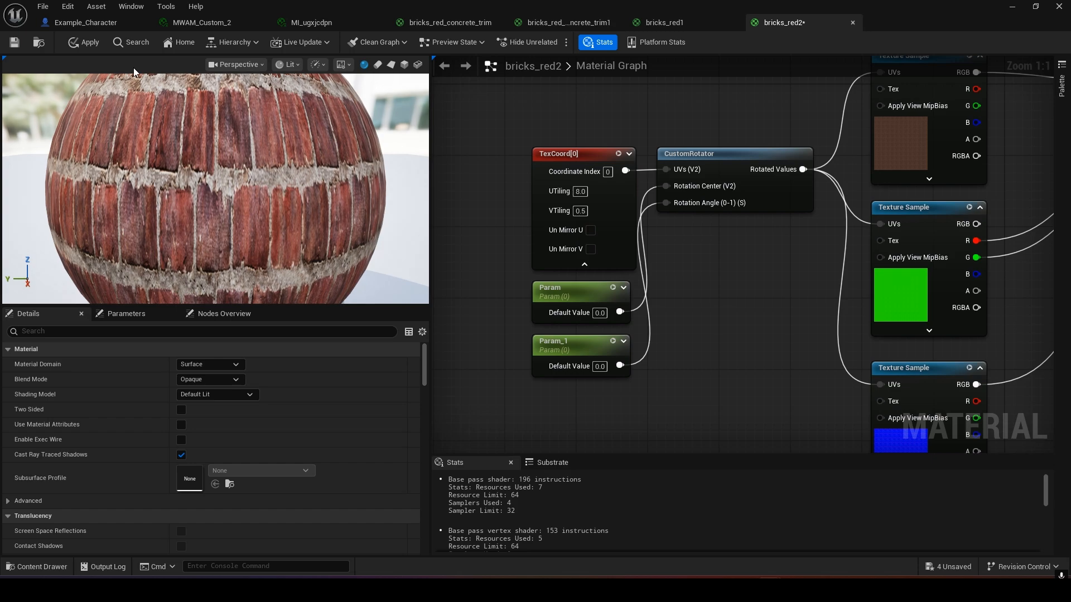
click(89, 42)
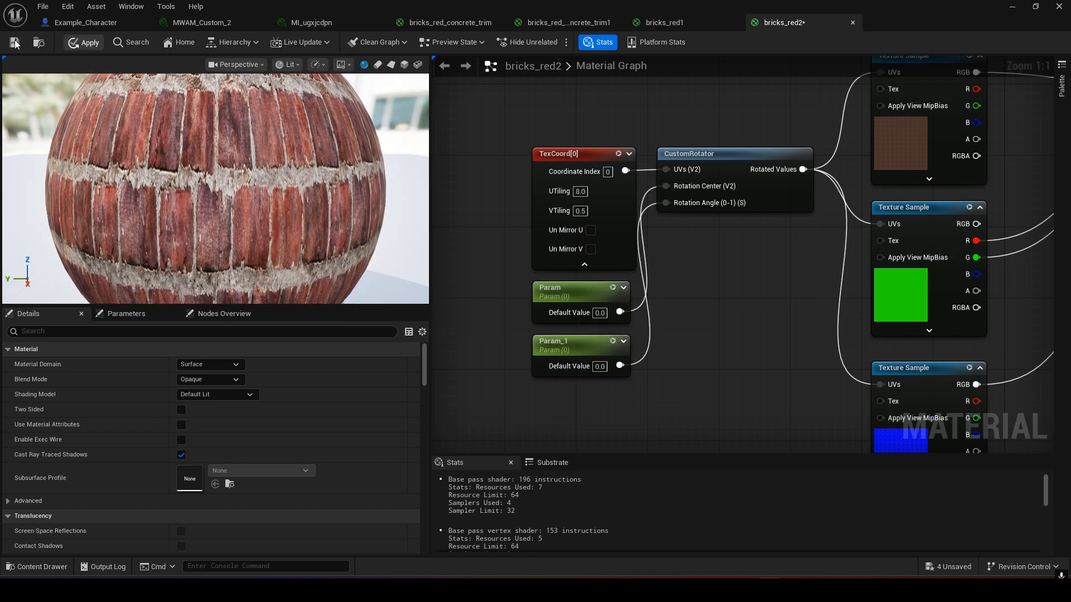
click(1014, 6)
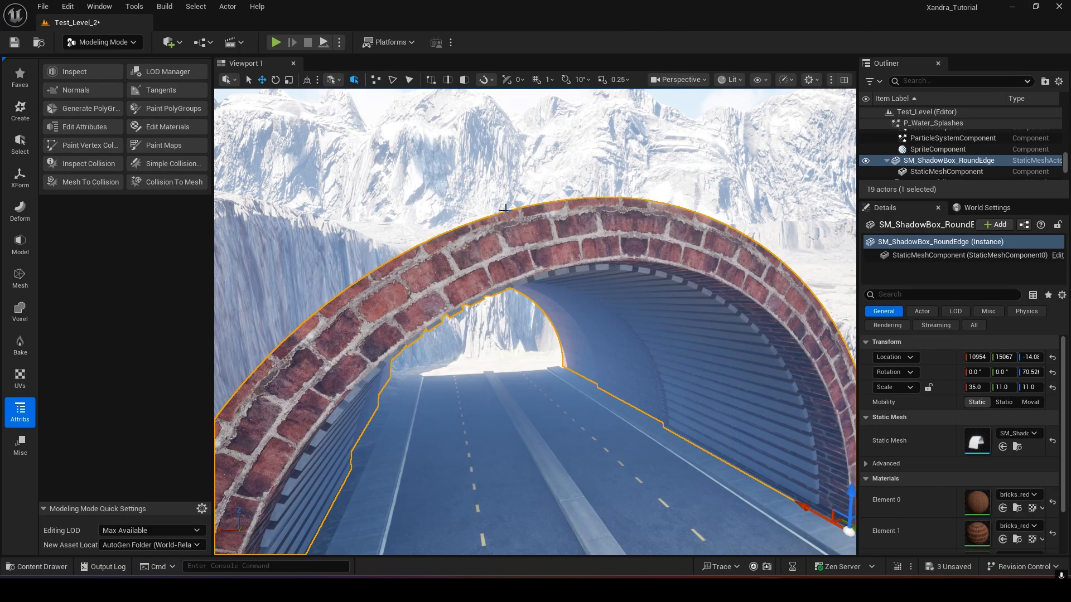
Step: Inspect the tunnel's brick front, outer shell and inner lining from around the entrance
right_drag(536, 322, 457, 241)
key(a)
key(w)
key(s)
key(a)
key(s)
key(d)
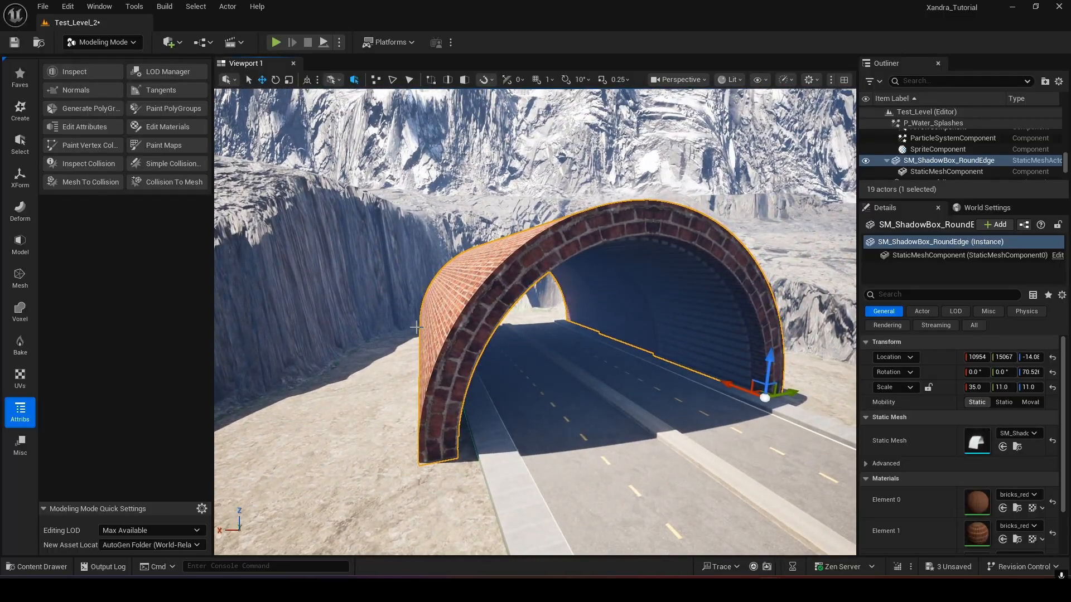
Step: Open the bricks_red2 material and add an extra scalar parameter node with its default name below Param_1
double_click(975, 530)
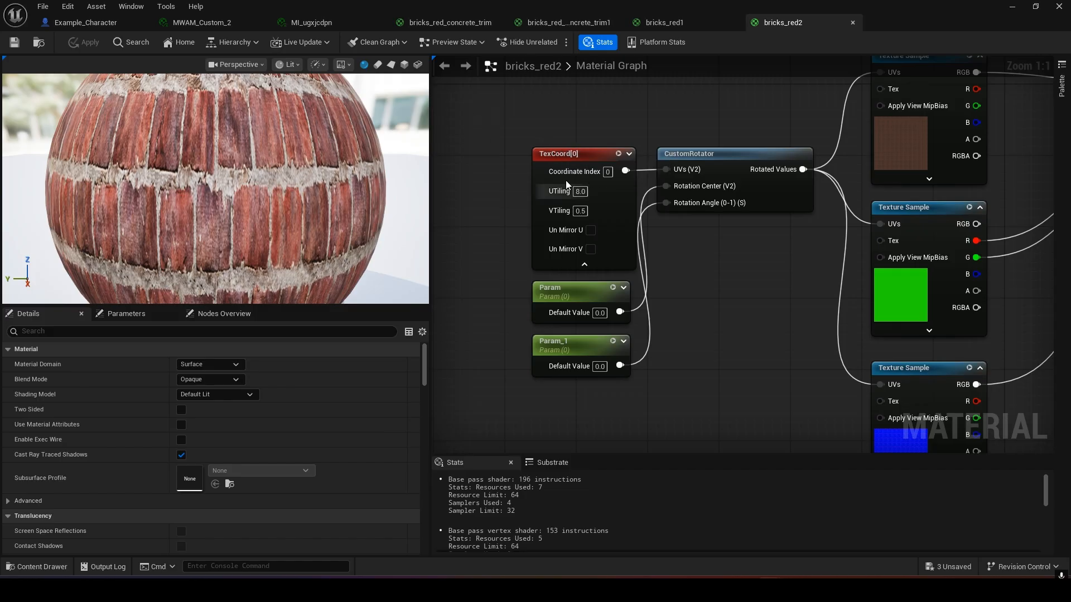
right_drag(590, 418, 590, 312)
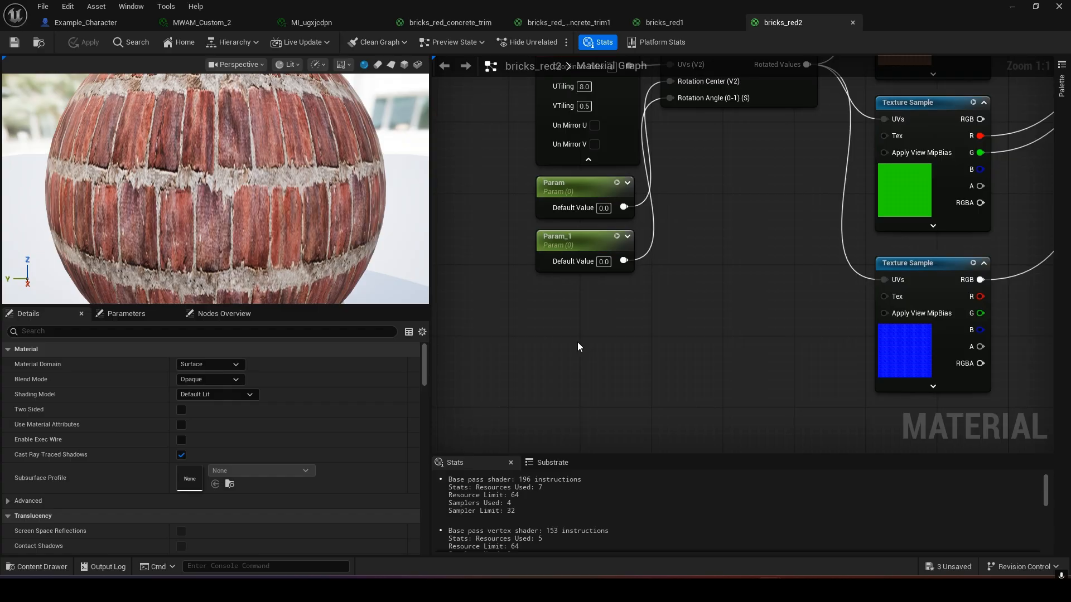
right_drag(577, 342, 598, 328)
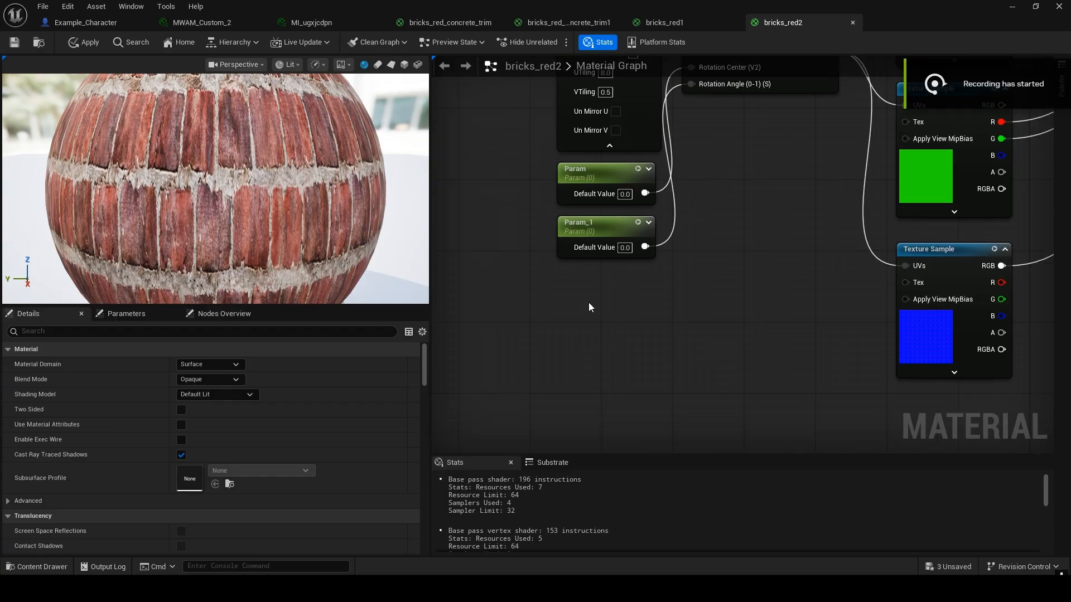
click(588, 302)
text(ssssssssssss)
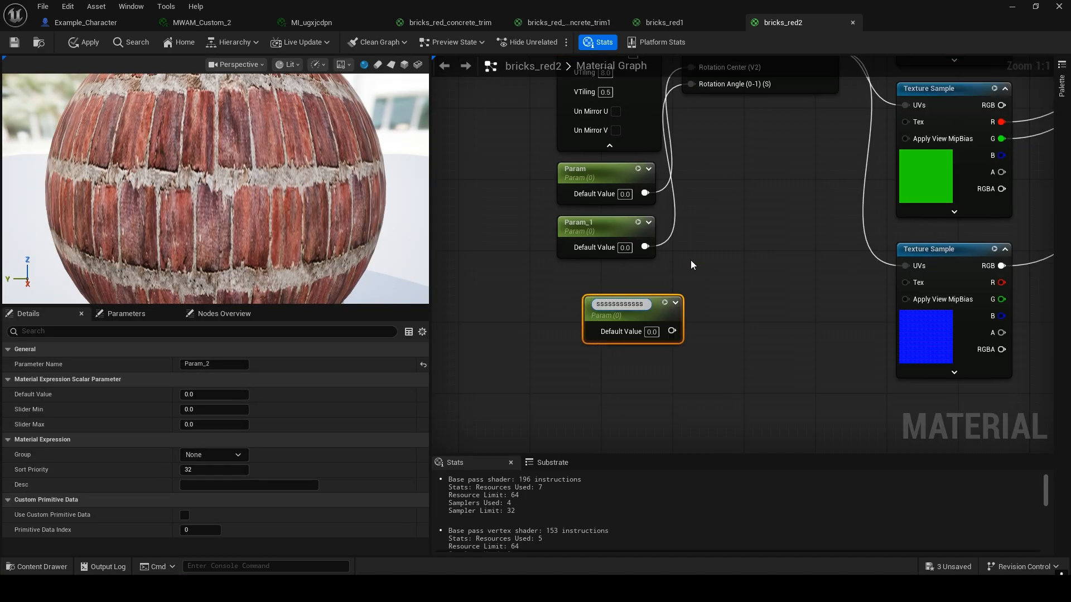
key(BackSpace)
key(BackSpace)
key(BackSpace)
key(BackSpace)
key(BackSpace)
key(BackSpace)
key(BackSpace)
key(BackSpace)
key(BackSpace)
key(BackSpace)
key(BackSpace)
key(BackSpace)
click(726, 257)
right_drag(723, 230, 683, 307)
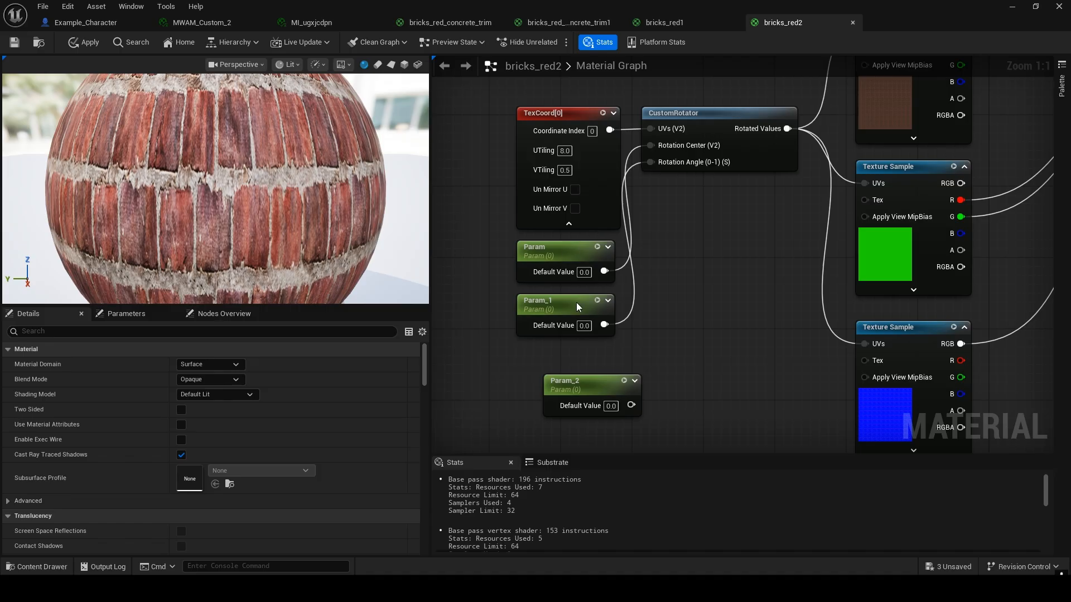
Step: Examine the brick pattern on the bricks_red2 preview sphere from different angles and distances
click(576, 382)
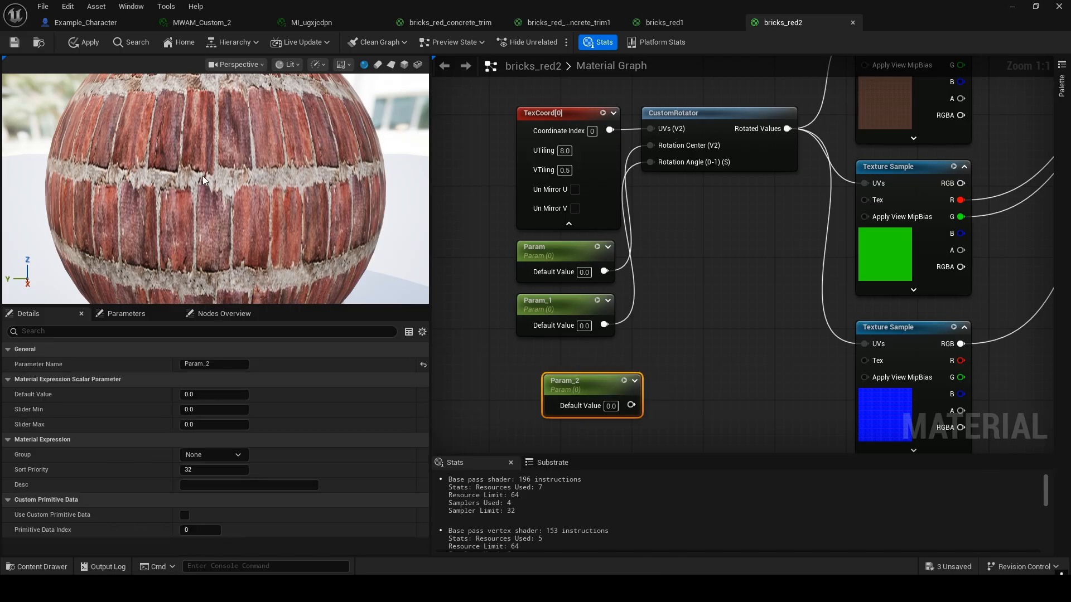
right_drag(152, 196, 152, 240)
drag(152, 197, 184, 197)
mouse_move(222, 187)
mouse_down()
mouse_move(173, 188)
mouse_move(222, 187)
mouse_up()
scroll(220, 189, up, 3)
scroll(221, 189, up, 3)
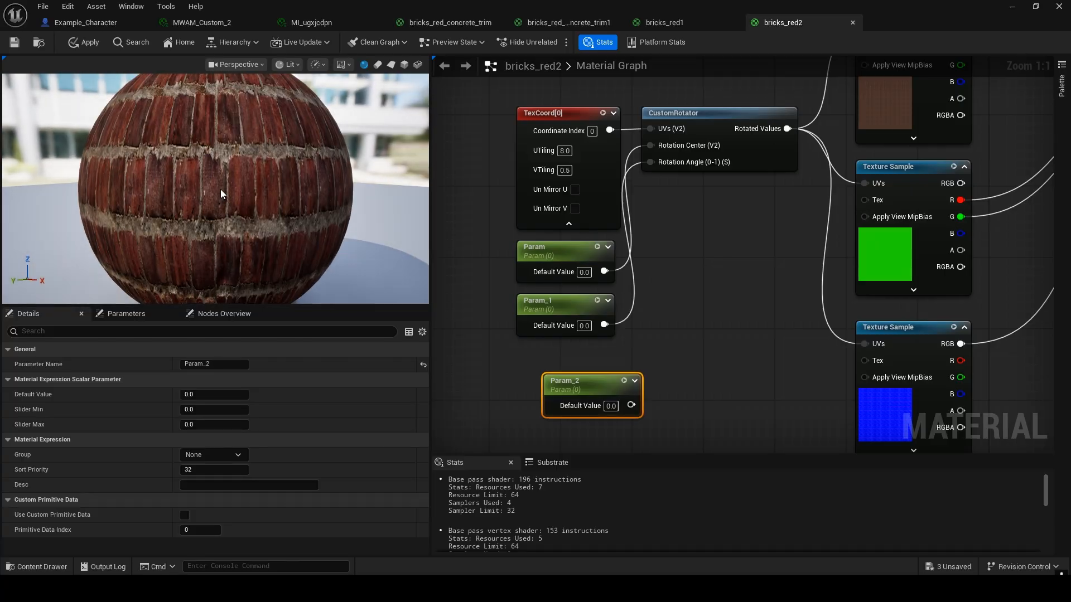
scroll(220, 190, down, 3)
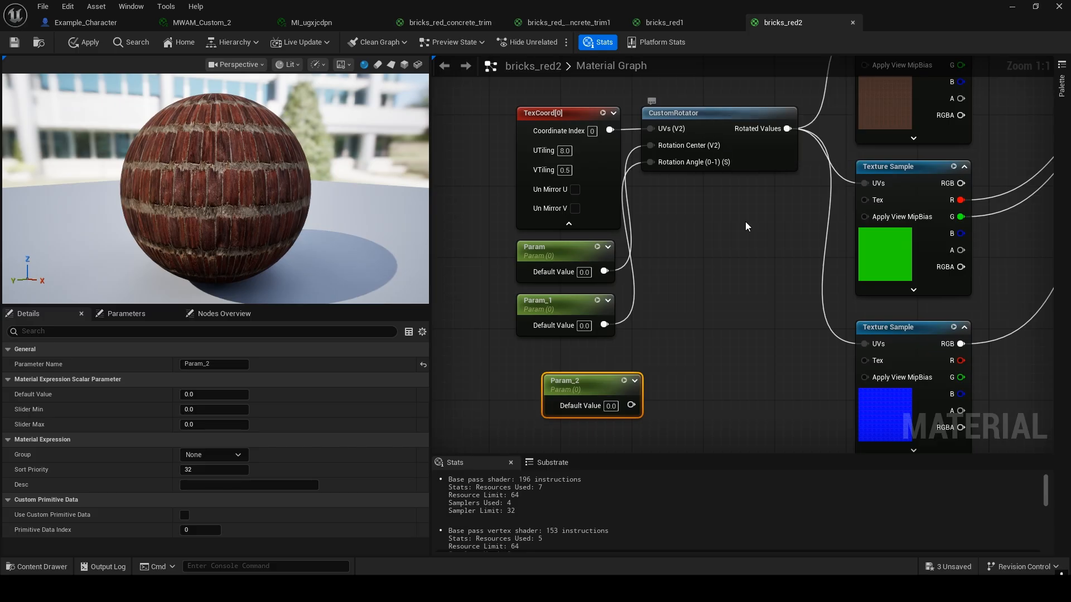
Step: Delete the unconnected scalar parameter from bricks_red2, apply the material and return to the level
right_drag(742, 219, 610, 288)
scroll(607, 201, down, 2)
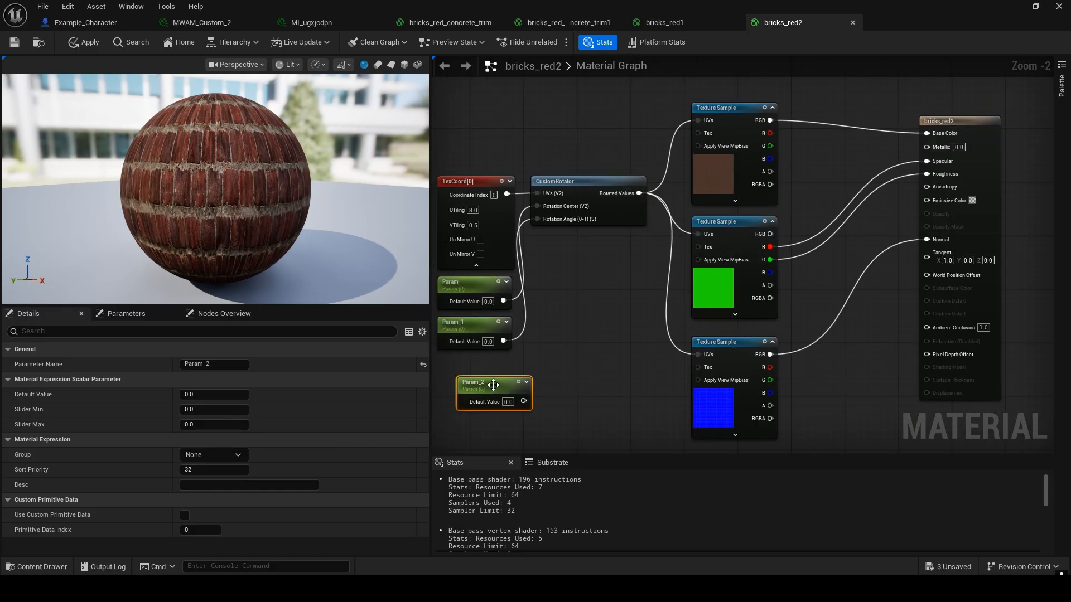
key(Delete)
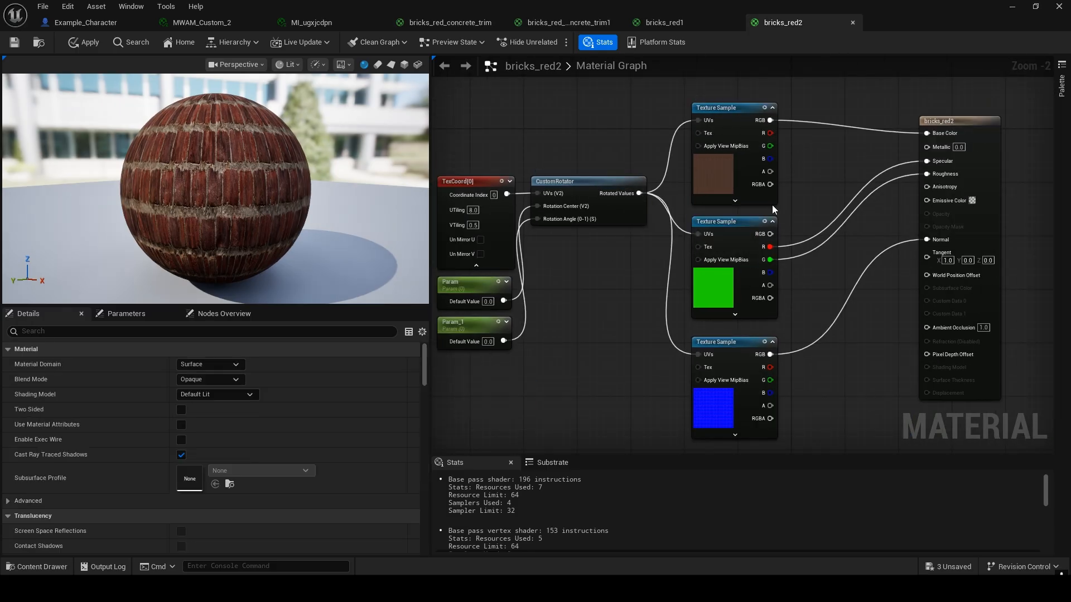
right_drag(596, 296, 622, 287)
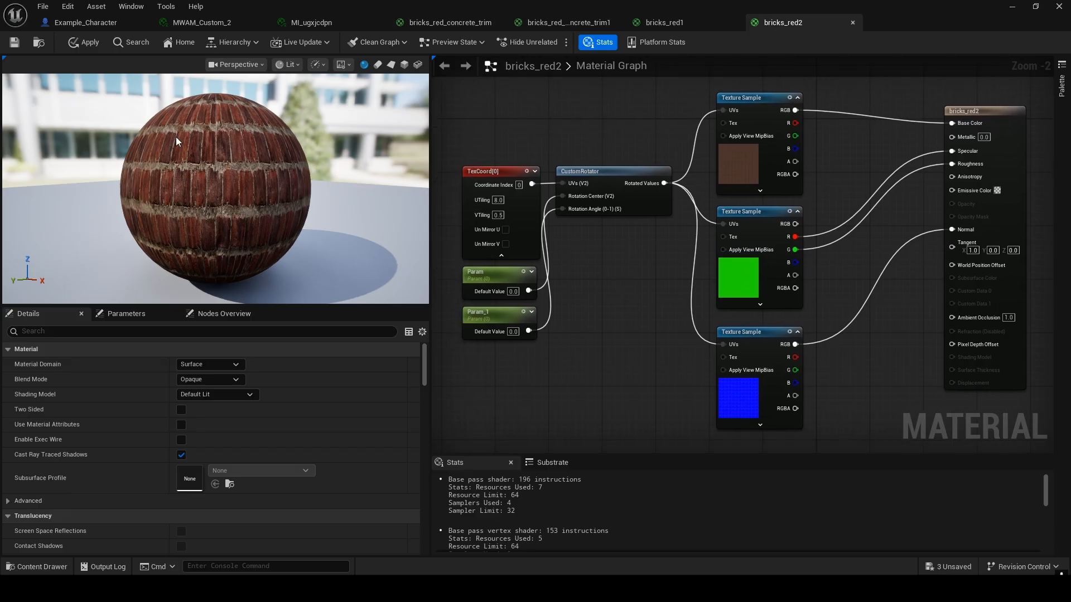
click(87, 44)
click(1012, 7)
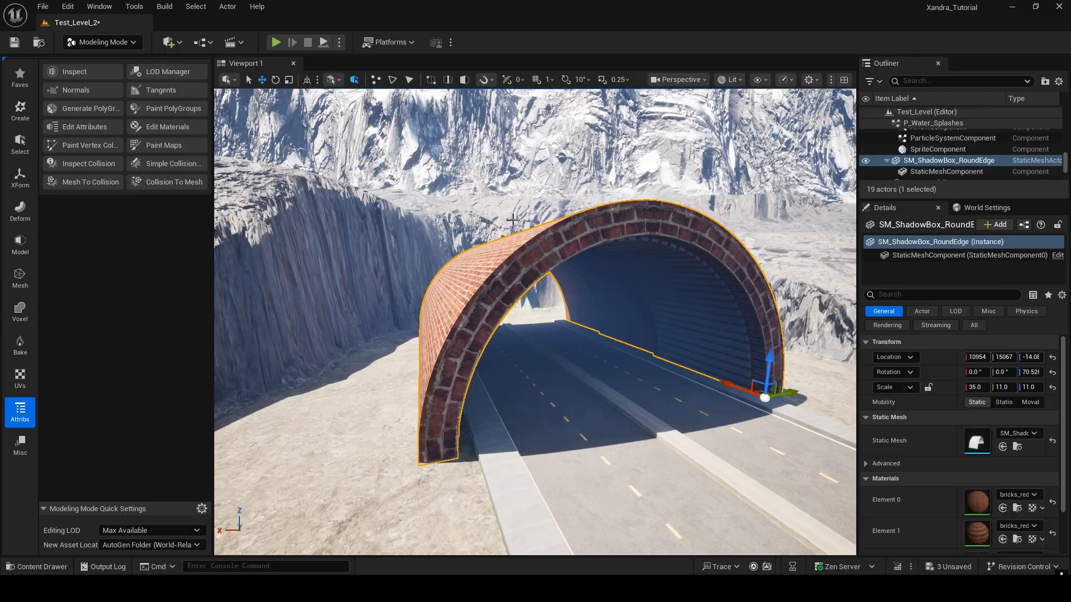
Step: Inspect the tunnel's inner lining from the road and its outer brick shell from above
right_drag(535, 321, 444, 194)
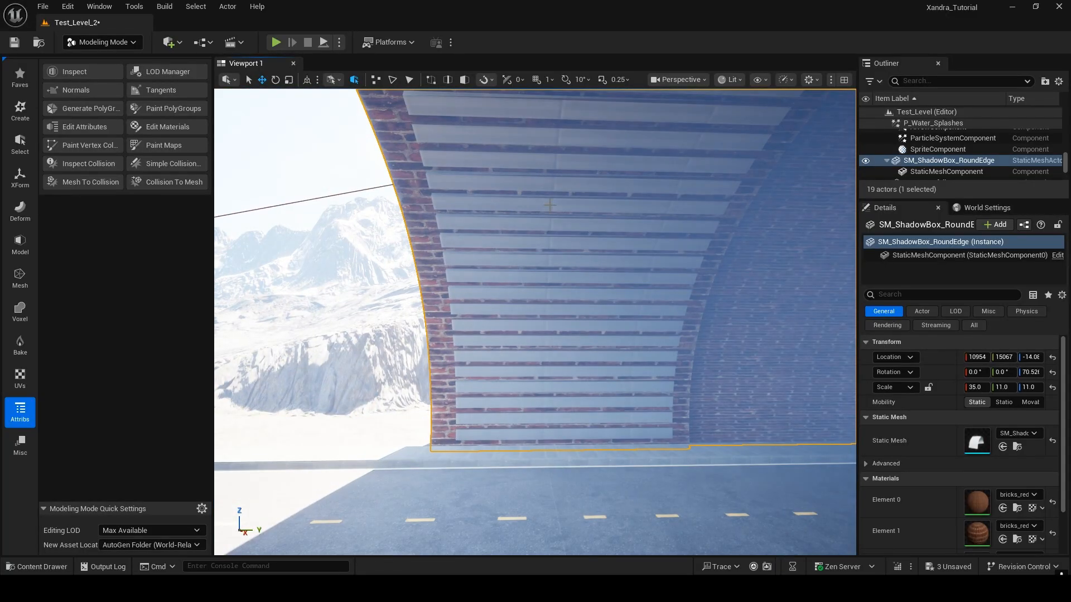
right_drag(550, 205, 703, 262)
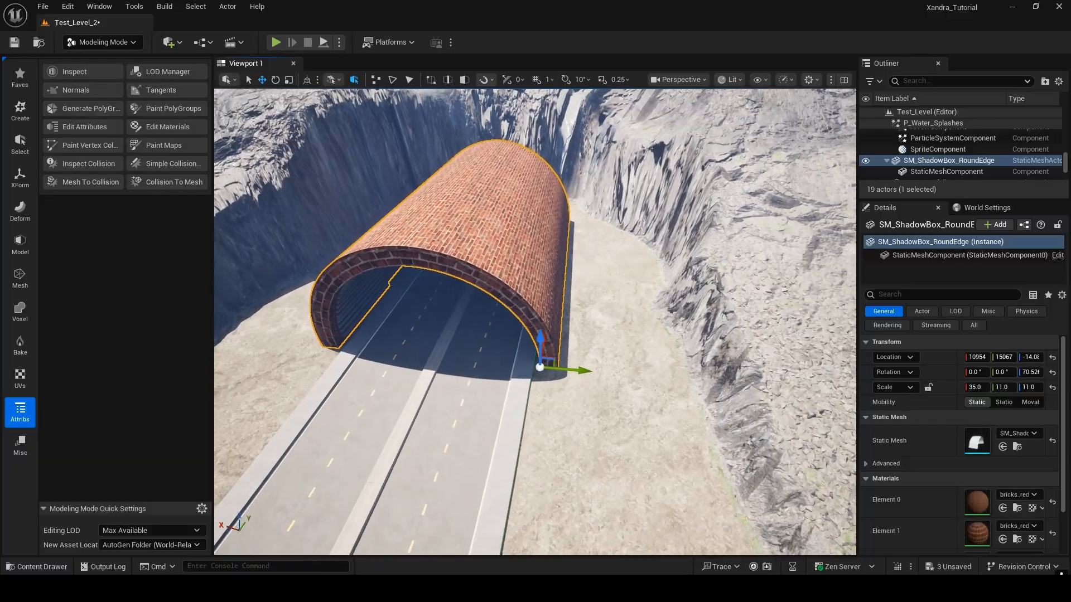
right_drag(702, 262, 662, 257)
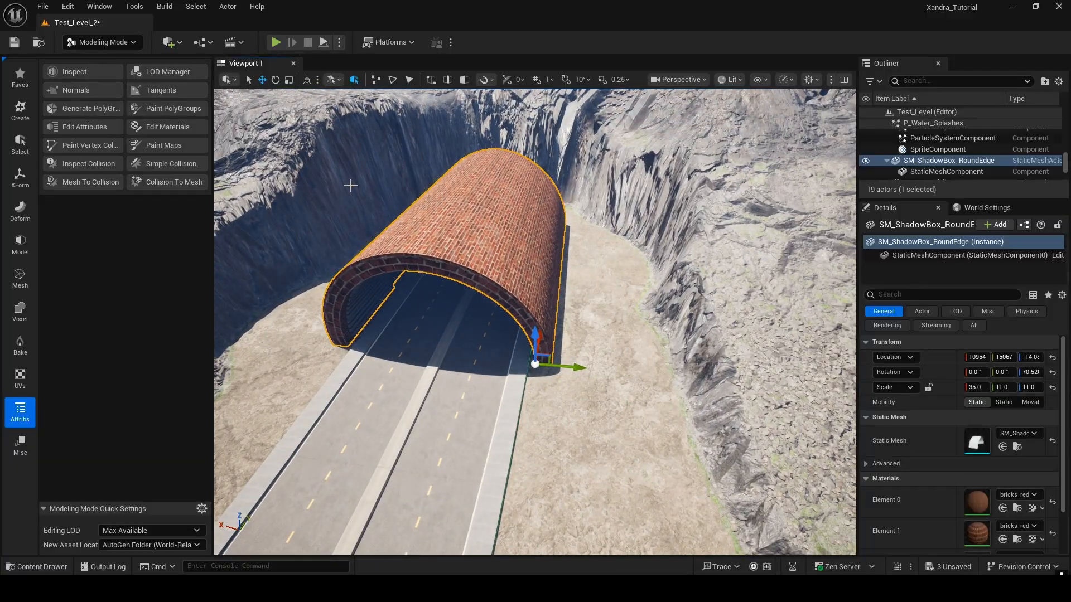
right_drag(341, 235, 296, 256)
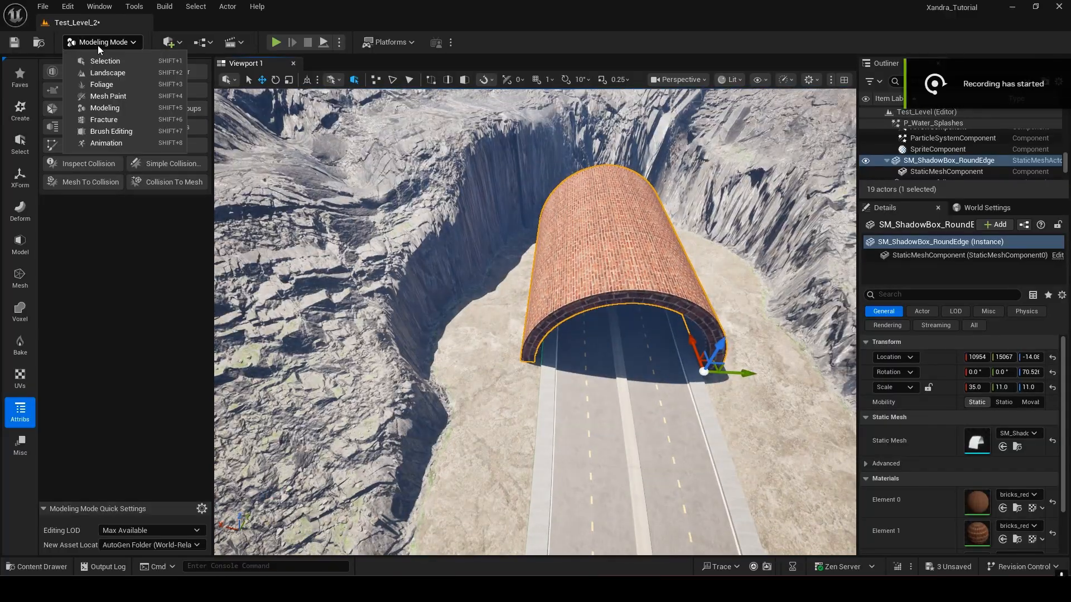
Step: In Landscape mode, flatten the terrain around the tunnel with the Flatten tool at brush size 500
click(83, 71)
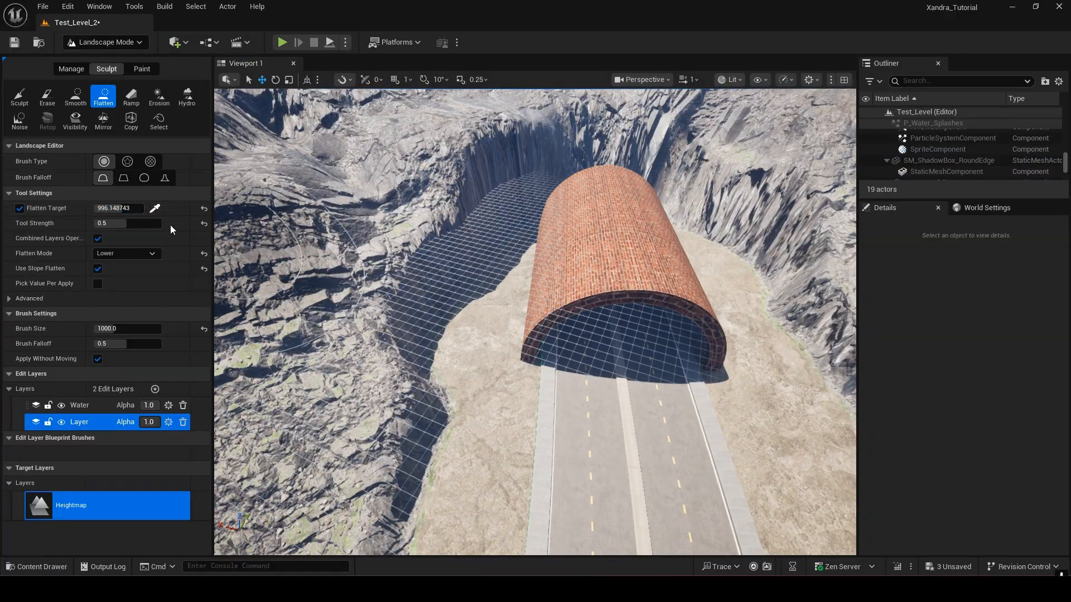
click(124, 329)
text(500)
key(Return)
drag(409, 284, 457, 313)
mouse_move(457, 312)
right_down()
mouse_move(476, 335)
mouse_move(536, 322)
mouse_move(536, 268)
mouse_move(437, 292)
right_up()
drag(437, 291, 669, 263)
right_drag(669, 262, 600, 227)
drag(600, 227, 391, 478)
mouse_move(391, 478)
right_down()
mouse_move(564, 273)
mouse_move(502, 279)
mouse_move(516, 234)
mouse_move(535, 267)
mouse_move(536, 245)
mouse_move(591, 279)
mouse_move(535, 267)
mouse_move(435, 334)
right_up()
Step: Smooth the flattened terrain around the tunnel with the Smooth tool
click(75, 96)
drag(435, 335, 418, 312)
mouse_move(418, 312)
right_down()
mouse_move(642, 312)
mouse_move(613, 290)
right_up()
drag(614, 290, 568, 319)
mouse_move(568, 319)
right_down()
mouse_move(502, 279)
mouse_move(536, 245)
mouse_move(590, 271)
mouse_move(535, 301)
mouse_move(502, 301)
mouse_move(502, 279)
right_up()
Step: Switch to Selection mode and filter the whole Content folder to static meshes
click(106, 41)
click(127, 62)
mouse_move(428, 301)
right_down()
mouse_move(428, 245)
mouse_move(480, 279)
right_up()
key(ctrl+space)
click(165, 442)
click(511, 346)
click(524, 361)
Step: Search the static meshes for cube and place SM_Cube on top of the tunnel's front end
text(box)
key(BackSpace)
key(BackSpace)
key(BackSpace)
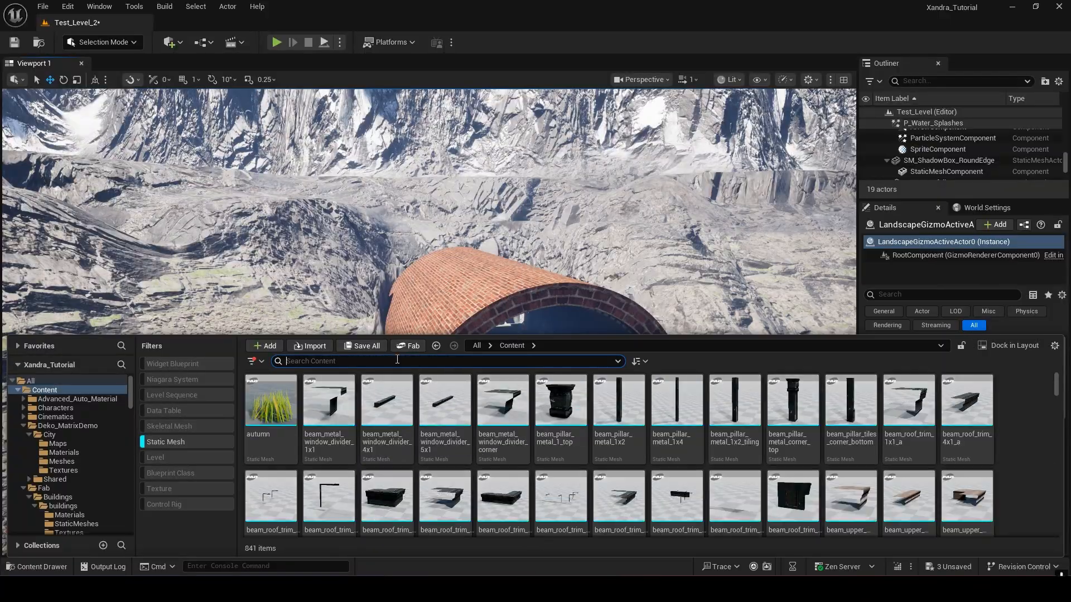
text(cube)
drag(317, 421, 521, 289)
right_drag(521, 289, 329, 251)
drag(323, 249, 325, 268)
right_drag(324, 267, 421, 281)
Step: Rotate the cube about its vertical axis to follow the tunnel's direction and shift it over the tunnel roof
key(e)
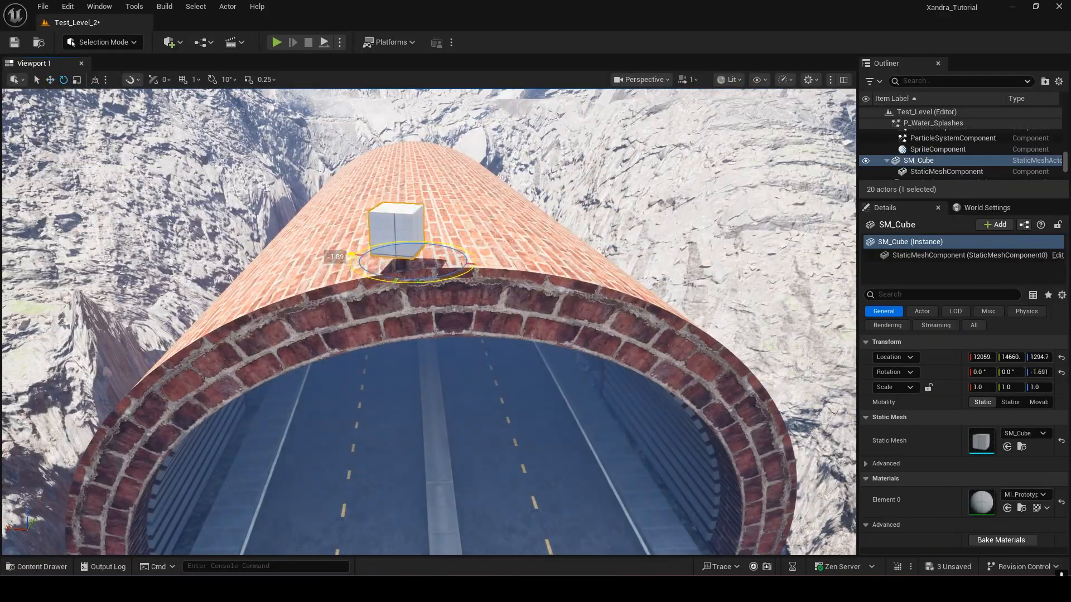
drag(416, 224, 416, 248)
key(w)
drag(376, 260, 485, 268)
Step: Scale the cube into a wide, thin slab of about 44.17 × 45.99 × 0.35 and position it over the tunnel
key(r)
right_drag(485, 267, 535, 302)
drag(479, 310, 583, 299)
right_drag(582, 299, 725, 251)
key(w)
drag(493, 485, 603, 496)
key(r)
right_drag(535, 301, 662, 257)
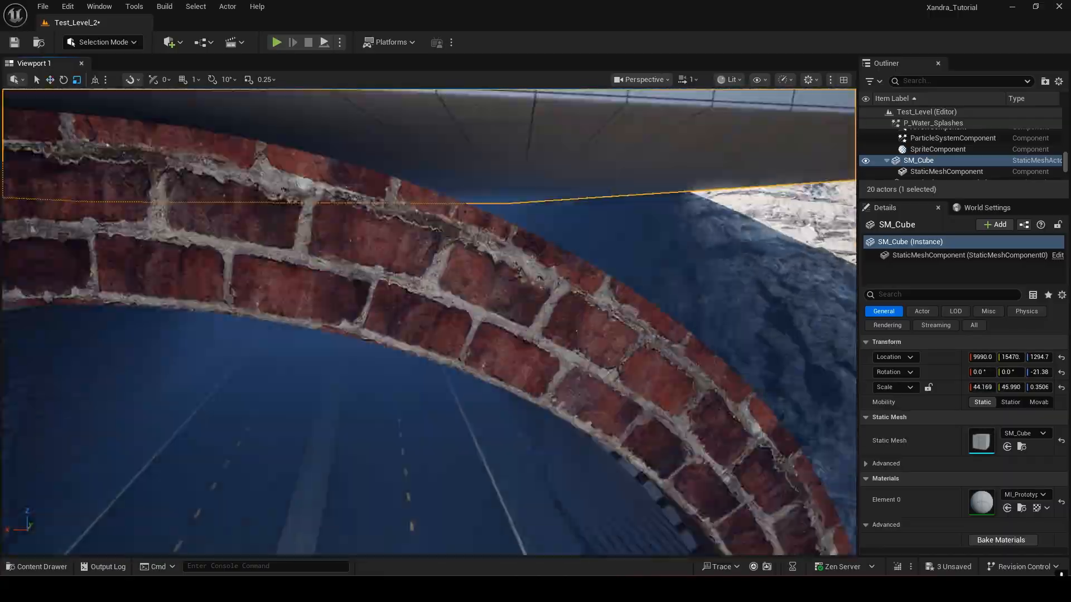
Step: Lower the slab onto the tunnel's crown and align its front edge with the brick face
key(w)
drag(662, 252, 662, 262)
right_drag(662, 262, 497, 244)
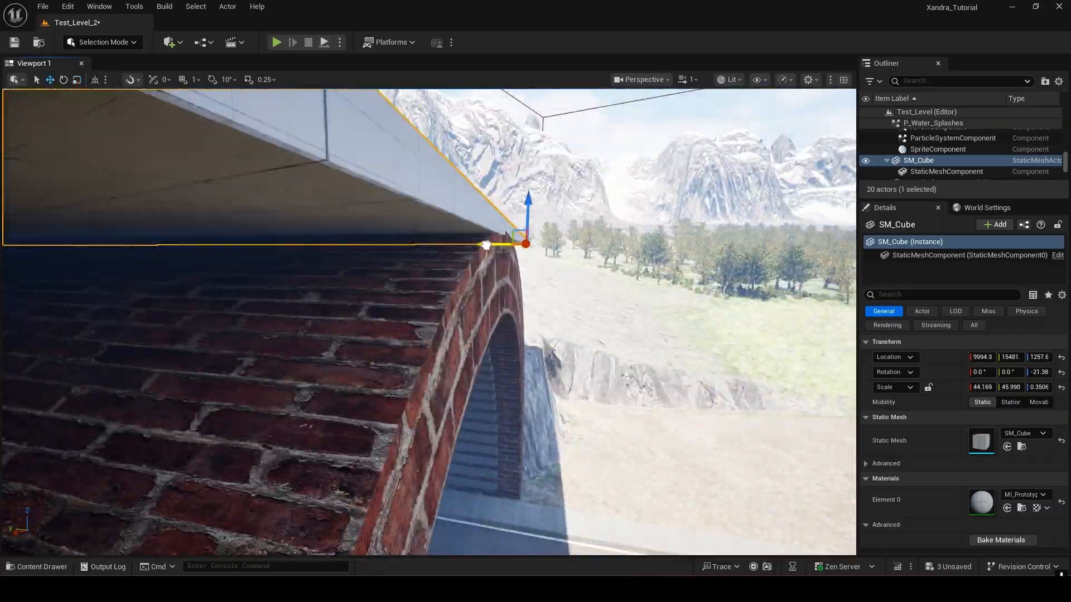
drag(497, 244, 485, 245)
right_drag(485, 245, 424, 262)
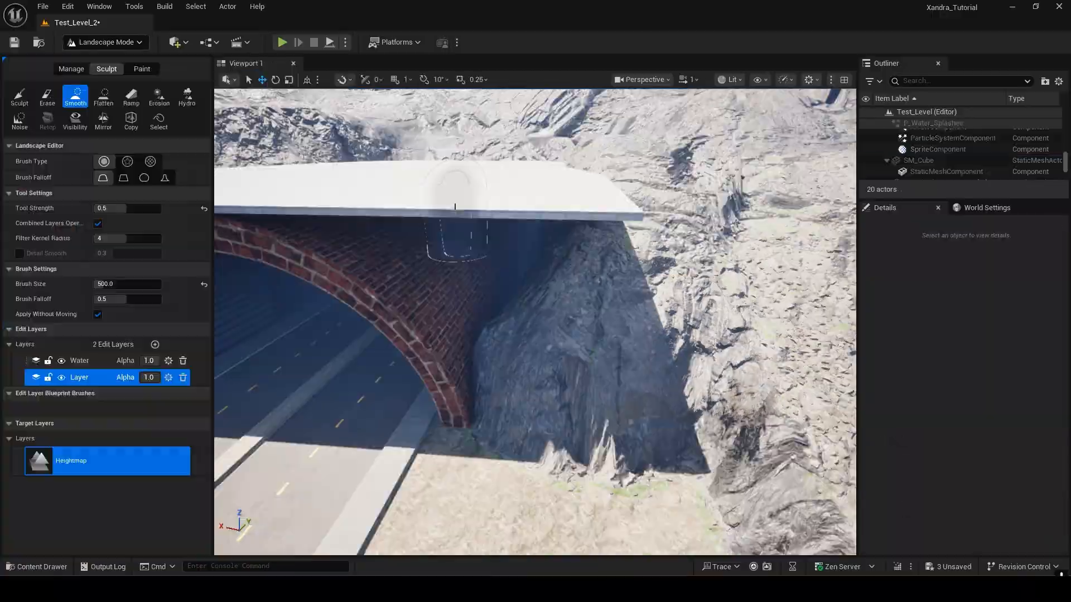
Step: Flatten the terrain with brush size 300, raising it beside the tunnel to 1300 and lowering it inside the tunnel to 0
click(103, 96)
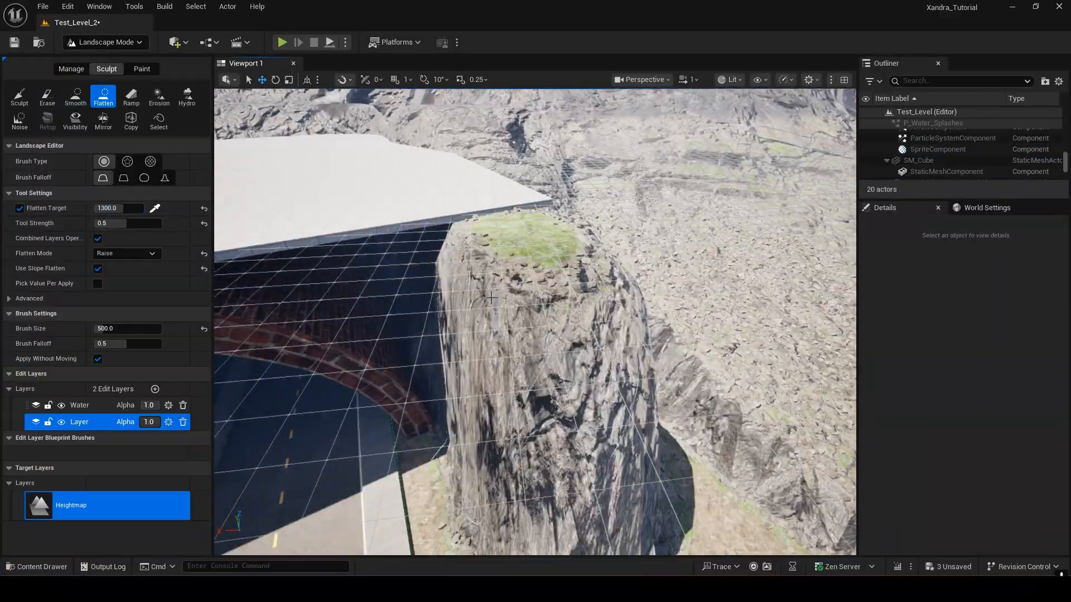
text(3000)
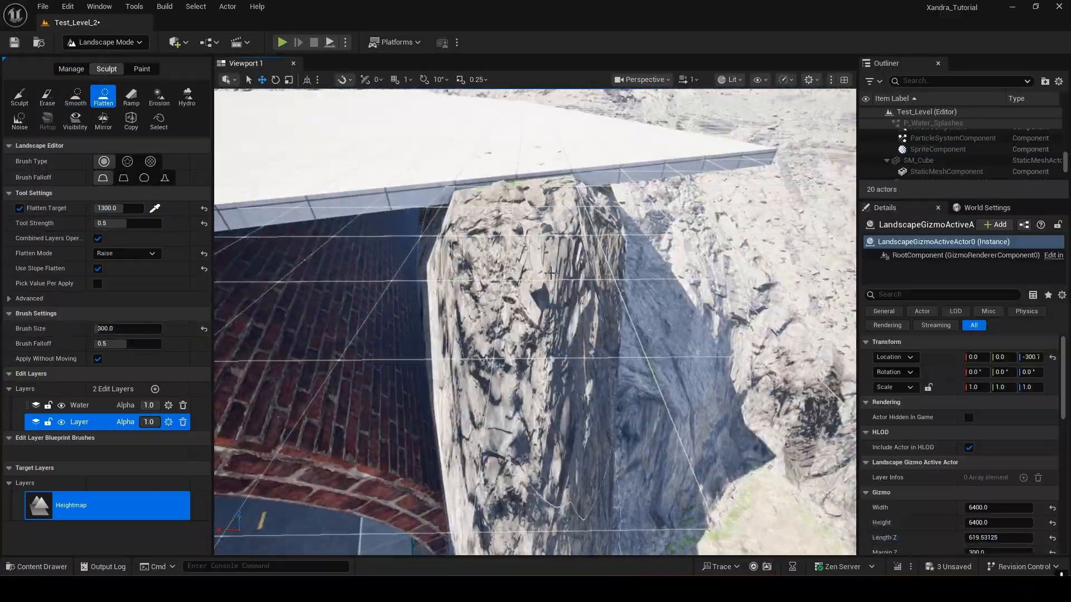
mouse_move(536, 301)
right_down()
mouse_move(564, 357)
mouse_move(518, 290)
mouse_move(591, 357)
right_up()
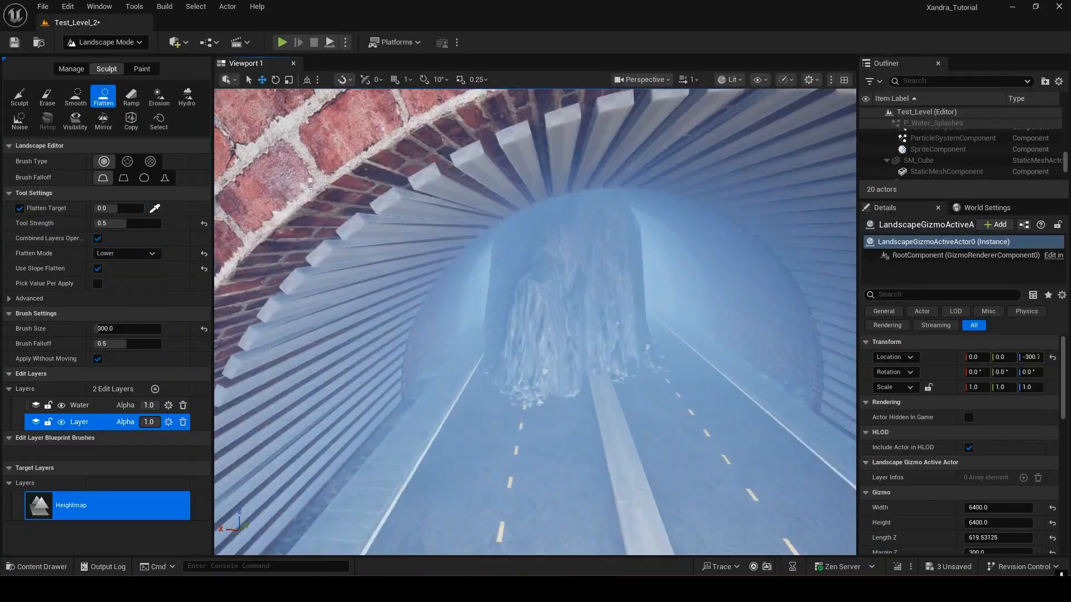
right_drag(536, 322, 713, 285)
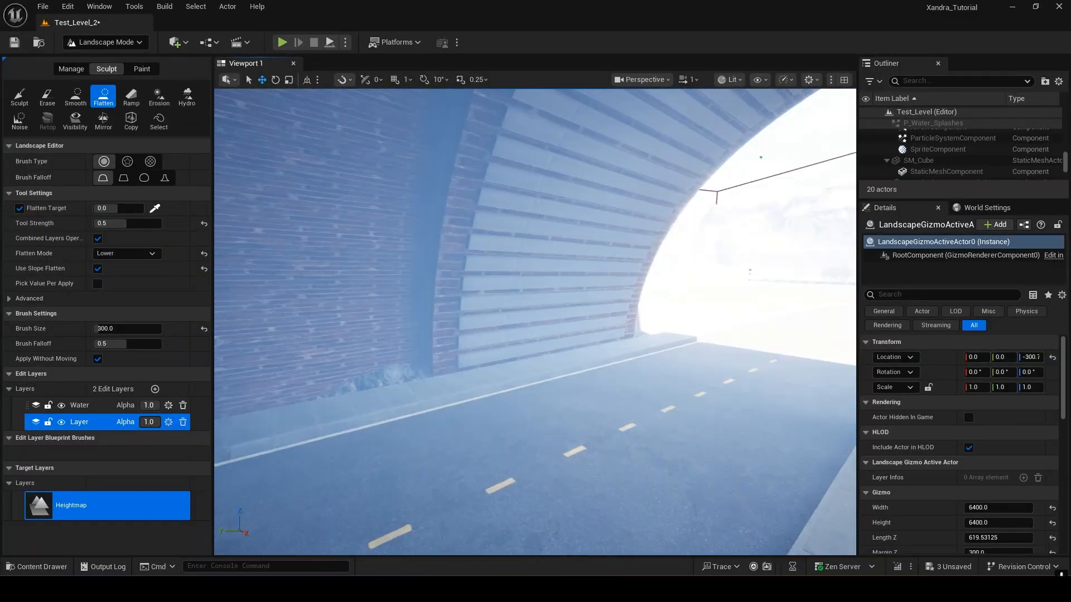
right_drag(535, 322, 536, 301)
Step: Return to Selection mode, search the content for rock and place the SM_cliff03 mesh beside the tunnel entrance
key(shift+1)
key(ctrl+space)
click(351, 361)
text(rock)
drag(387, 413, 335, 259)
right_drag(335, 259, 290, 262)
Step: Rotate the cliff mesh to about 85.6° and move it into the gap between the brick arch and the terrain under the slab
click(63, 79)
drag(382, 245, 431, 282)
click(50, 80)
right_drag(424, 279, 466, 290)
right_drag(467, 252, 413, 253)
drag(466, 253, 467, 296)
right_drag(467, 295, 387, 260)
drag(387, 260, 407, 262)
right_drag(407, 262, 463, 304)
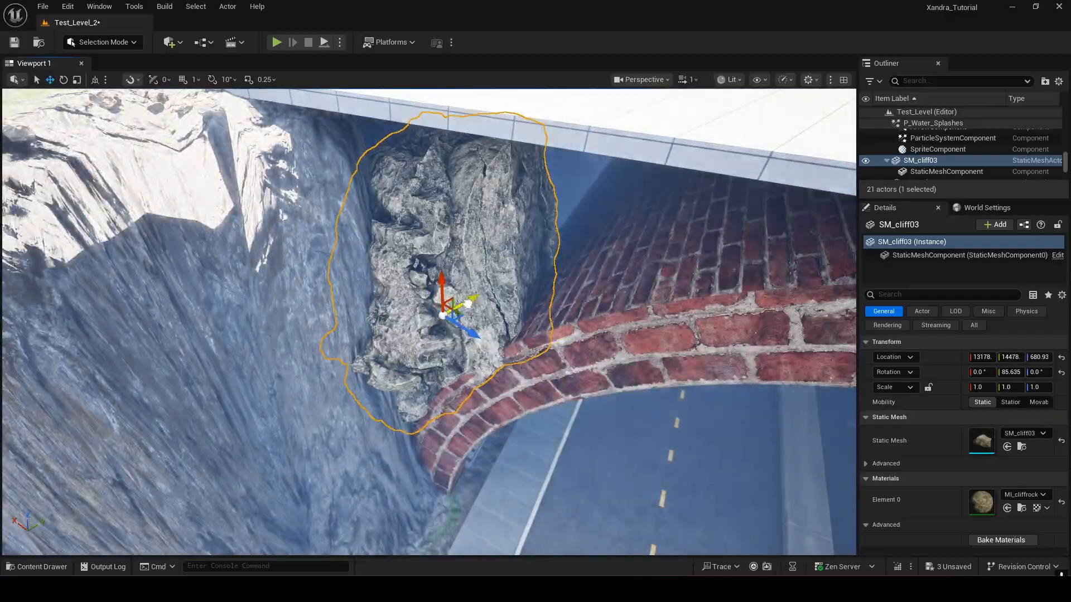
drag(463, 304, 452, 310)
Step: Fine-tune the cliff mesh's rotation and position so it fills the gap beside the arch
right_drag(489, 229, 468, 195)
click(64, 80)
right_drag(424, 267, 457, 251)
drag(461, 255, 437, 272)
right_drag(437, 272, 446, 234)
click(50, 80)
drag(446, 203, 463, 209)
right_drag(463, 209, 435, 290)
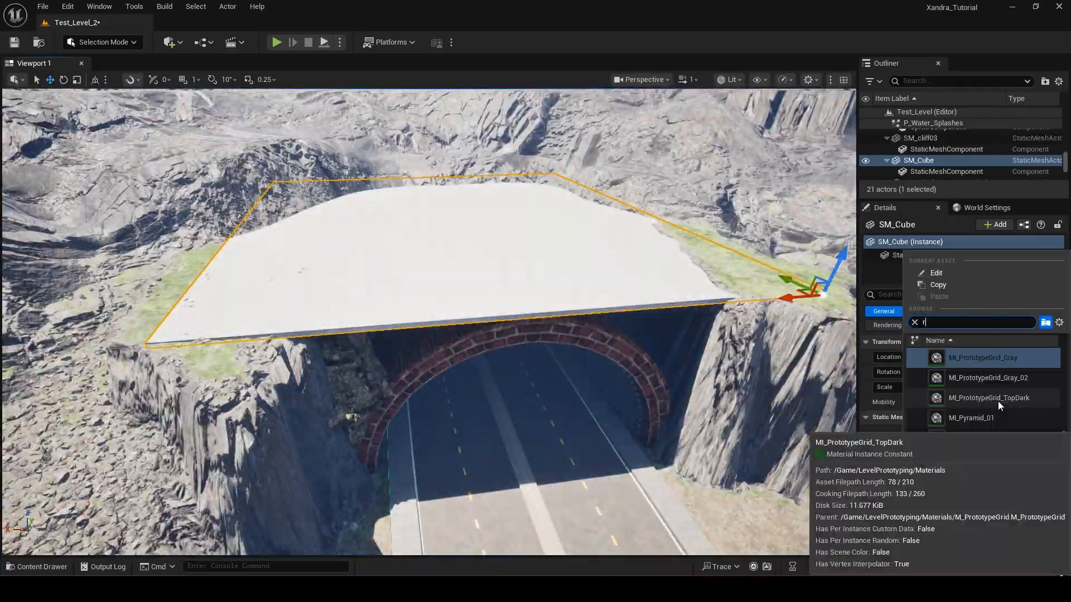
Step: Replace the slab's material with TEX_MWAM_Rock_col_Mat after checking MWAM_Custom_2, and locate that material in the project content
click(998, 400)
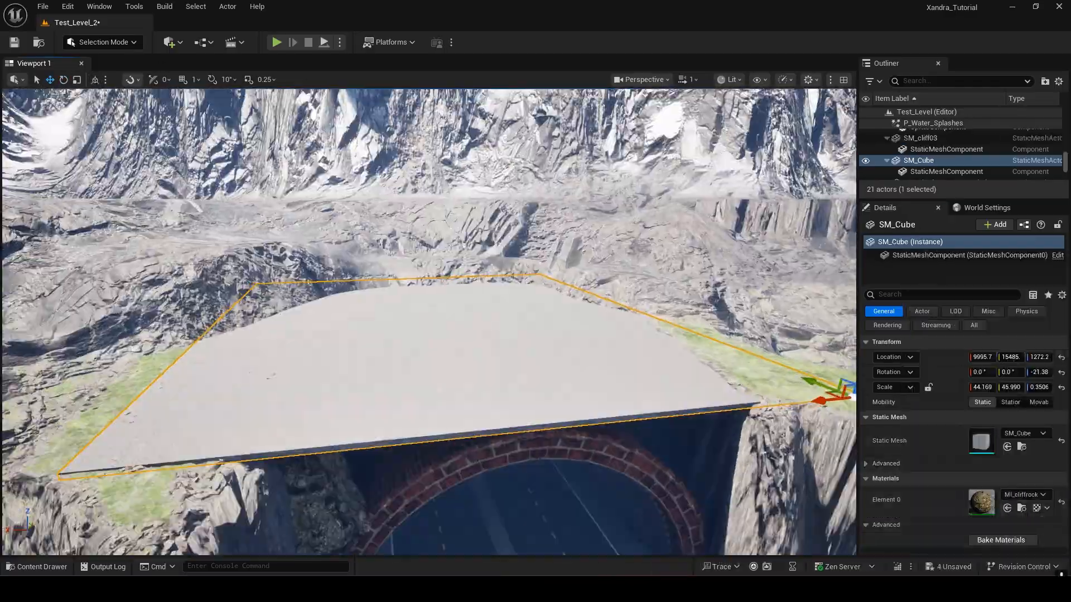
click(1008, 495)
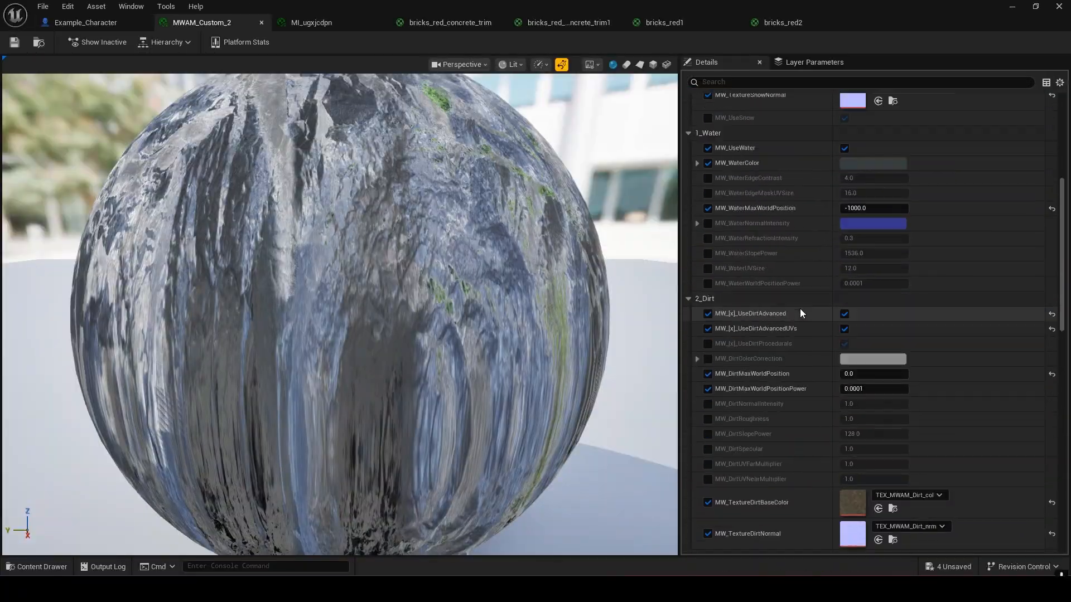
scroll(800, 309, up, 3)
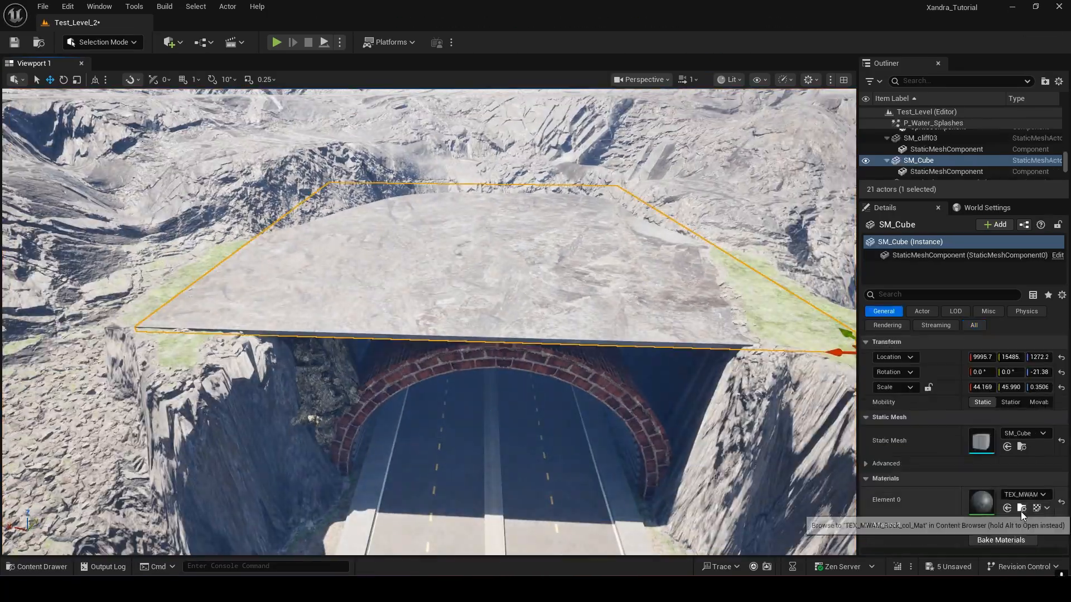
click(1021, 508)
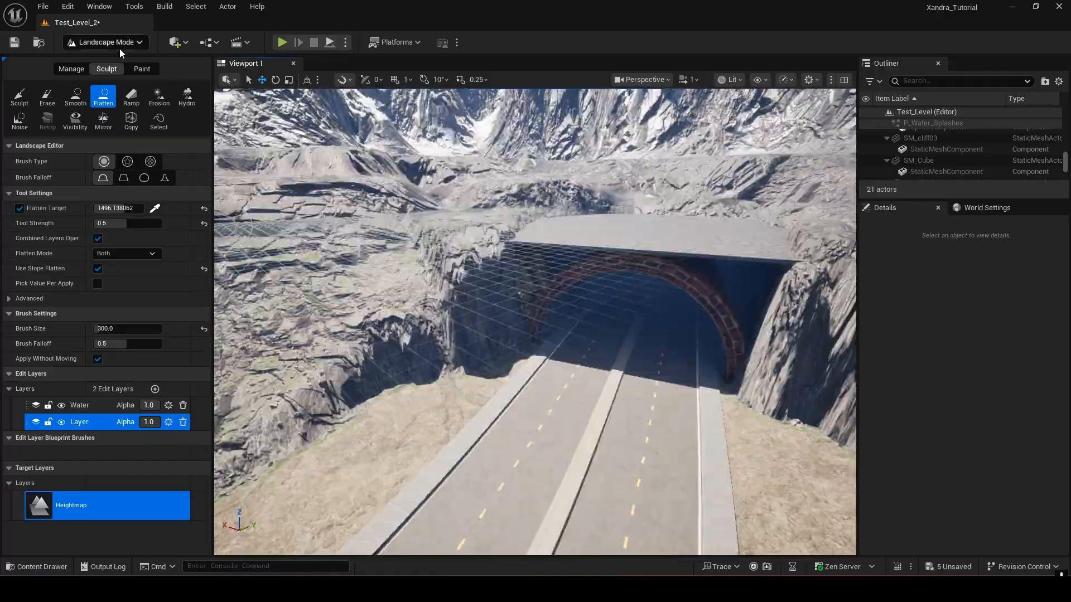
Step: Search the outliner for landscape, select the matching actors and activate the landscape Sculpt tool
click(71, 69)
click(110, 350)
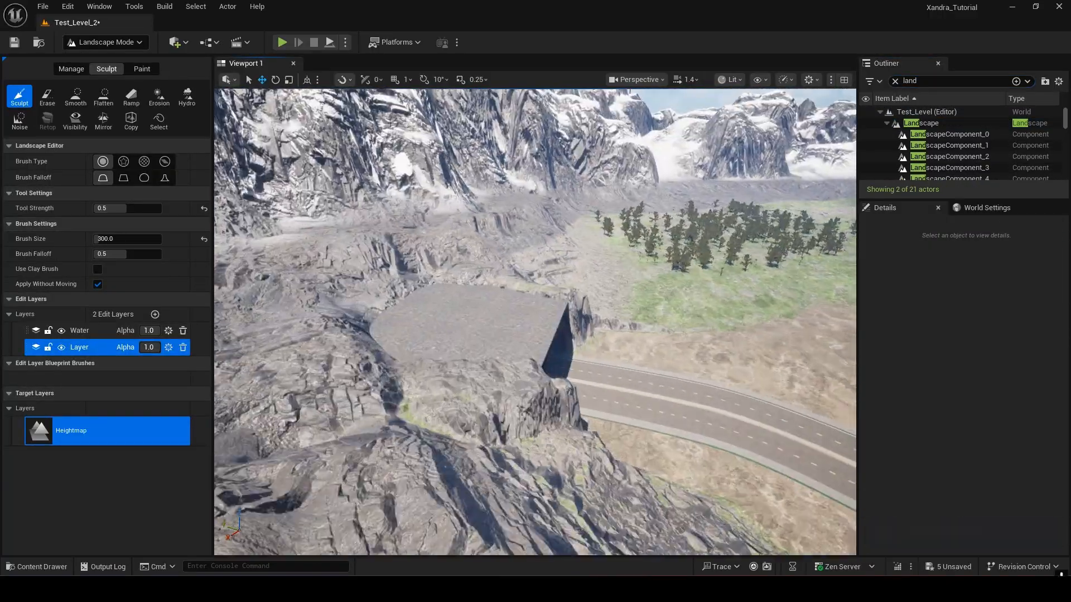
click(936, 146)
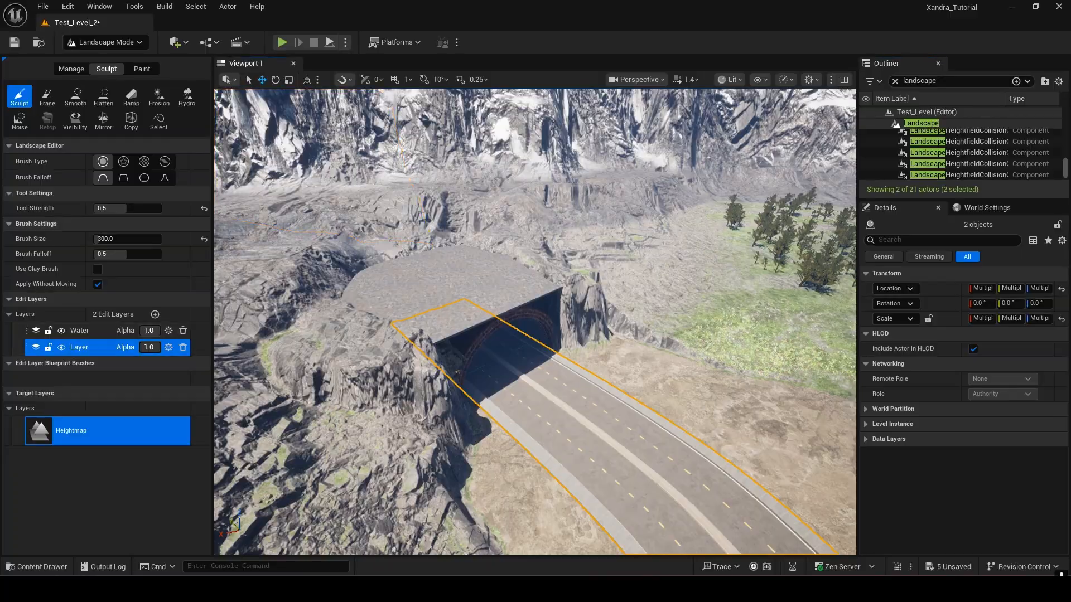
click(20, 96)
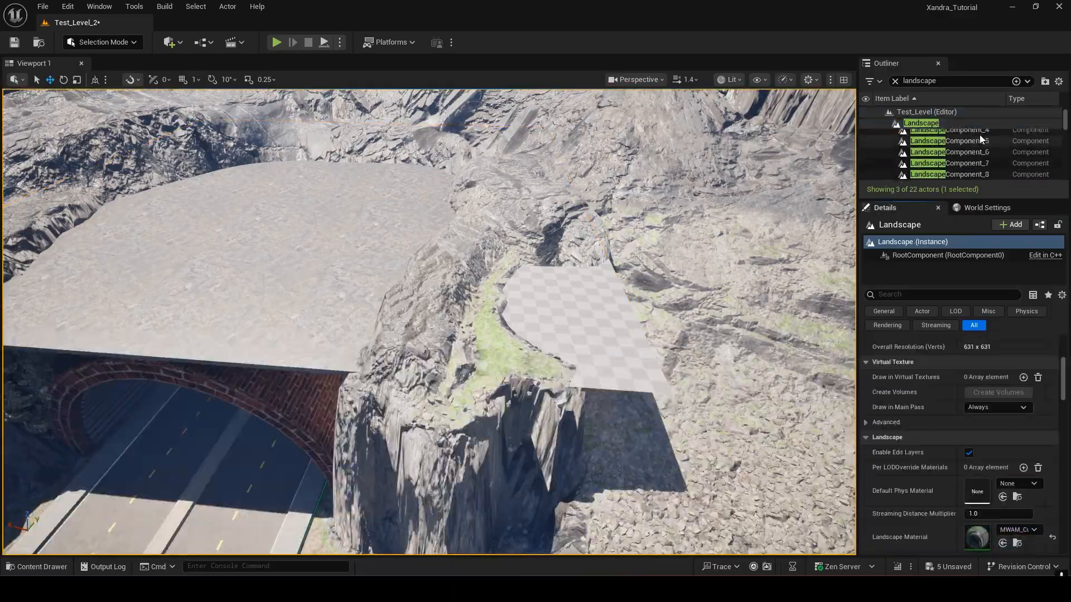
Step: Filter the outliner for landscape 2, and sculpt and flatten the Landscape2 terrain patch above the tunnel slab
text(2)
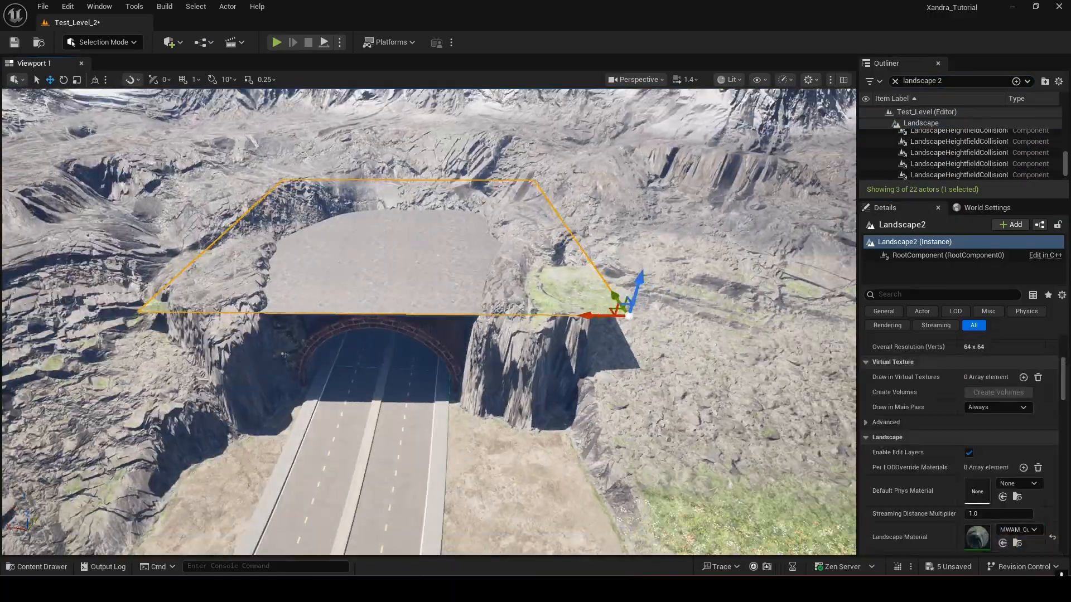
click(108, 73)
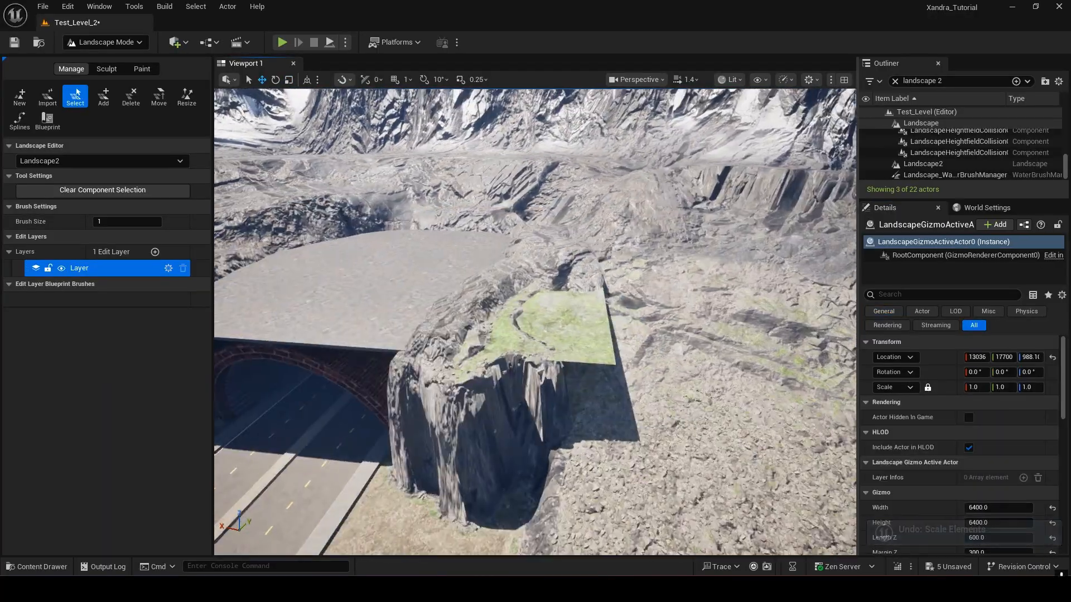
click(159, 96)
click(187, 96)
click(106, 68)
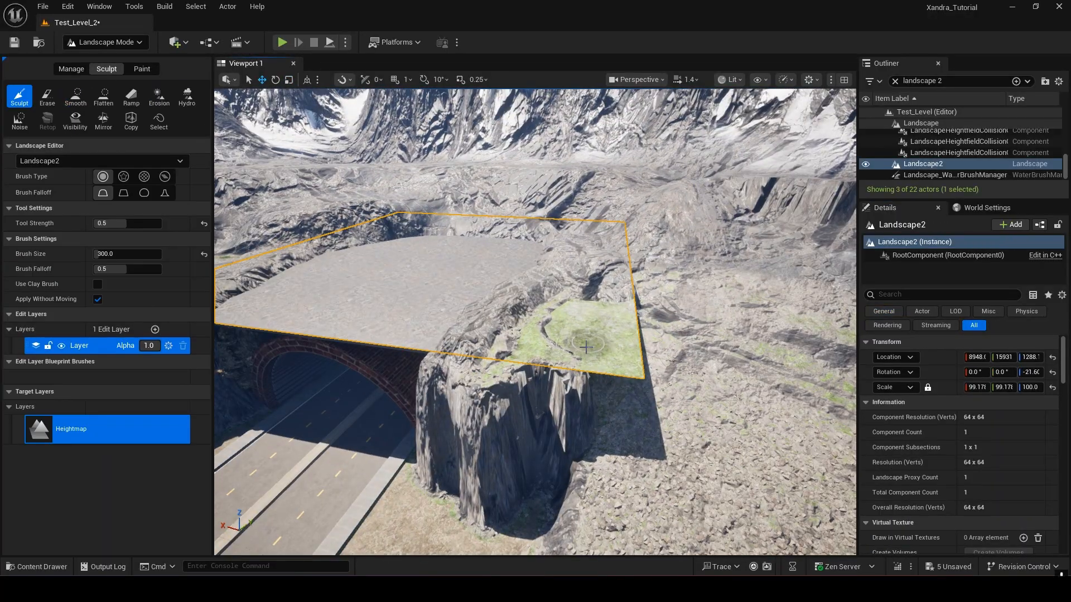
click(104, 98)
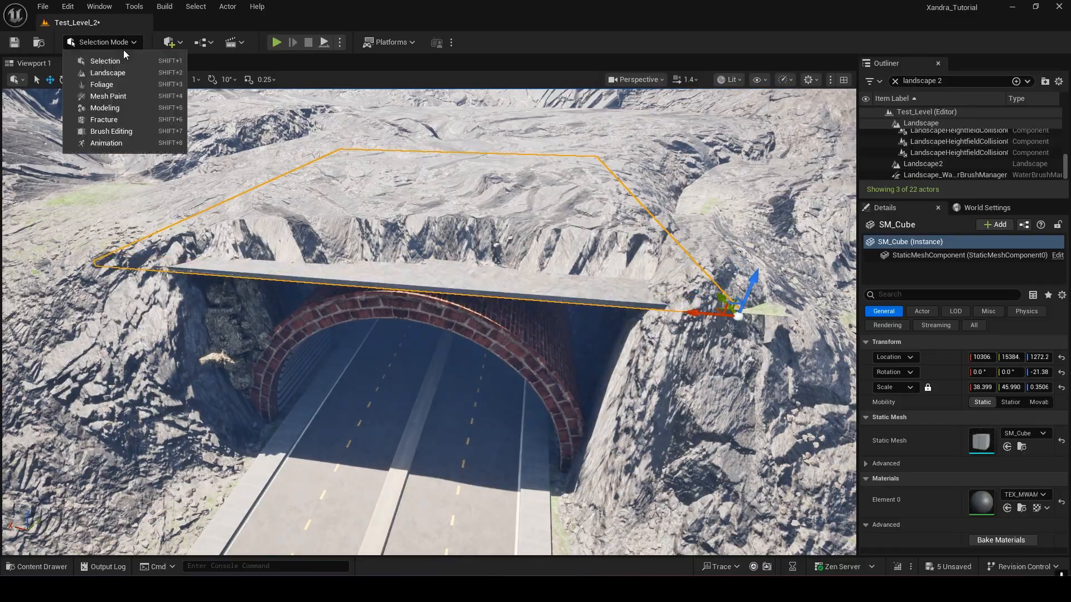
click(108, 73)
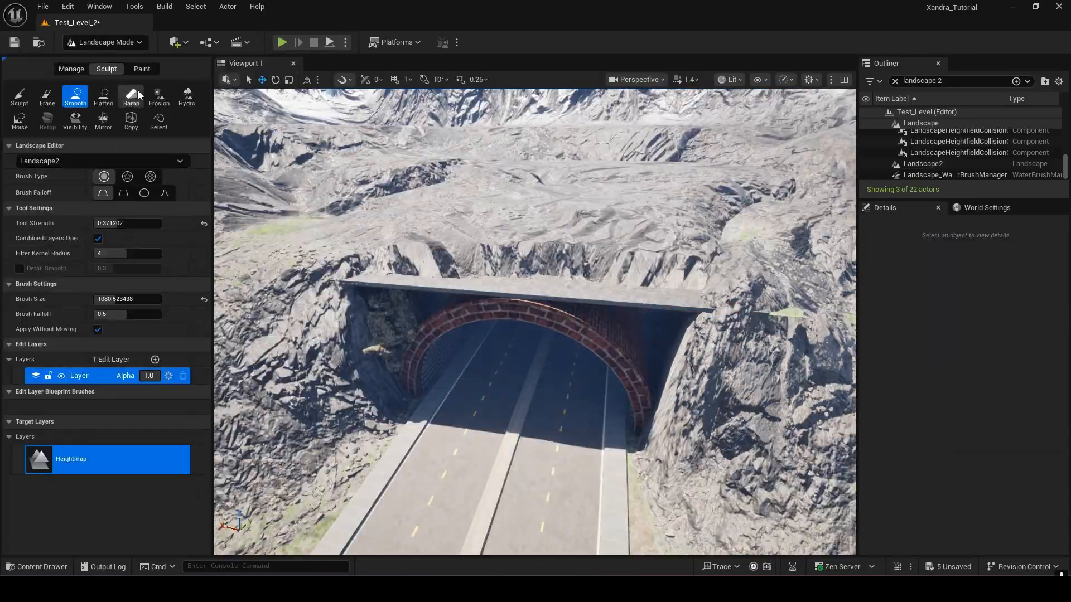
click(103, 96)
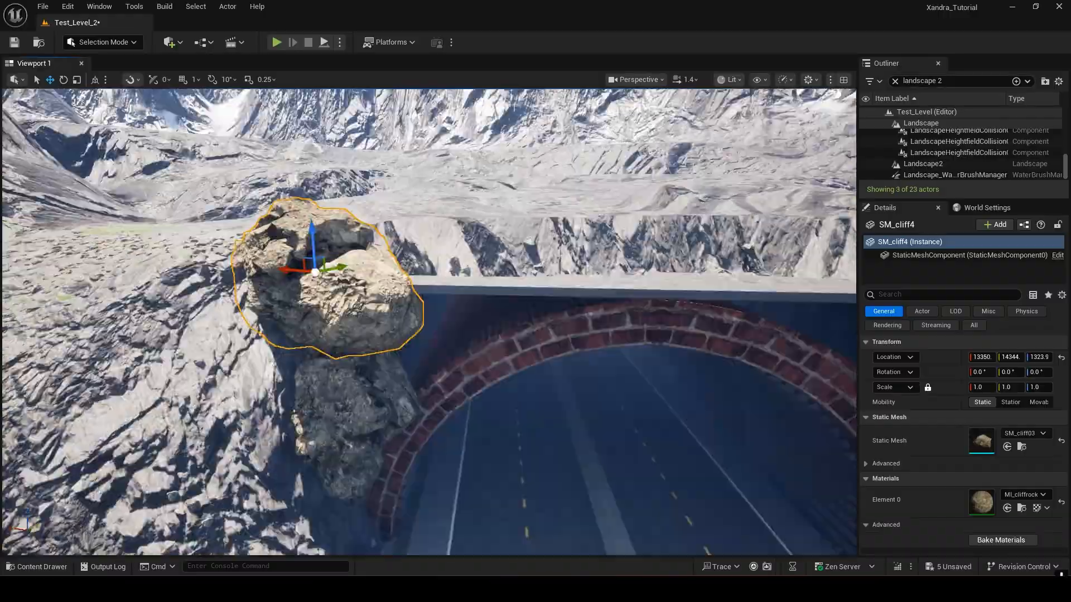
Step: Duplicate the cliff rock beside the slab's edge and adjust a colour channel value in its MI_cliffrock material instance
alt+drag(290, 270, 357, 273)
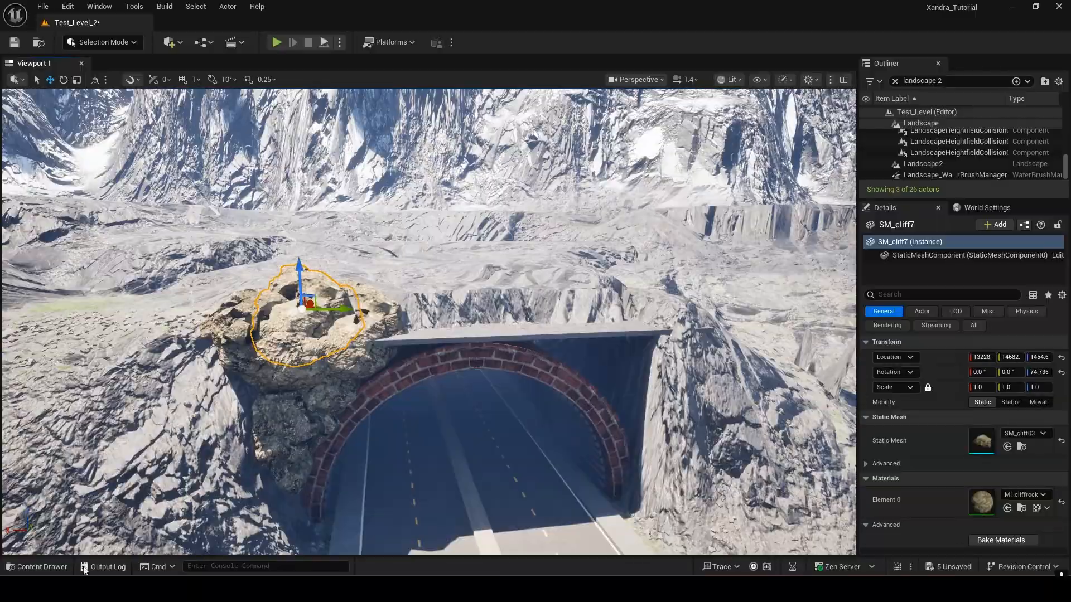
click(687, 331)
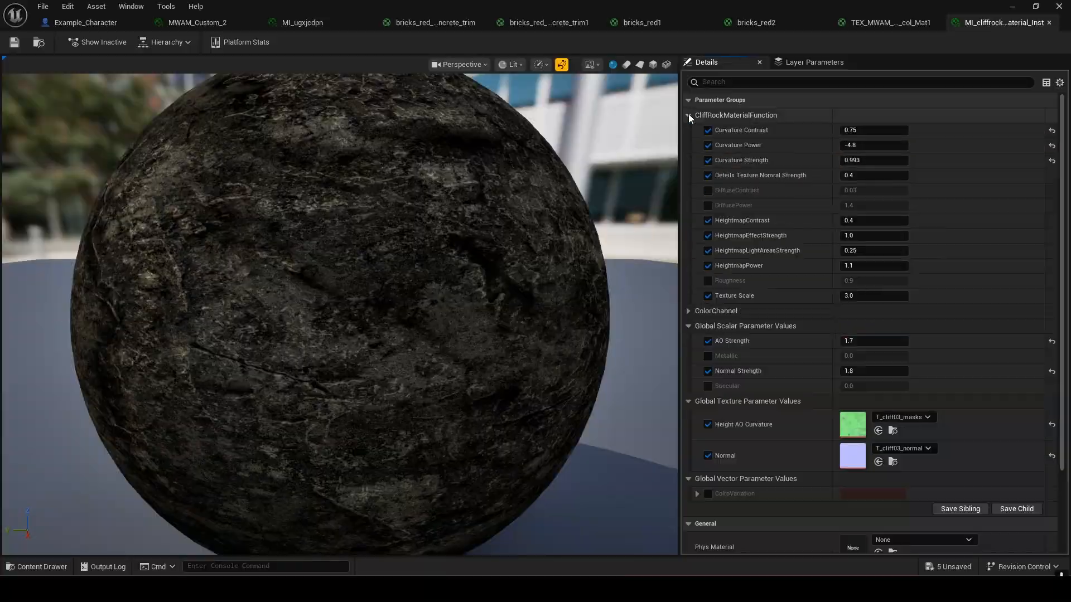
click(688, 118)
click(688, 131)
drag(858, 144, 886, 144)
click(1012, 6)
mouse_move(770, 589)
click(891, 538)
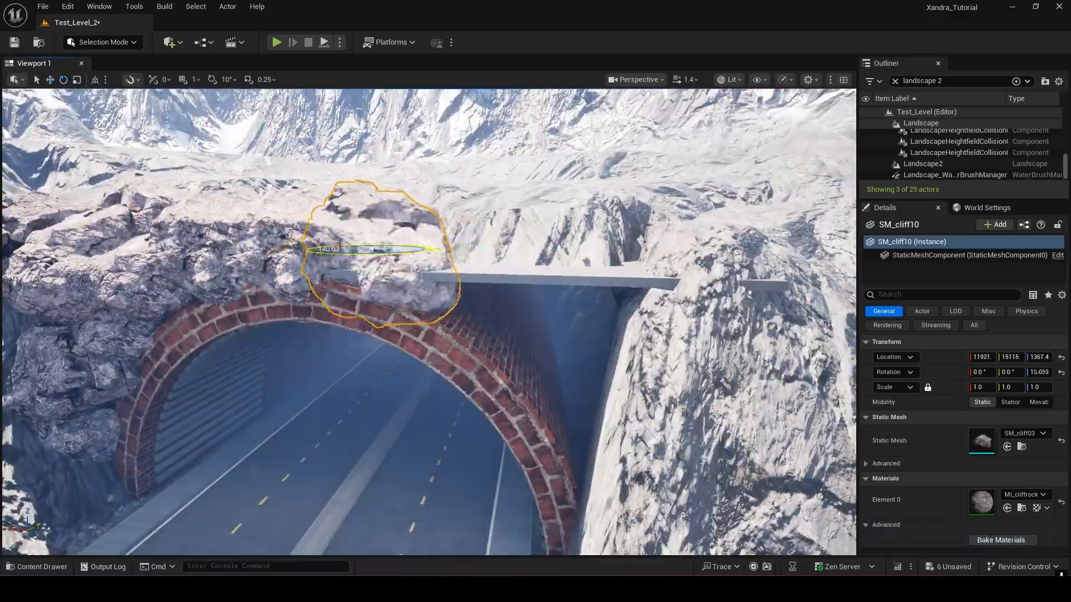
Step: Rotate the rock above the arch to about -25°, duplicate it along the slab's front edge and rotate the copy
drag(439, 248, 427, 249)
key(w)
mouse_move(429, 322)
right_down()
mouse_move(502, 312)
mouse_move(428, 322)
right_up()
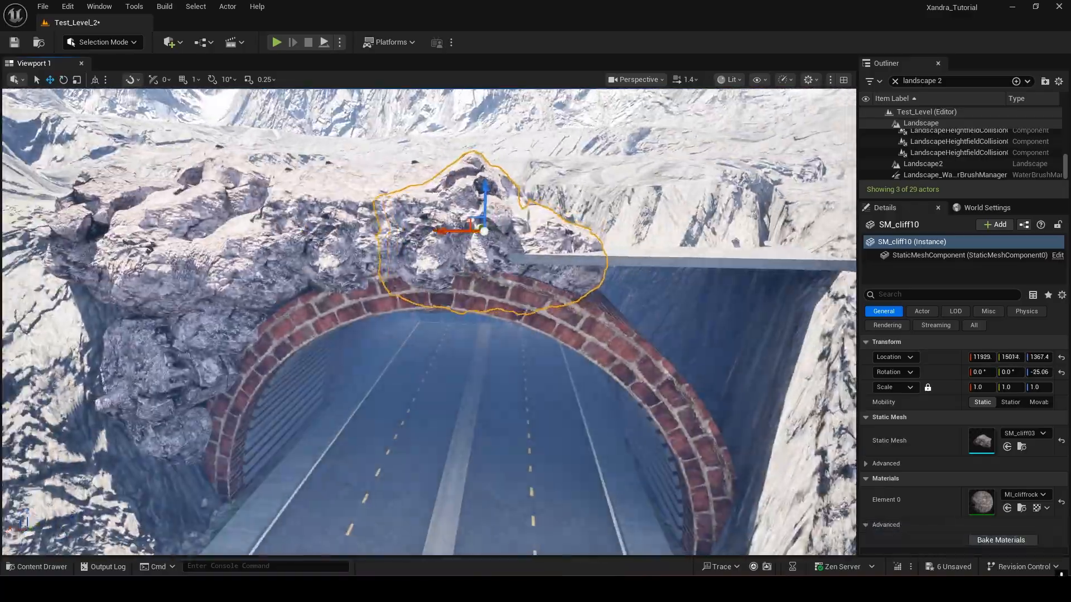
alt+drag(466, 232, 402, 233)
key(e)
drag(402, 190, 411, 223)
right_drag(428, 322, 428, 279)
right_drag(511, 223, 446, 223)
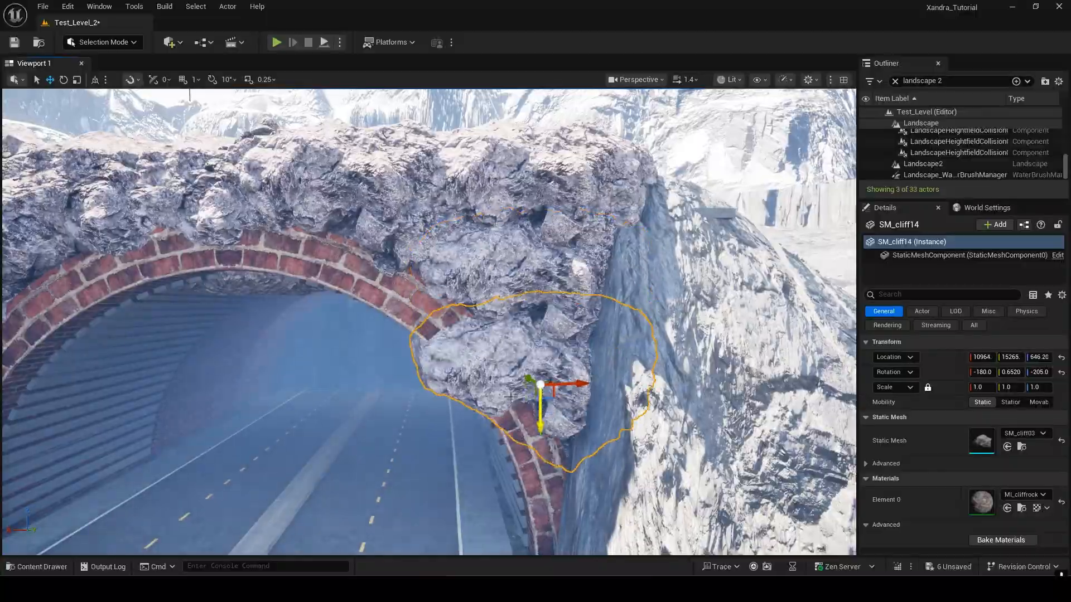
Step: Rotate the lower rock beside the arch and slightly raise the rocks above it to cover the slab edge
key(e)
drag(538, 422, 502, 413)
right_drag(502, 413, 491, 446)
right_drag(550, 297, 502, 278)
click(424, 159)
click(544, 111)
drag(539, 106, 538, 98)
drag(413, 150, 413, 140)
right_drag(330, 119, 357, 179)
click(577, 180)
Step: Target the main Landscape in the landscape editor and sculpt the terrain beside the rocks with a 500 brush
mouse_move(428, 321)
right_down()
mouse_move(390, 341)
mouse_move(435, 312)
mouse_move(401, 329)
right_up()
key(shift+2)
click(102, 161)
click(48, 178)
click(106, 68)
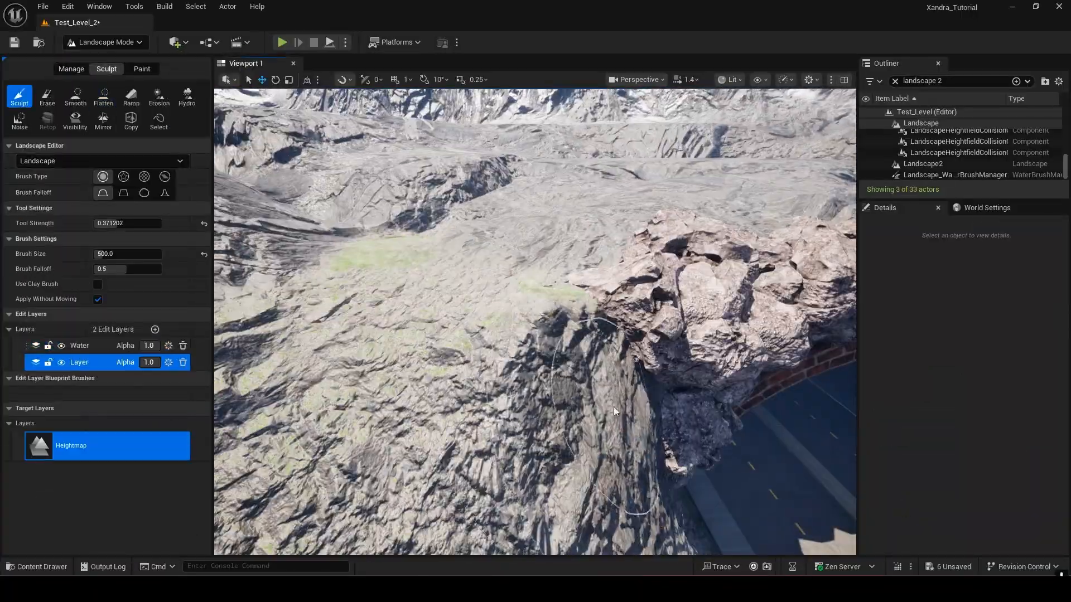
click(614, 411)
right_drag(613, 411, 591, 463)
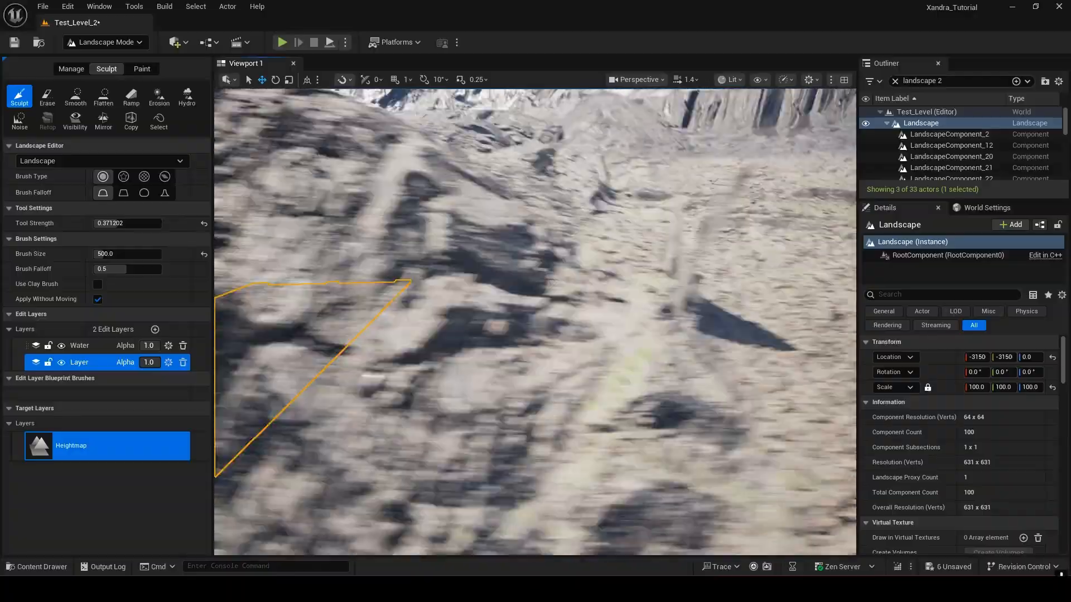
Step: Flatten and smooth the main terrain around the tunnel's side rocks, and save all unsaved work
right_drag(536, 321, 704, 325)
click(106, 42)
click(90, 69)
click(103, 96)
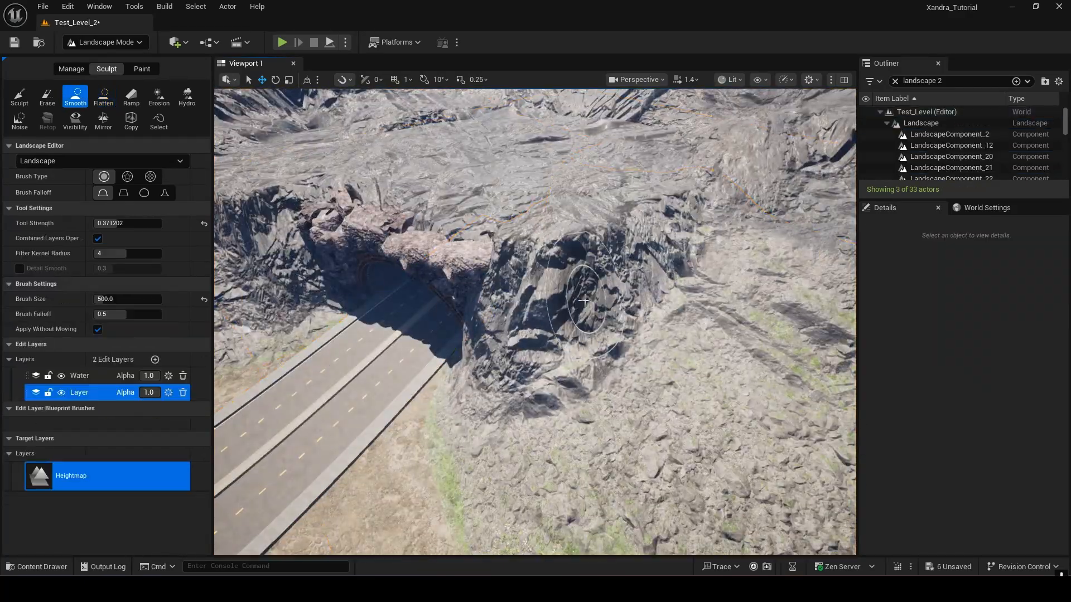
right_drag(583, 300, 592, 279)
click(961, 565)
Step: Place a plane deep inside the tunnel, stand it upright at about -90° and scale it to about 27.5 by 14.9
right_drag(535, 321, 558, 321)
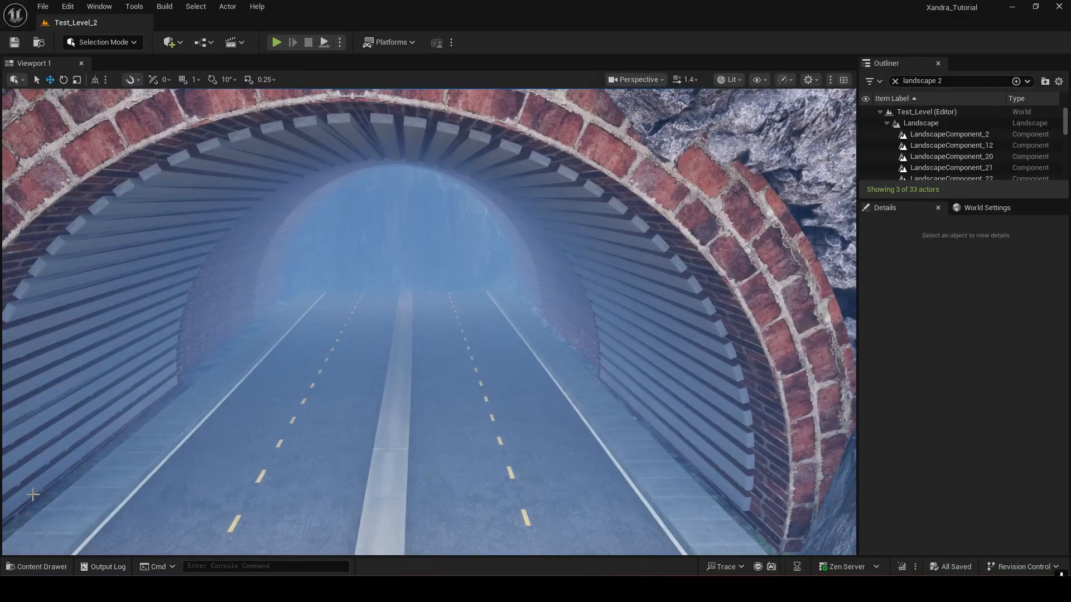
key(ctrl+space)
key(e)
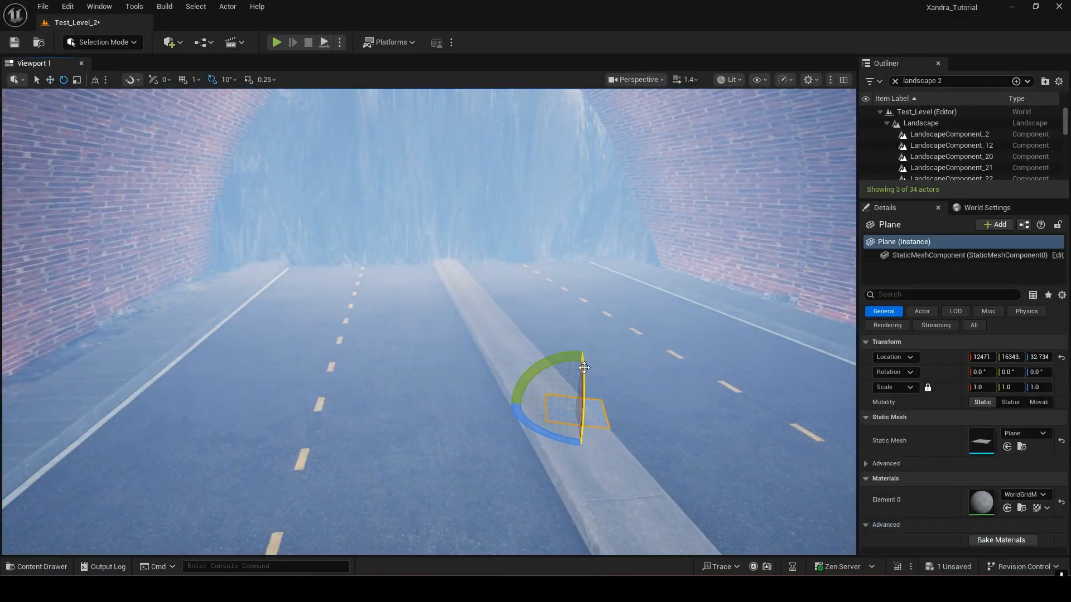
drag(583, 368, 246, 212)
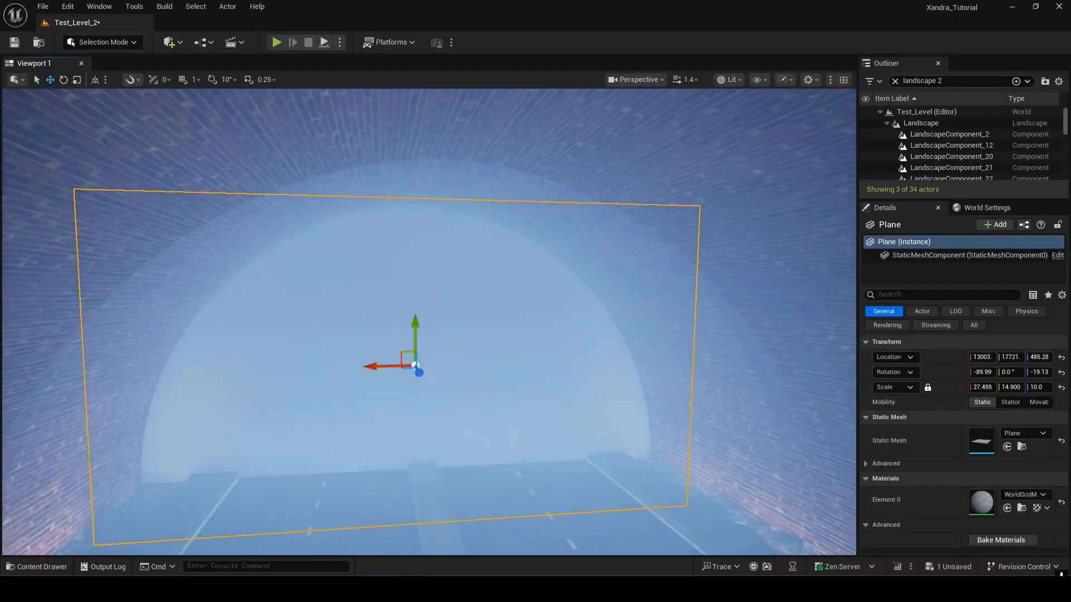
Step: Duplicate the M_Simple_Transparent material for the plane and set the copy's colour parameter to black
key(ctrl+space)
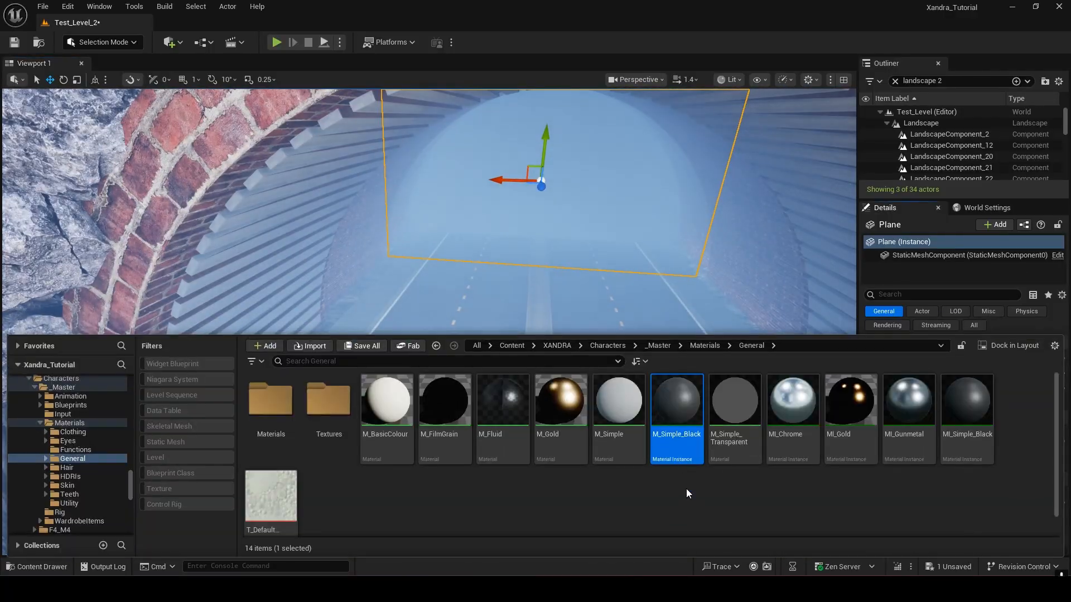
click(707, 481)
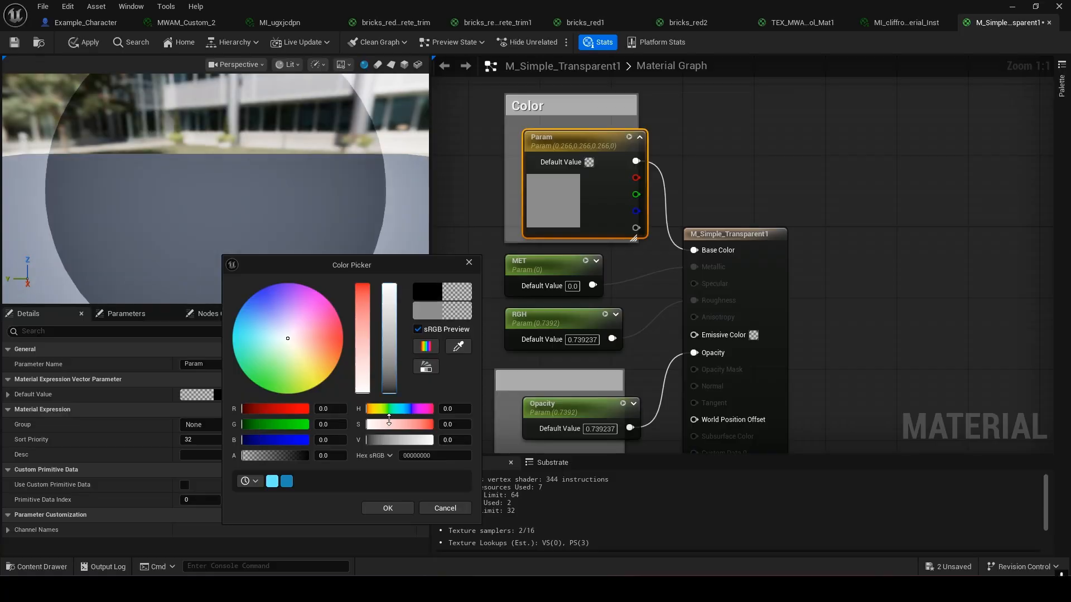
click(382, 507)
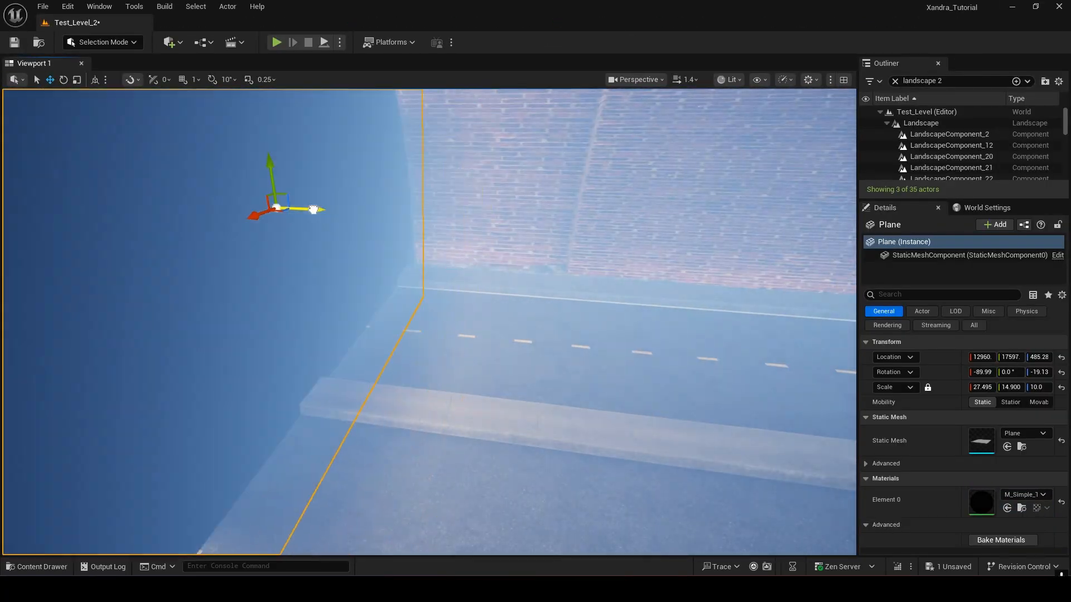
Step: Shift the black transparent plane slightly along the tunnel and toggle the game view
drag(313, 210, 316, 210)
mouse_move(505, 279)
right_down()
mouse_move(423, 278)
mouse_move(504, 279)
right_up()
key(g)
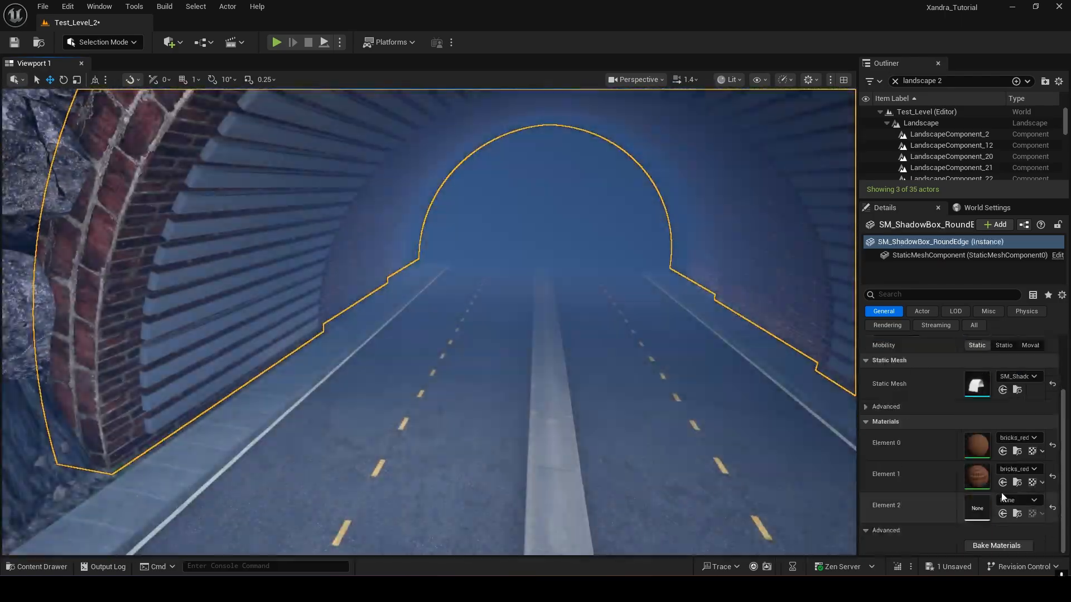
Step: Assign the M_Emissive_Color_127-127-1 material to the tunnel's Element 2 slot and set its Color to pale yellow (0.79, 0.82, 0.53)
click(1018, 494)
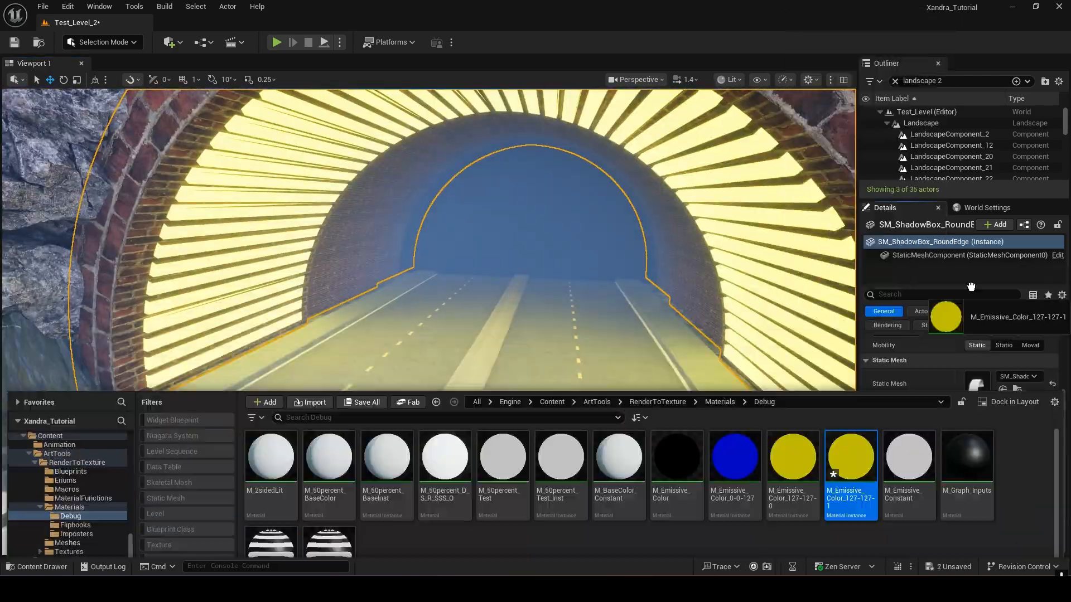
double_click(787, 435)
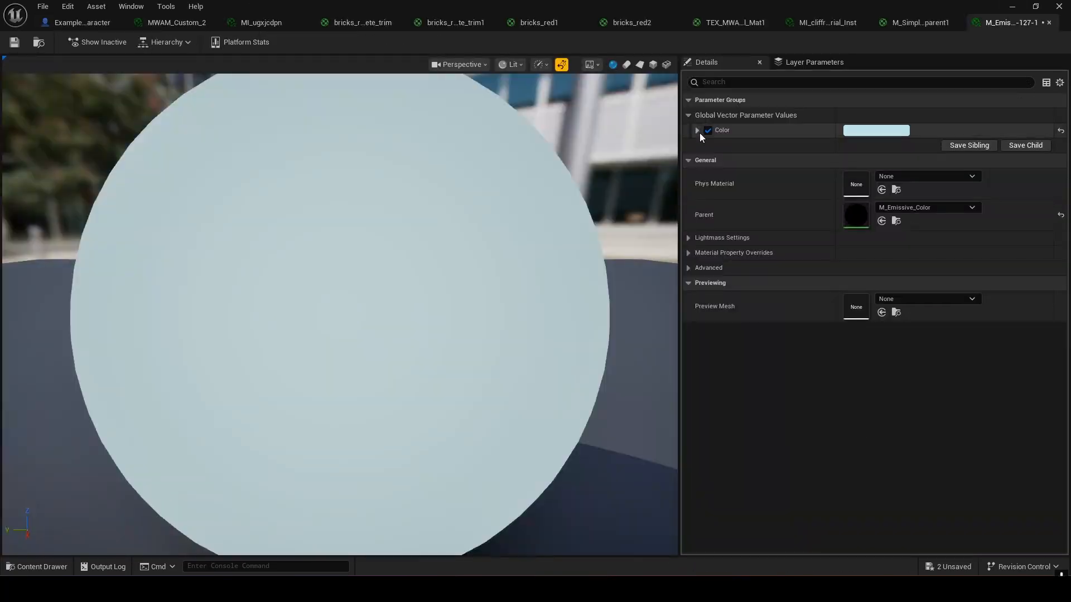
click(699, 133)
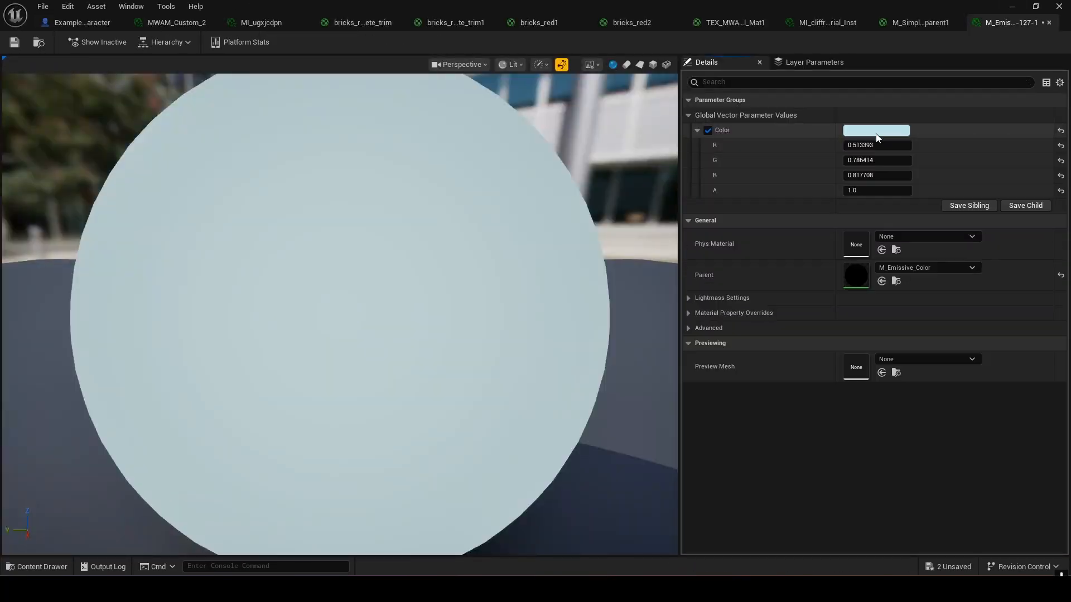
click(875, 130)
click(696, 232)
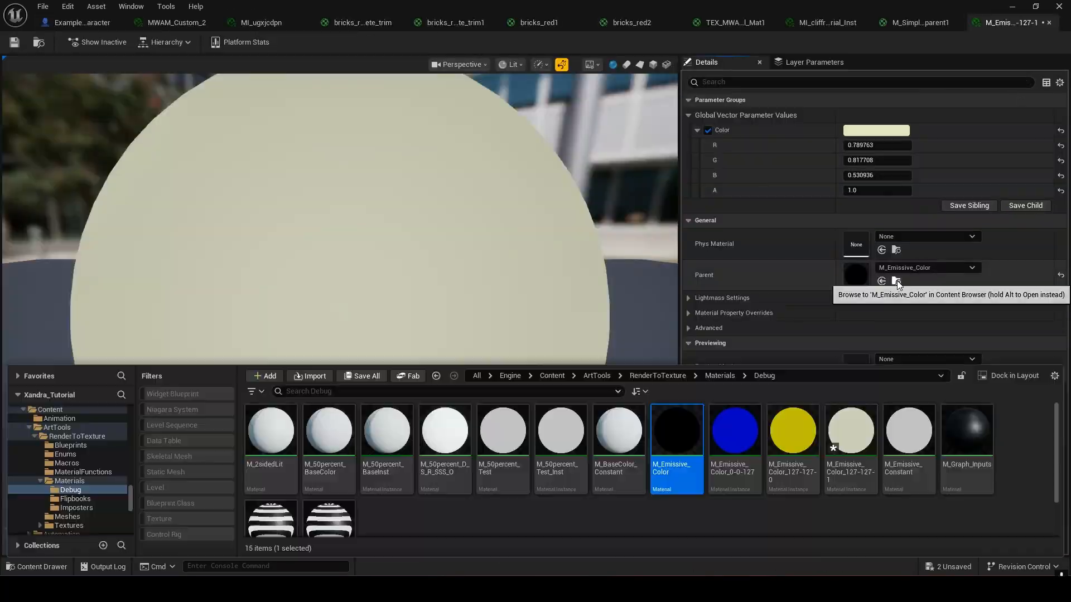
Step: Duplicate the parent material M_Emissive_Color and open the original's graph to check its shading model options
key(ctrl+d)
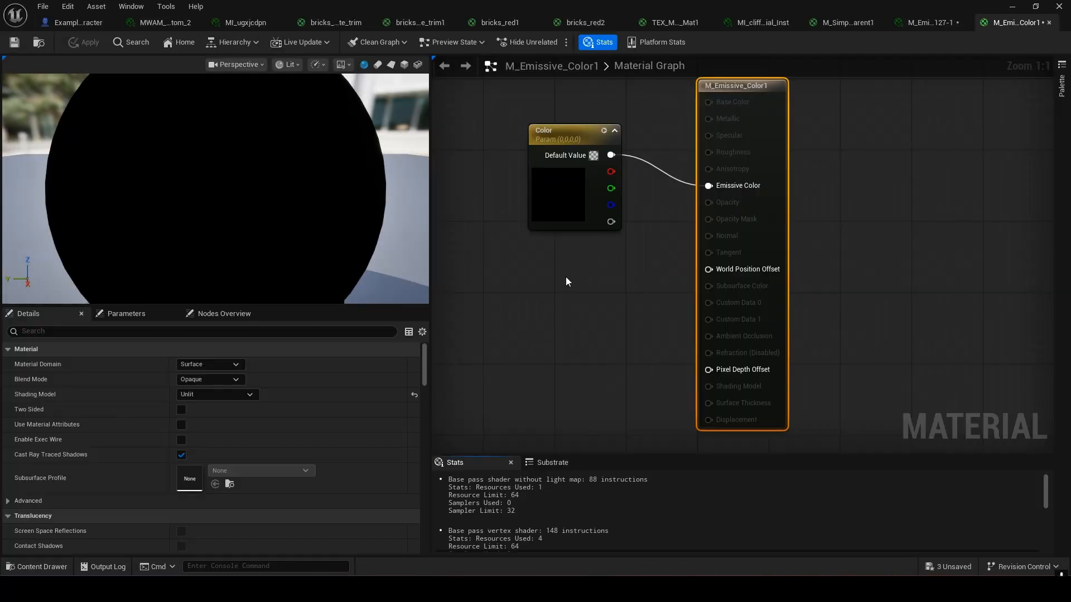
right_drag(566, 276, 547, 316)
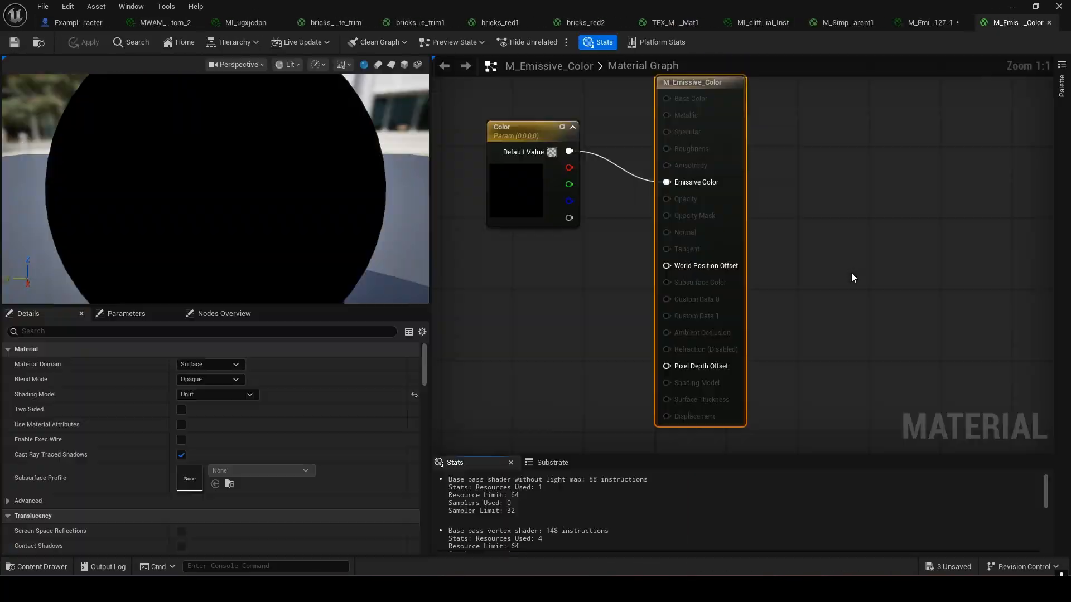
right_drag(633, 125, 673, 157)
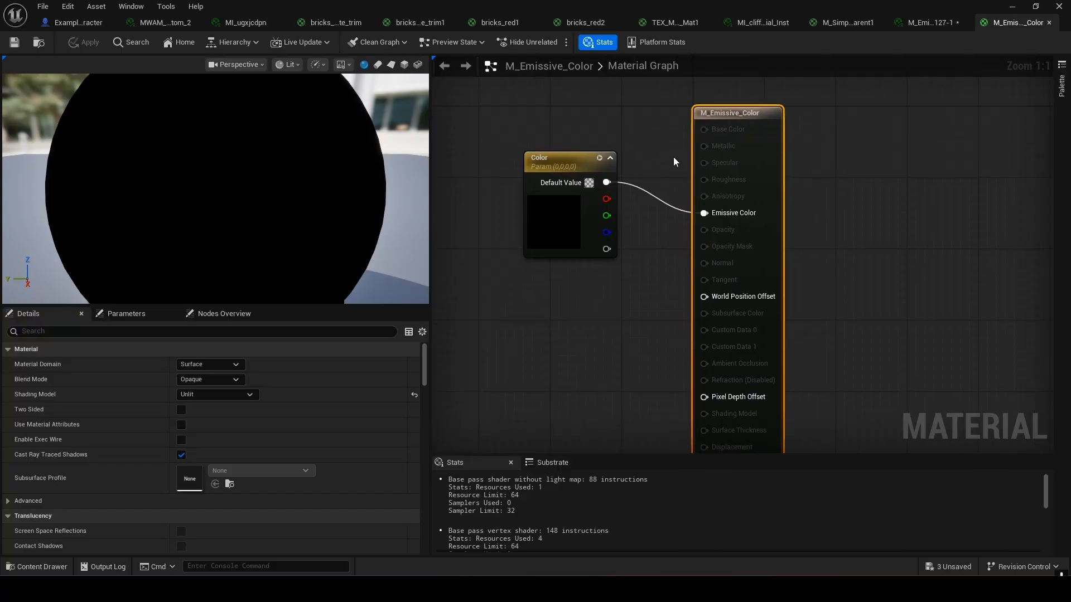
click(224, 395)
click(332, 344)
click(443, 512)
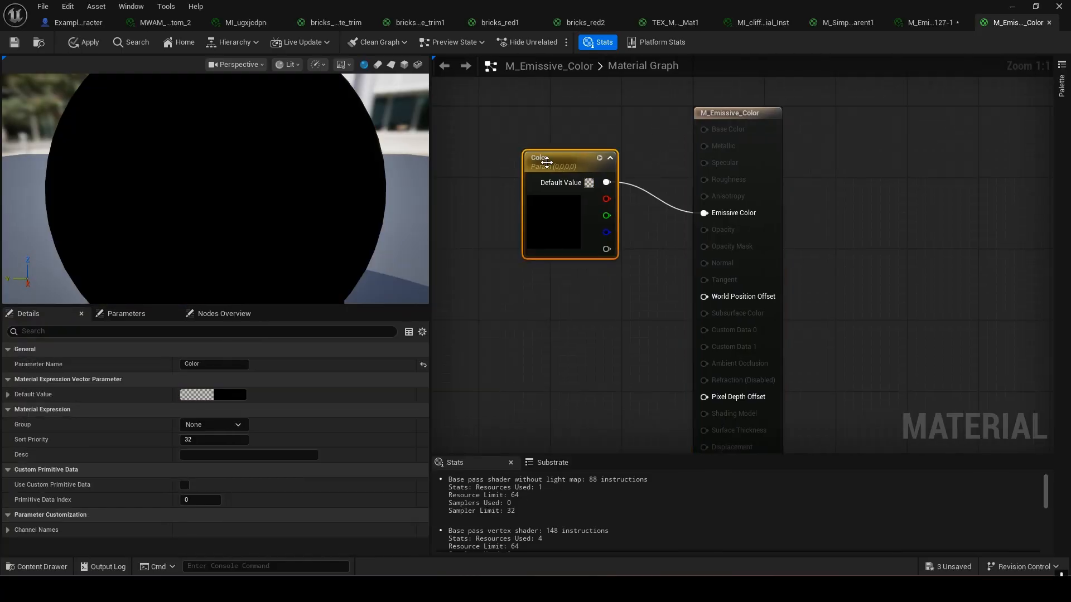
Step: Add a Multiply node with a scalar parameter beside the Color node in M_Emissive_Color, and edit Color's default colour
drag(549, 163, 460, 162)
click(577, 304)
text(mul)
key(Return)
drag(602, 258, 620, 217)
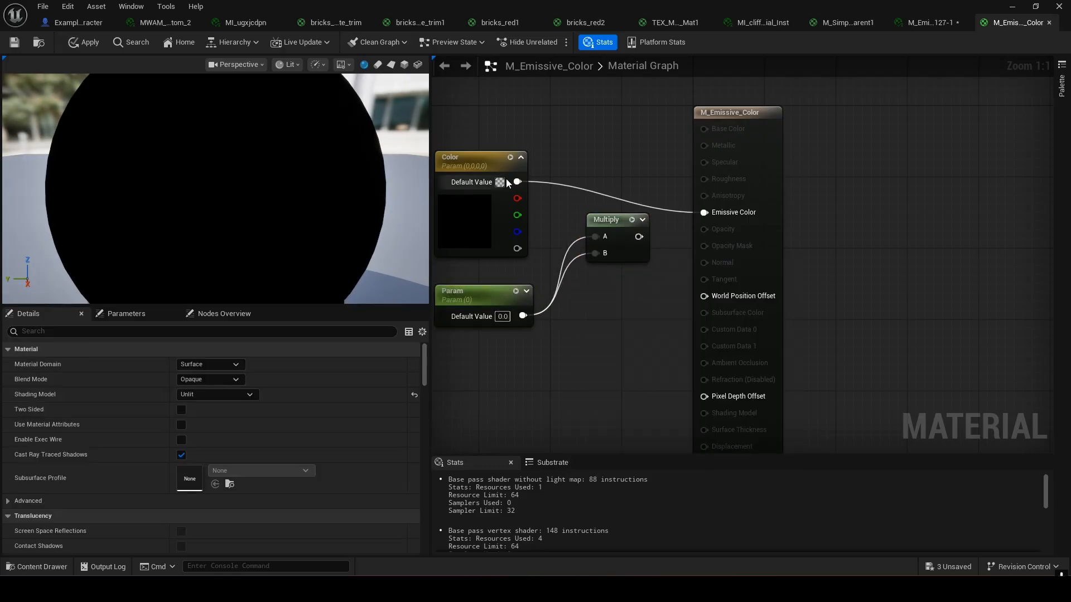
double_click(488, 223)
click(404, 508)
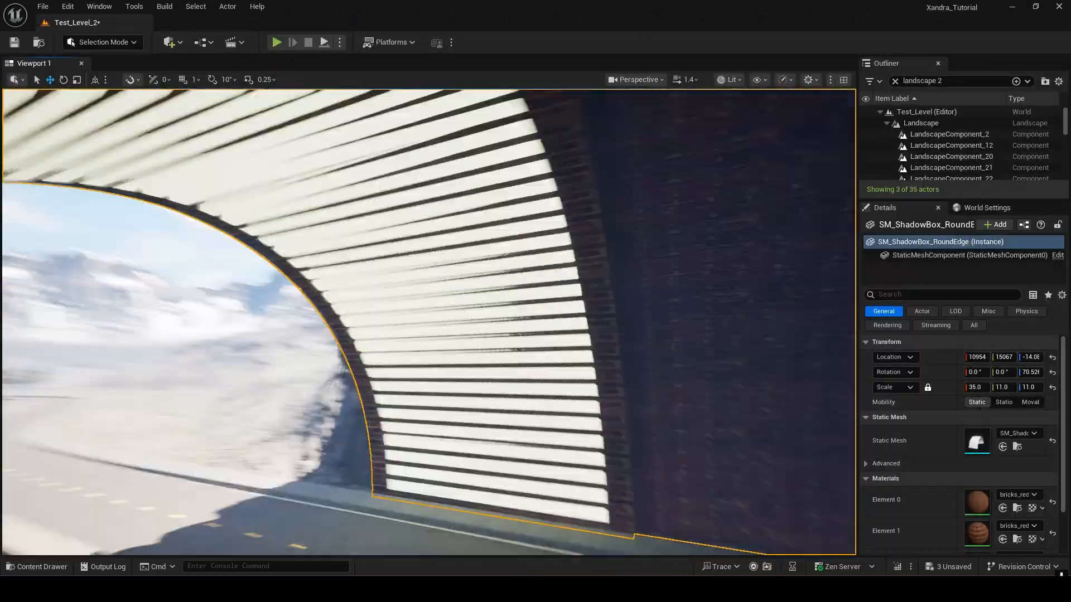
Step: Try S_EV_SimpleLightBeam_01 under the tunnel ceiling at scale 5 and about -20.9° rotation, and delete it
click(39, 567)
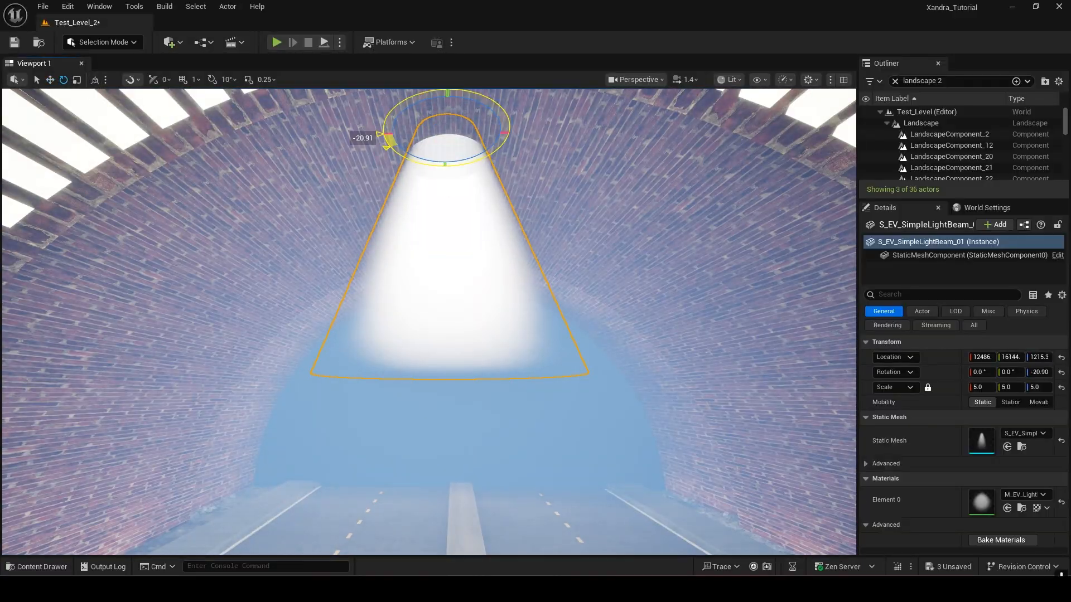
key(Delete)
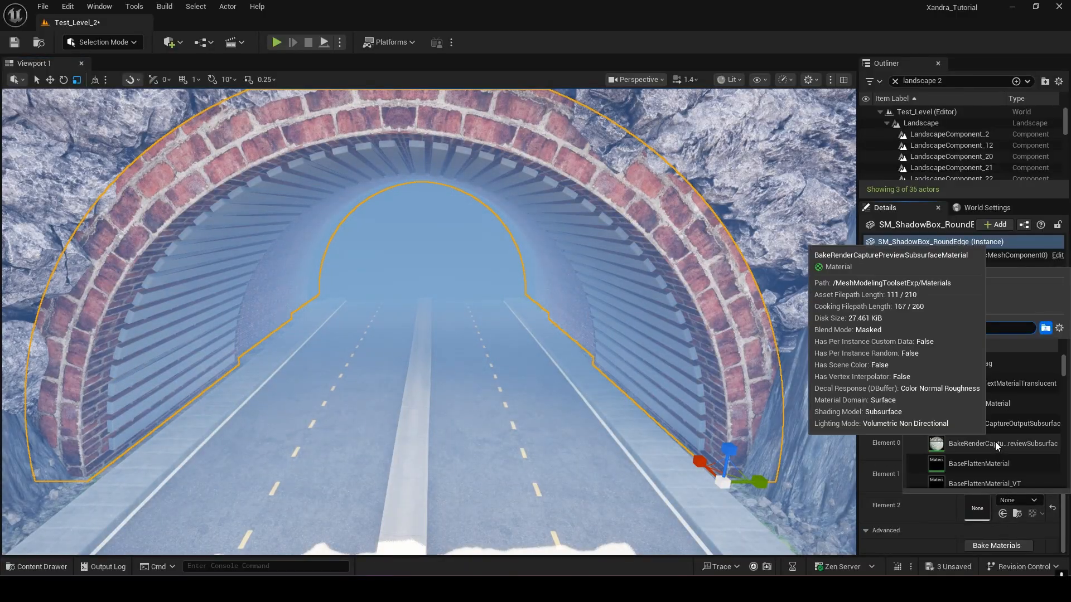
Step: Search the materials for emiss and assign the emissive material to the tunnel's inner slats
click(1009, 439)
text(emiss)
scroll(1013, 383, down, 2)
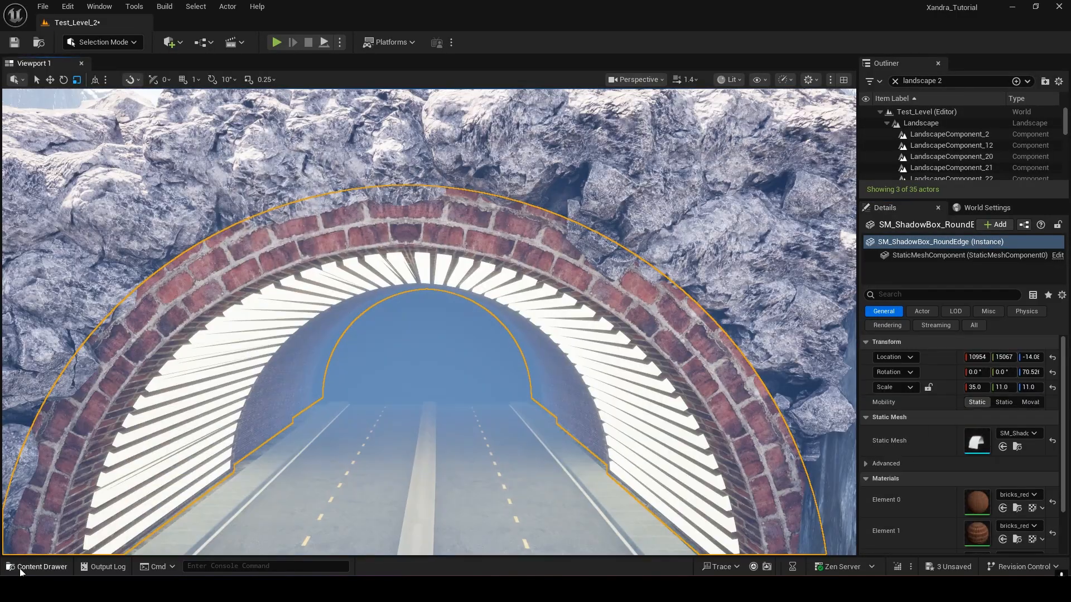
Step: Search the project content for light and lamp assets suitable for the tunnel
key(ctrl+space)
click(183, 446)
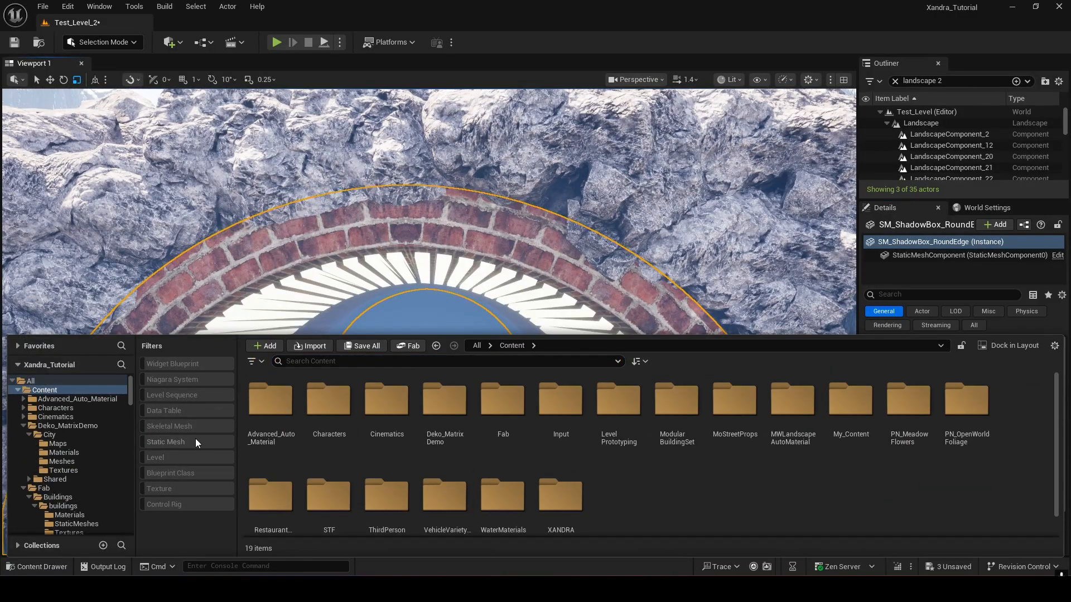
text(light)
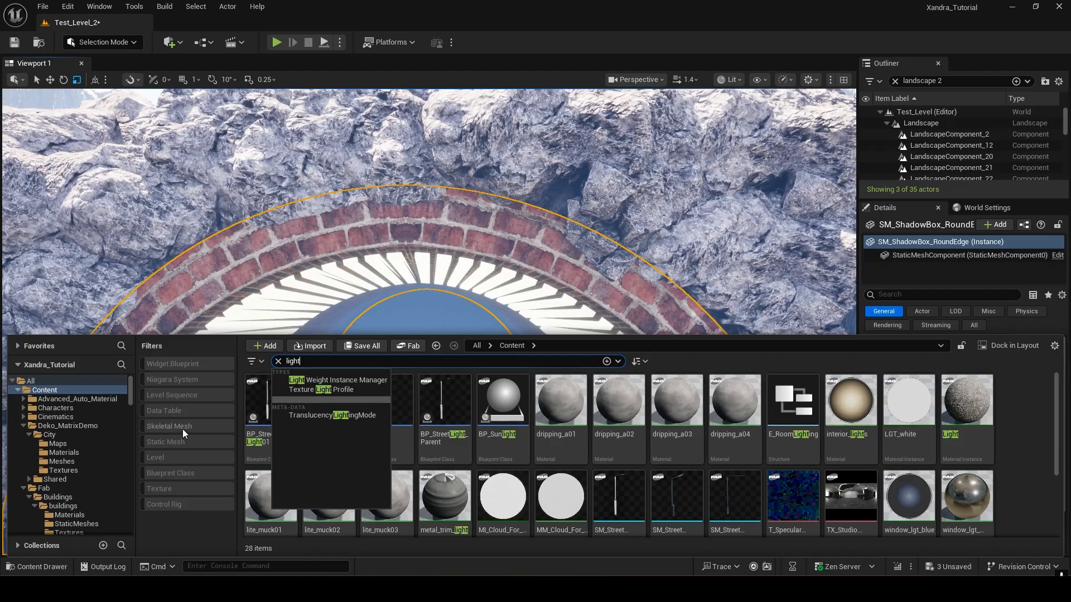
key(Return)
text(amp)
scroll(952, 478, down, 2)
scroll(953, 479, up, 2)
scroll(919, 507, down, 2)
Step: Search the project content for light and place street lights along both sides of the road inside the tunnel
click(491, 361)
text(light)
scroll(631, 449, down, 2)
scroll(631, 449, up, 1)
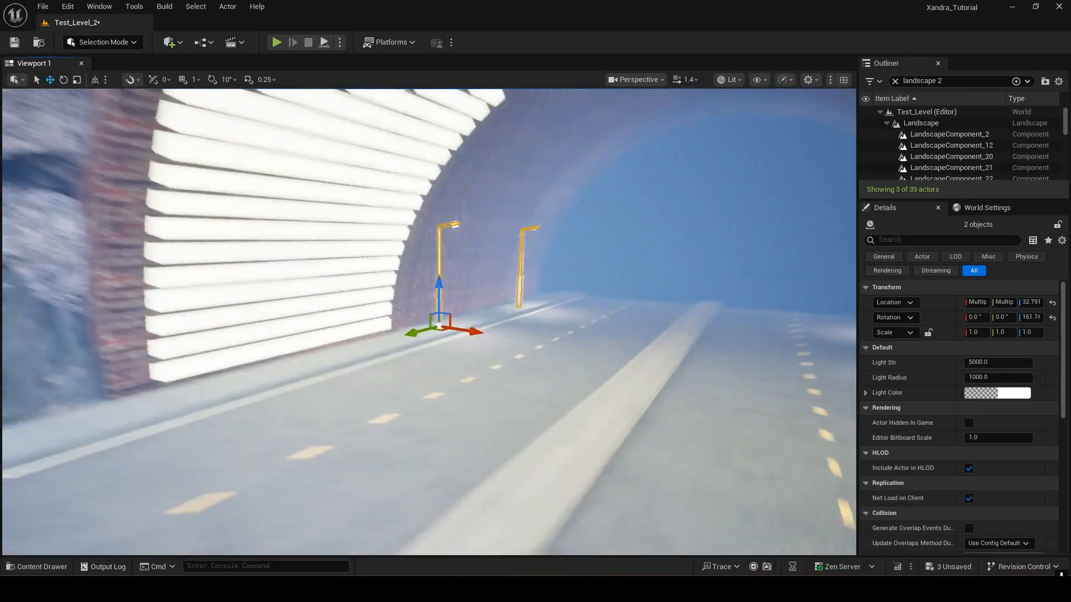
click(84, 42)
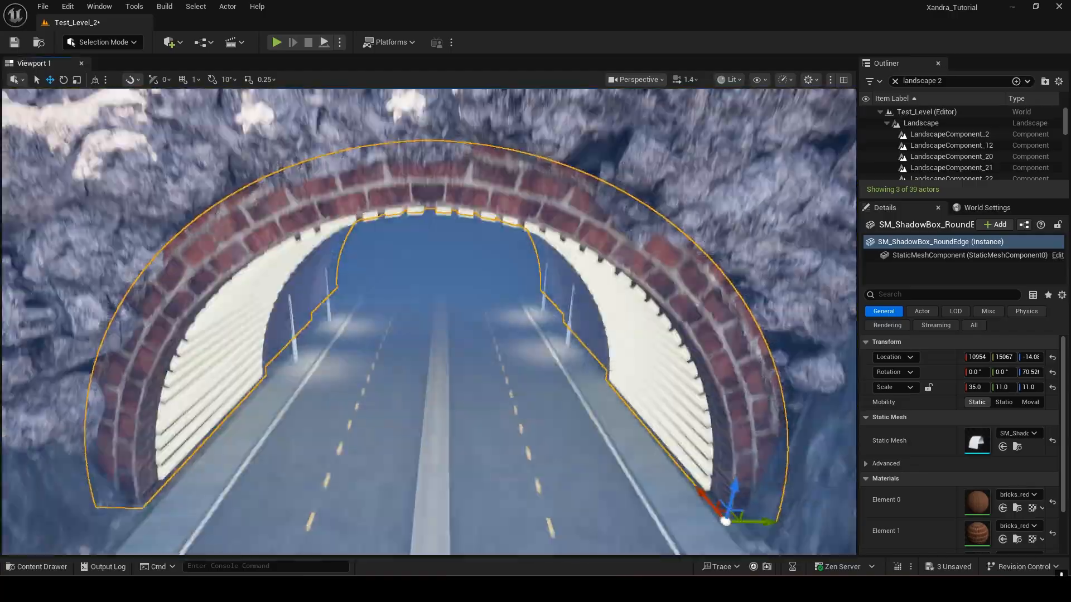